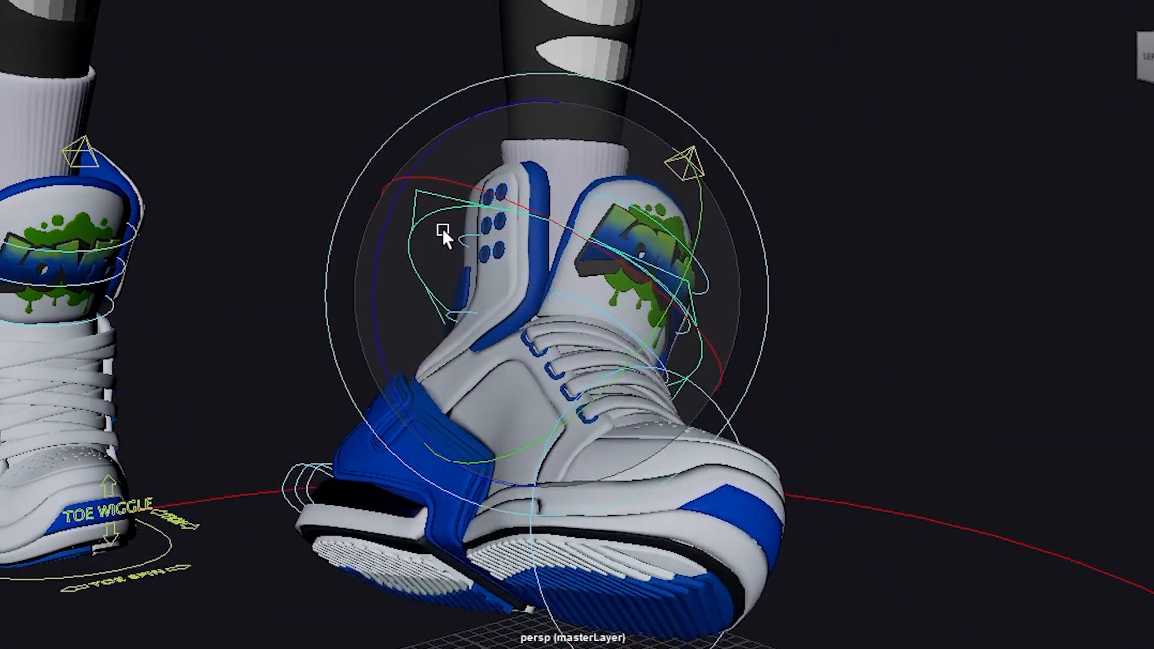
Rotate the finished rig's foot control in several directions to examine how the sneaker's ankle collar and tongue respond
drag(432, 304, 416, 402)
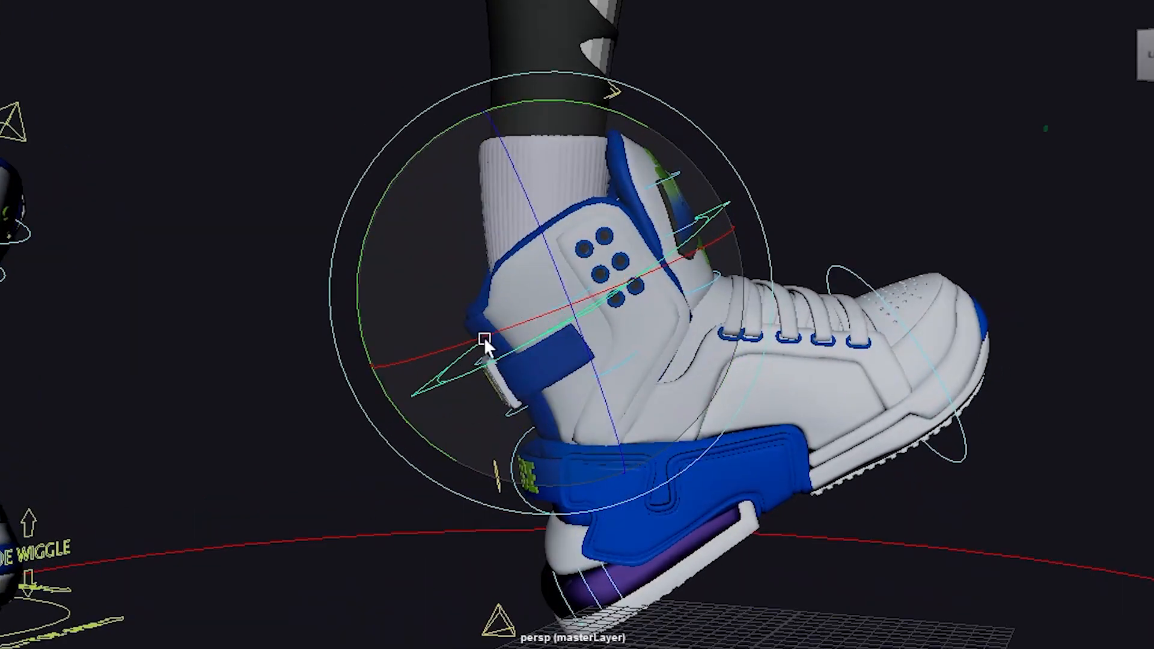
drag(484, 336, 495, 165)
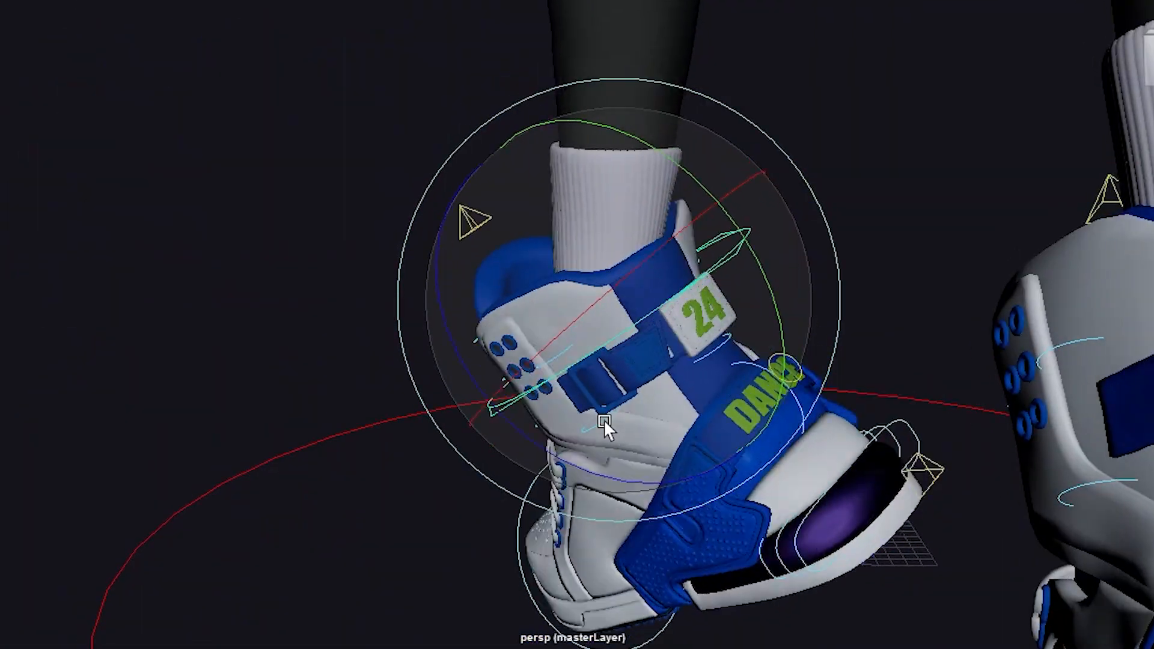
drag(603, 419, 498, 373)
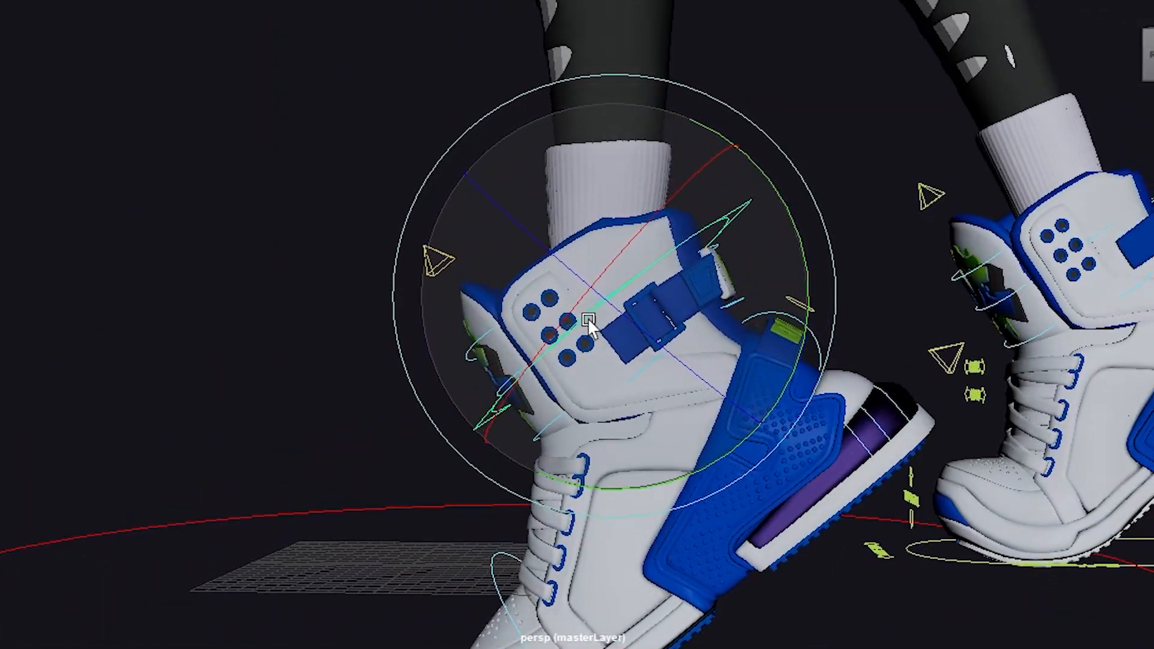
drag(591, 324, 581, 137)
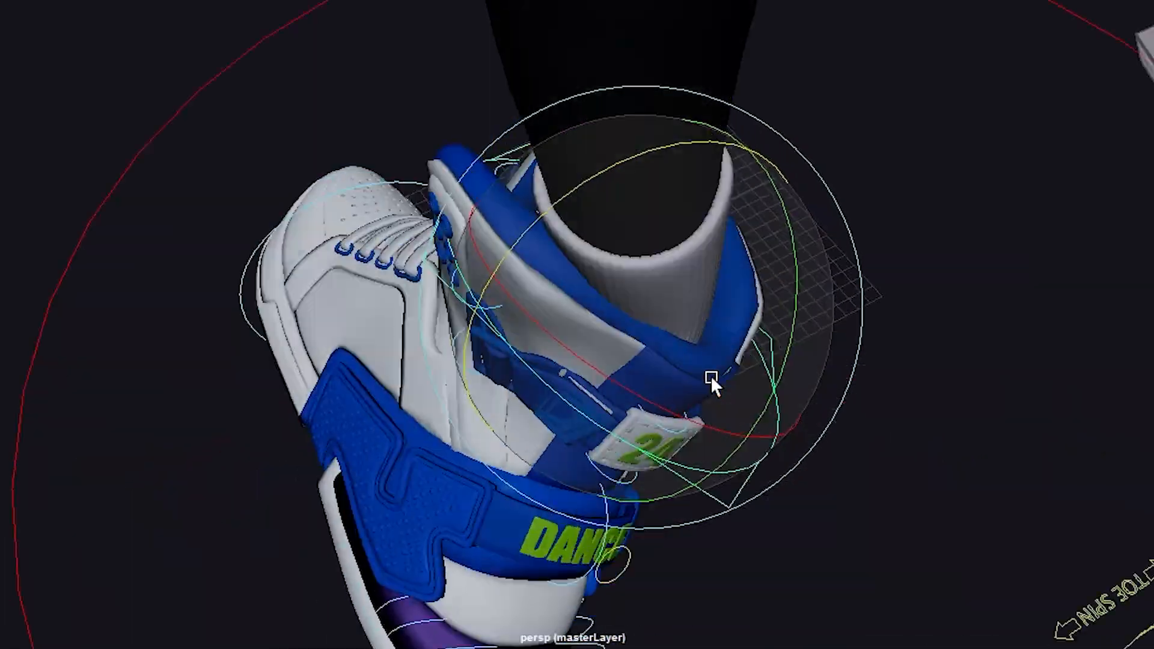
drag(711, 381, 1061, 372)
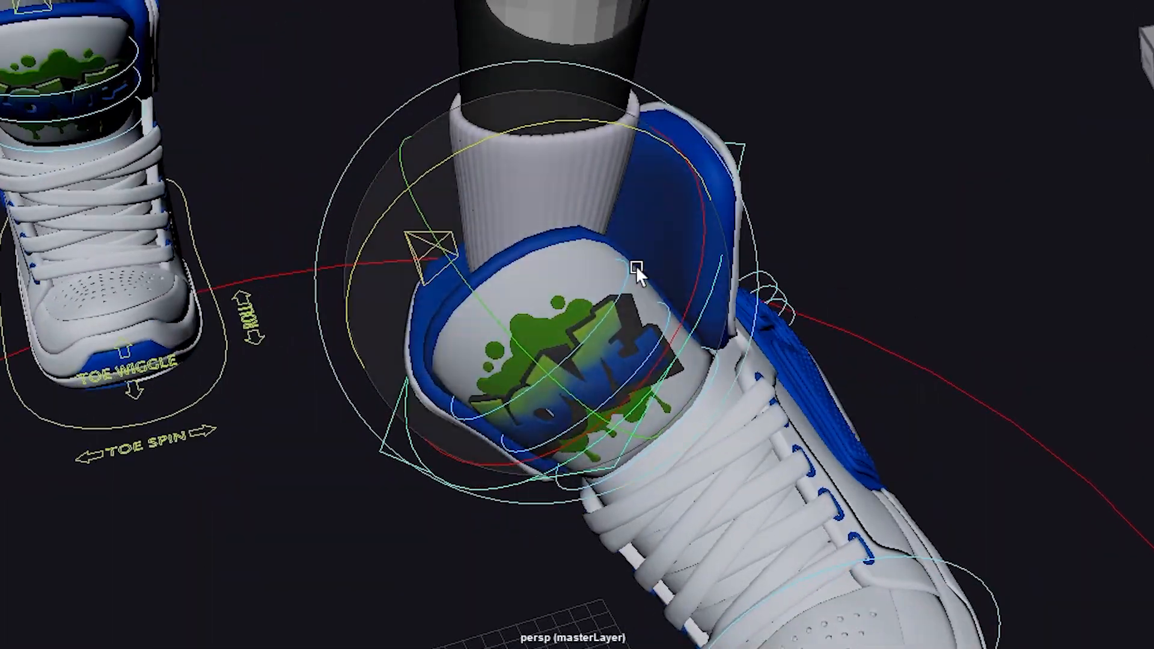
drag(634, 270, 583, 182)
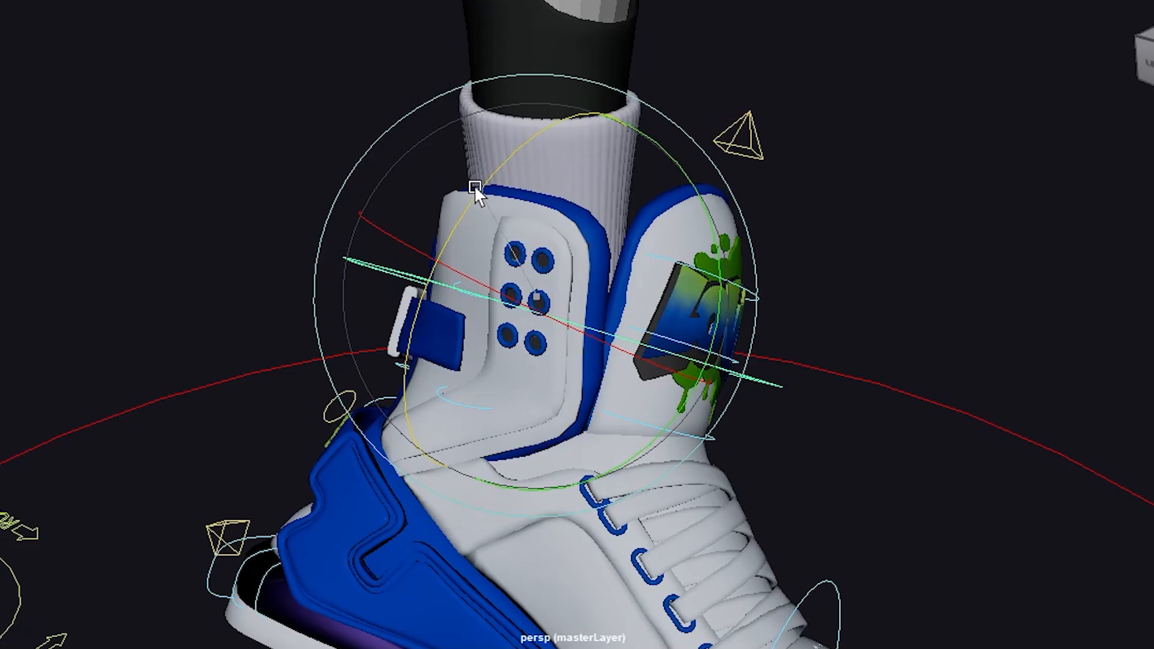
drag(474, 185, 593, 197)
scroll(593, 197, down, 2)
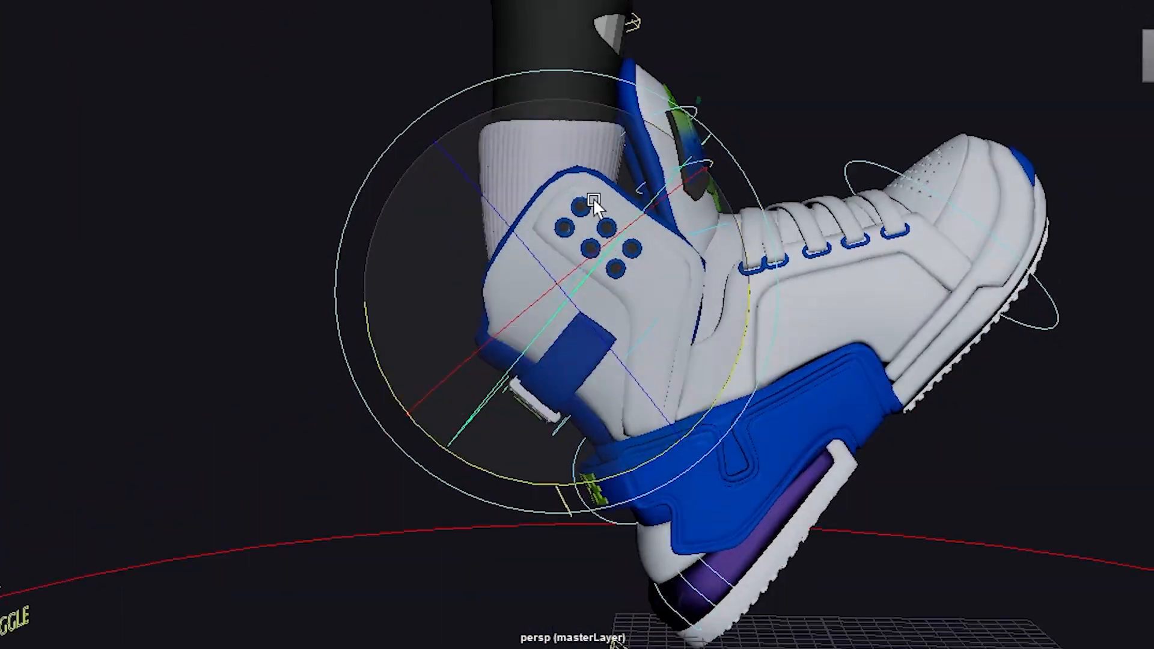
alt+middle_drag(593, 197, 560, 298)
drag(551, 180, 734, 232)
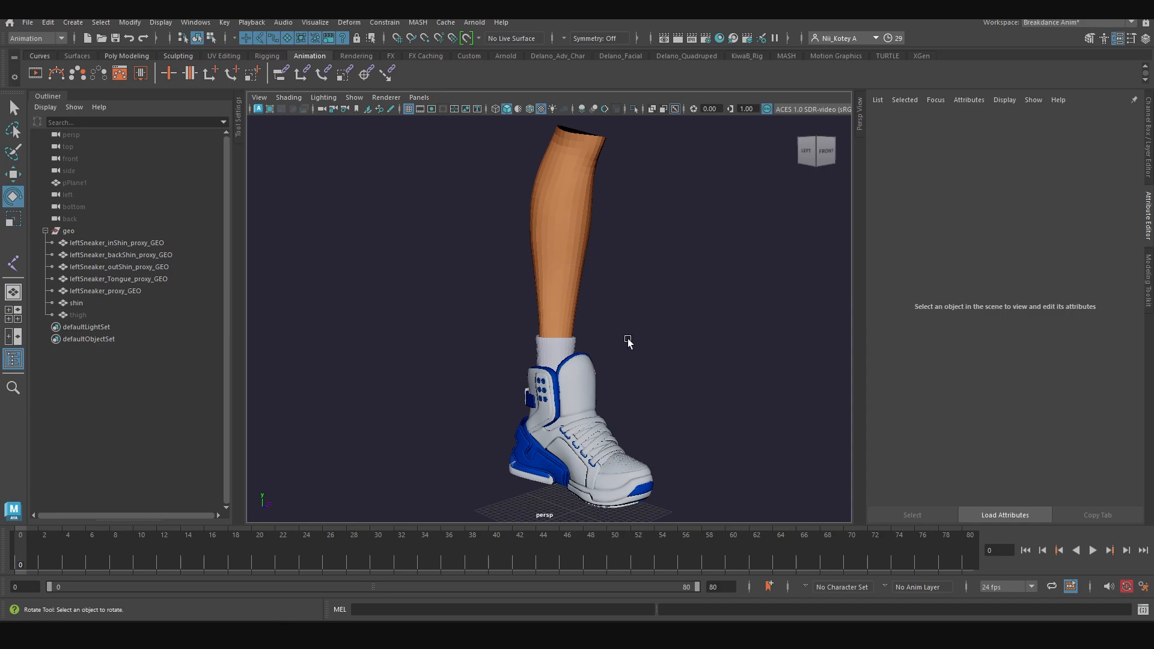
Switch to the left orthographic view of the leg and sneaker, and hide the viewport grid
alt+drag(499, 401, 559, 412)
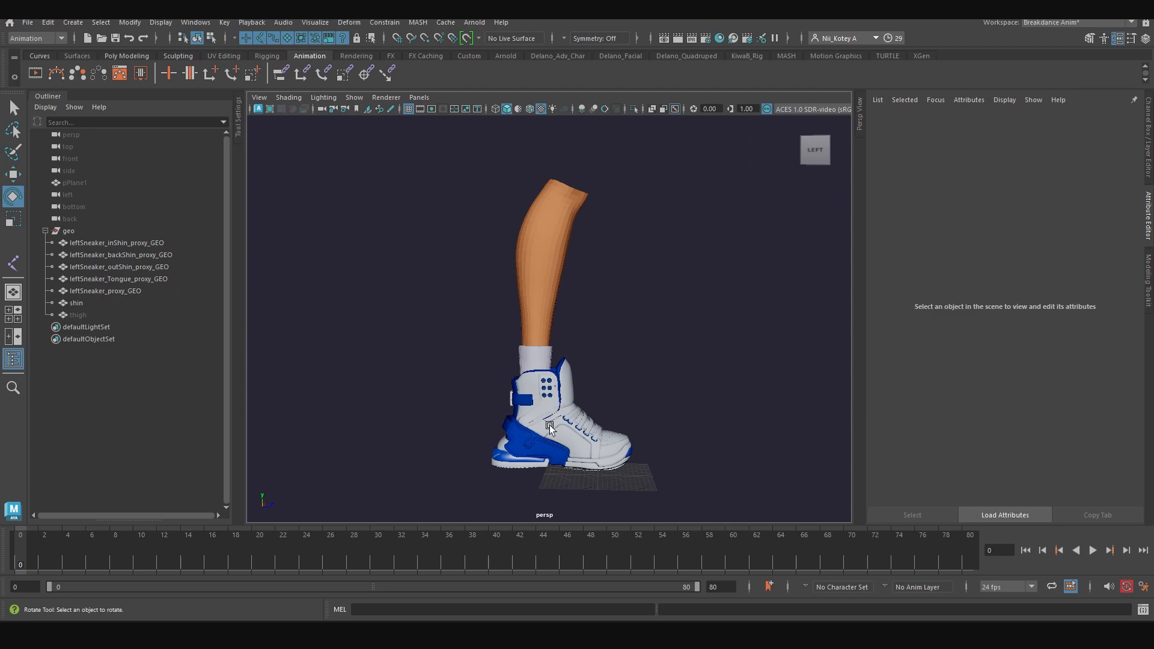
alt+drag(553, 430, 503, 407)
key(space)
scroll(523, 391, down, 1)
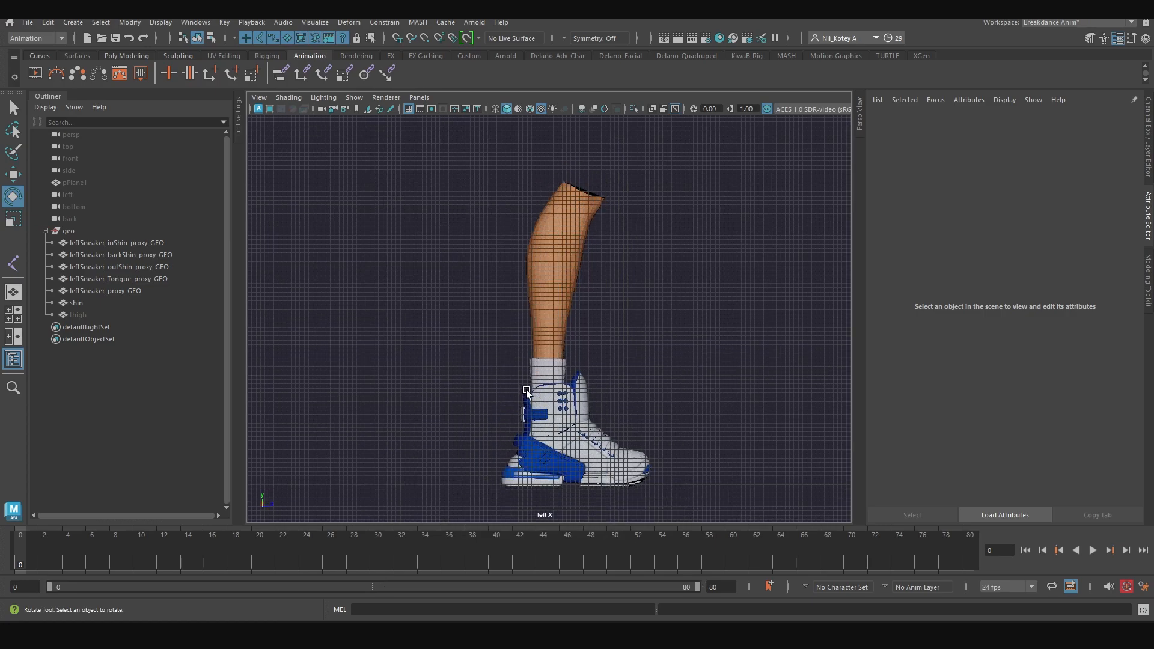
mouse_move(522, 391)
alt+middle_down()
mouse_move(523, 342)
mouse_move(543, 392)
alt+middle_up()
scroll(531, 361, up, 1)
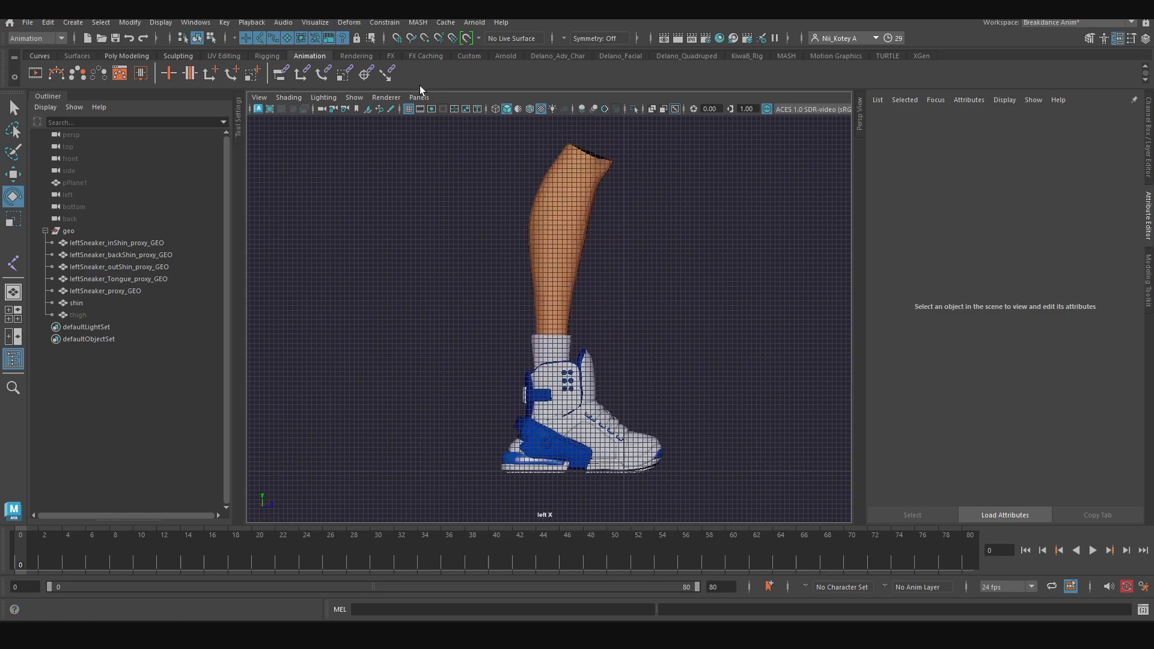
click(409, 109)
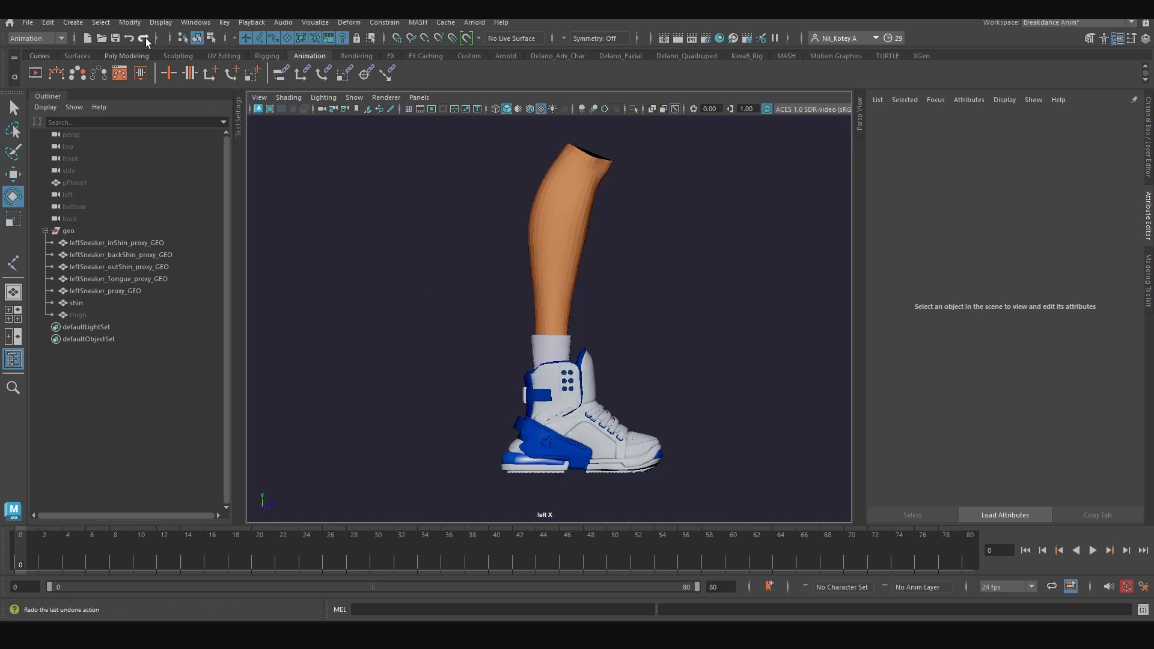
Draw a three-joint chain with Create Joints from the top of the shin through the ankle to the tip of the toe
click(40, 38)
click(42, 63)
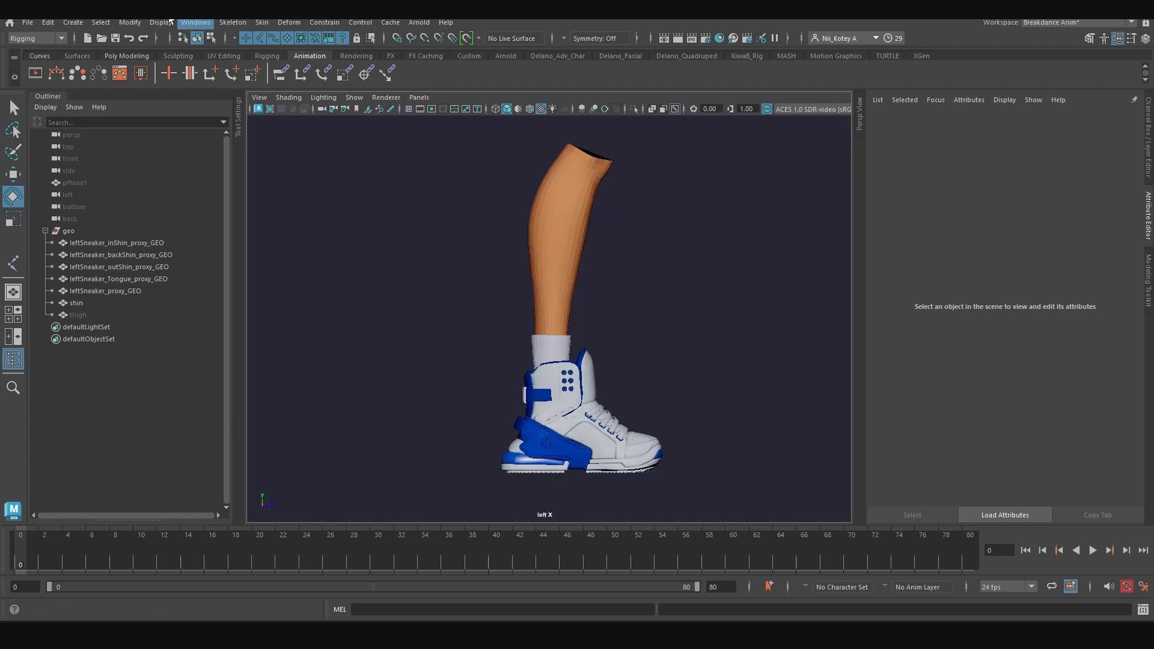
click(232, 22)
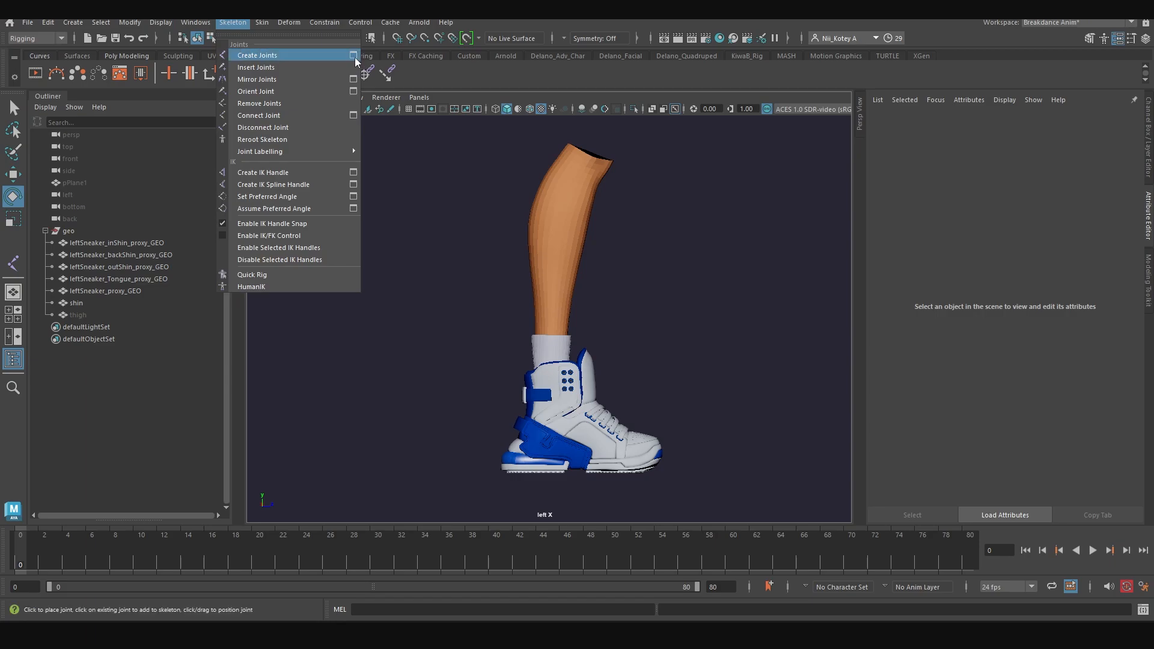
click(316, 55)
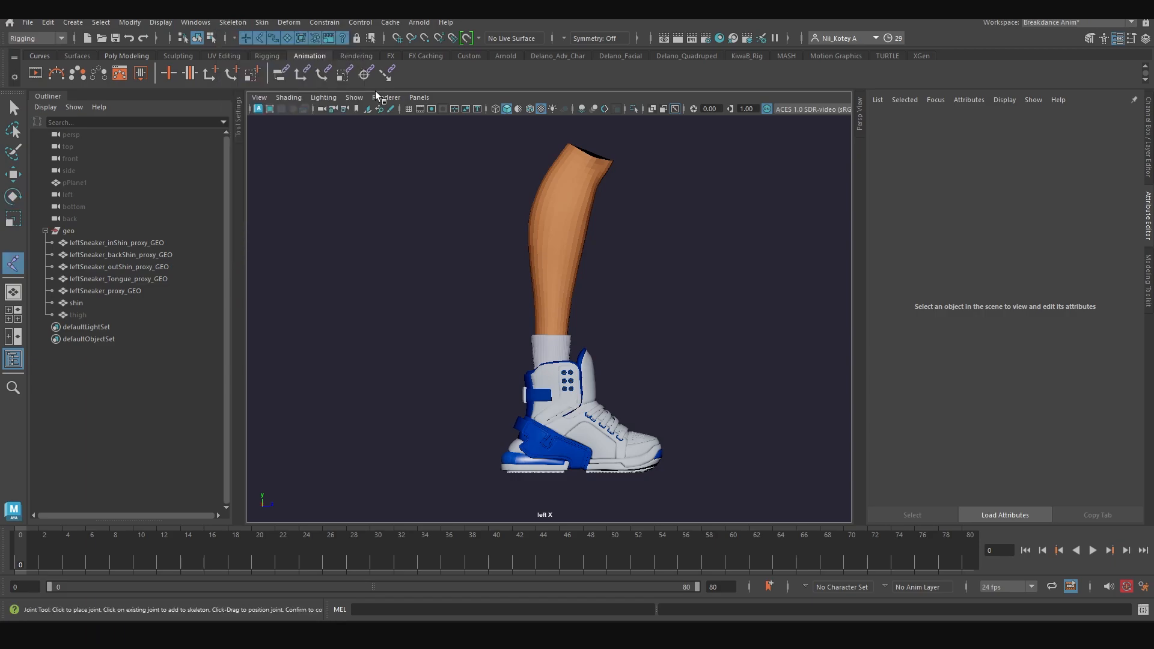
click(593, 135)
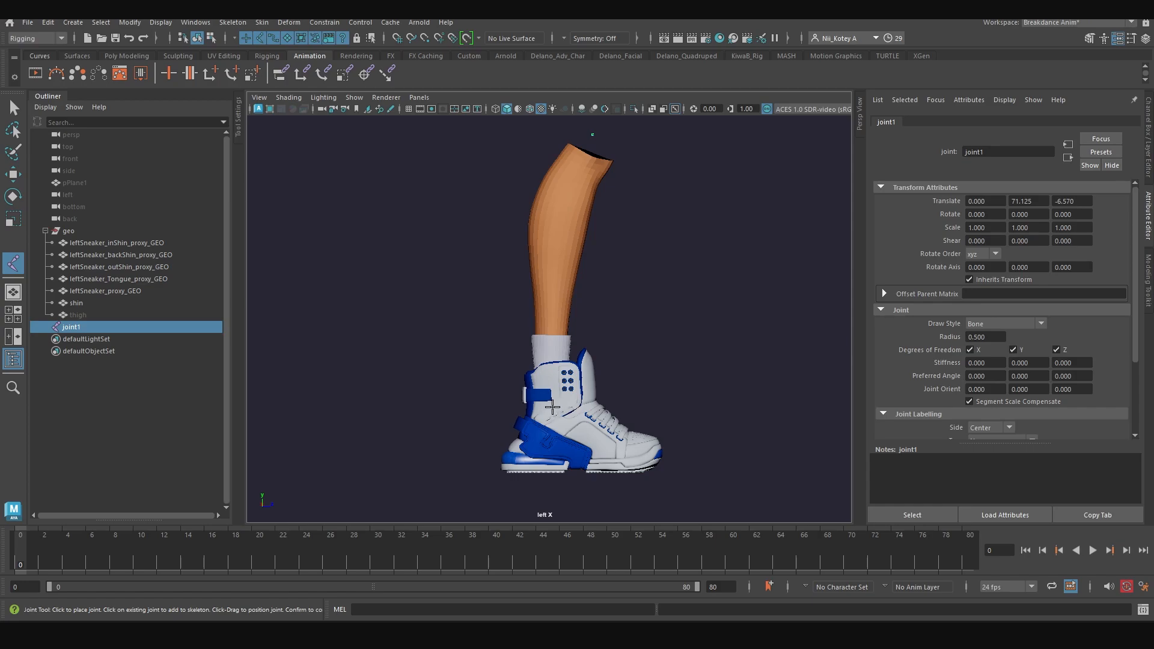
click(550, 408)
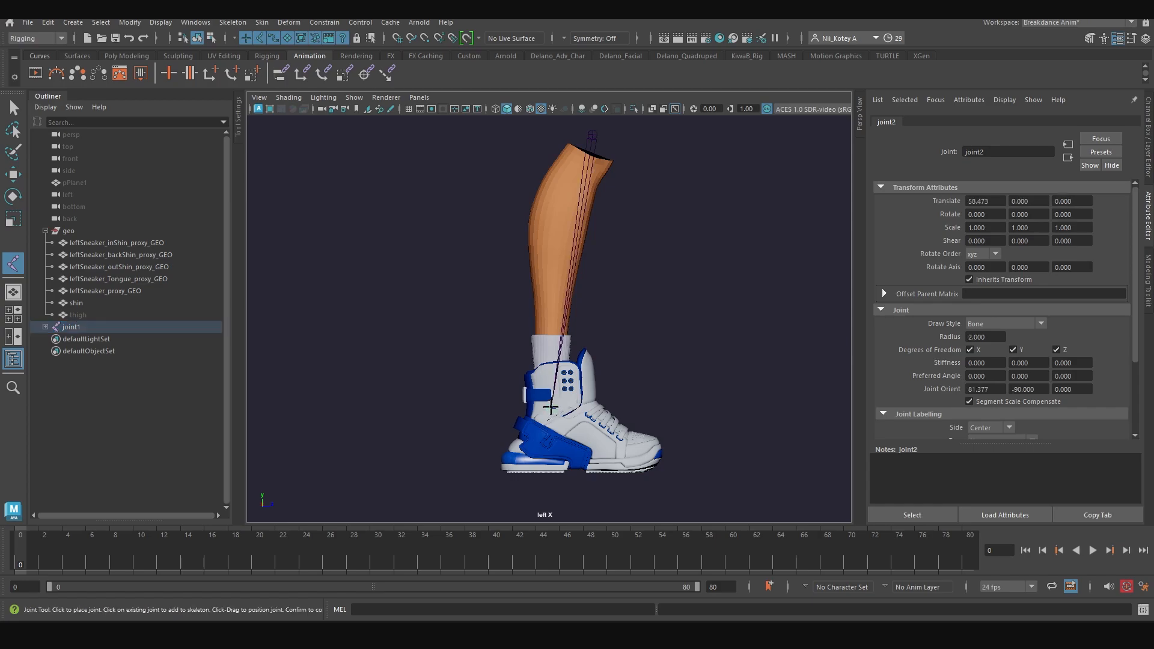
click(658, 468)
key(Return)
key(e)
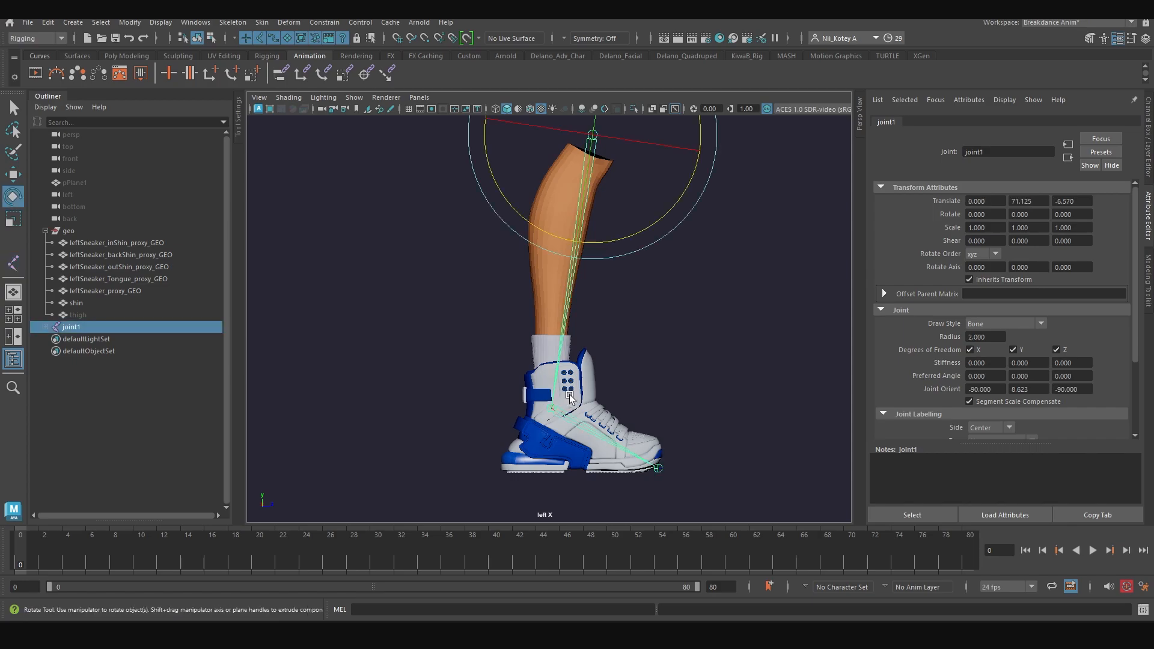
In the perspective view, move the root joint sideways to about X 10.64 so the chain runs inside the leg
key(space)
drag(554, 387, 501, 305)
click(501, 304)
click(565, 168)
key(w)
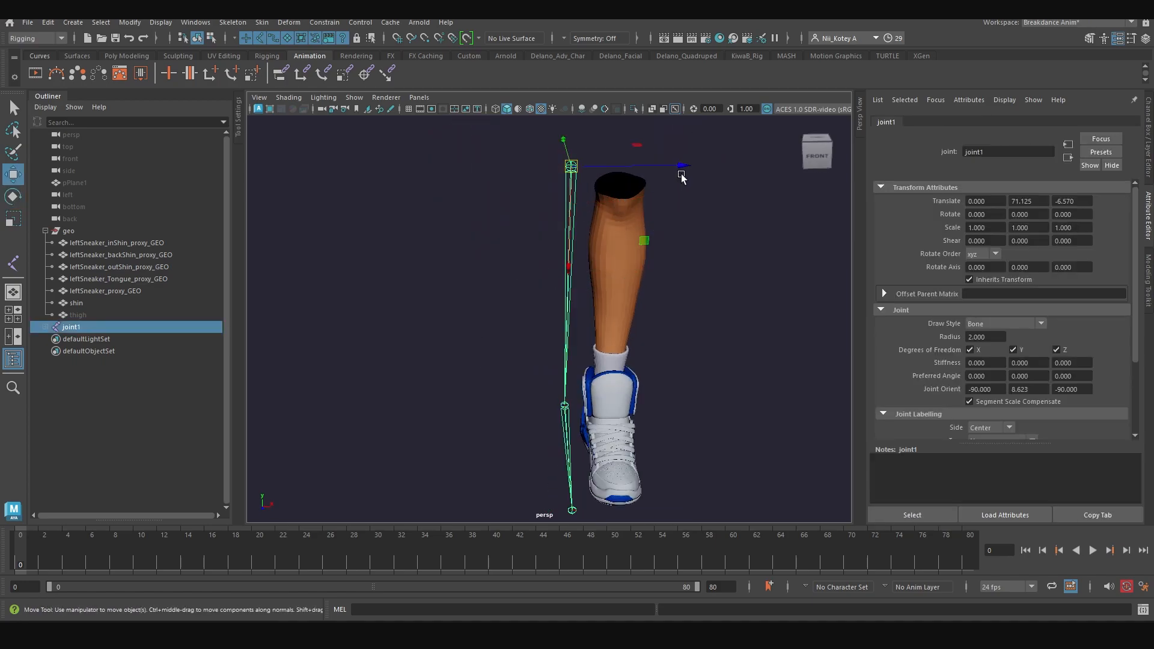
drag(683, 174, 738, 176)
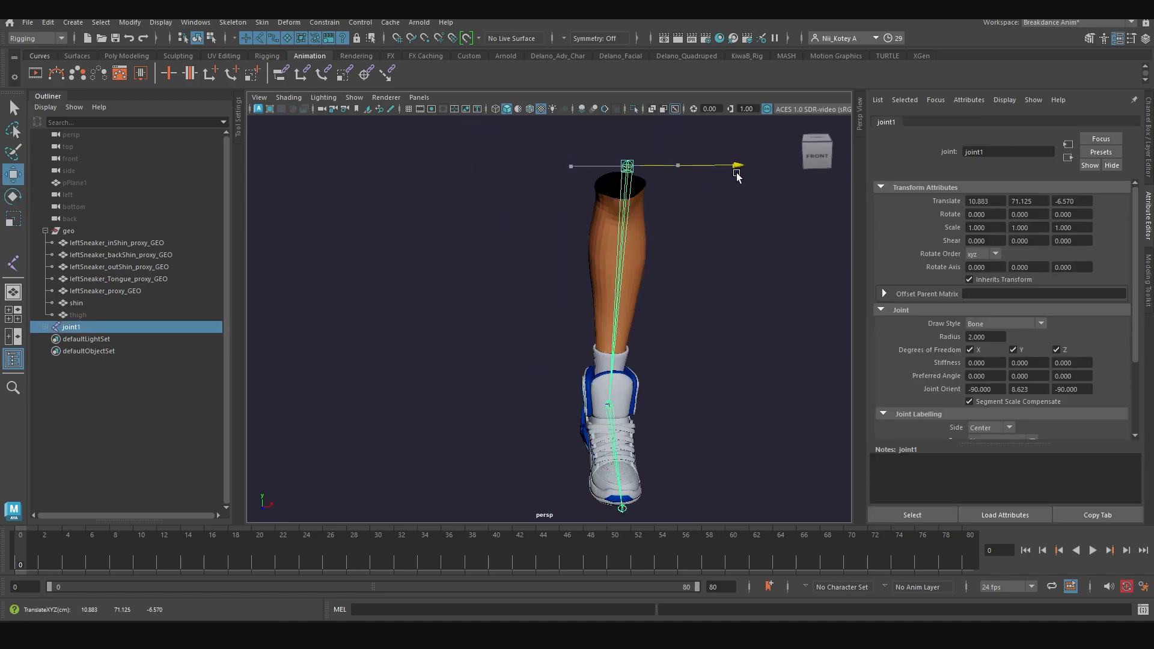
alt+drag(394, 278, 456, 260)
click(612, 160)
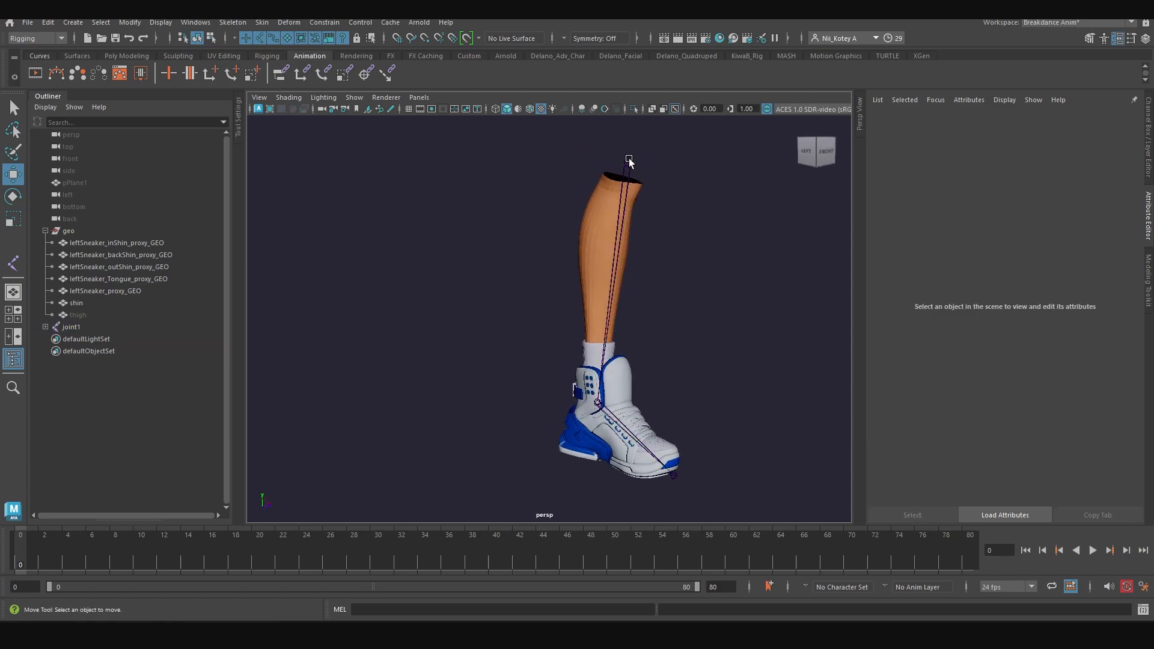
Select the whole joint chain with the MEL command "select -hi" and display its local rotation axes
click(628, 161)
click(373, 610)
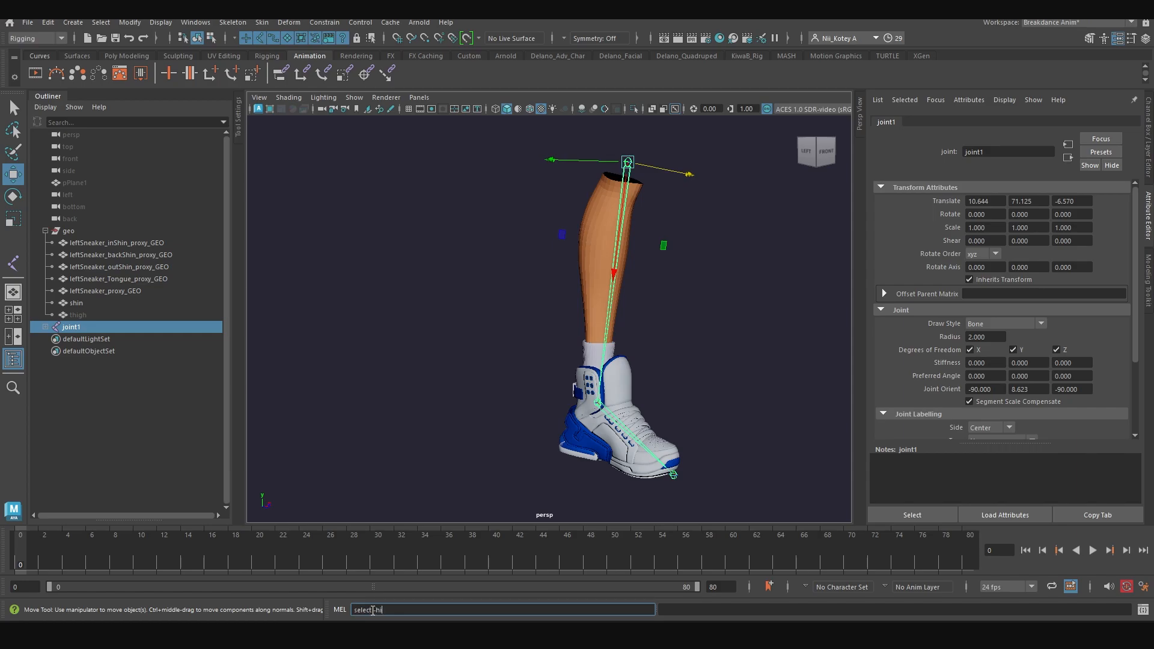
text(select -hi)
key(Return)
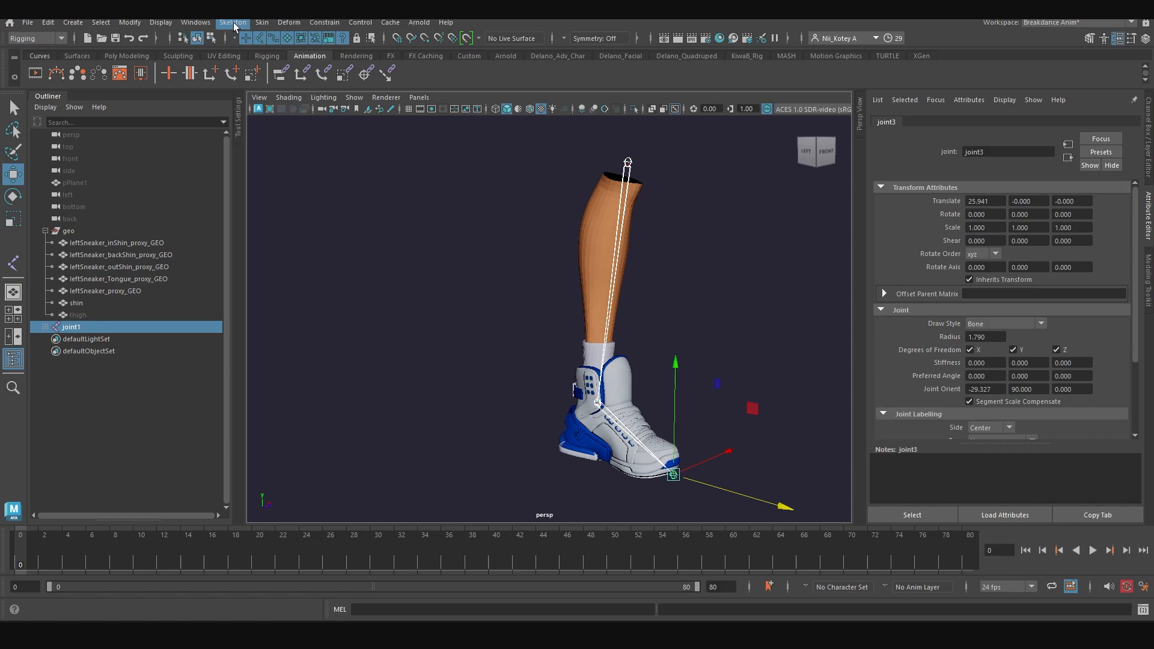
click(164, 24)
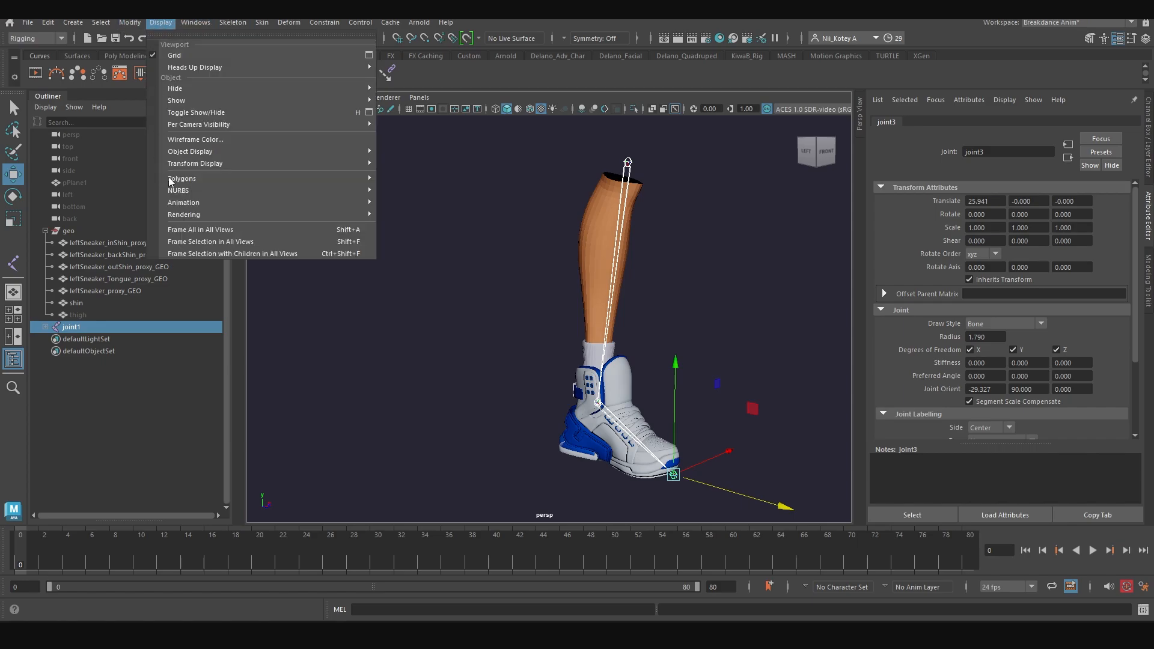
mouse_move(289, 157)
click(430, 166)
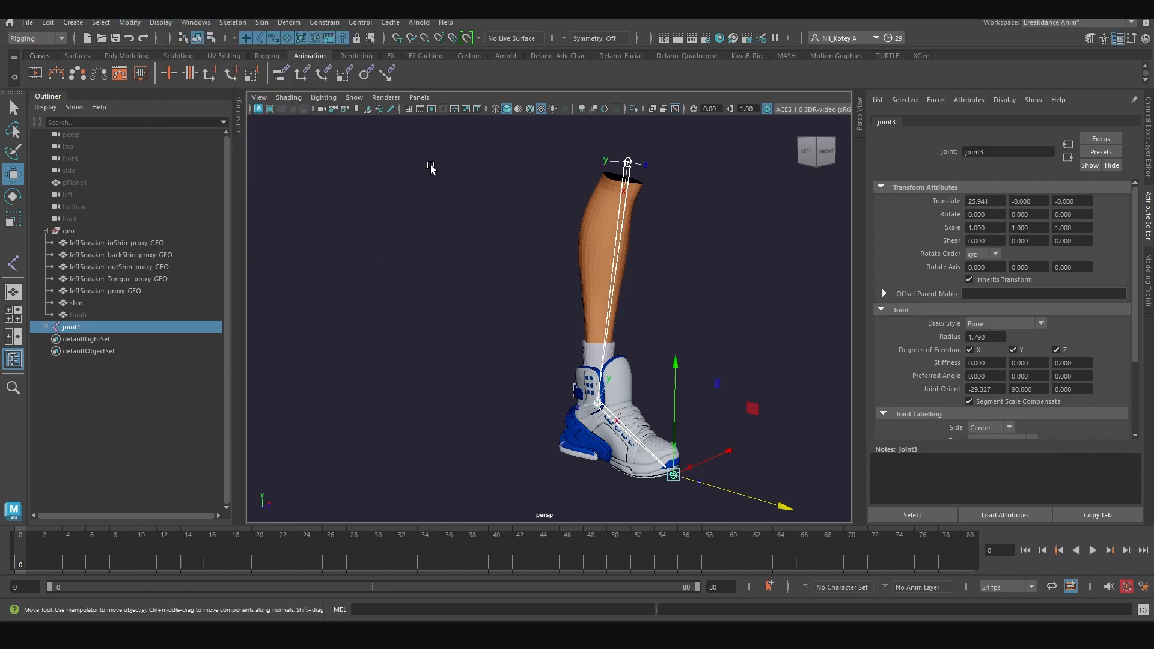
Examine the orientation of the local rotation axes at the ankle and toe joints from several angles
scroll(541, 415, up, 3)
alt+drag(557, 417, 640, 384)
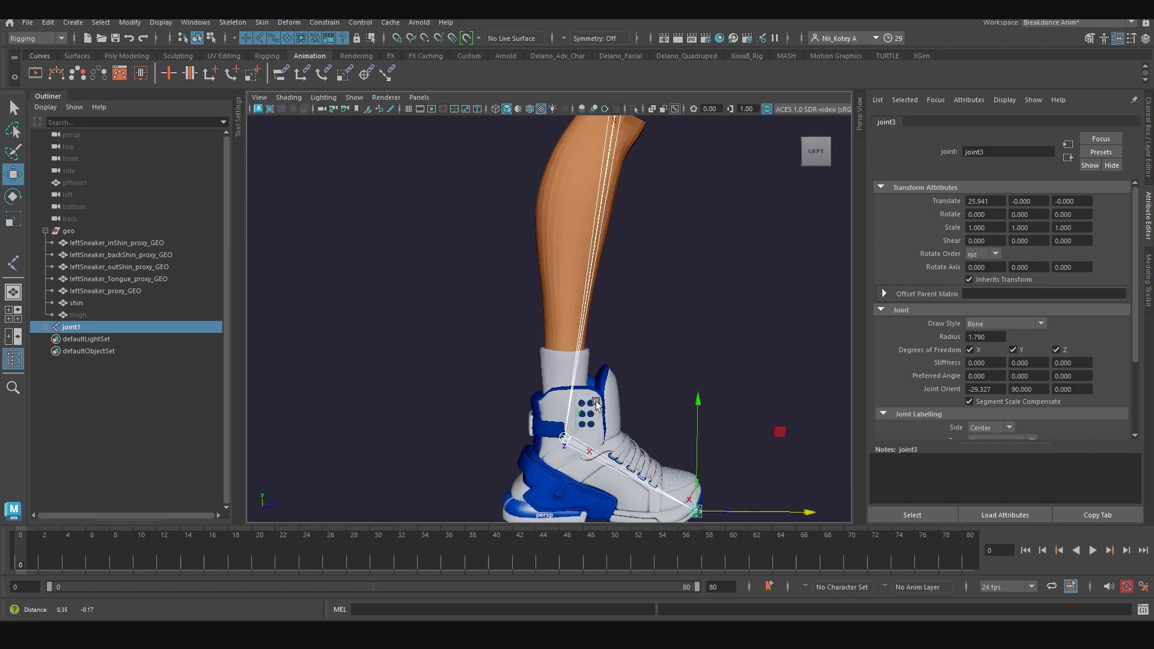
alt+middle_drag(621, 446, 563, 352)
scroll(565, 355, up, 1)
alt+drag(578, 383, 499, 416)
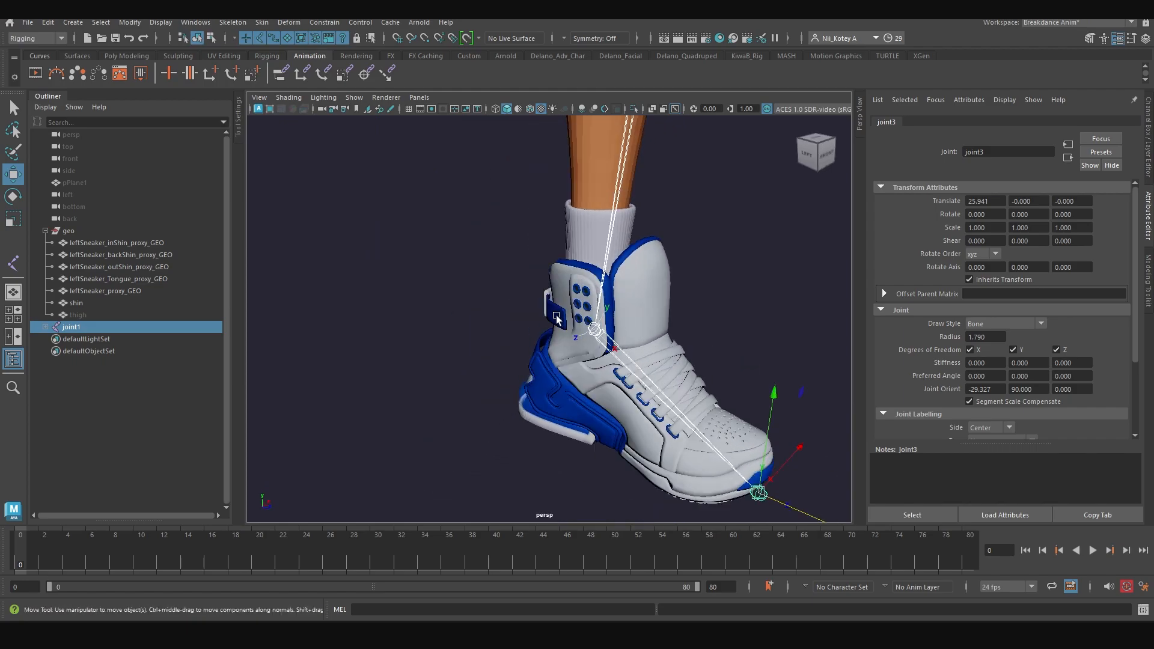
alt+drag(556, 319, 565, 366)
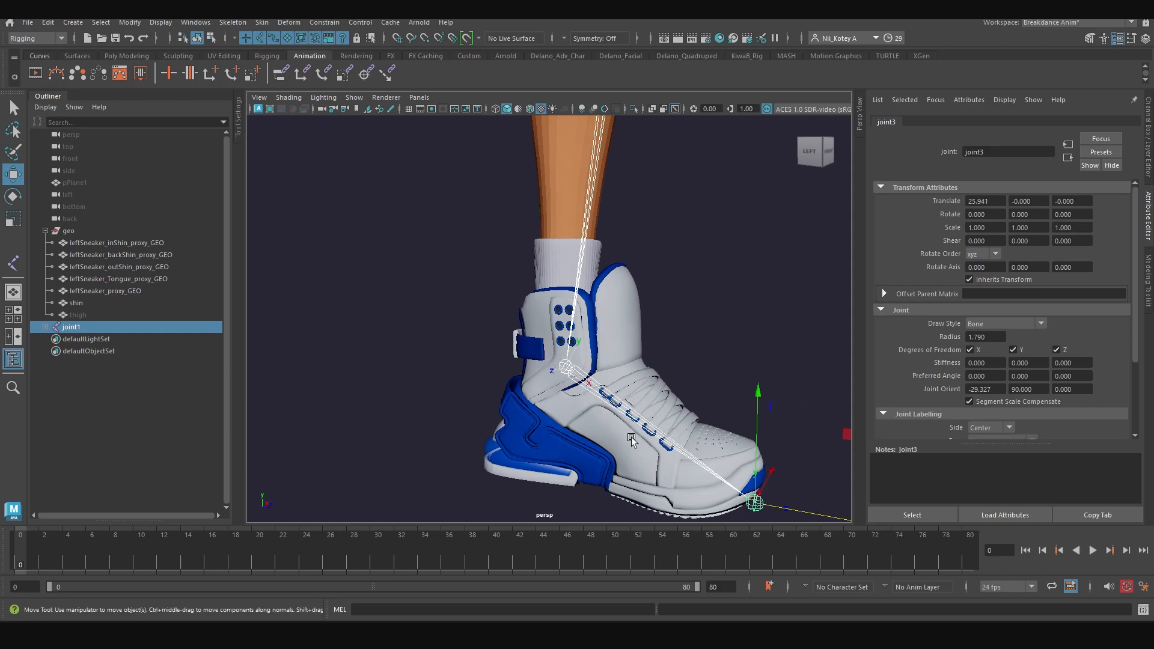
alt+drag(631, 437, 650, 432)
click(702, 343)
alt+drag(702, 344, 710, 303)
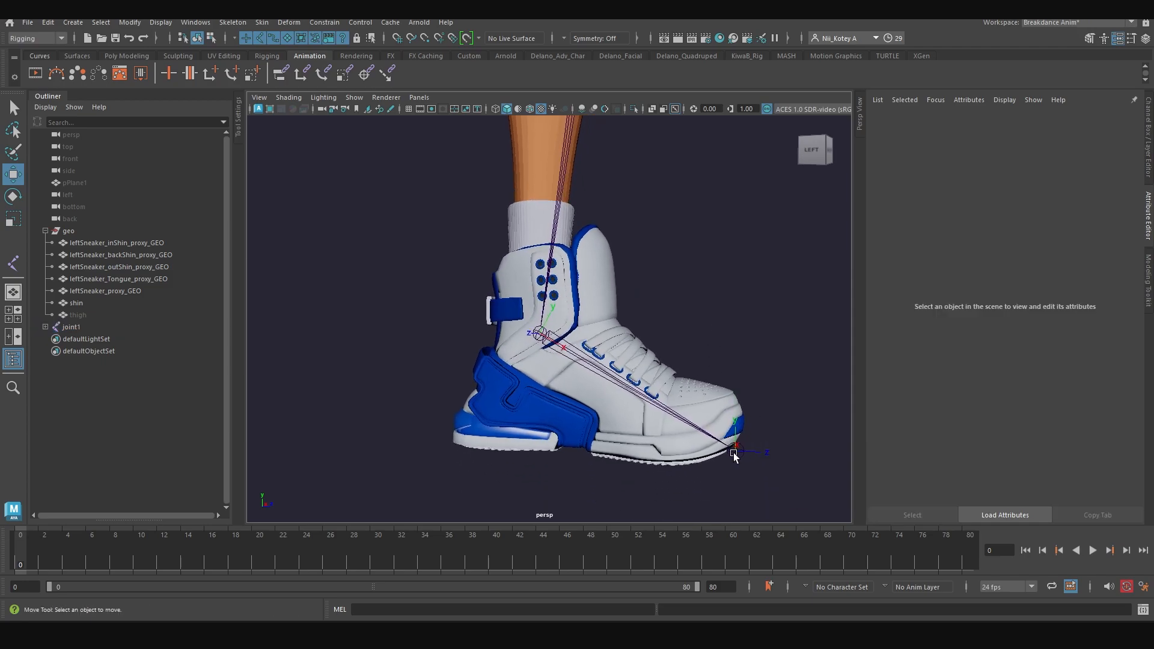
Unparent the toe joint from the ankle joint
click(735, 455)
alt+drag(735, 455, 688, 386)
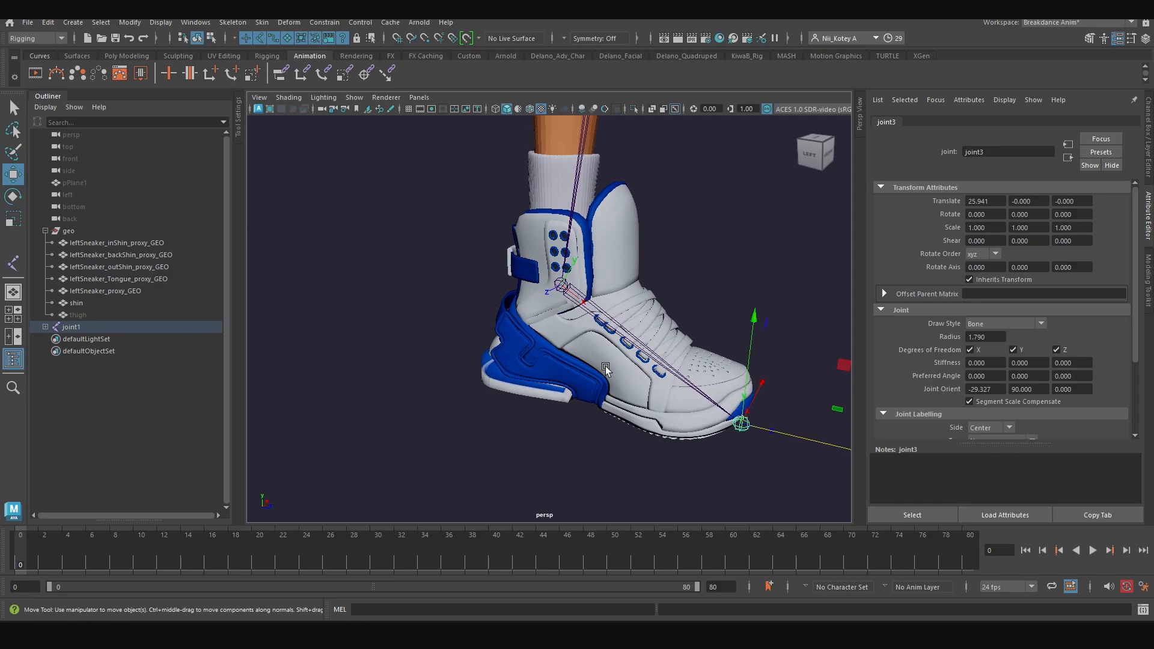
key(shift+p)
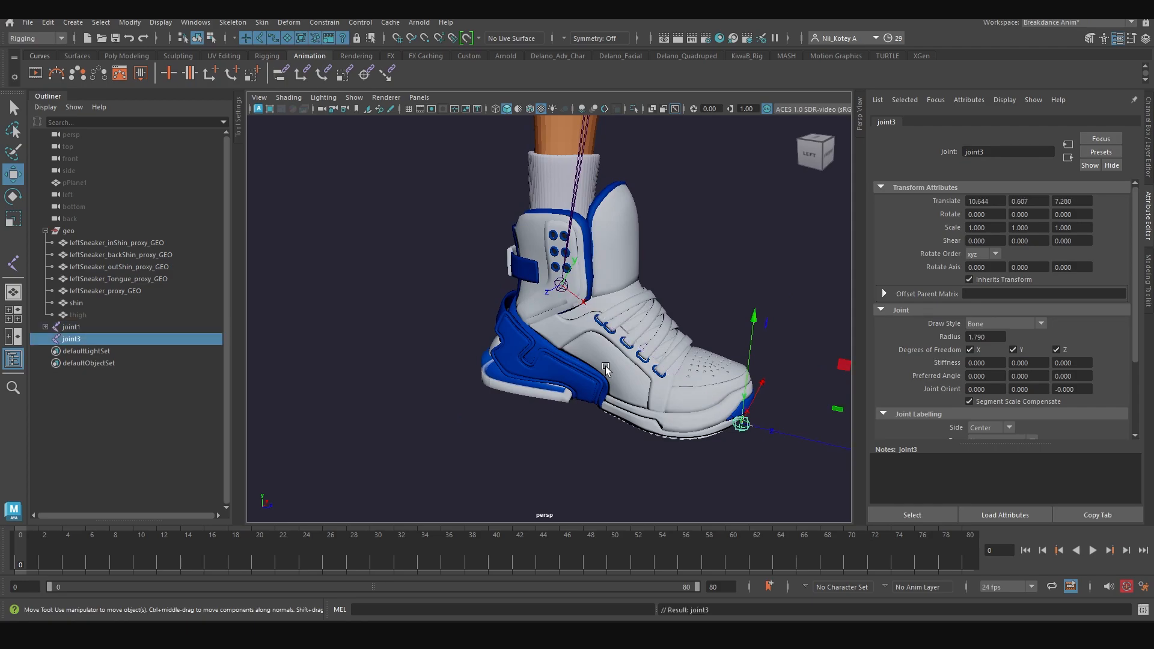
Select the ankle joint and zero its joint orientation on X, Y and Z
alt+drag(554, 314, 542, 360)
click(559, 330)
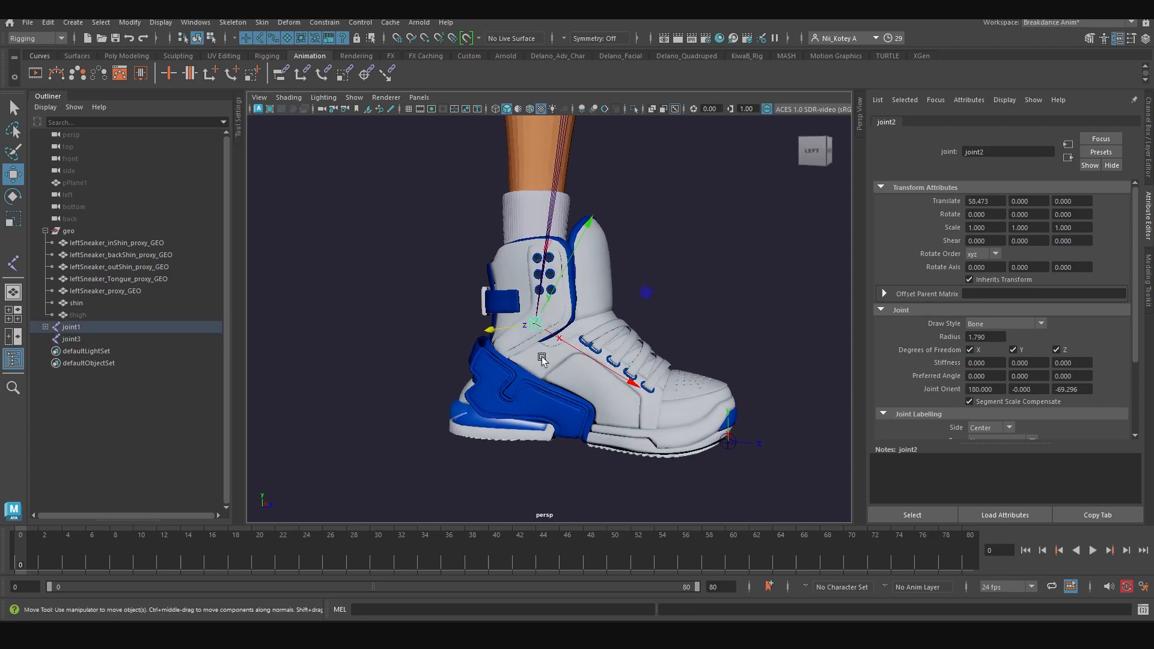
alt+right_drag(580, 327, 622, 425)
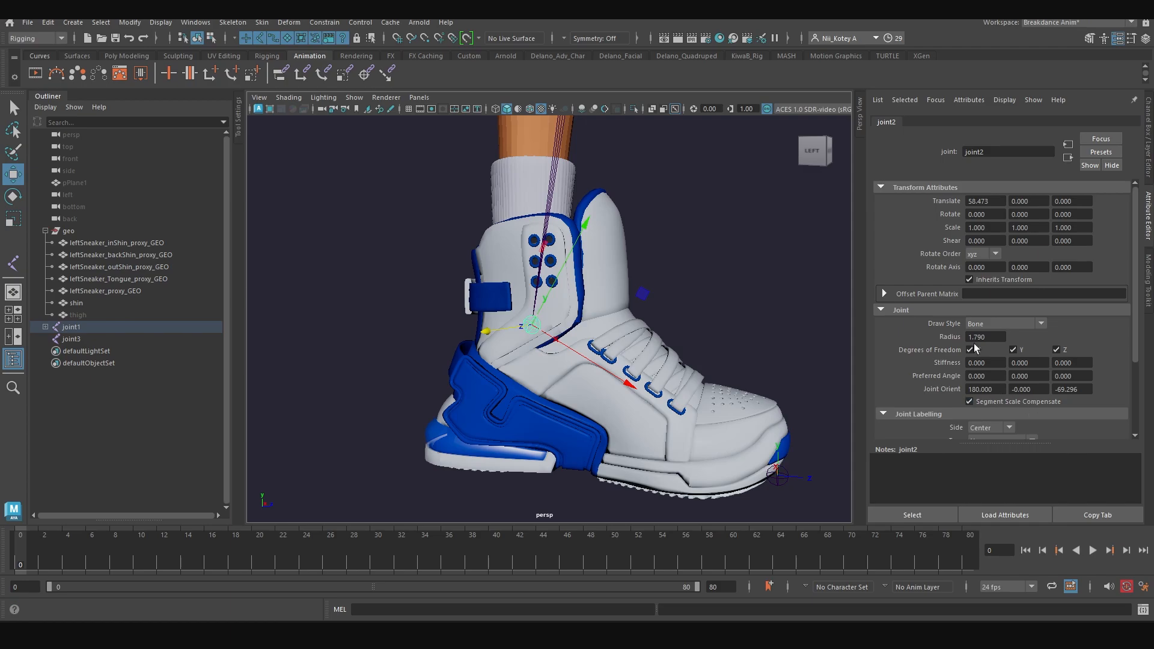
click(1001, 388)
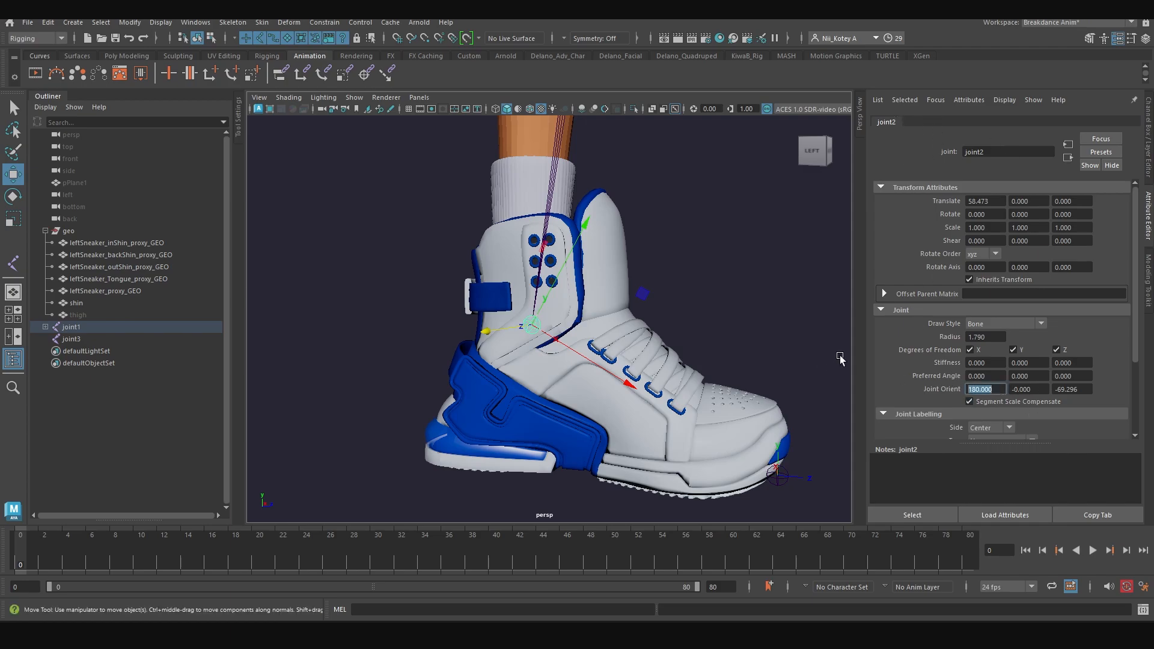
text(0)
key(Tab)
text(0)
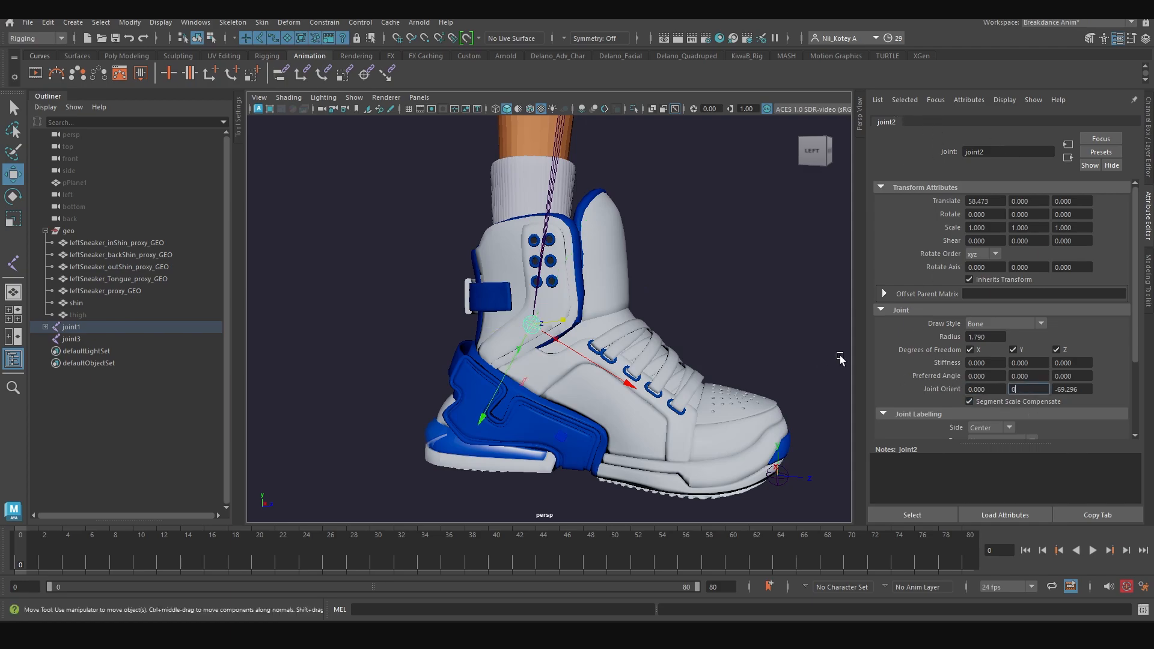
key(Tab)
text(0)
key(Return)
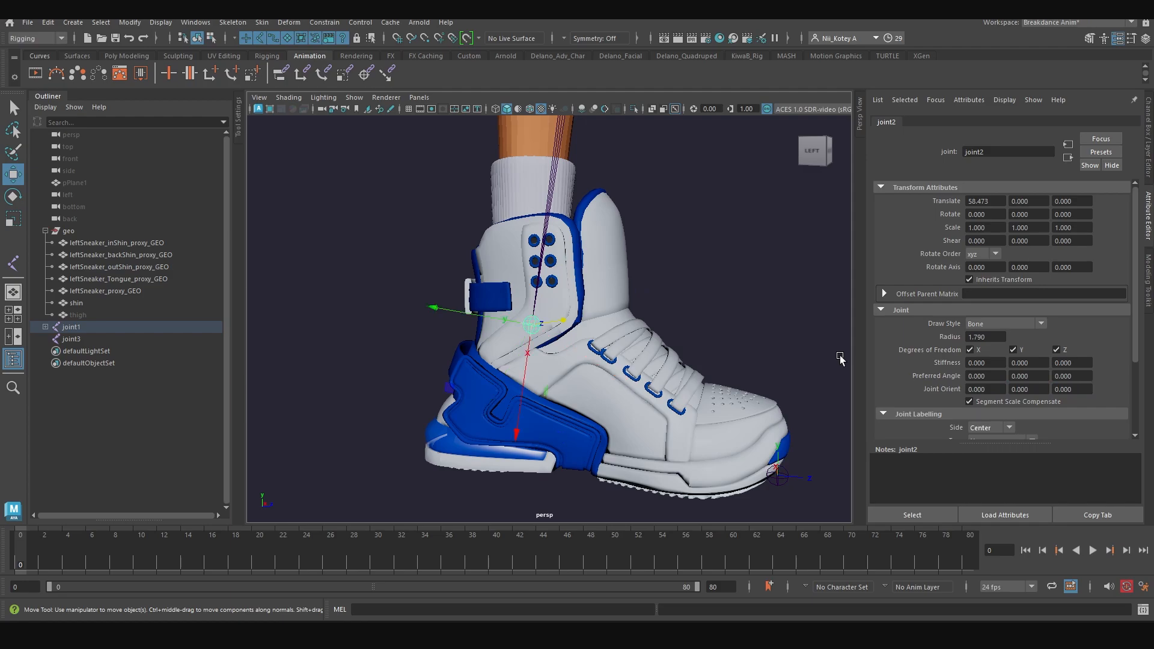
Set the ankle joint's Joint Orient Z to about -7.9 so its X axis points straight down
scroll(531, 341, up, 5)
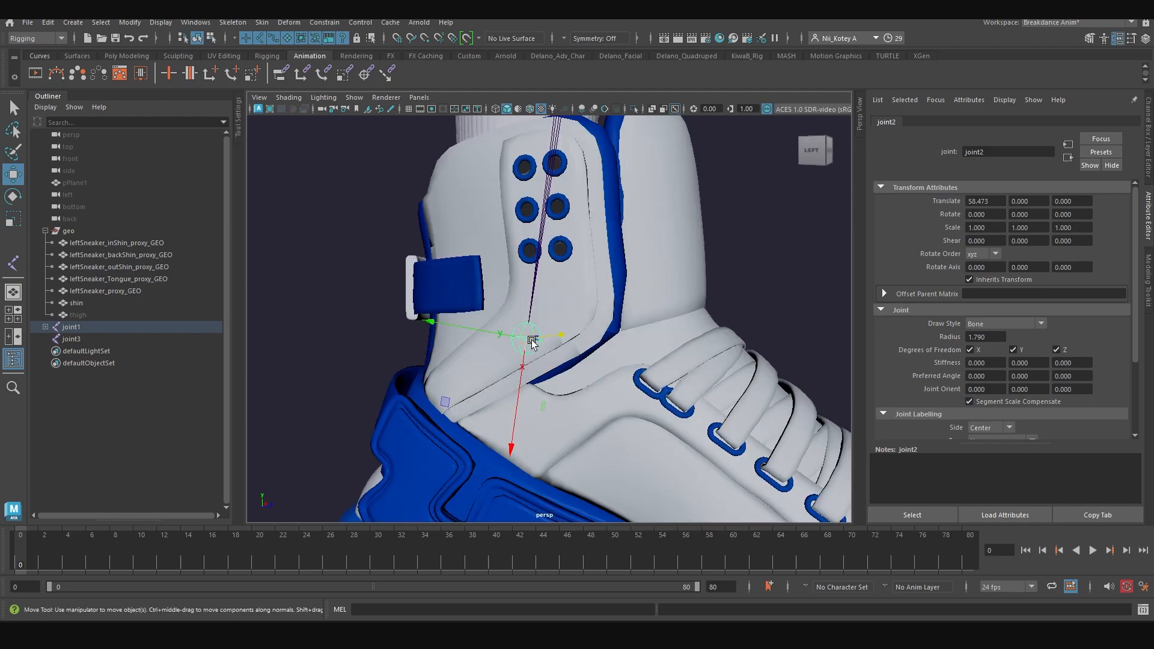
alt+drag(552, 373, 544, 381)
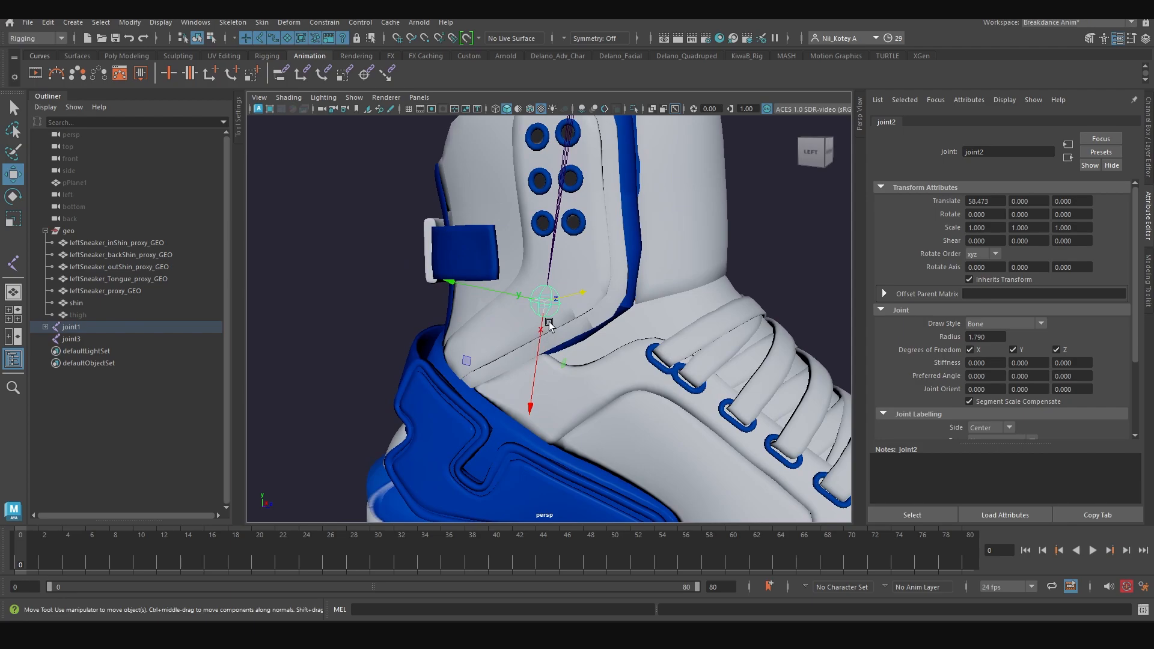
alt+drag(549, 324, 541, 328)
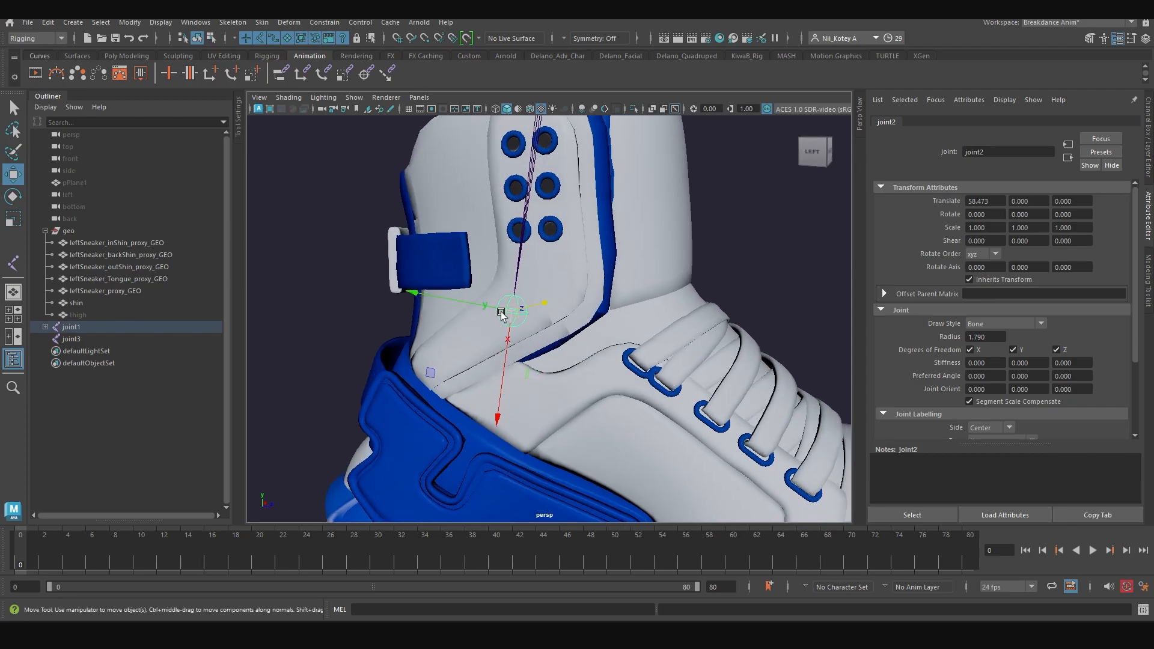
click(1080, 389)
ctrl+middle_drag(1080, 391, 1027, 392)
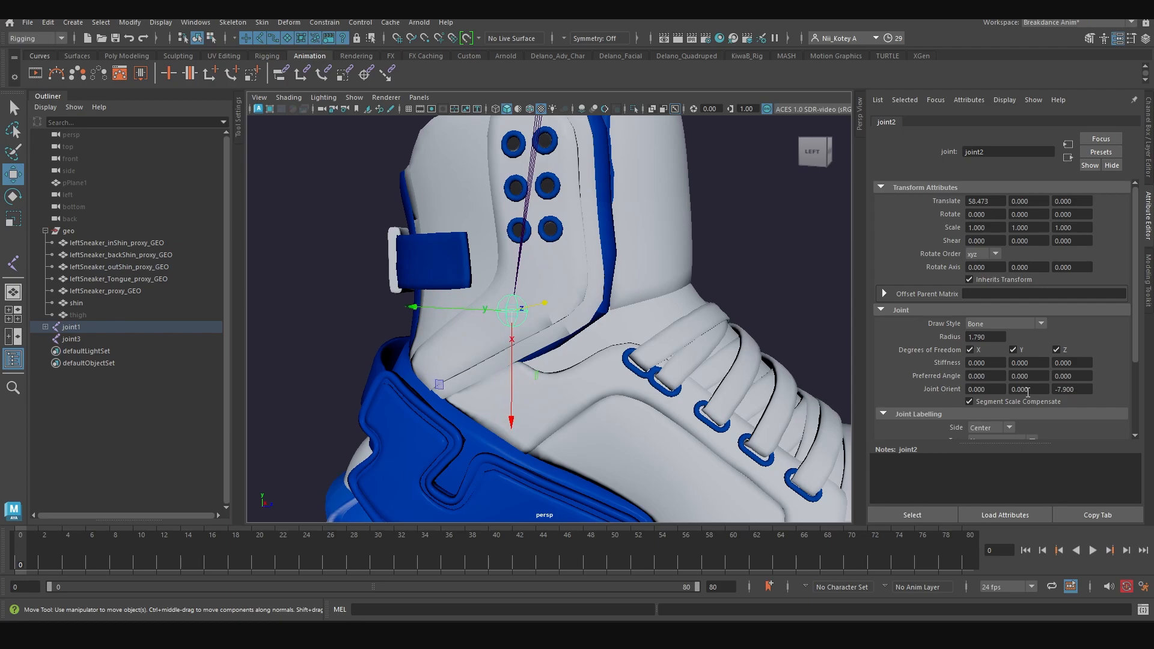
Test-rotate the ankle joint about its corrected axes and undo the rotations
scroll(649, 353, down, 3)
alt+drag(644, 353, 553, 354)
scroll(640, 350, down, 5)
alt+middle_drag(592, 347, 481, 334)
key(e)
alt+drag(605, 363, 554, 325)
scroll(636, 351, up, 4)
key(ctrl+z)
drag(444, 308, 463, 295)
key(ctrl+z)
alt+drag(481, 352, 720, 341)
alt+middle_drag(657, 327, 618, 366)
alt+drag(619, 366, 607, 344)
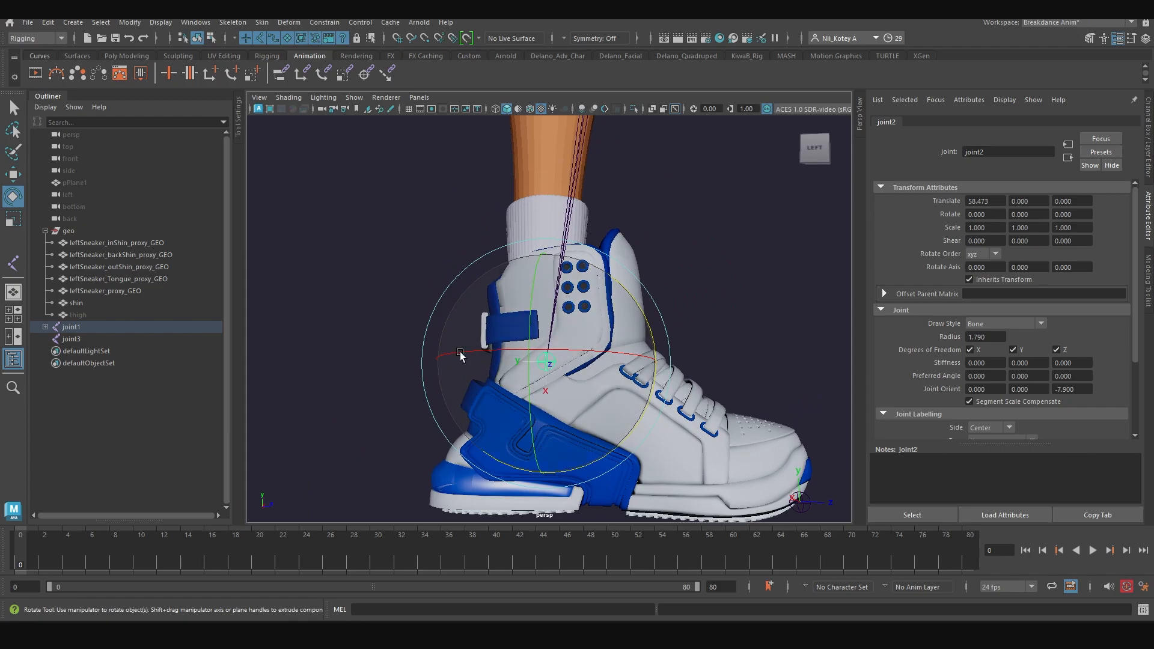
Select the toe joint, add the ankle joint to the selection, and parent the toe back under the ankle
scroll(466, 325, down, 2)
alt+drag(675, 453, 718, 356)
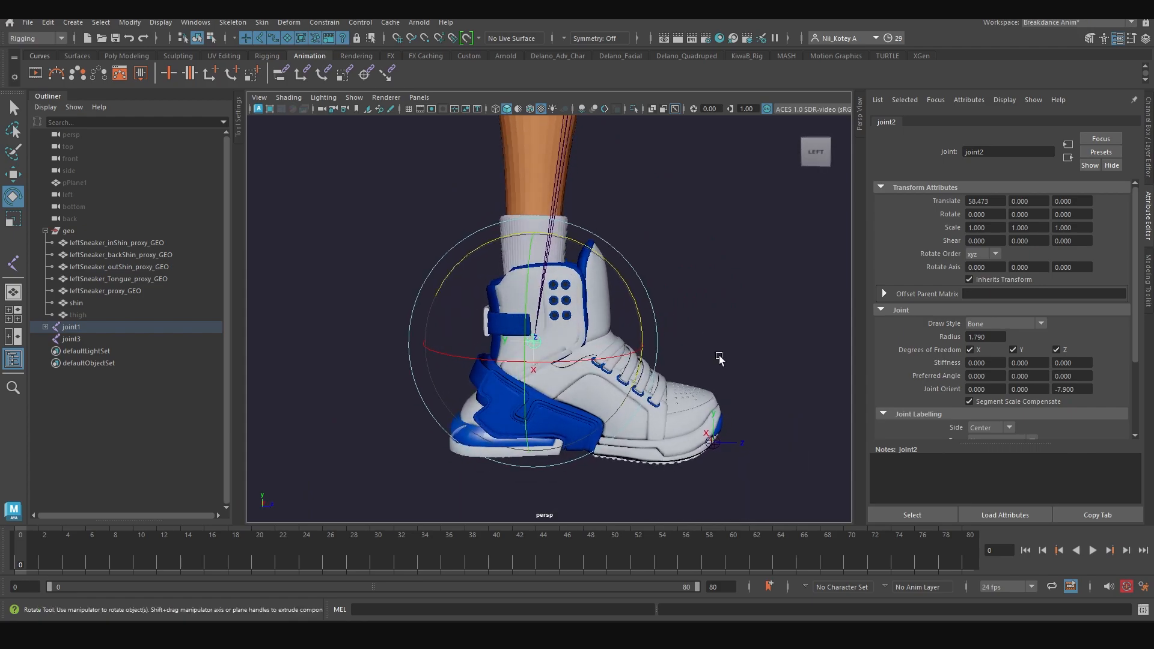
click(718, 296)
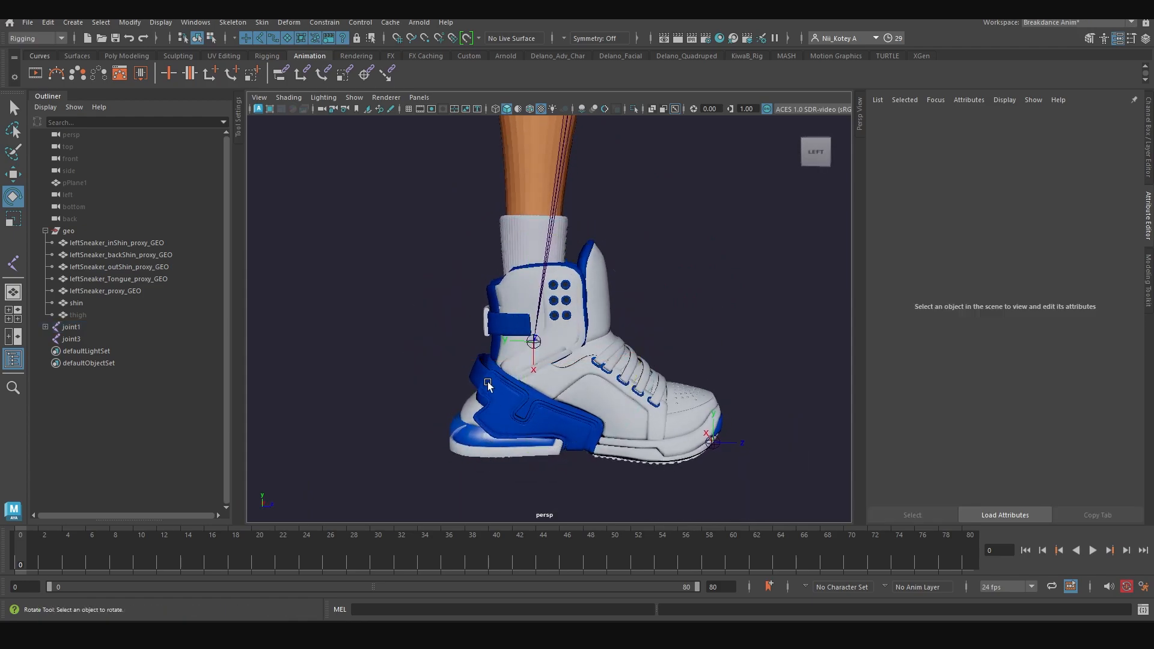
click(712, 444)
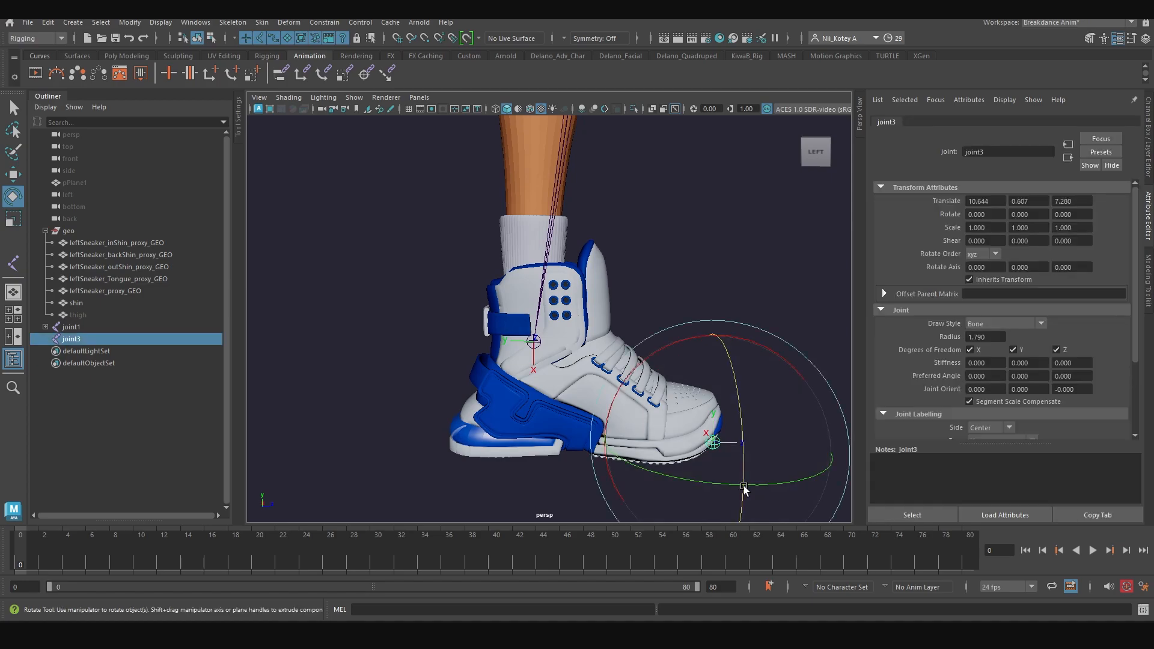
shift+click(534, 341)
key(p)
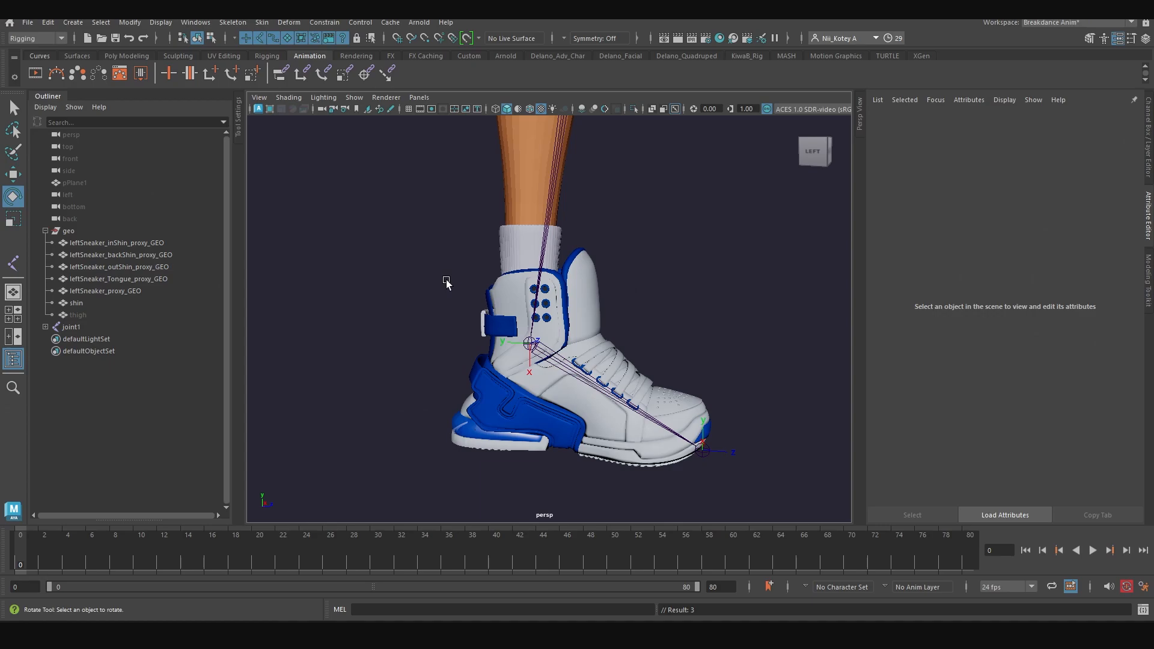
Examine the joint chain and the separate sneaker pieces, including the main shoe and inner shin flap, from several angles
alt+drag(581, 321, 569, 277)
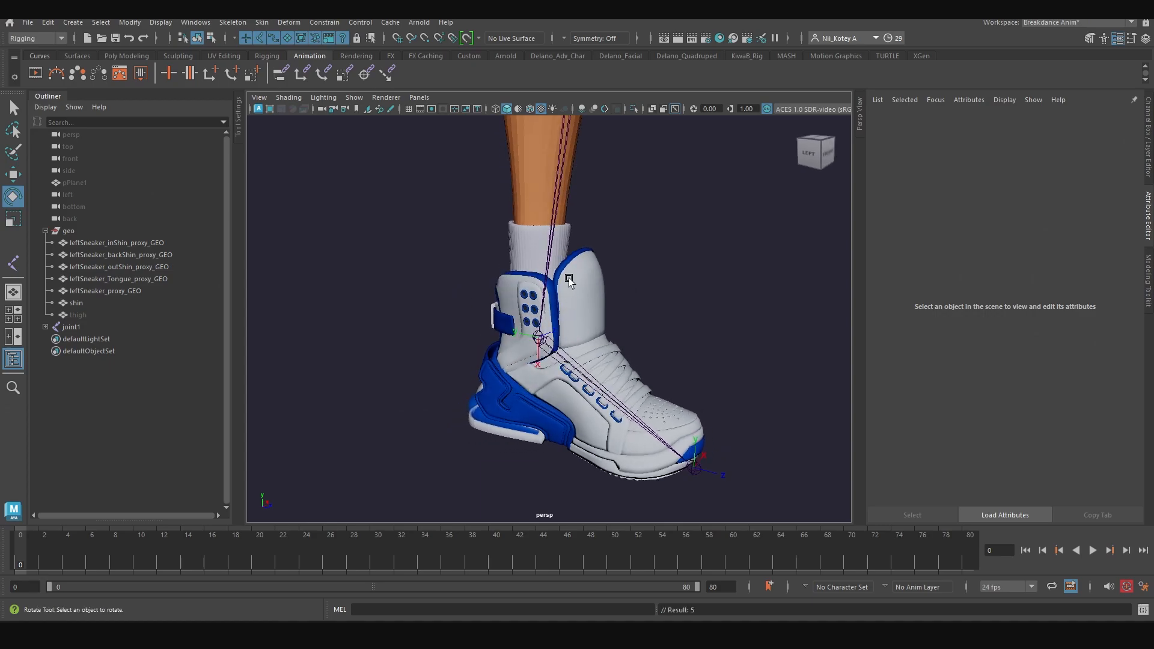
alt+drag(567, 401, 593, 396)
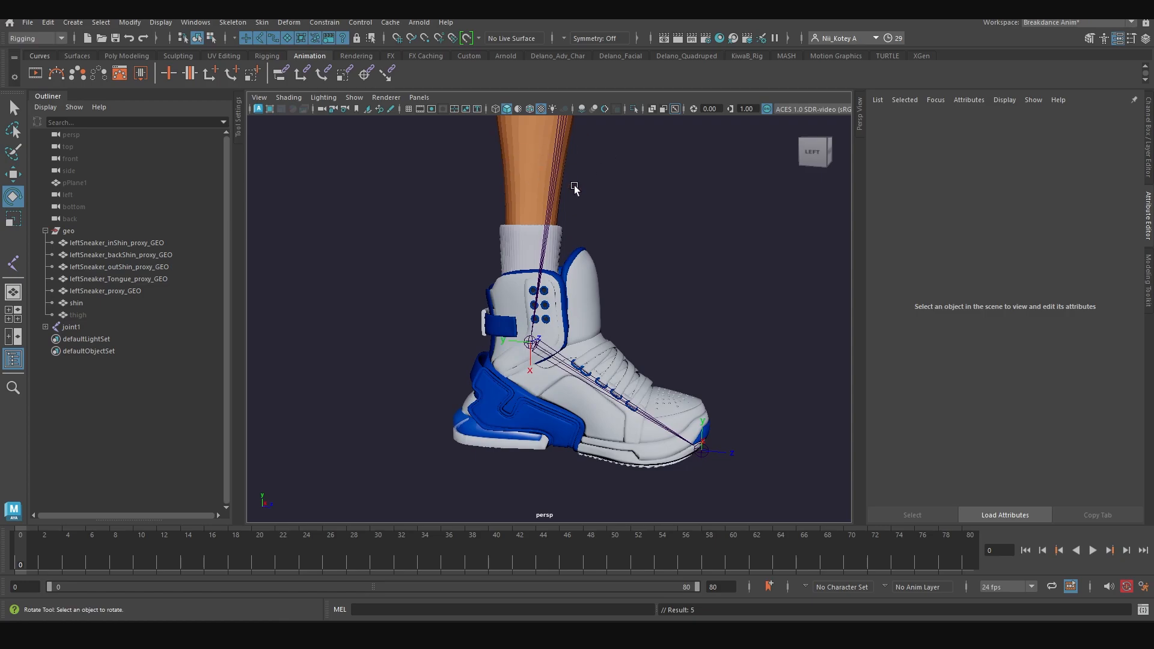
alt+middle_drag(575, 188, 581, 216)
click(565, 453)
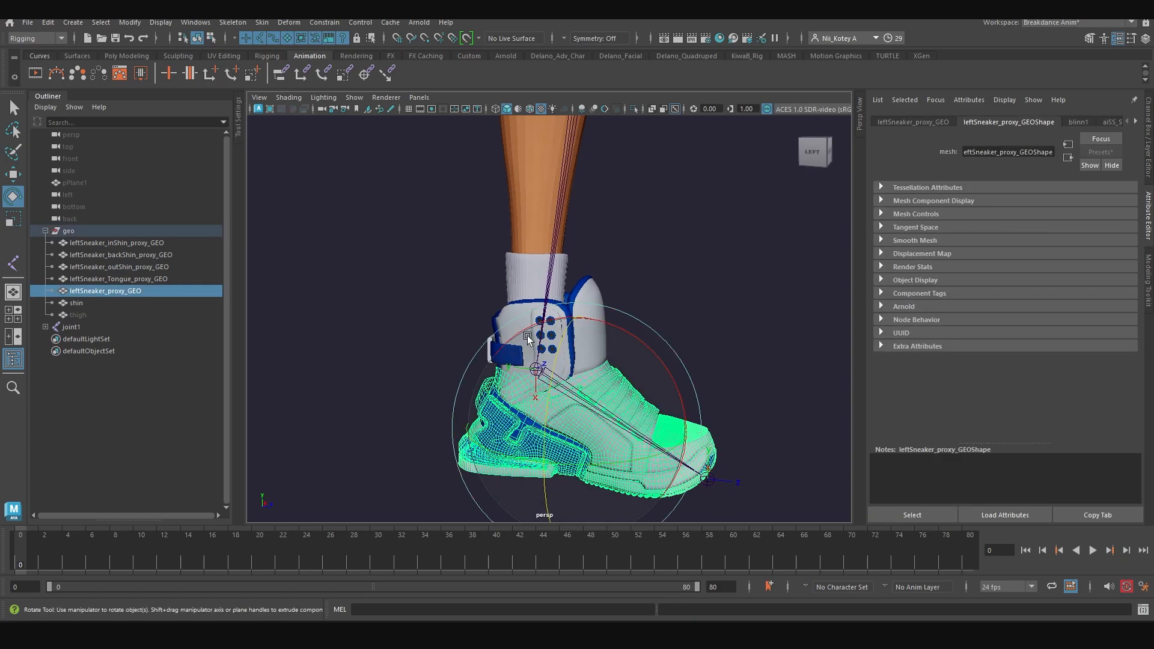
alt+drag(528, 340, 548, 304)
alt+drag(592, 291, 679, 278)
click(366, 350)
click(552, 320)
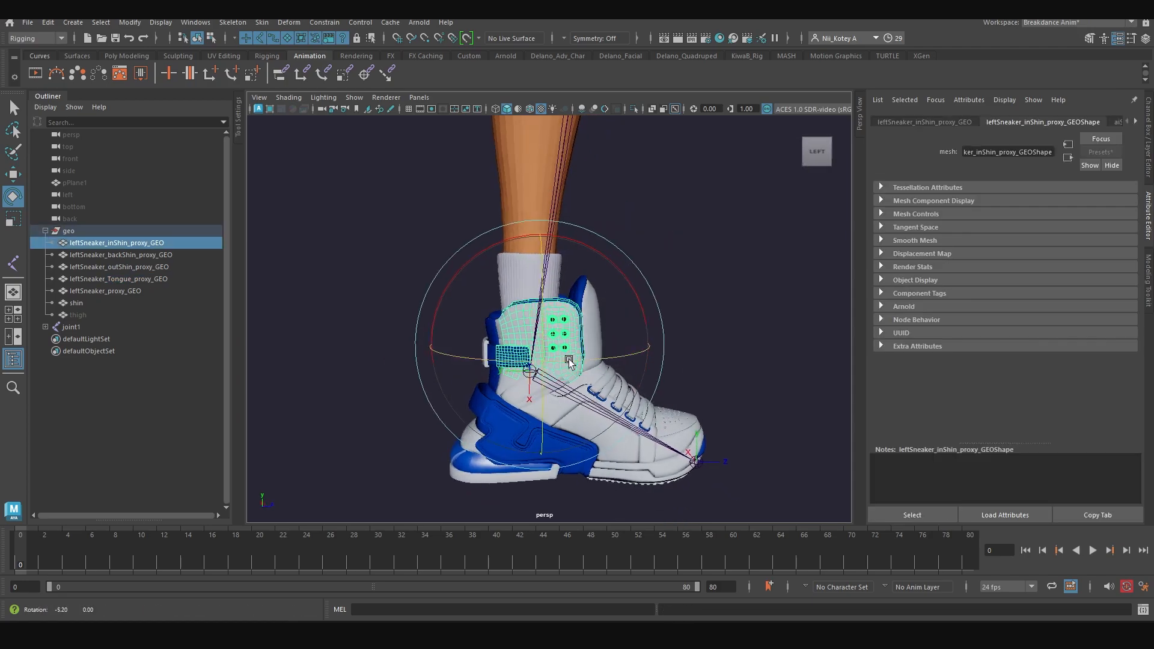
alt+drag(551, 330, 382, 281)
key(ctrl+z)
click(539, 376)
click(382, 281)
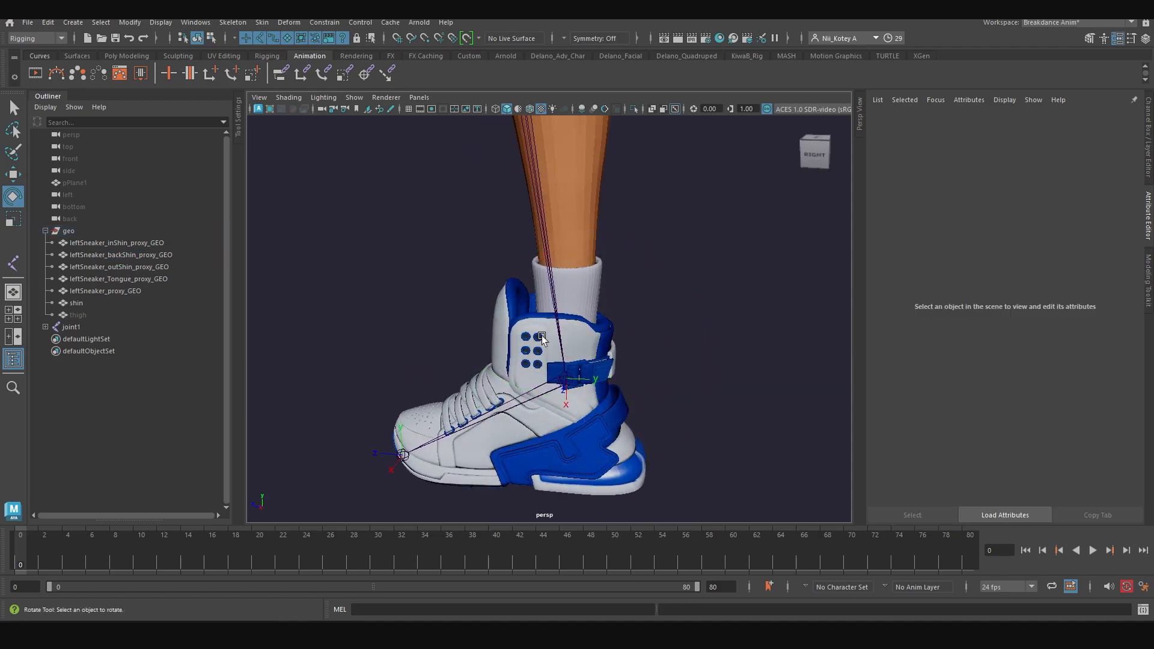
click(540, 340)
alt+drag(540, 339, 573, 366)
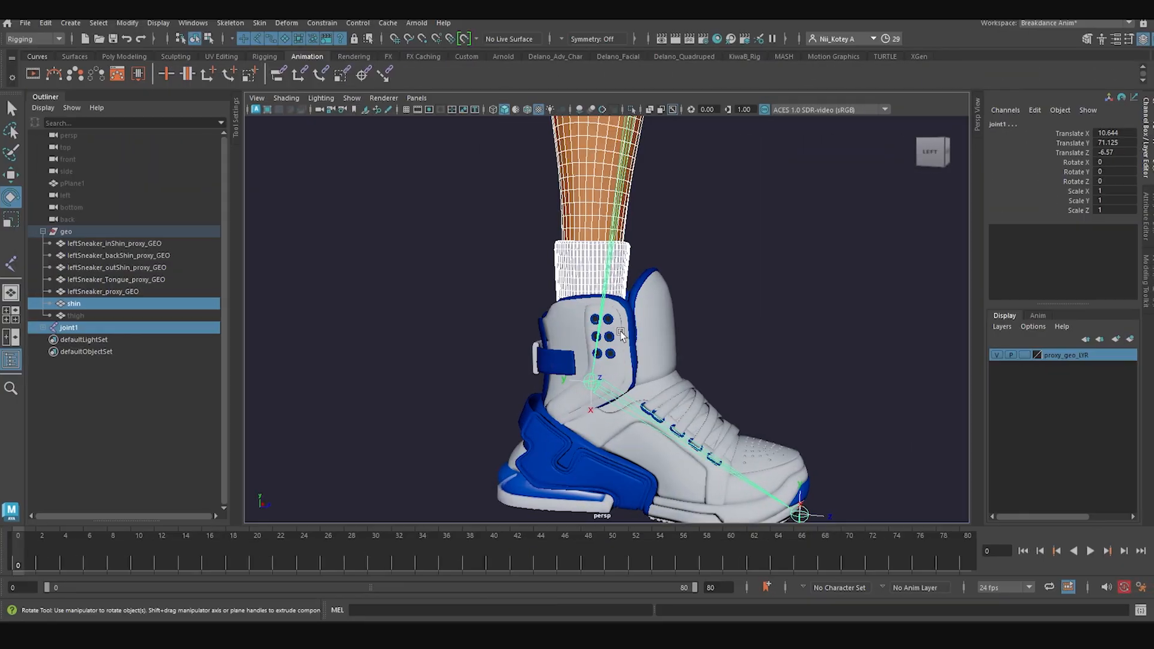
Parent the shin geometry under the root shin joint
click(585, 223)
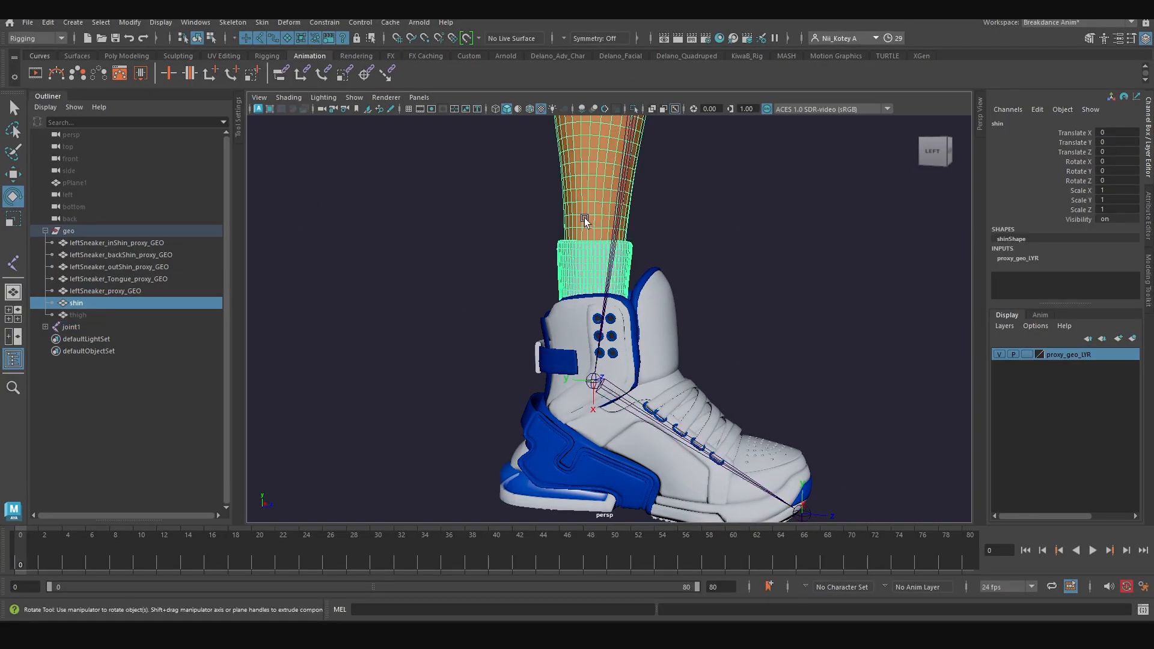
shift+click(619, 220)
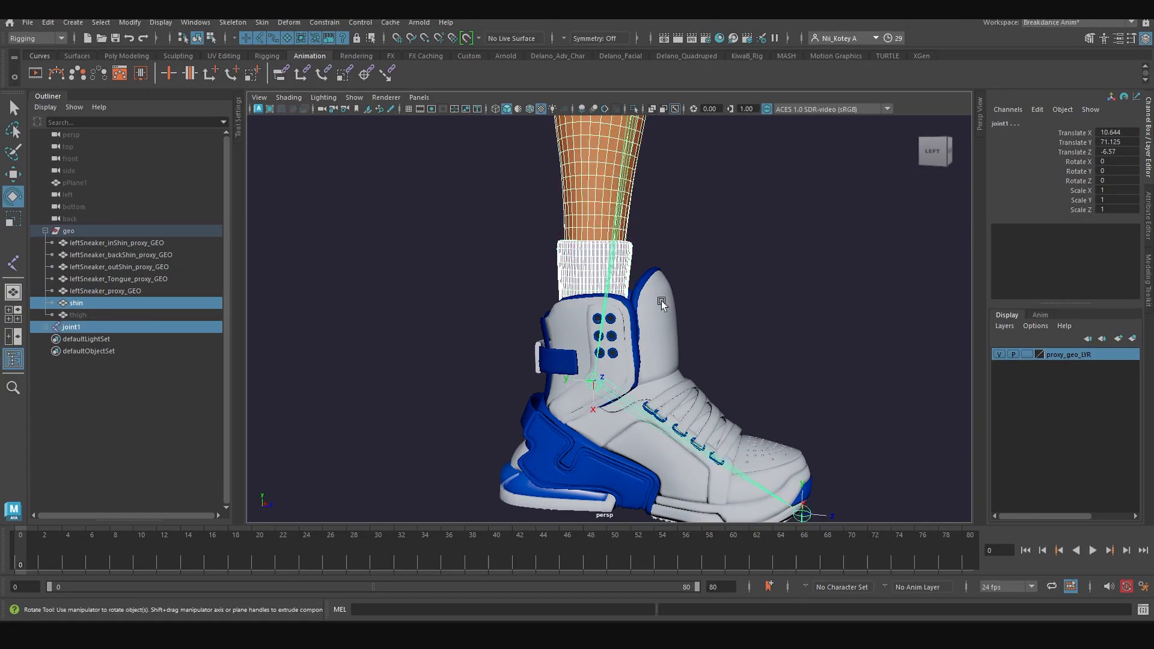
click(658, 300)
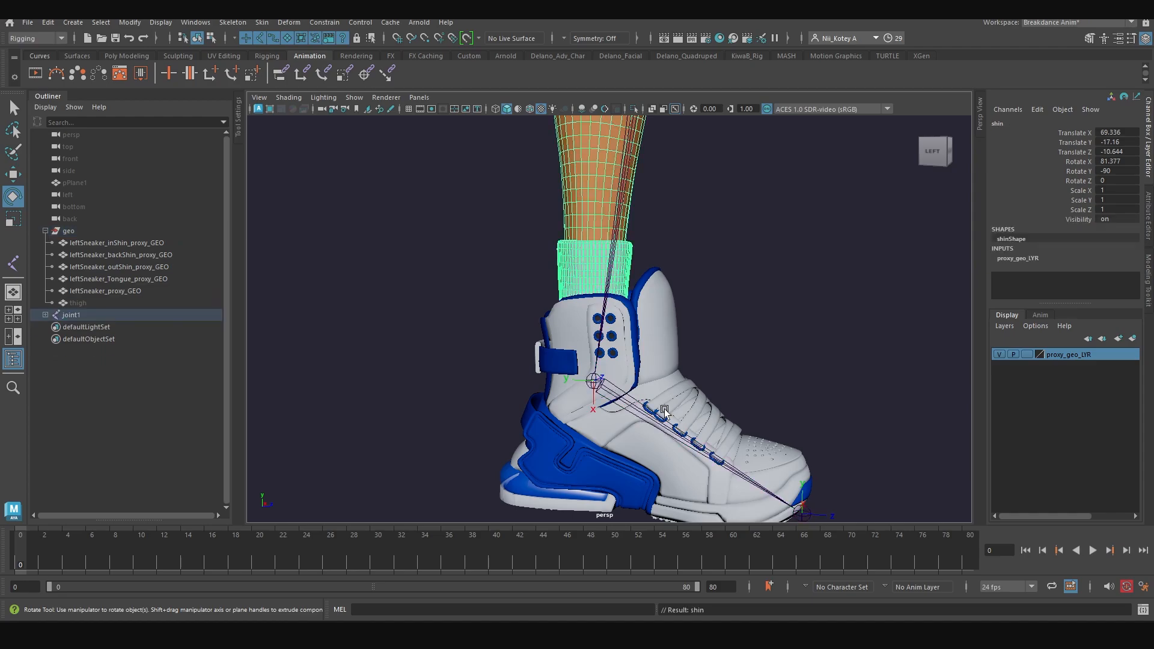
Parent the main shoe mesh leftSneaker_proxy_GEO under the ankle joint
click(766, 464)
key(w)
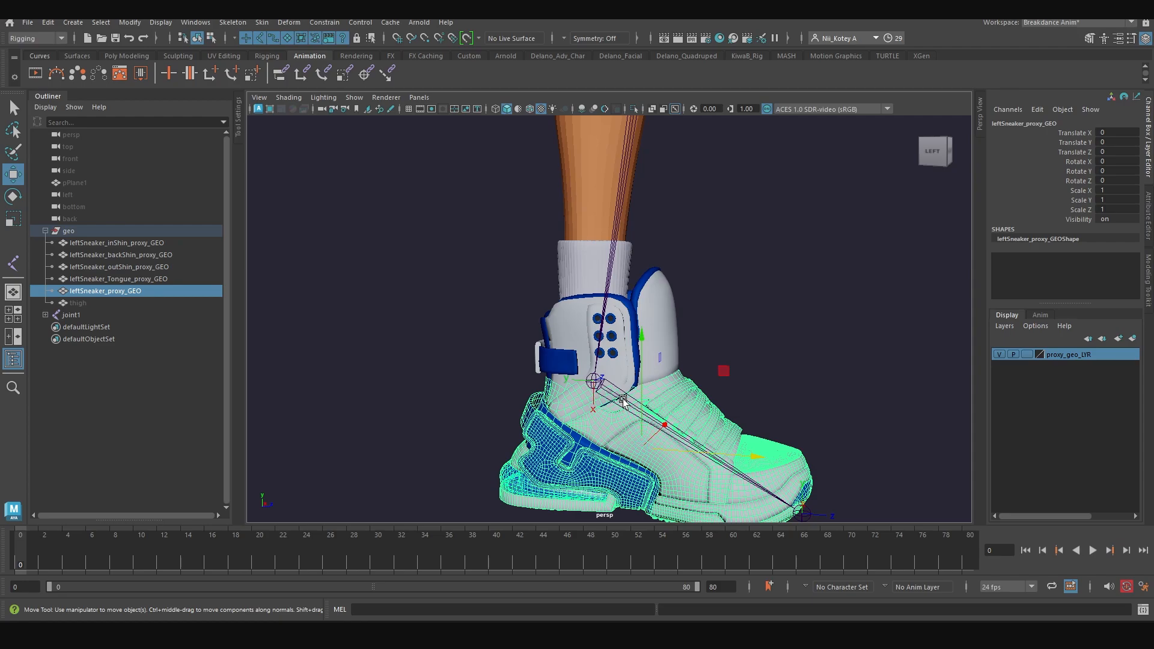
click(623, 401)
key(p)
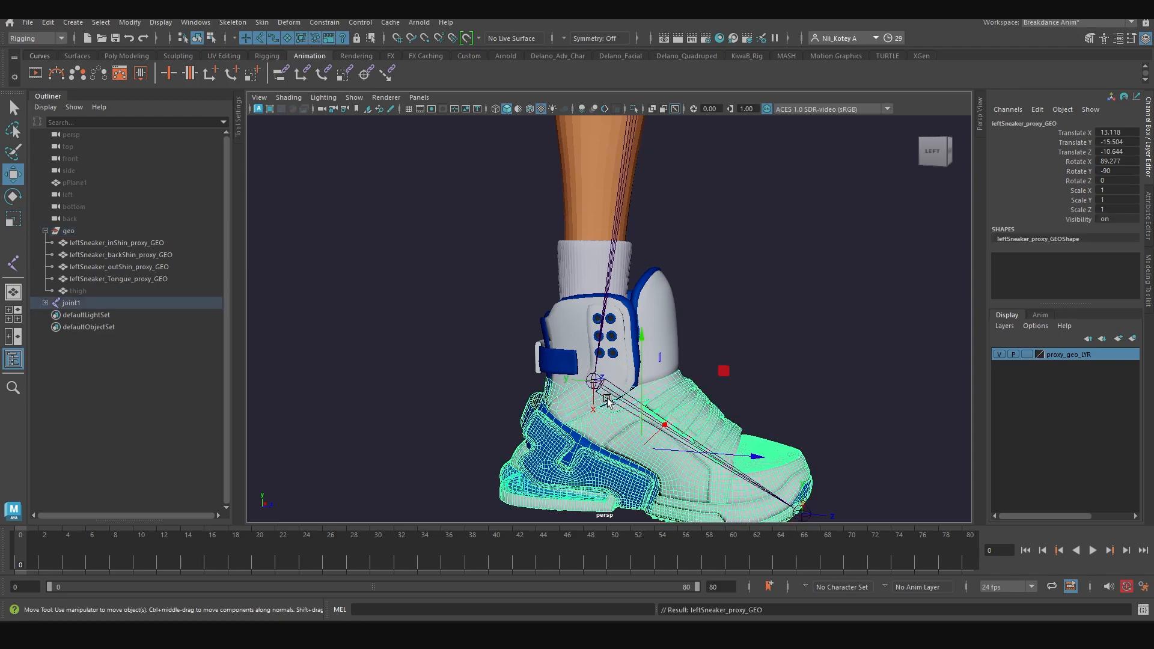
Test-rotate the ankle joint with the attached shoe mesh and undo the rotations
click(420, 354)
click(587, 382)
alt+drag(649, 435, 514, 459)
key(e)
key(ctrl+z)
alt+drag(597, 445, 657, 438)
drag(699, 363, 687, 417)
key(ctrl+z)
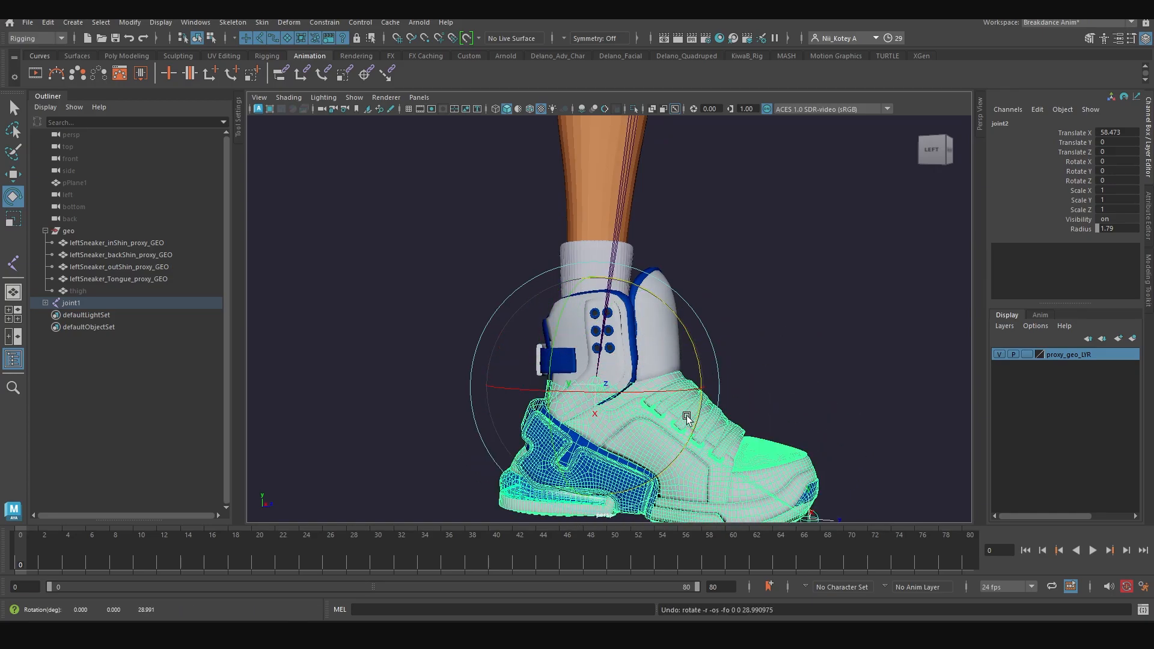
Examine the sneaker's tongue piece and its position relative to the ankle from the front and side
alt+drag(540, 384, 459, 353)
click(458, 353)
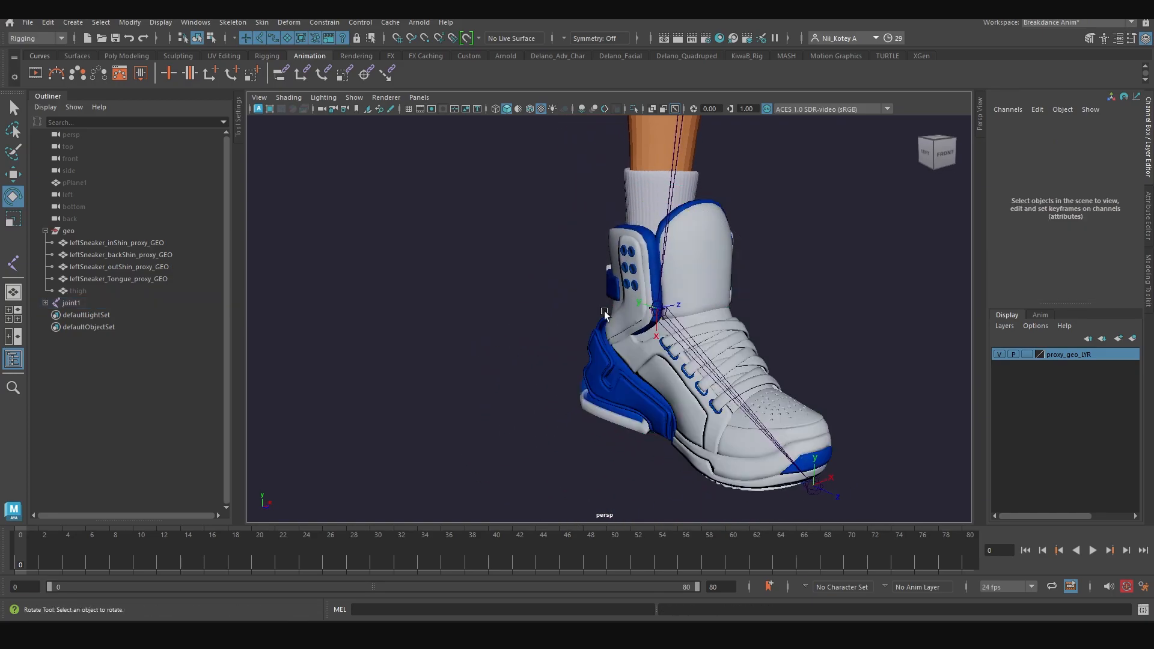
click(704, 243)
alt+drag(543, 276, 580, 275)
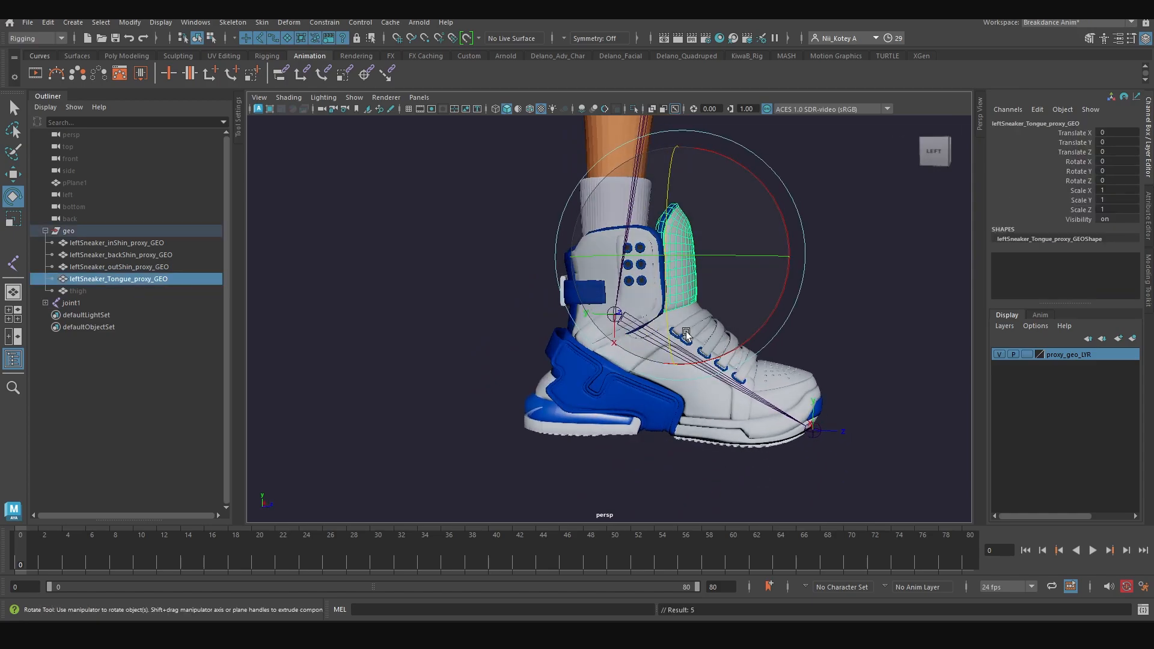
alt+drag(686, 335, 489, 426)
click(476, 407)
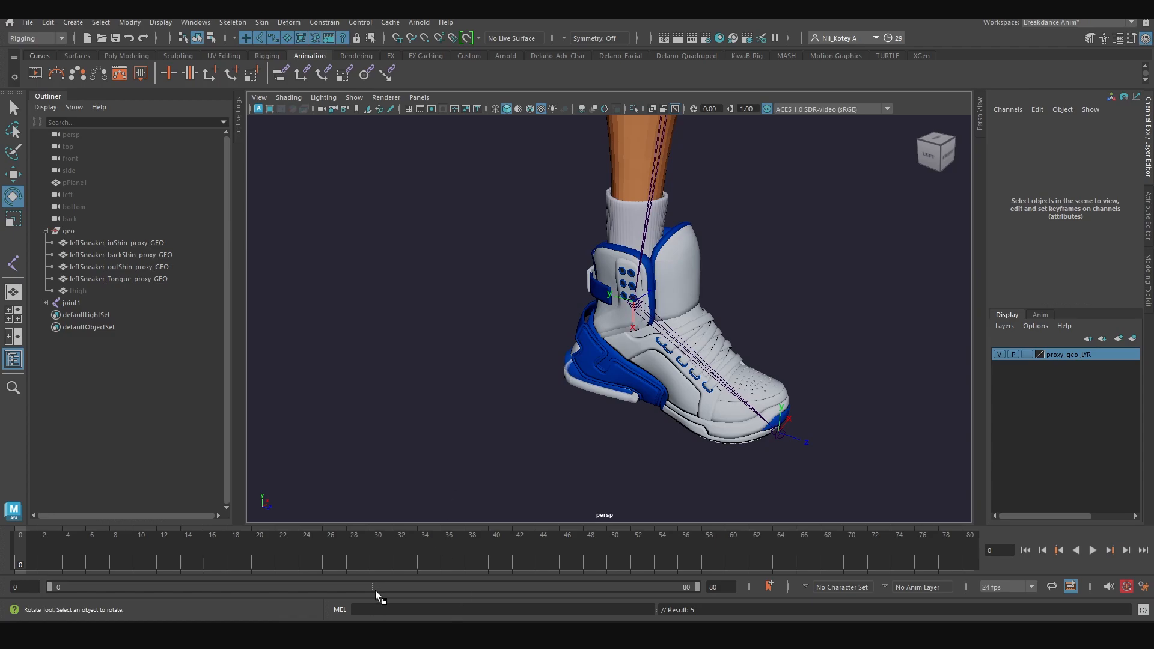
Create a joint with the MEL command "joint;" and move it to about Y 10.66, Z -16.48 at heel depth
click(389, 612)
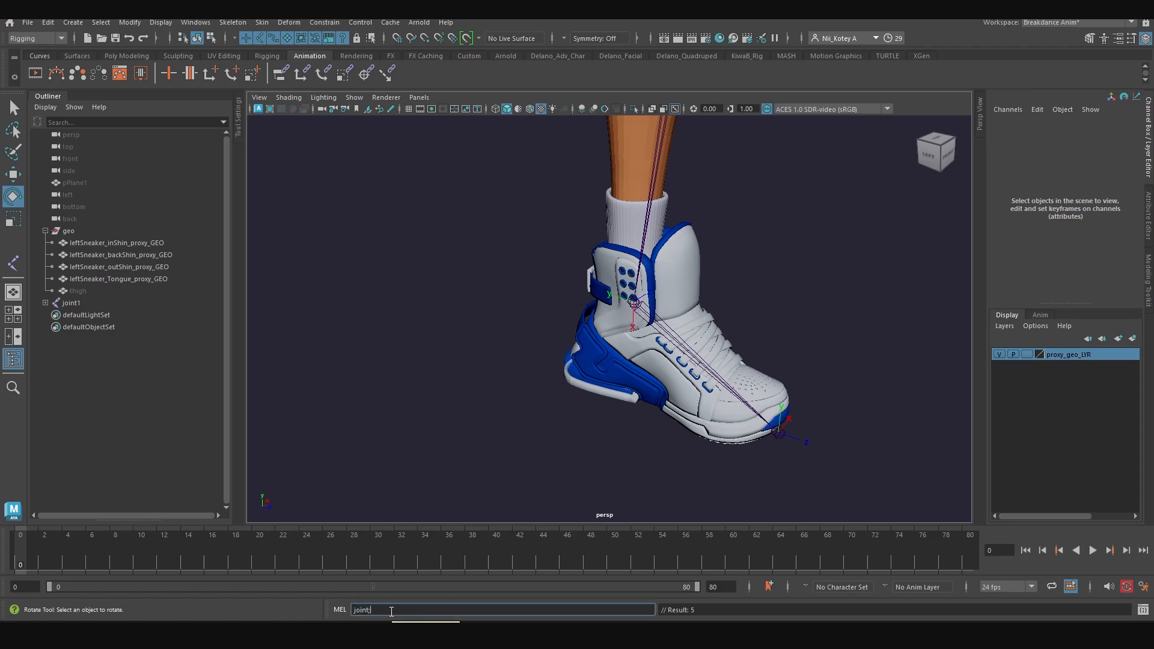
key(Return)
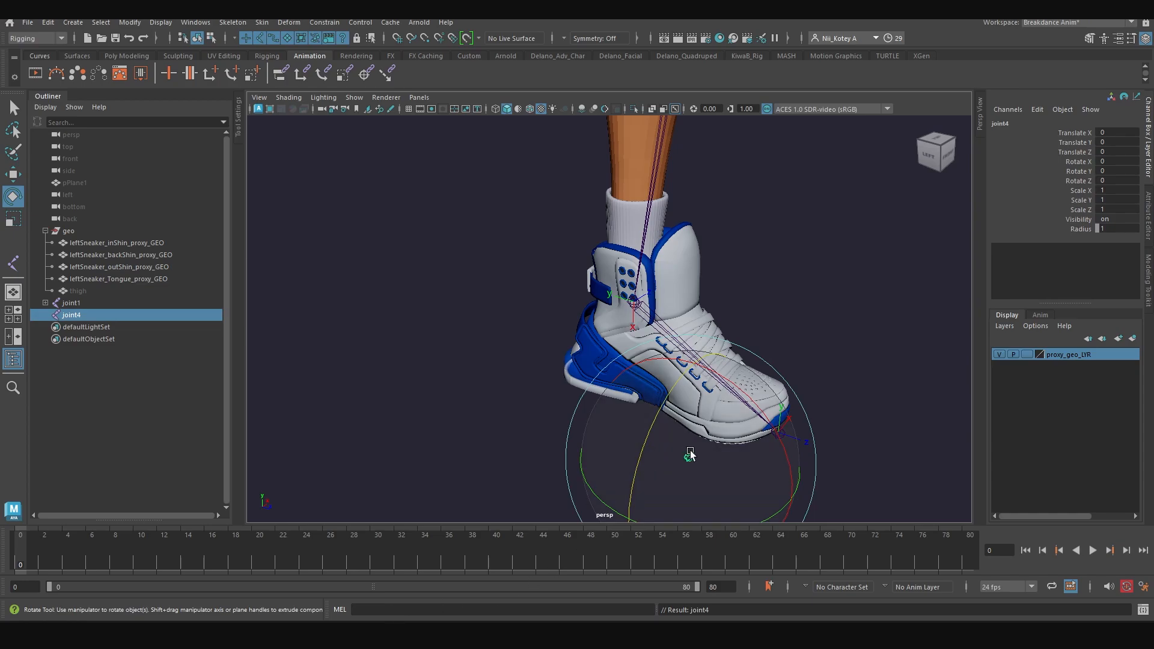
key(w)
drag(799, 505, 691, 462)
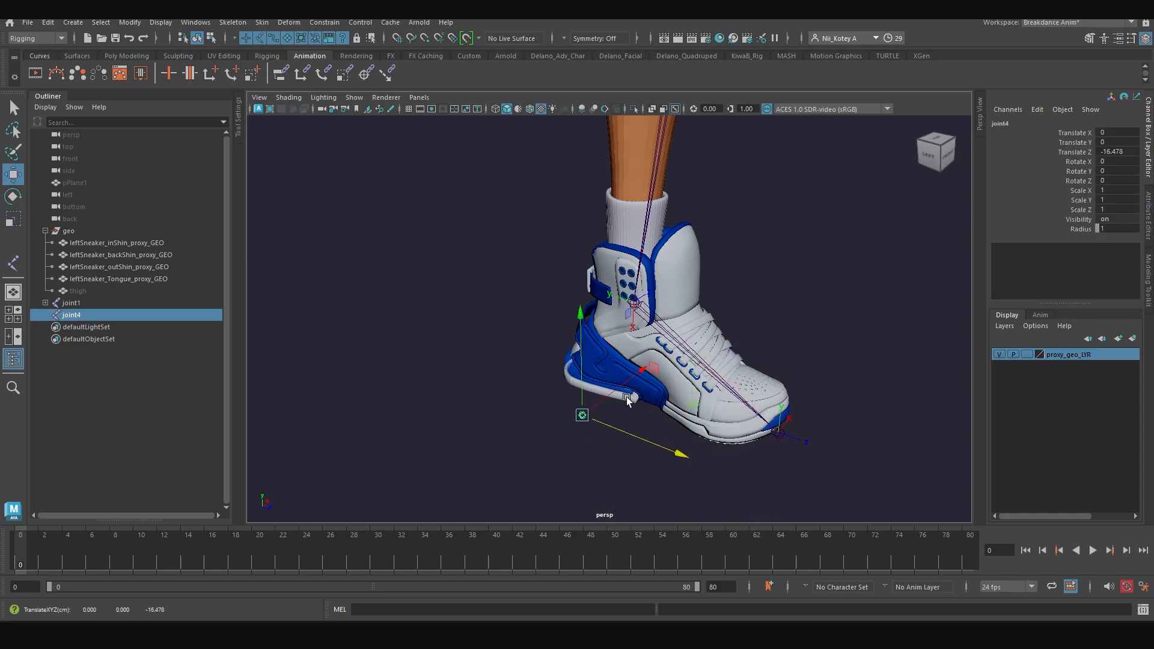
drag(580, 318, 582, 243)
key(f)
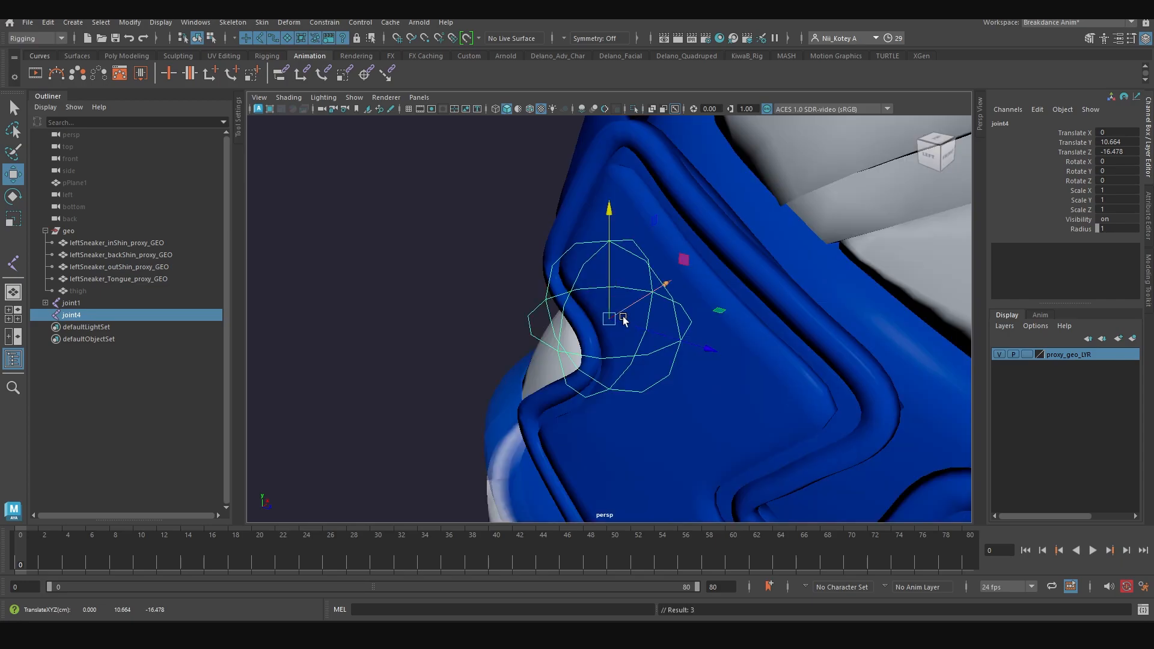
Move the new joint sideways to about X 8.22 so it sits behind the ankle inside the shoe
scroll(642, 355, down, 8)
alt+drag(642, 354, 601, 343)
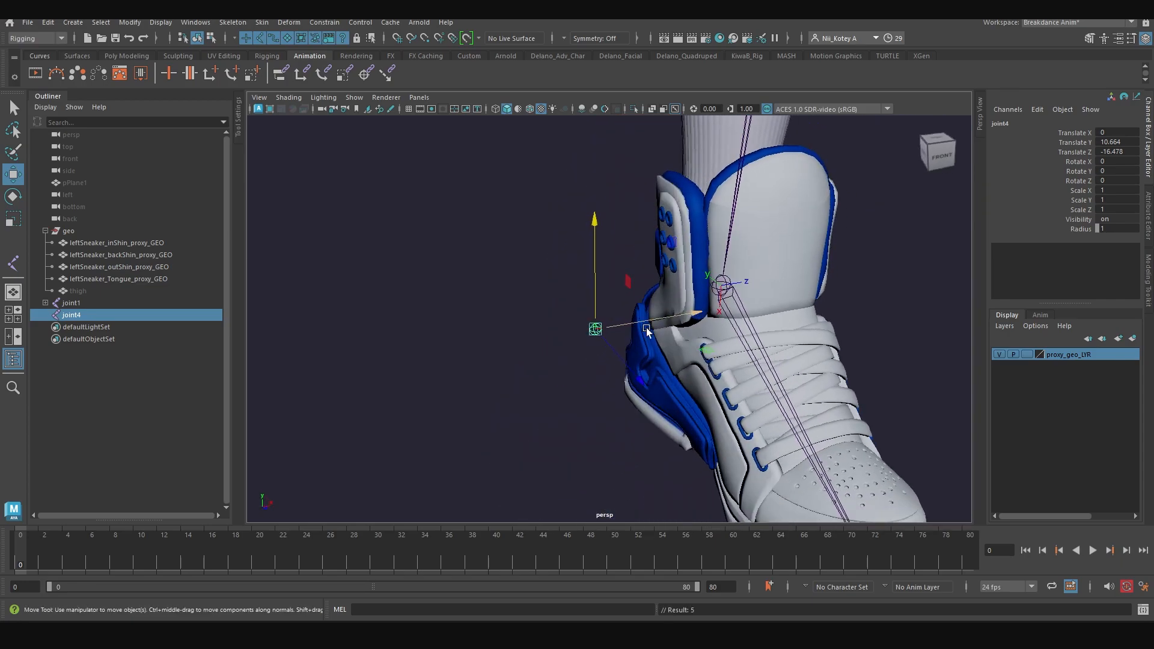
drag(701, 315, 536, 310)
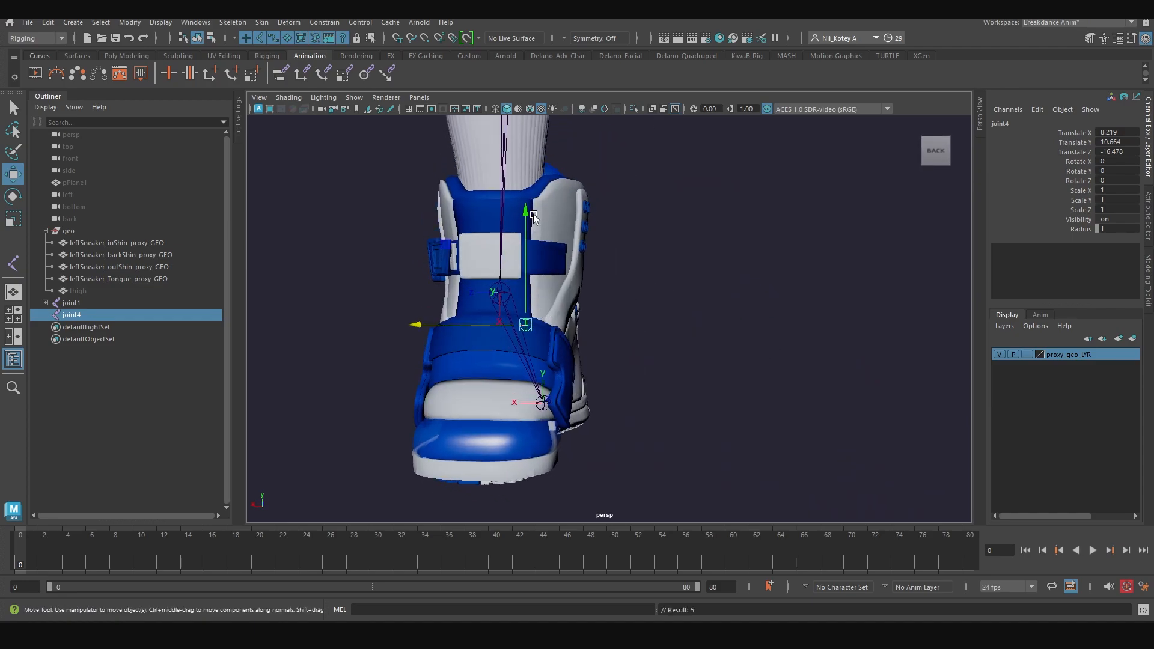
Raise the new joint to about Y 14.73 and shift it sideways to about X 6.86, toward the sneaker's inner side
drag(534, 217, 533, 170)
drag(421, 275, 428, 323)
key(f)
scroll(543, 388, down, 8)
alt+drag(574, 402, 519, 437)
drag(646, 301, 677, 287)
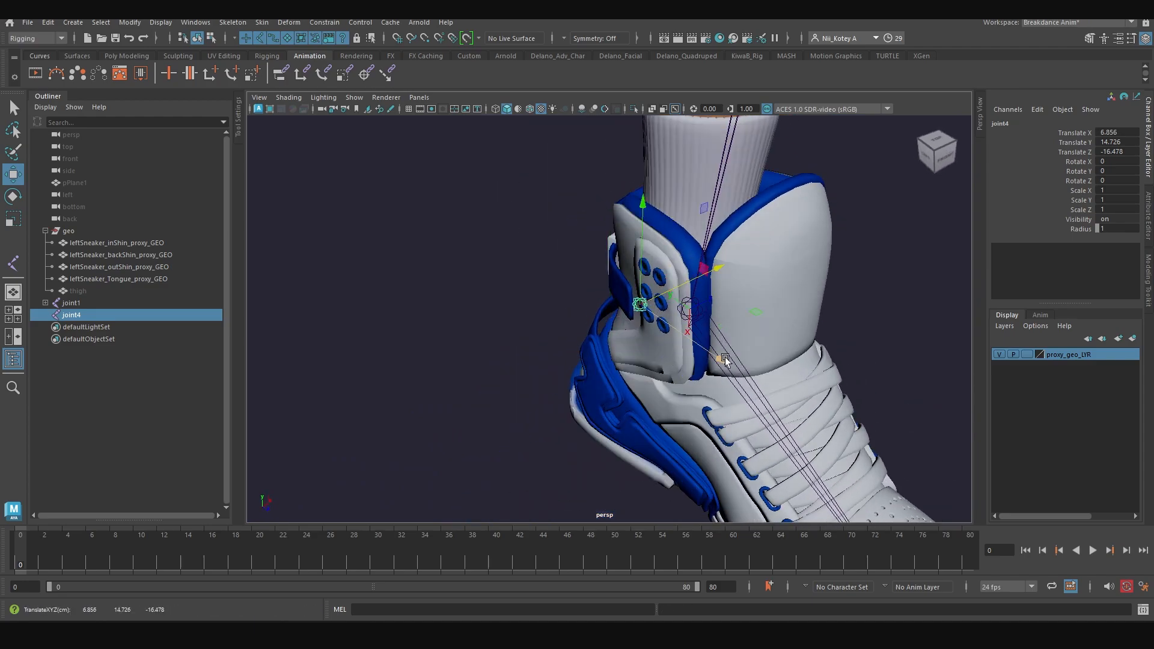
Move the joint to about X 5.13, Y 14.10, Z -14.42 so it sits in the inner shin panel
drag(725, 360, 592, 386)
key(space)
click(596, 354)
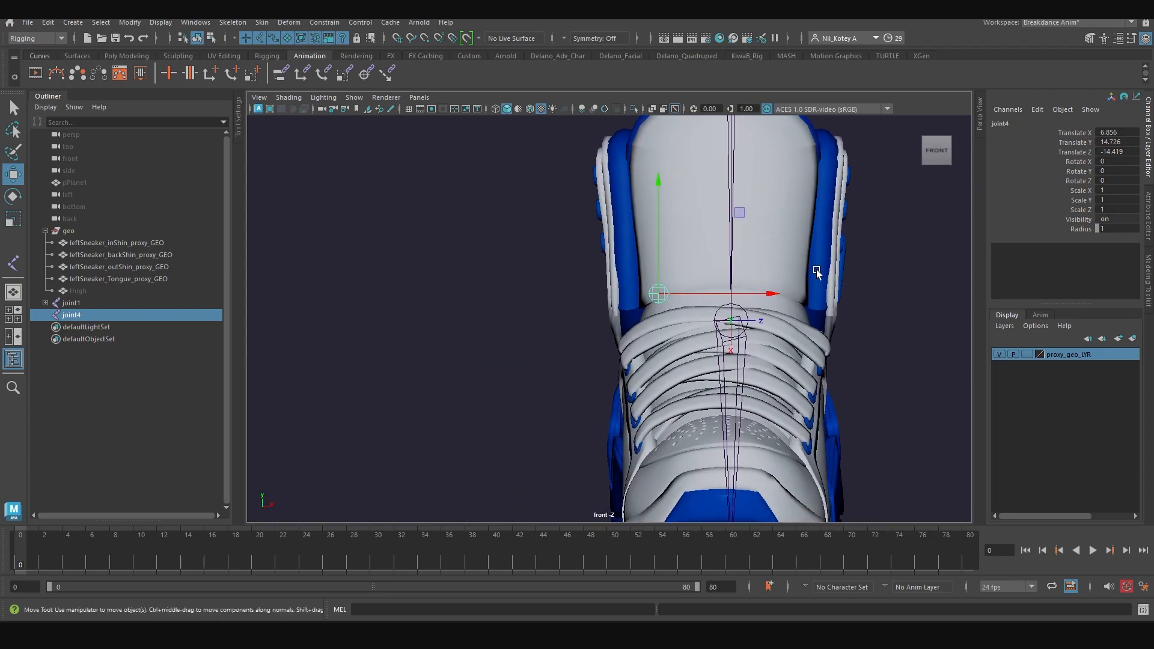
drag(773, 293, 739, 303)
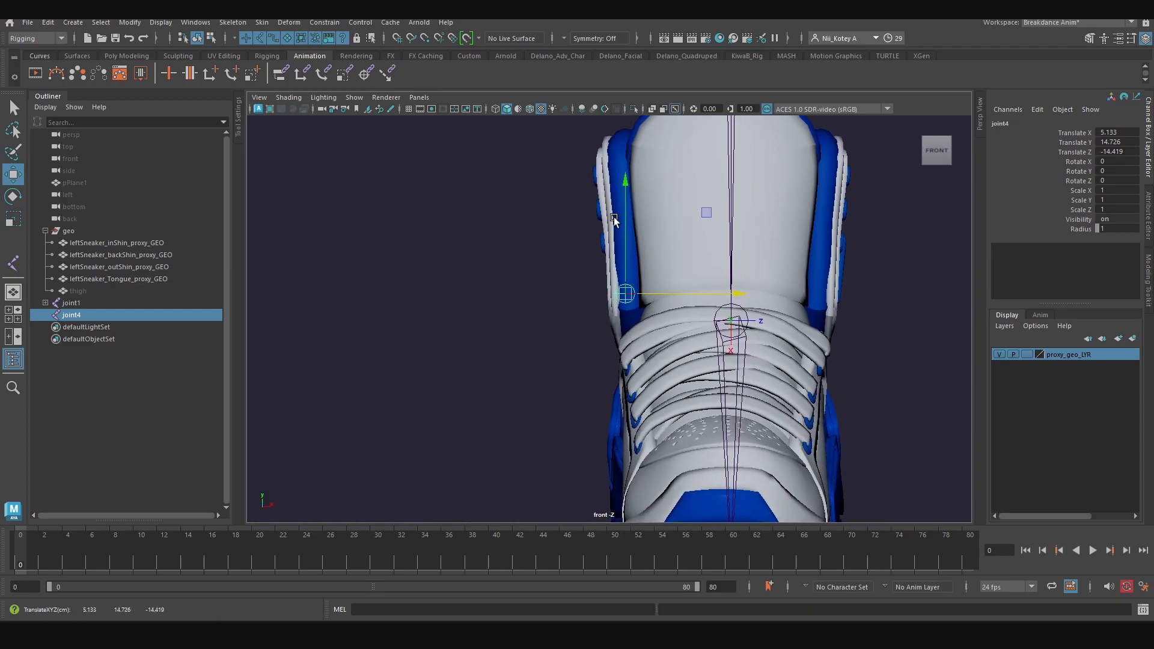
drag(625, 189, 625, 201)
Slide the joint forward to about Z -13.79 and check its placement against the inner shin panel mesh
key(space)
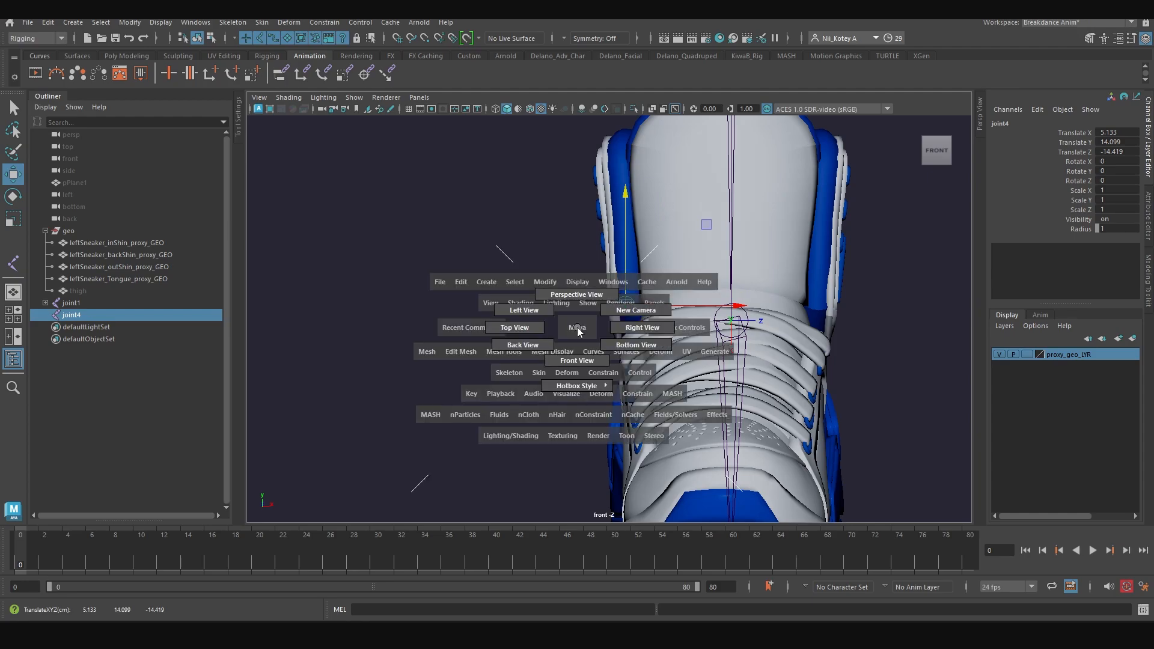
drag(588, 330, 524, 310)
alt+middle_drag(638, 457, 575, 300)
alt+right_drag(560, 275, 716, 487)
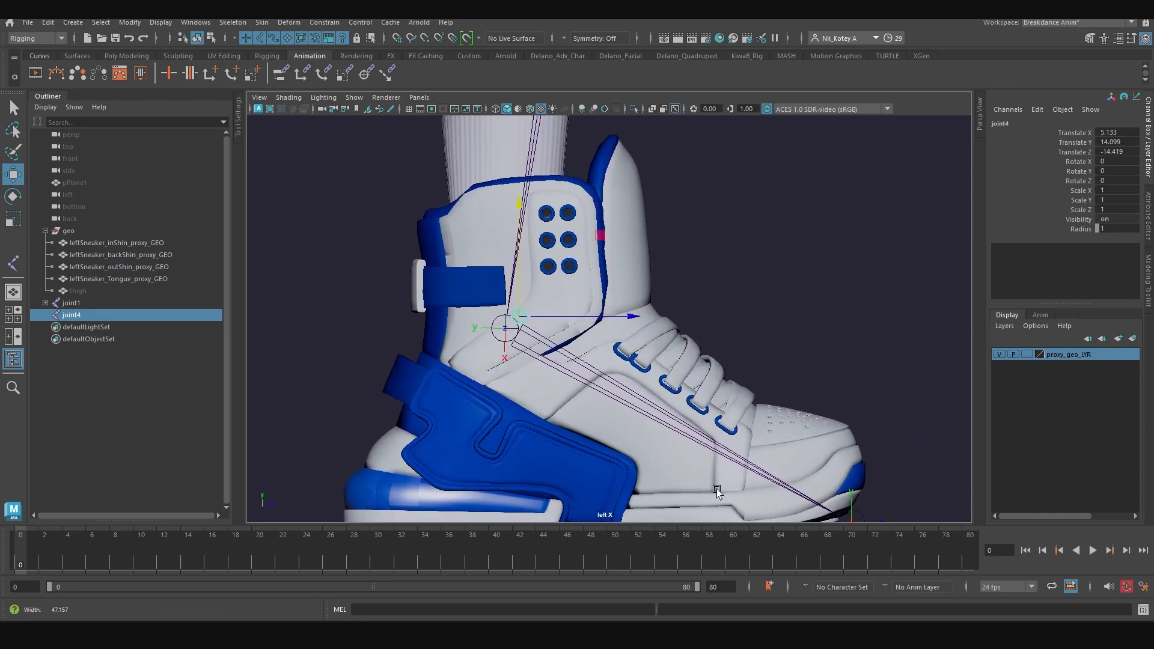
drag(633, 315, 632, 314)
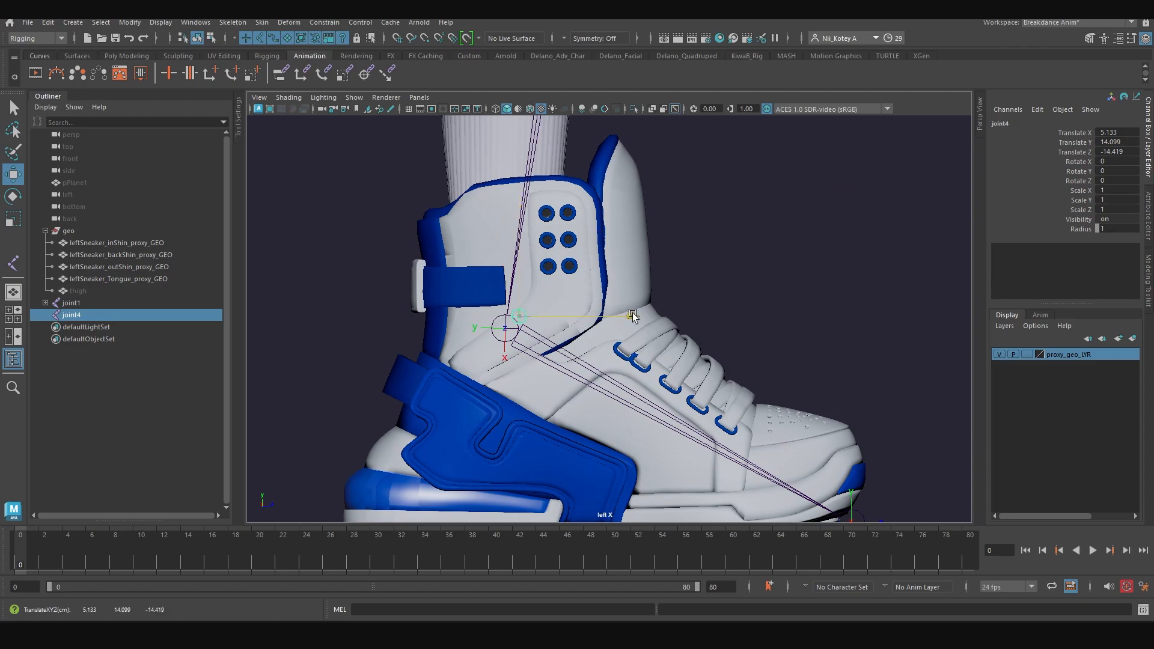
click(501, 233)
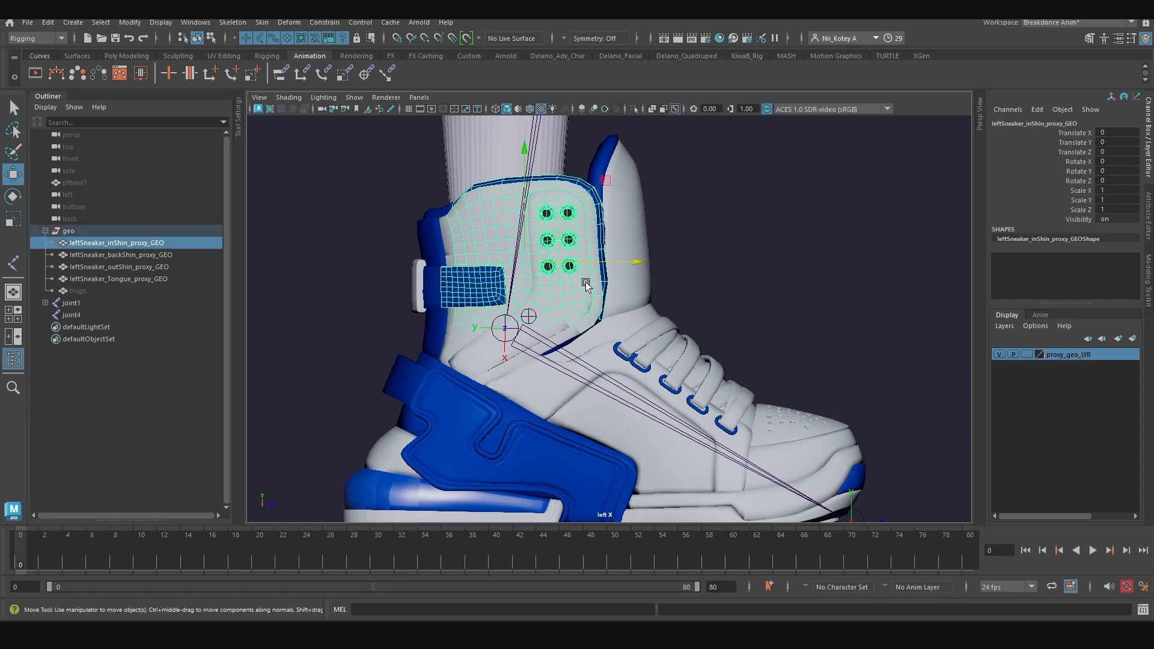
key(space)
drag(613, 346, 611, 311)
alt+drag(530, 353, 571, 352)
alt+right_drag(571, 367, 679, 475)
alt+middle_drag(584, 398, 488, 392)
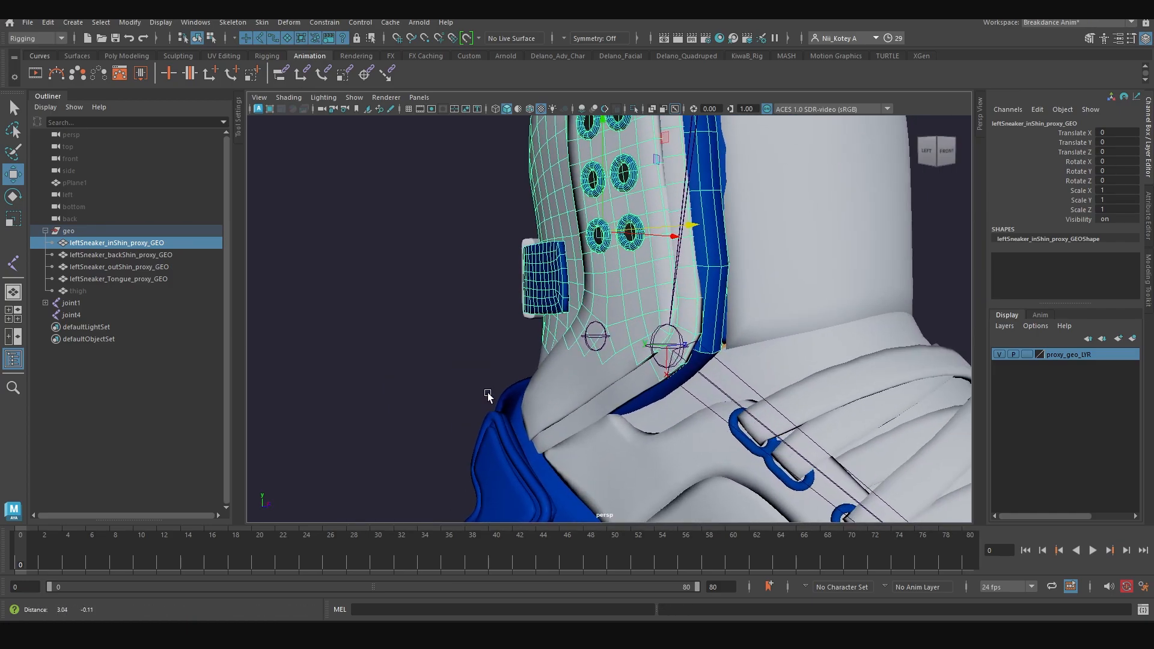
Duplicate the inner shin joint, raise the copy to about Y 22.78 at the panel's upper edge, and parent it to the original
click(598, 337)
alt+right_drag(606, 361, 574, 364)
alt+drag(586, 364, 605, 380)
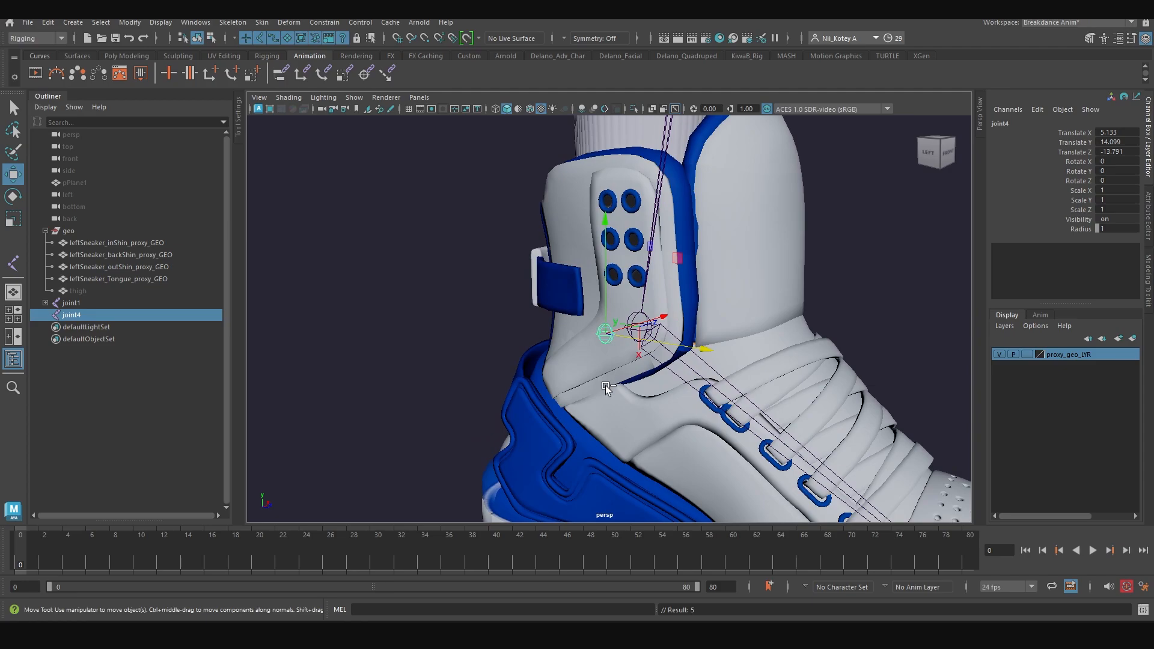
key(ctrl+d)
drag(607, 220, 598, 48)
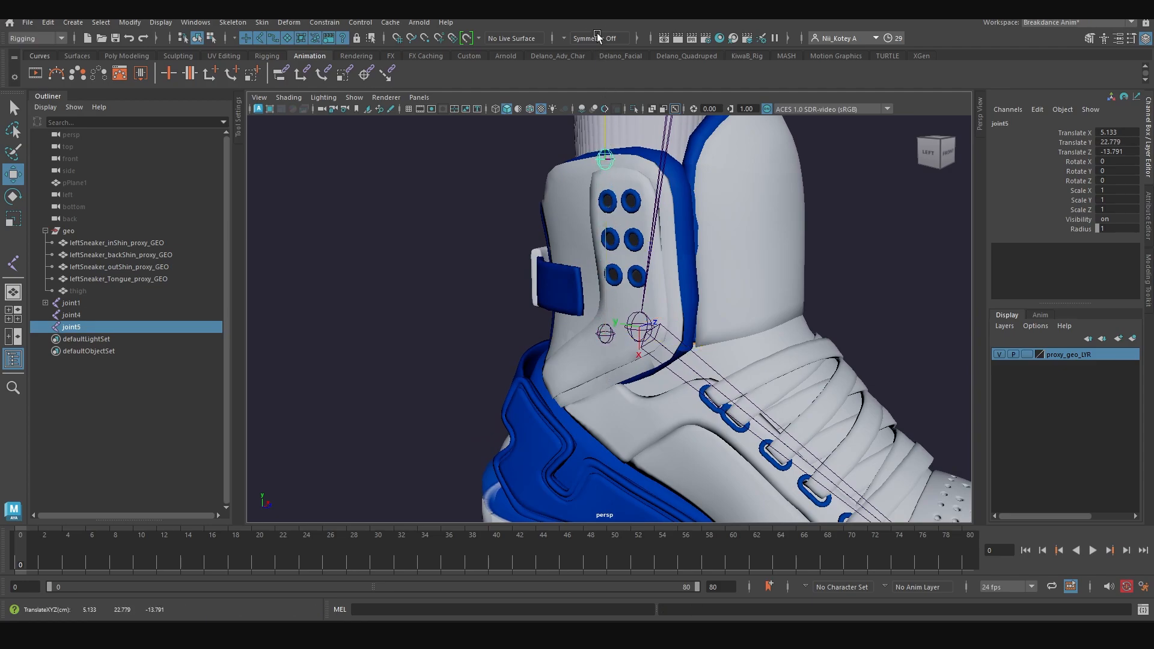
shift+click(602, 333)
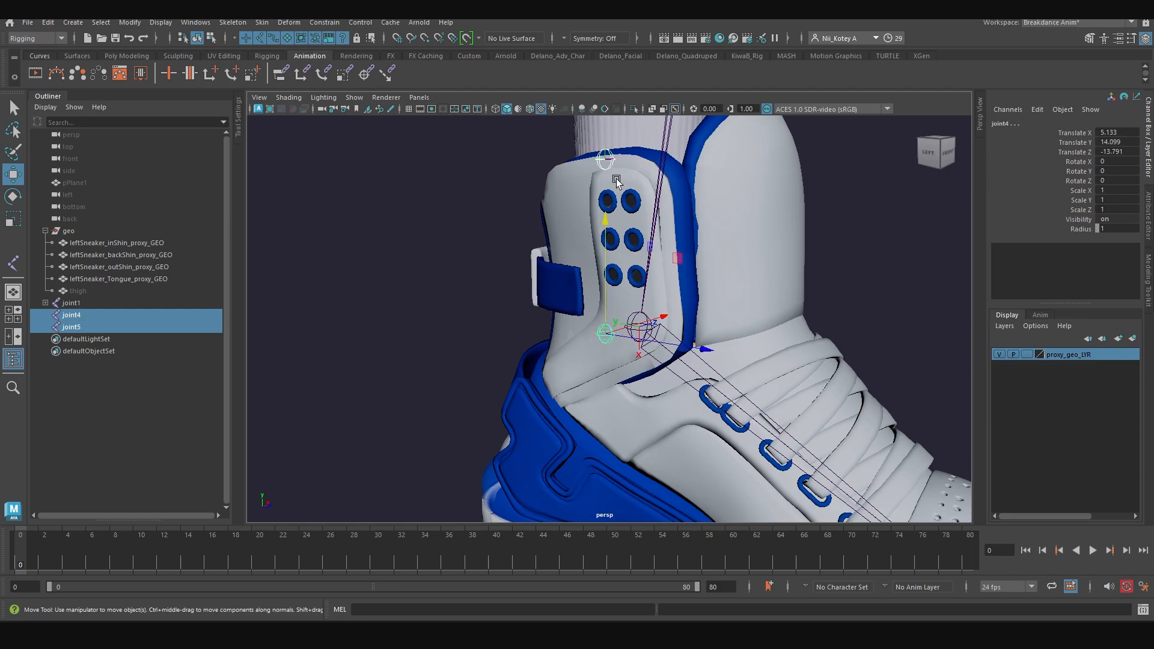
key(p)
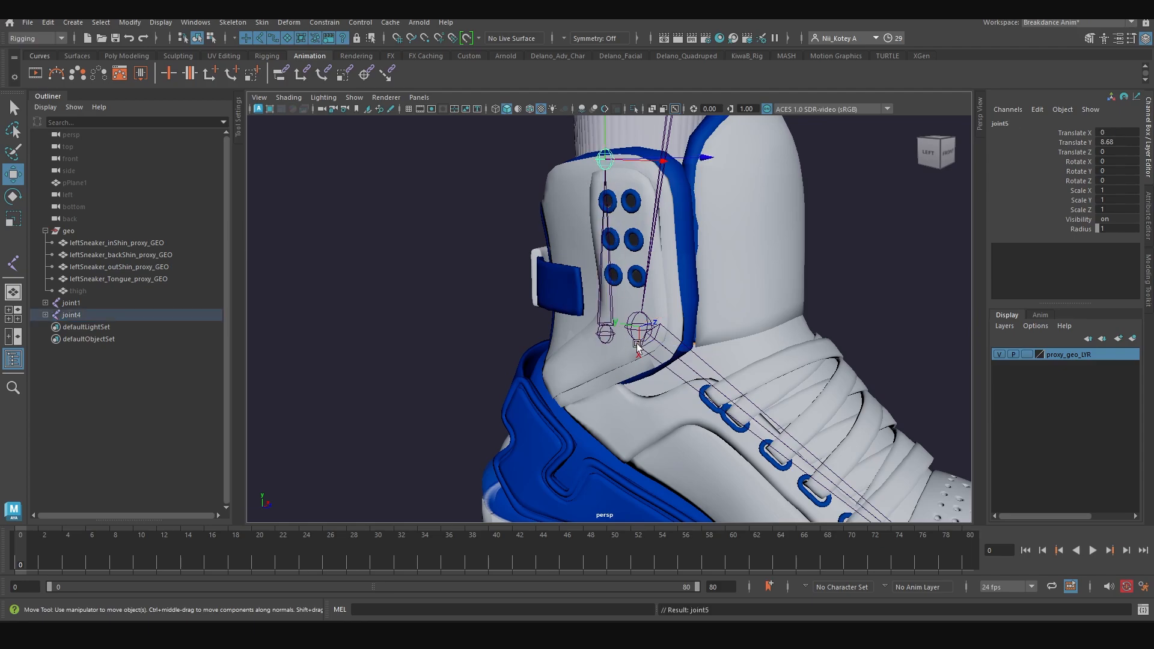
Duplicate the inner shin joint chain and move the copy to about X 15.35 on the outer shin panel
click(602, 335)
alt+drag(602, 335, 638, 346)
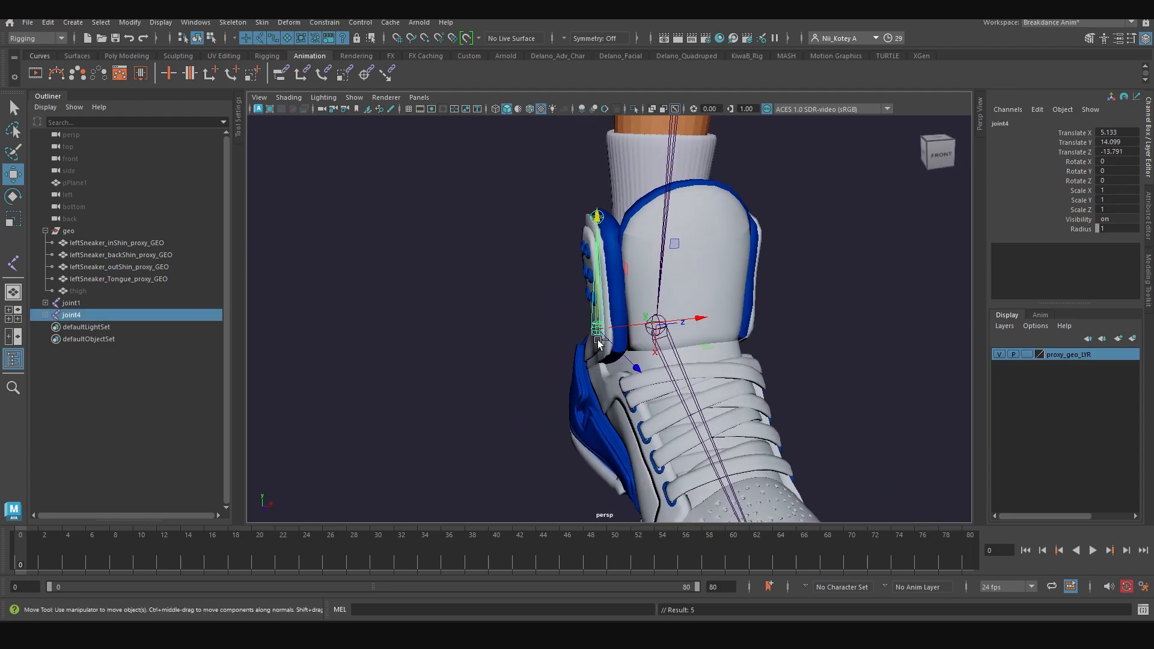
key(ctrl+d)
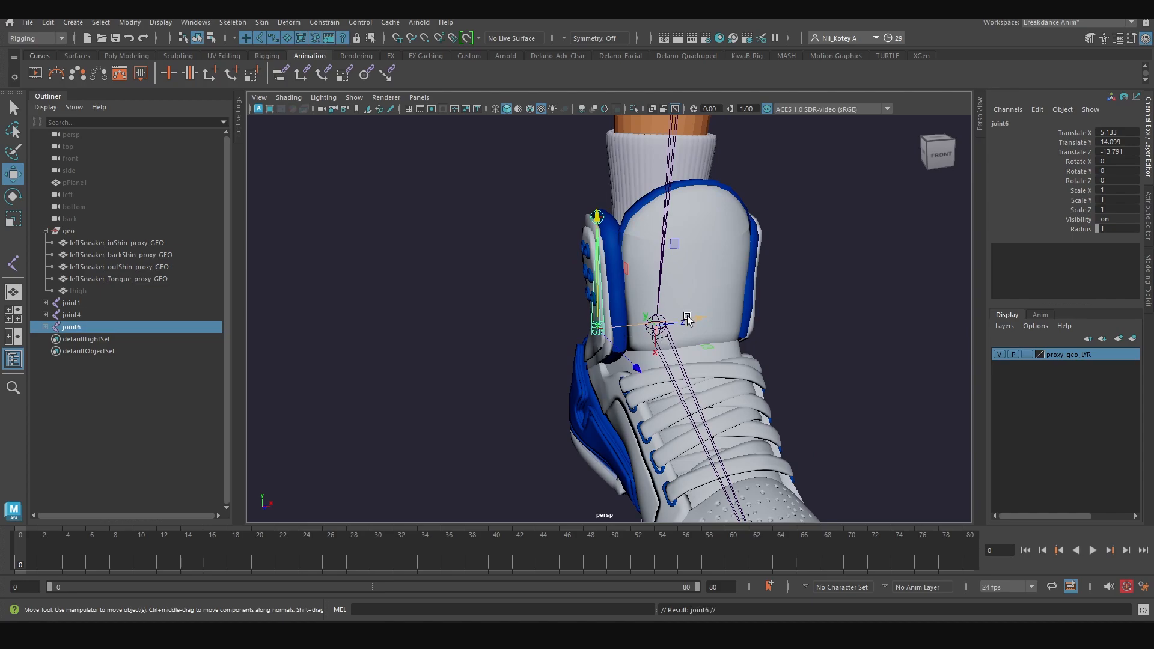
drag(683, 322, 497, 392)
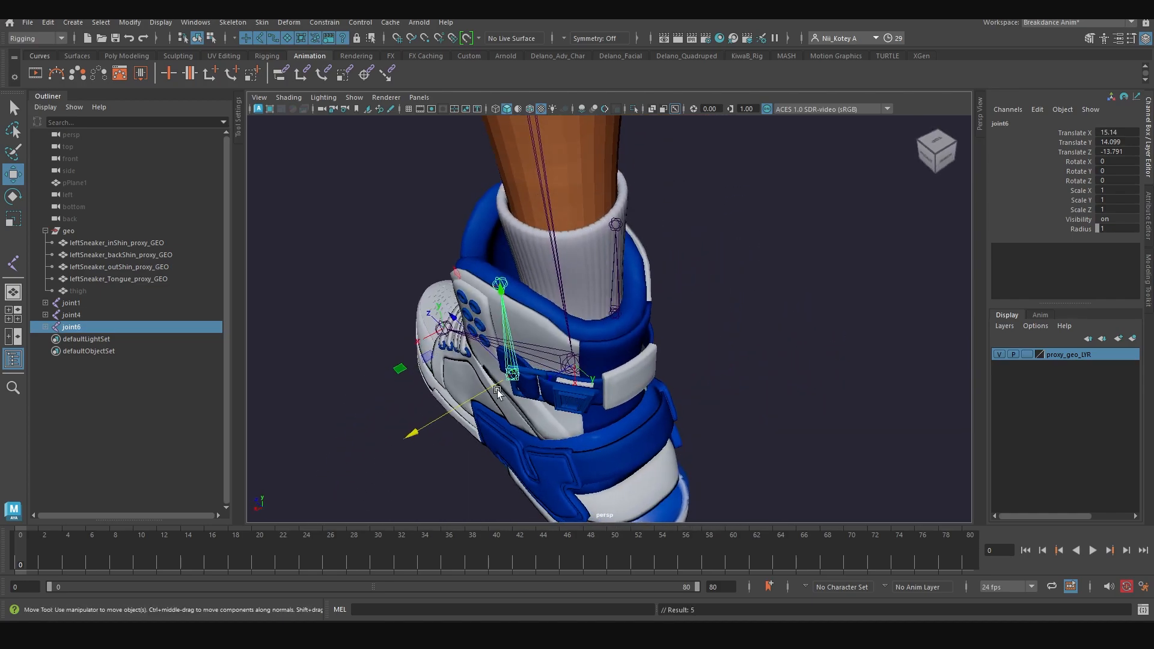
drag(403, 438, 526, 388)
Duplicate the outer shin chain and place the copy at about X 10.19, Z -20.15 in the back shin panel
key(ctrl+d)
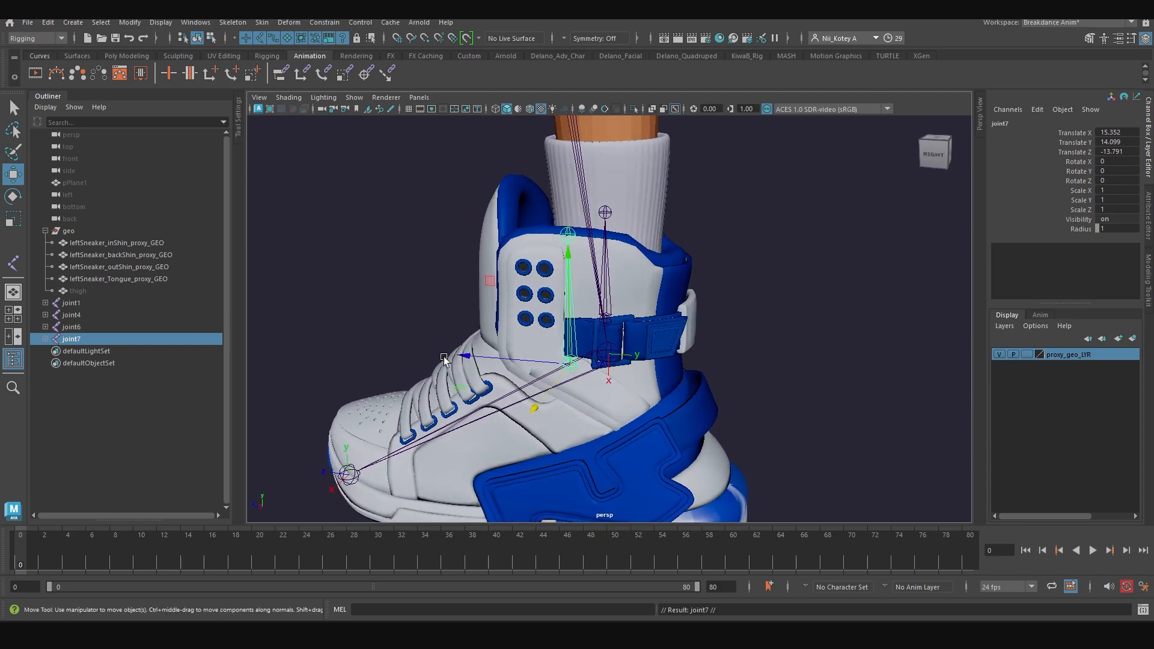
drag(444, 359, 472, 394)
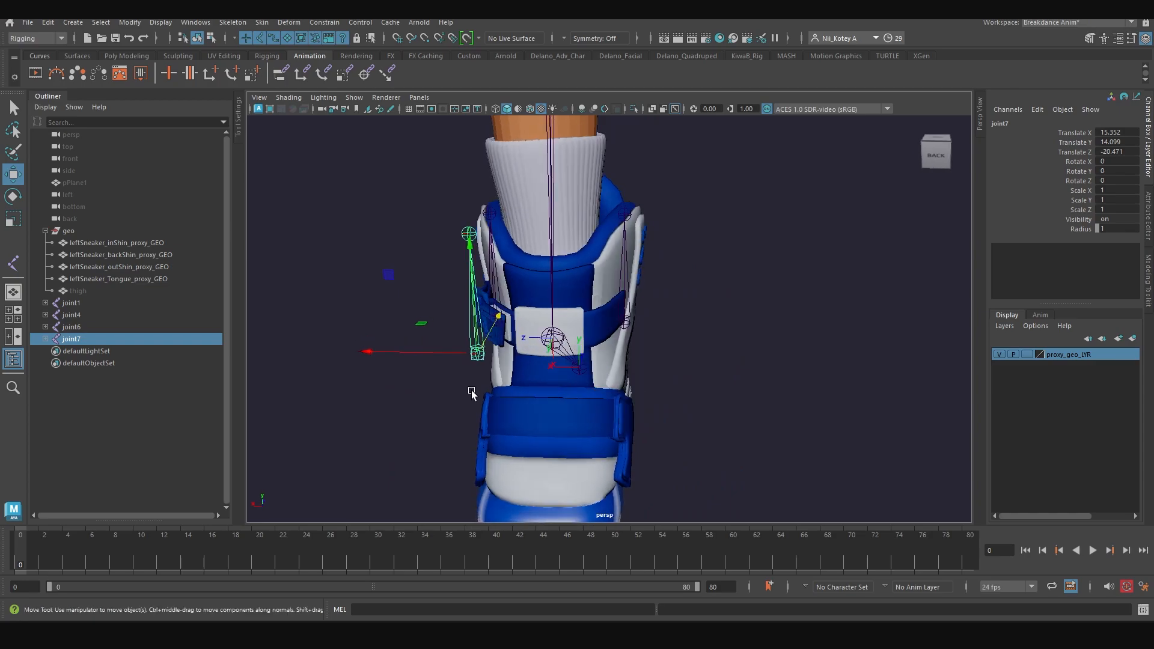
drag(421, 352, 485, 330)
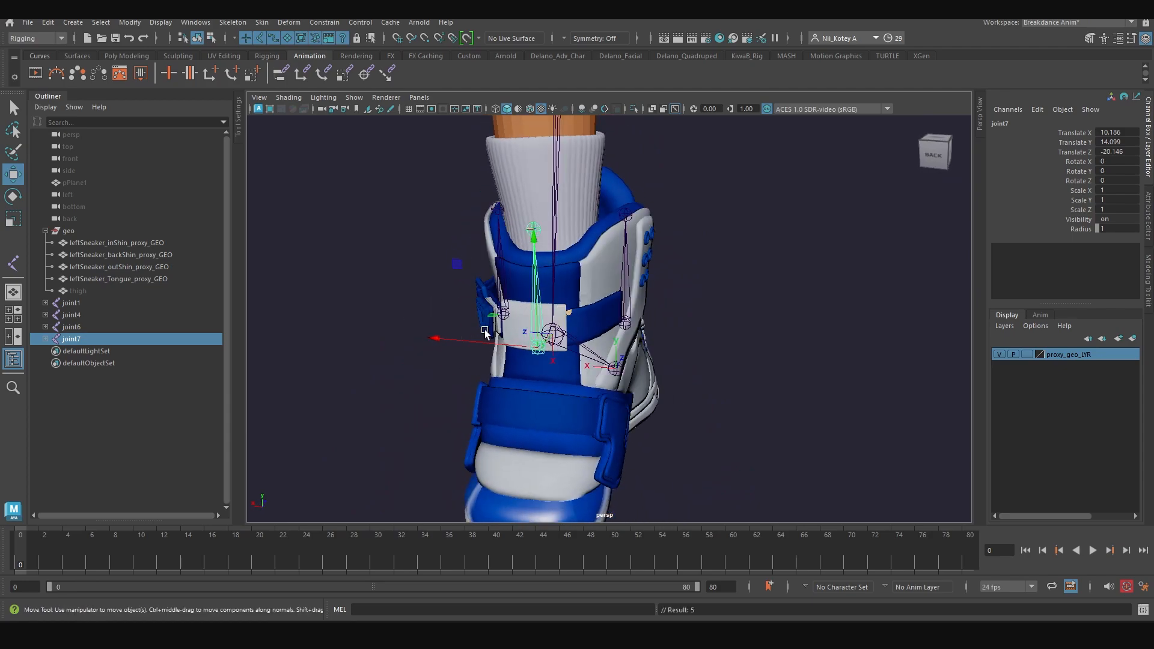
click(572, 274)
alt+drag(572, 274, 640, 365)
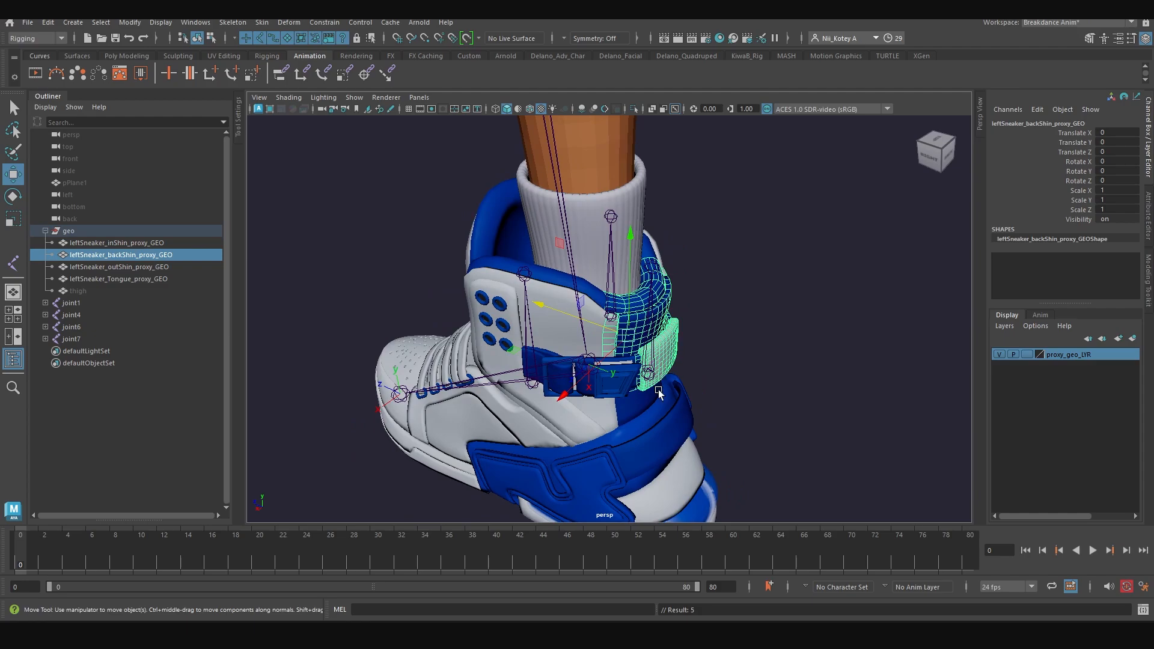
Duplicate the back shin chain and move the copy forward to about Z -6.31 at the sneaker's tongue
click(692, 380)
click(645, 374)
alt+drag(645, 374, 685, 391)
key(ctrl+d)
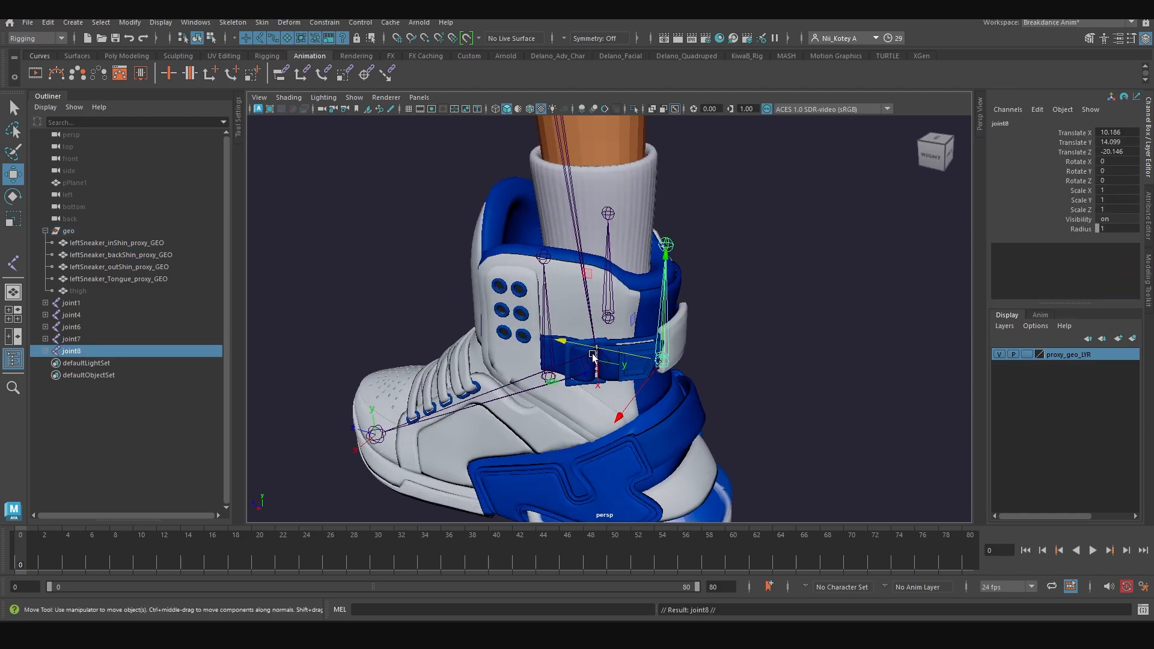
middle_drag(685, 391, 402, 337)
alt+drag(402, 337, 630, 399)
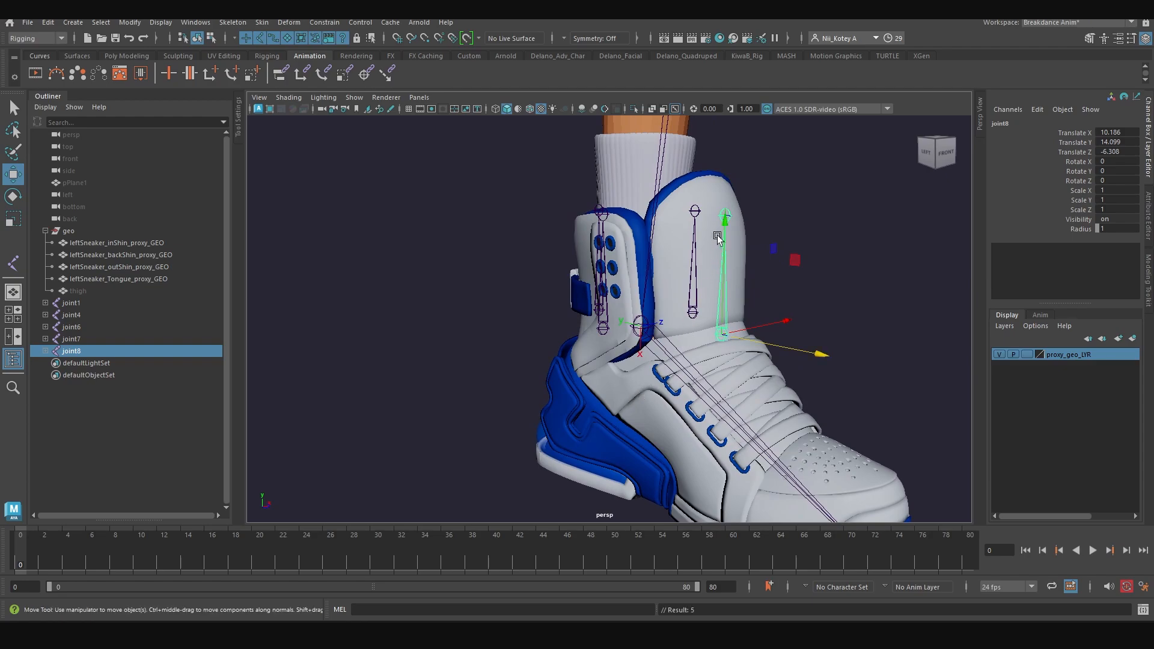
Raise the tongue joint chain to about Y 14.91 so its root sits at the base of the tongue
click(709, 215)
alt+drag(724, 373, 625, 360)
click(622, 359)
scroll(615, 344, up, 5)
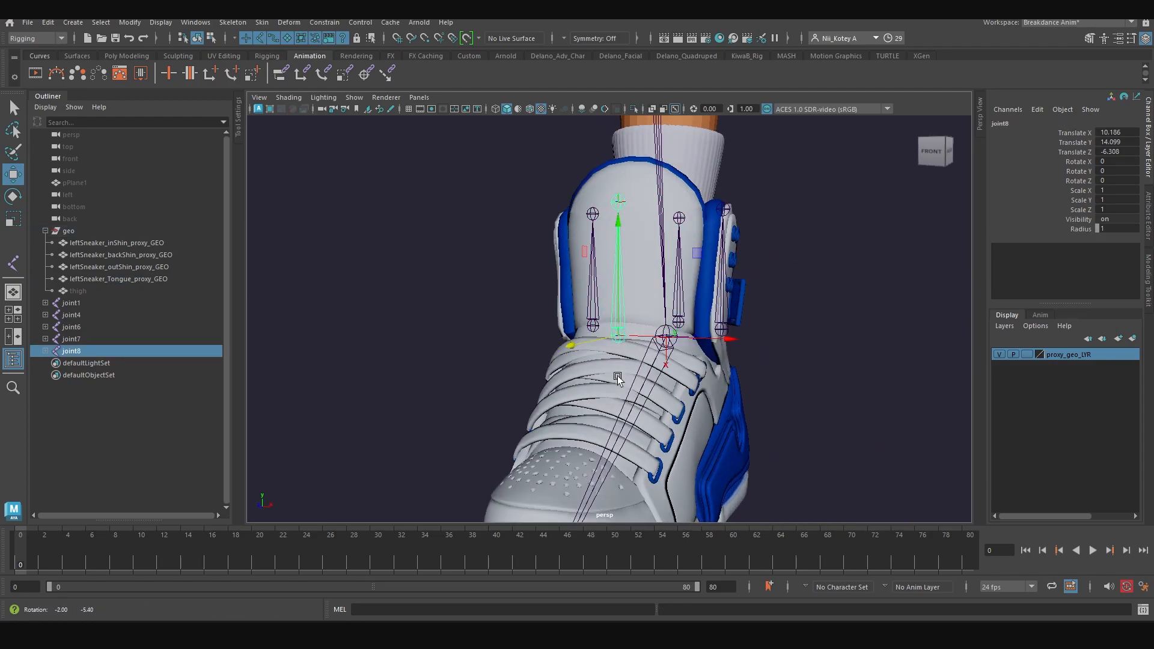
drag(623, 276, 627, 234)
scroll(630, 265, down, 5)
alt+drag(633, 326, 610, 281)
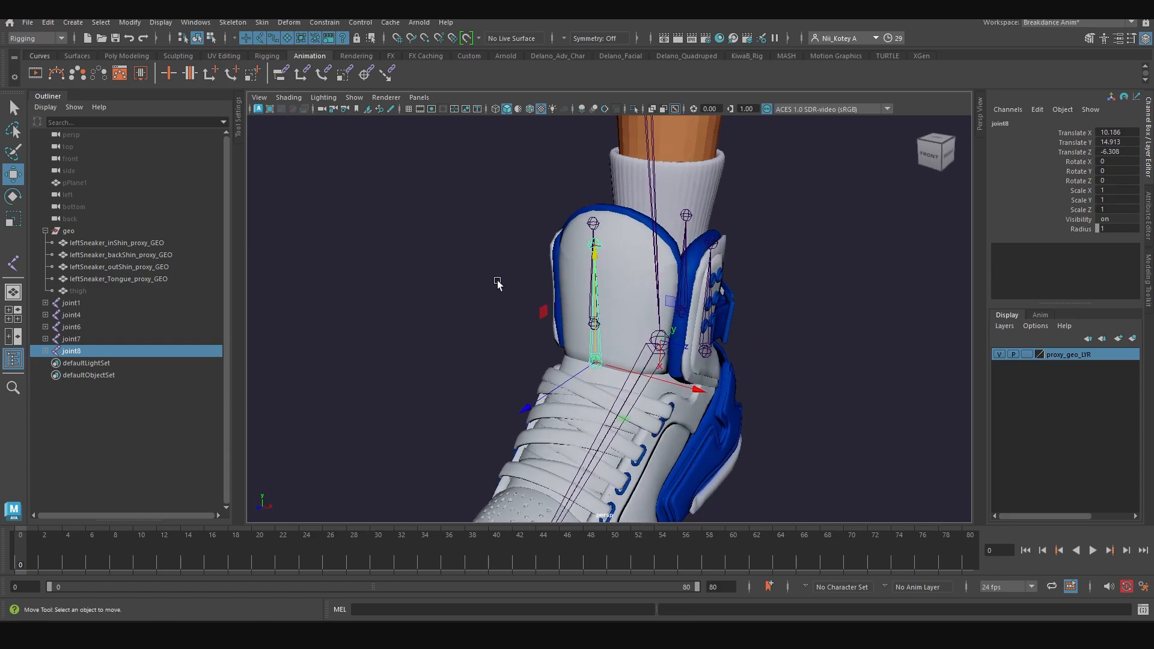
Raise the tongue chain's end joint to a Translate Y of about 10.96, at the tongue's upper edge
click(497, 283)
click(597, 241)
alt+drag(596, 241, 631, 274)
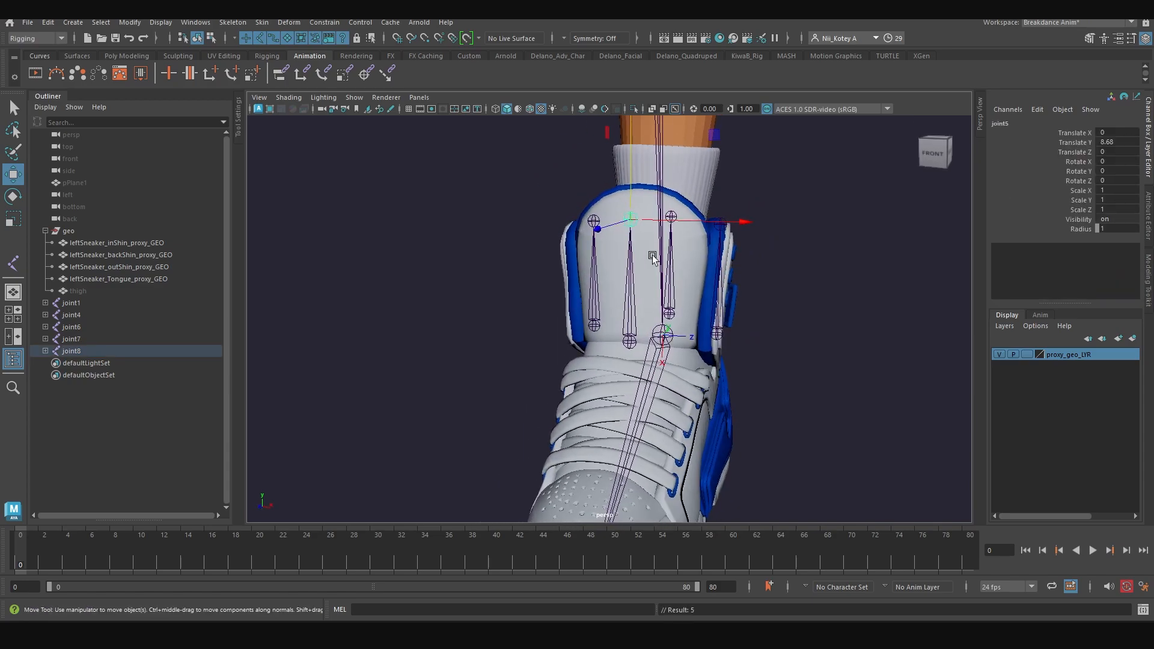
middle_drag(631, 141, 633, 120)
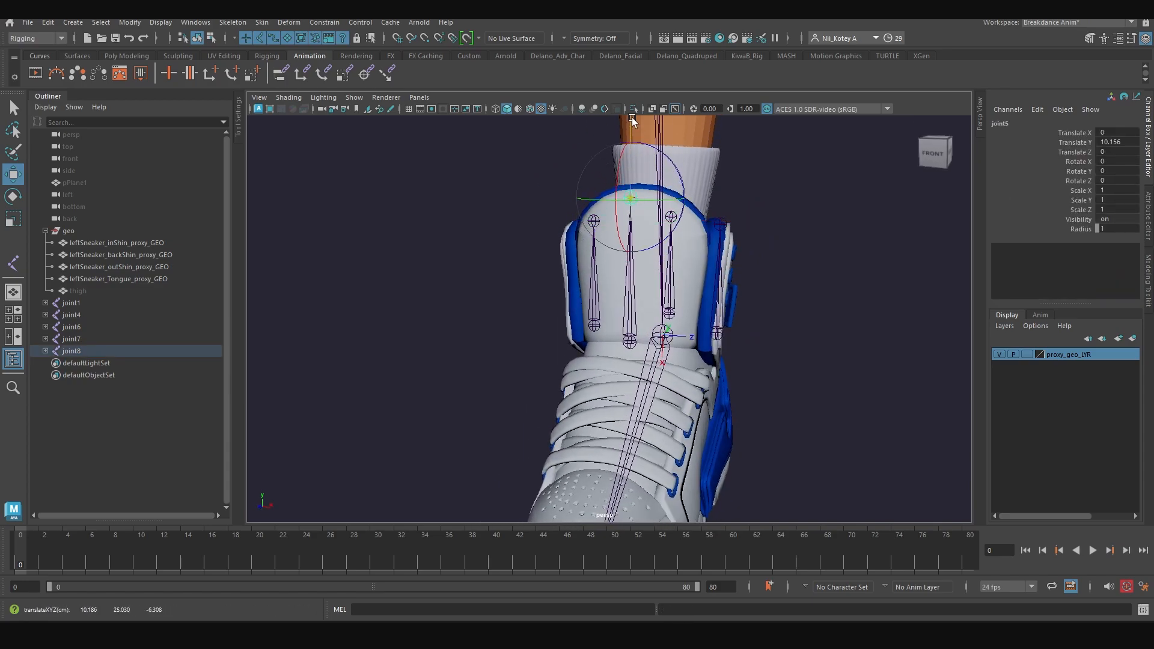
drag(632, 121, 633, 110)
Move the tongue chain back to about Z -7.64 so it lies inside the tongue mesh
alt+drag(618, 221, 724, 232)
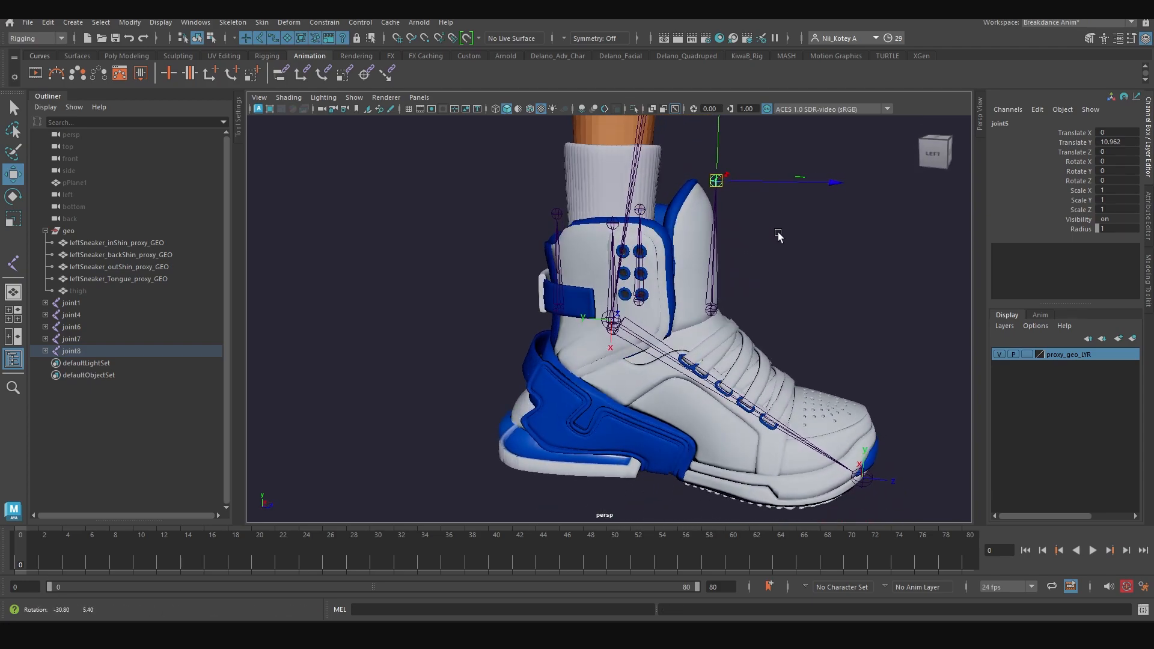
alt+right_drag(760, 295, 842, 345)
alt+drag(841, 344, 876, 282)
click(781, 355)
click(740, 359)
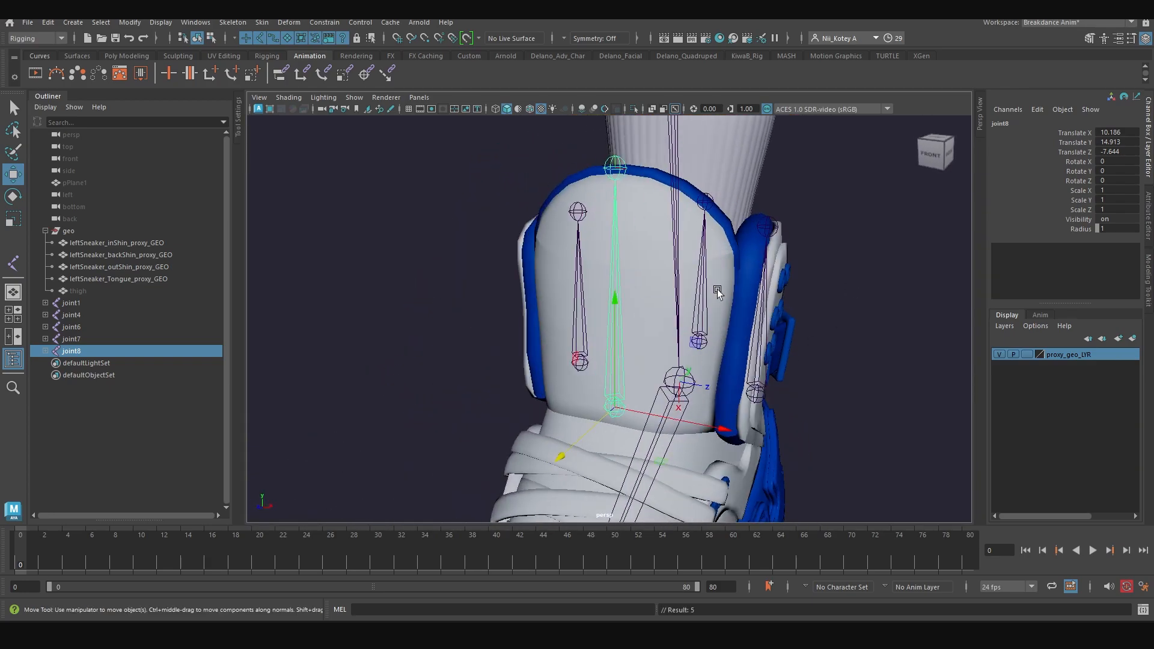
alt+drag(718, 293, 692, 279)
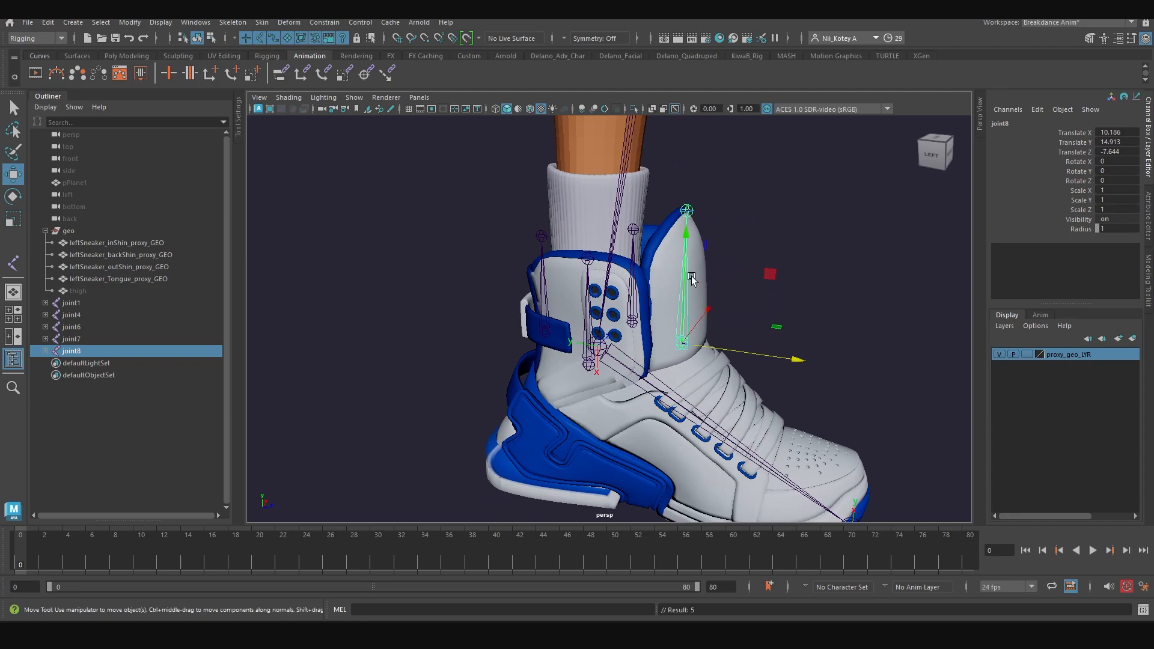
Rename the tongue's root joint as jnt_tongue and the back shin's root joint as jnt_sneakerBackShin
double_click(77, 351)
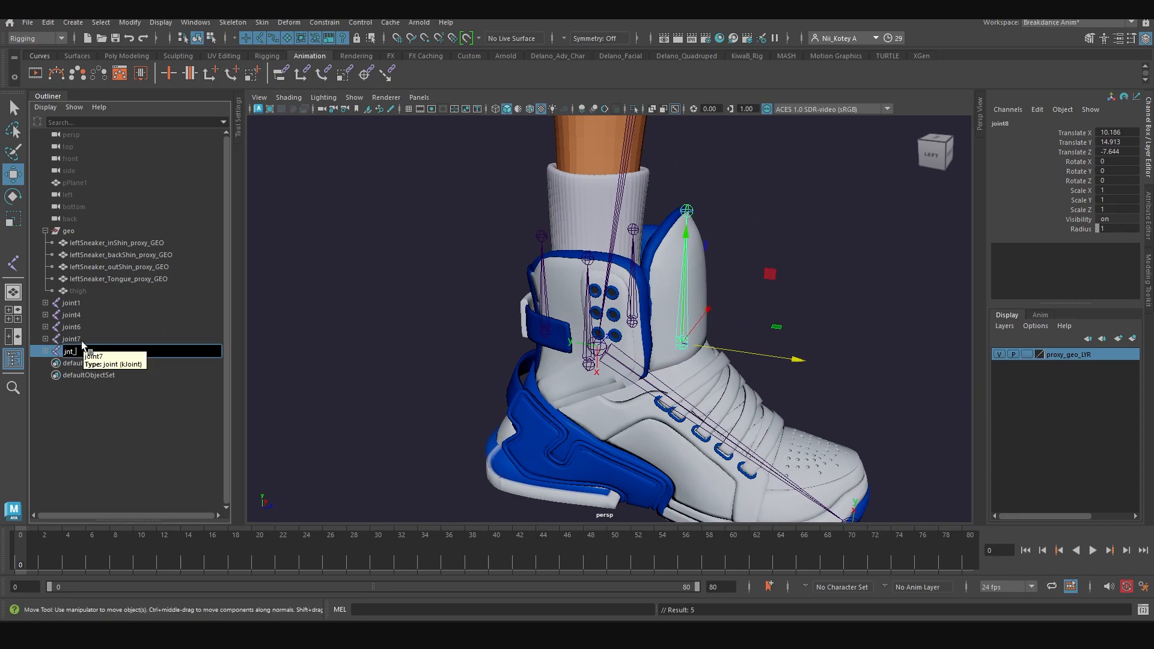
key(Return)
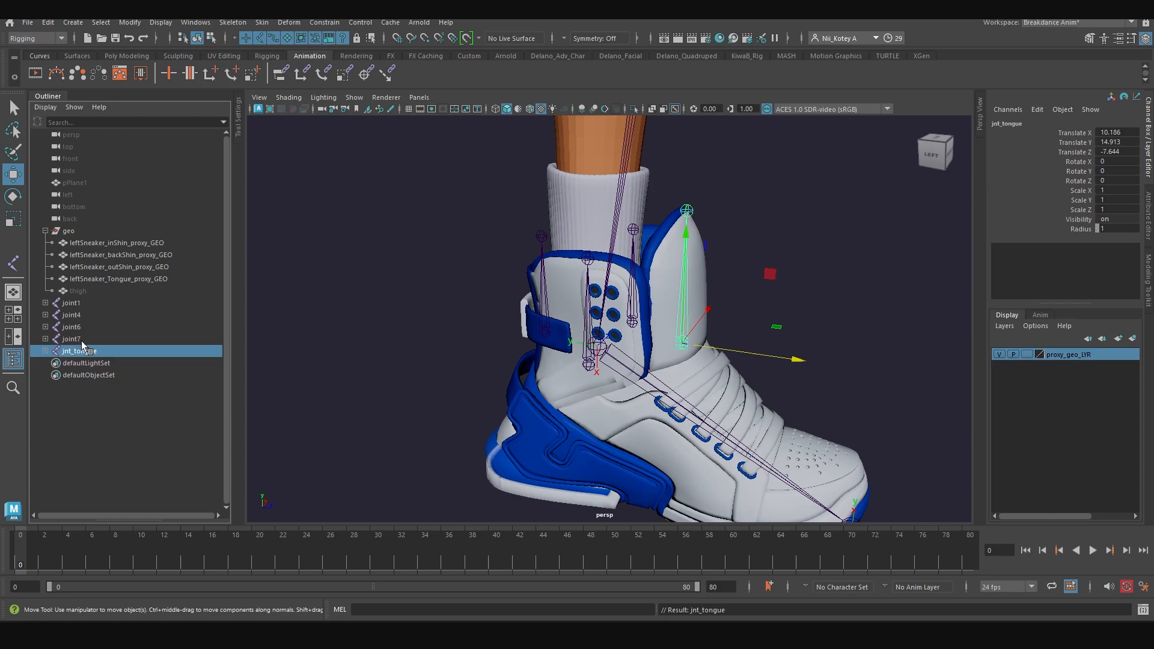
double_click(74, 340)
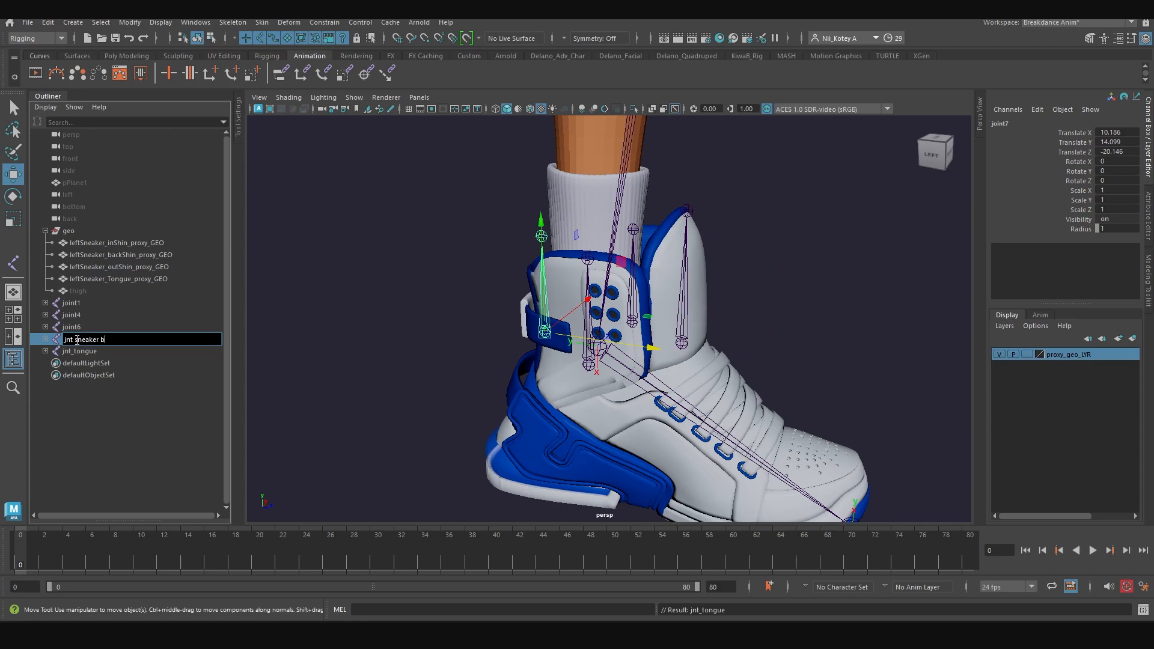
text(jnt_sneakerBackShin)
key(Return)
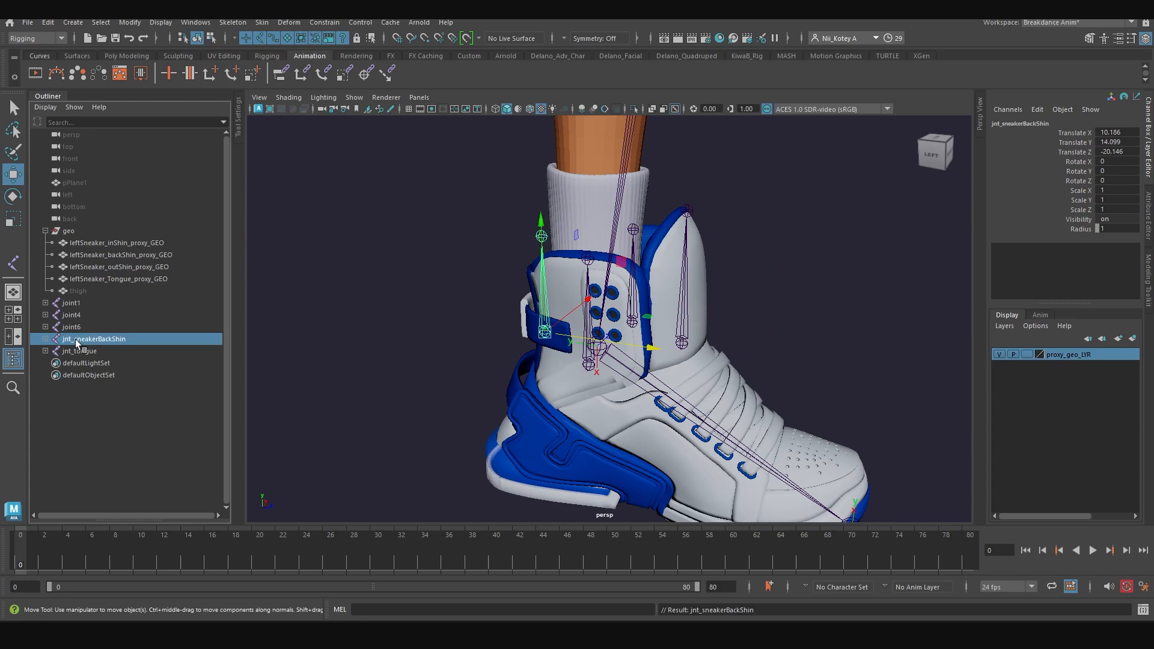
Rename the outer shin's root joint as jnt_sneakerOutShin and the inner shin's root joint as jnt_seankerInShin
double_click(72, 327)
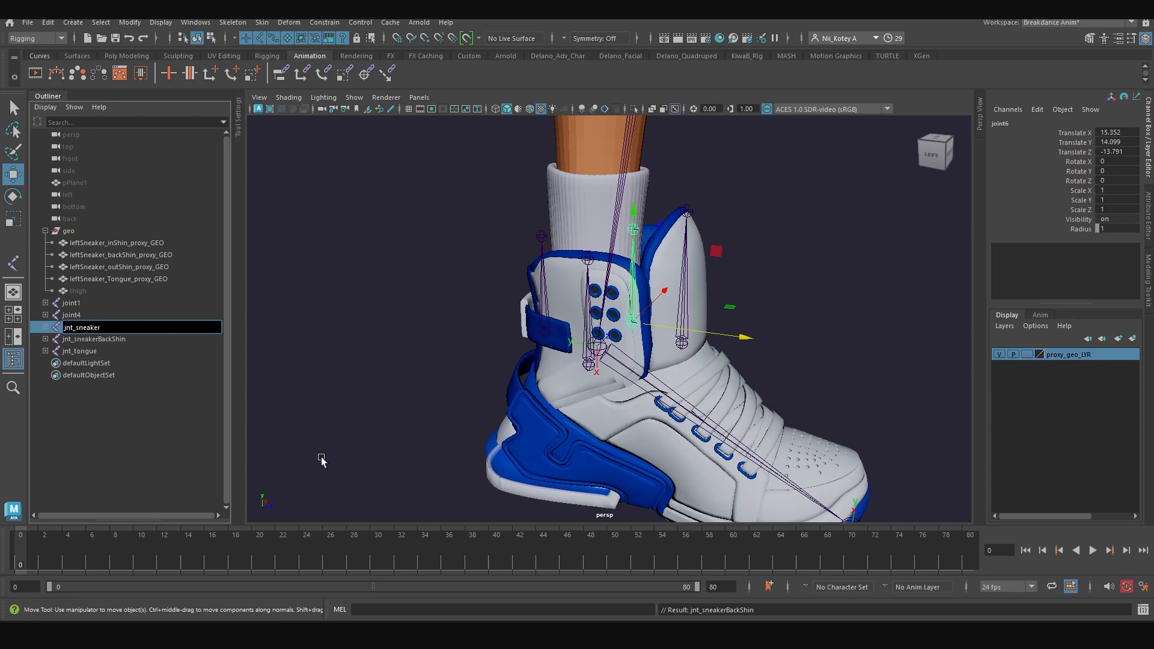
text(OutShin)
key(Return)
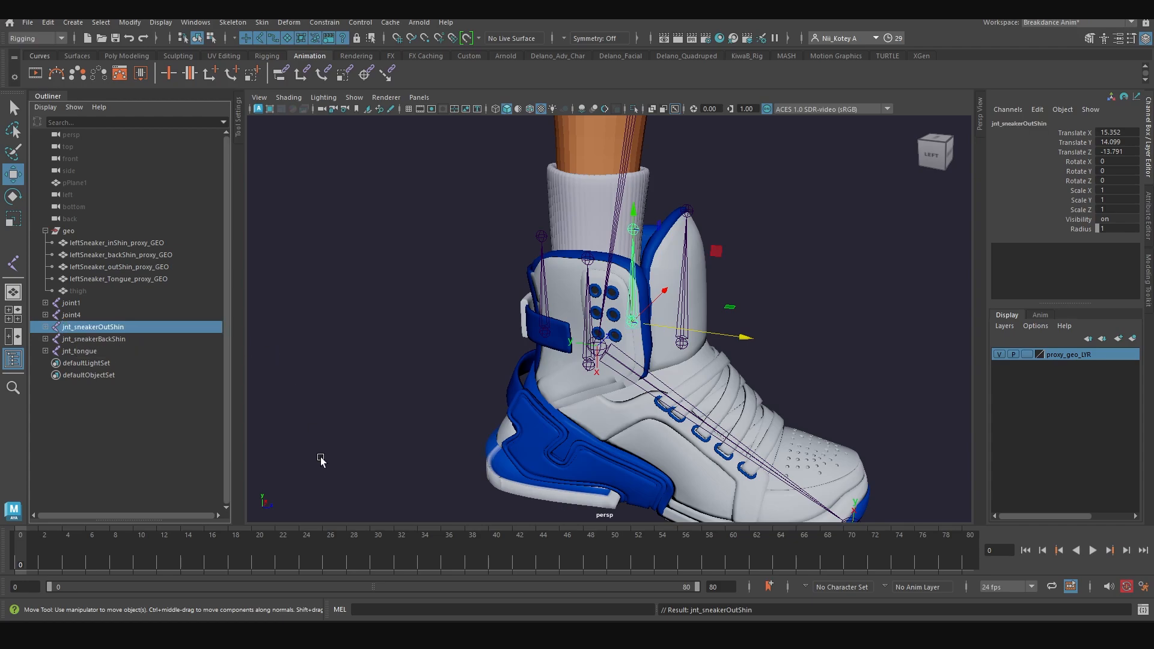
double_click(82, 315)
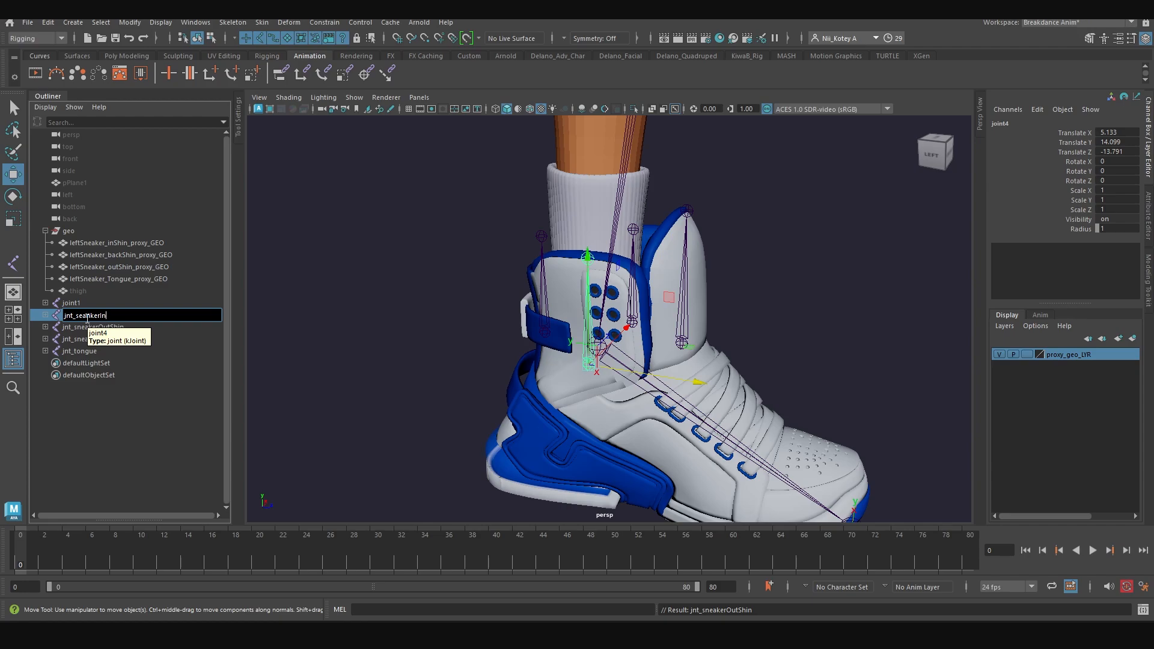
text(jnt_seankerInShin)
key(Return)
Rename the leg chain's root joint as jnt_shin
click(77, 304)
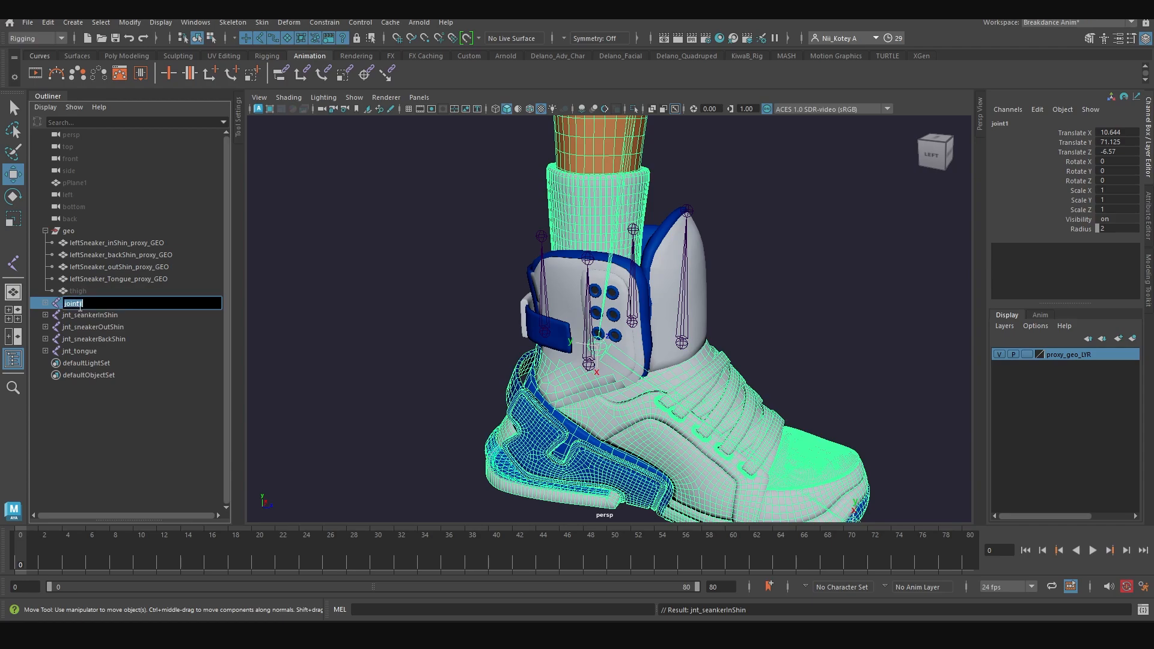
click(45, 303)
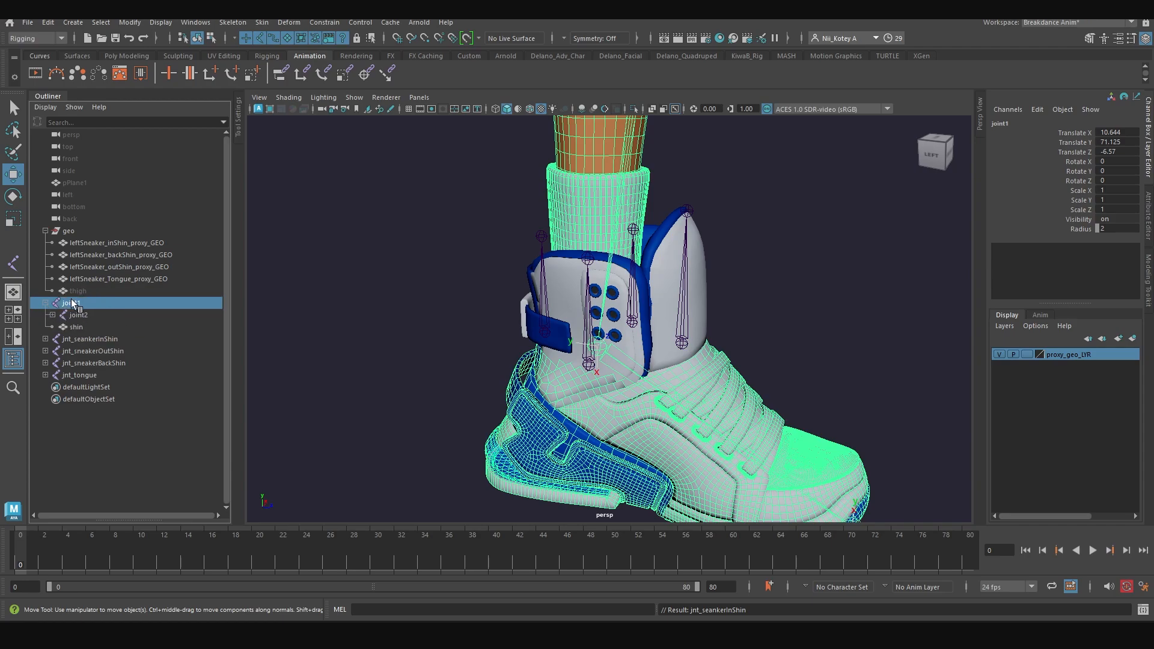
double_click(72, 303)
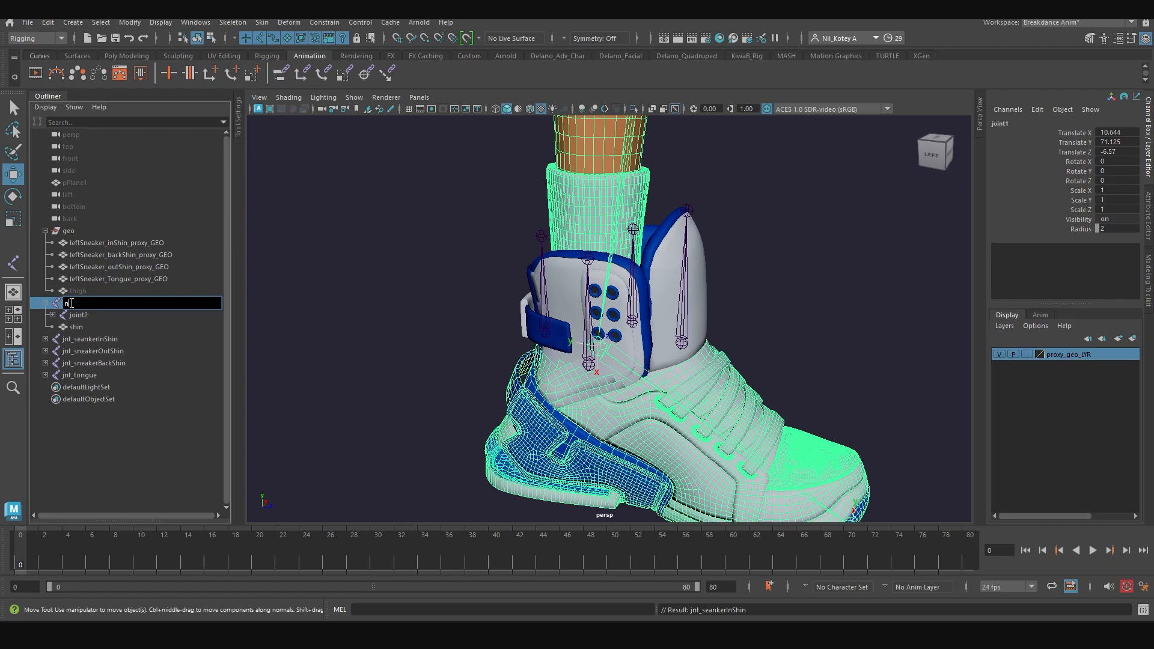
text(nt_shi)
key(Return)
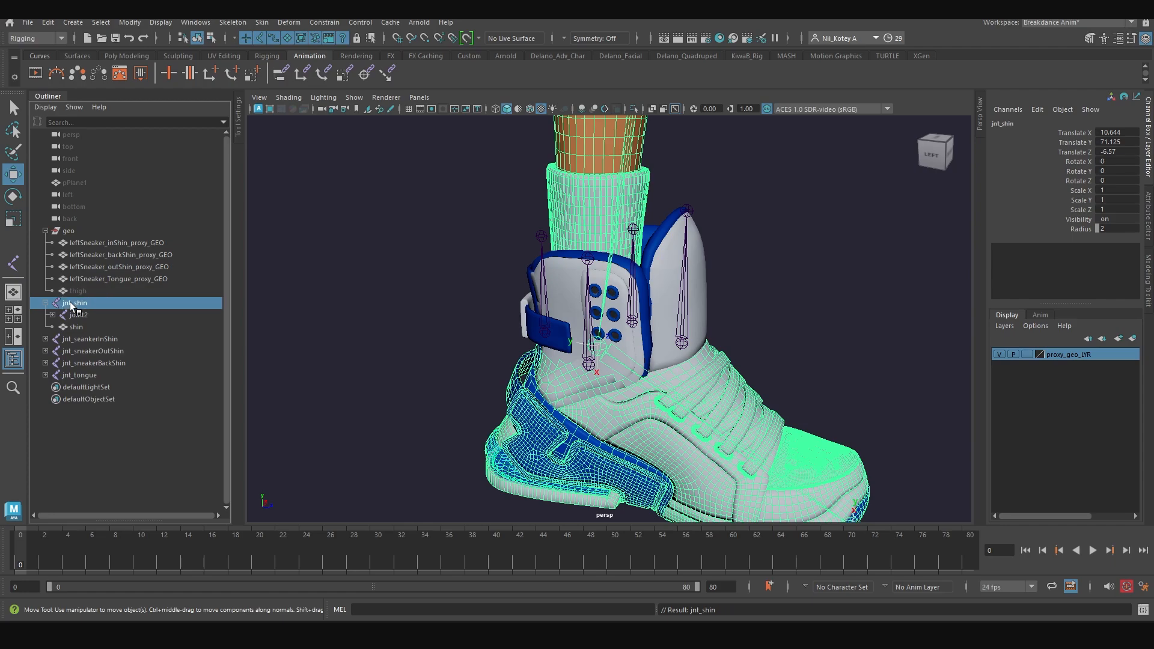
Rename the leg chain's ankle joint as jnt_foot and its toe joint as jnt_foot_end
click(76, 313)
double_click(80, 314)
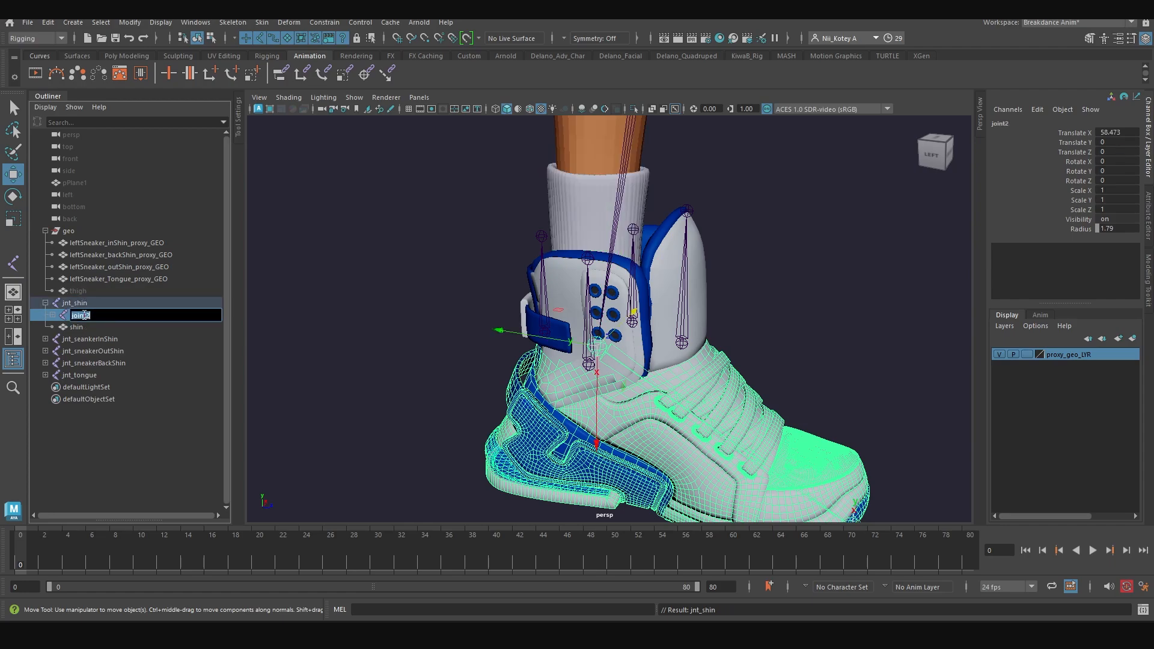
text(jnt_foot)
key(Return)
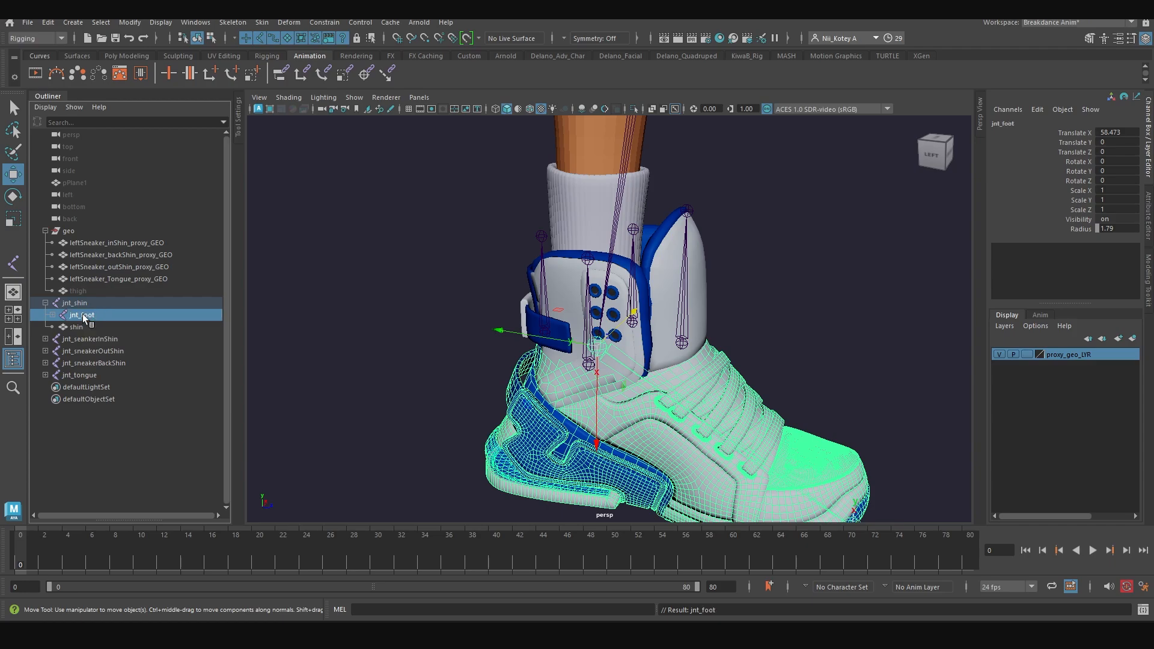
click(53, 315)
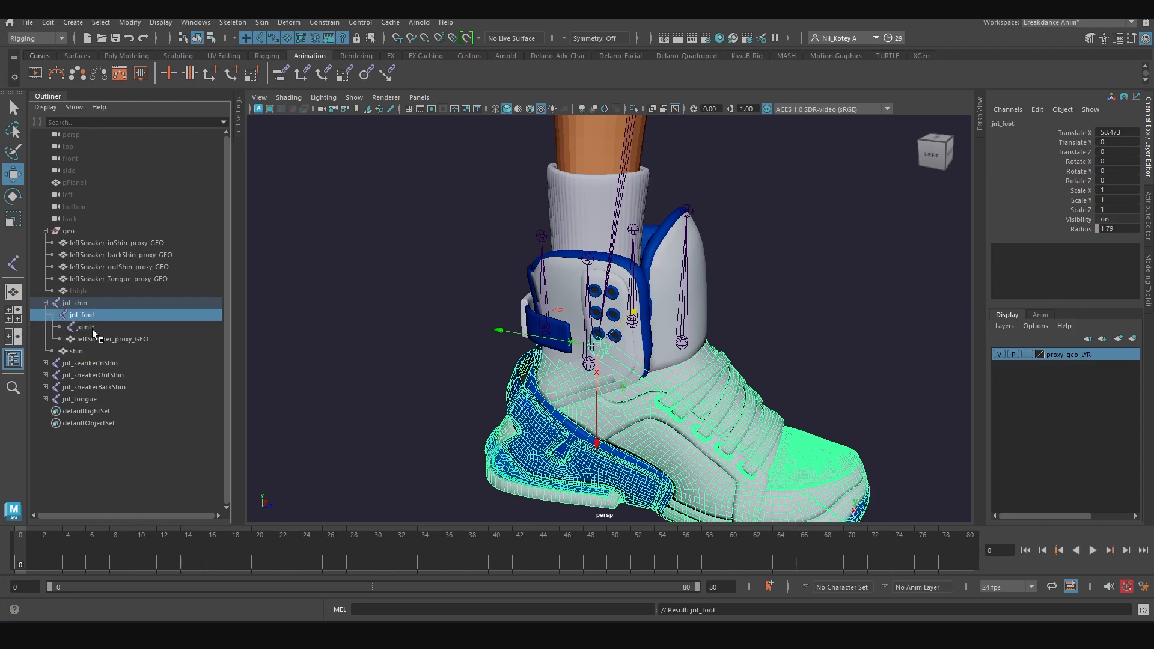
double_click(91, 327)
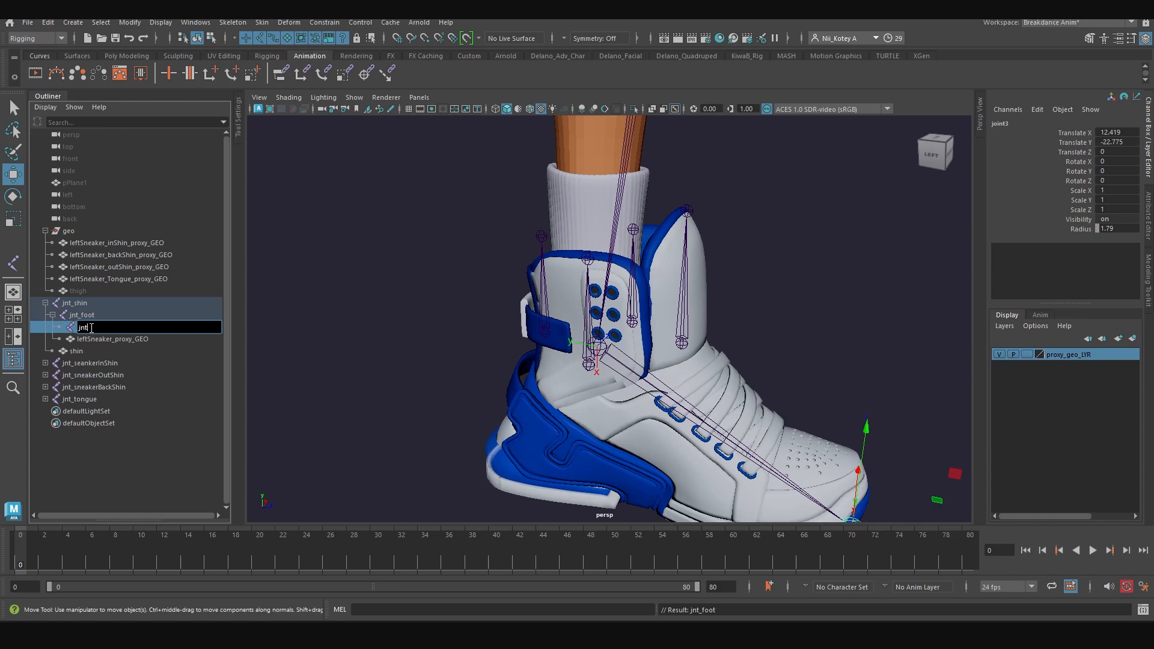
text(jnt_foot_end)
key(Return)
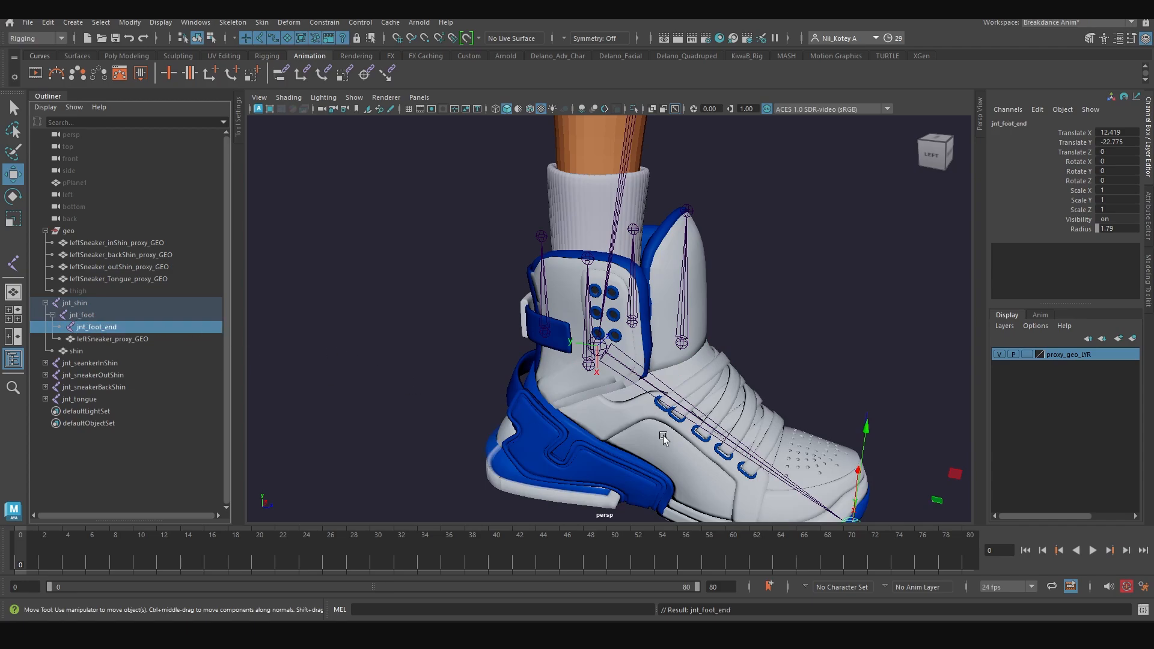
Examine the placement of the shin and tongue joint chains from the side and front of the sneaker
alt+middle_drag(662, 435, 578, 317)
key(3)
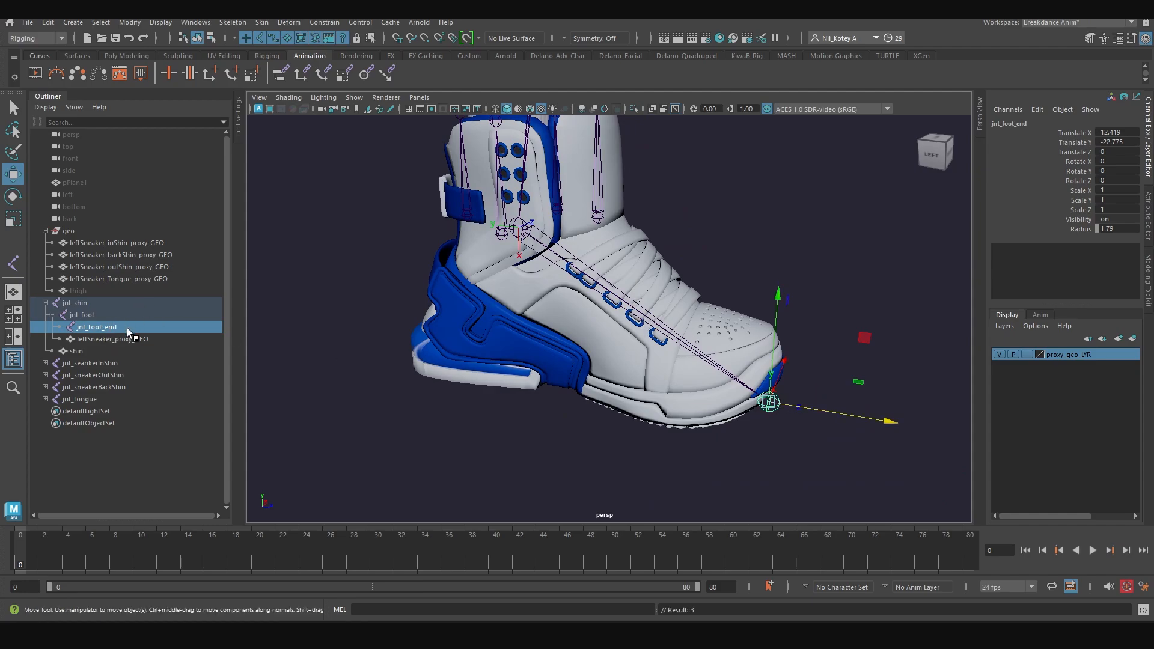
alt+drag(418, 388, 441, 341)
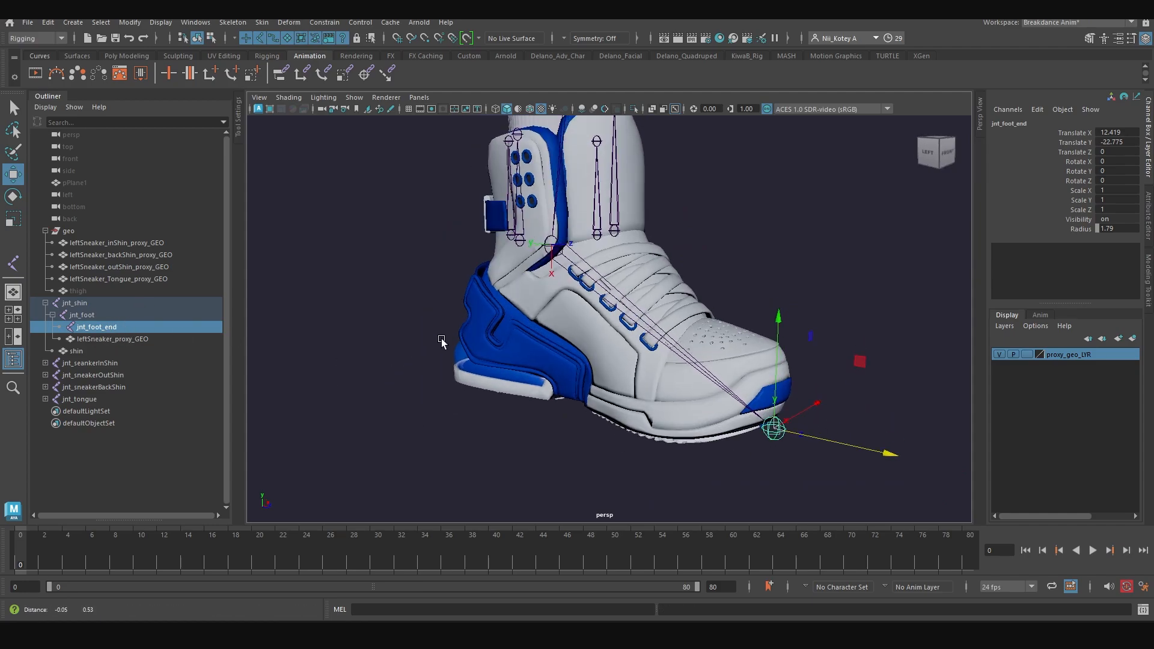
alt+middle_drag(441, 340, 445, 415)
alt+right_drag(445, 414, 499, 403)
alt+drag(499, 403, 480, 384)
key(5)
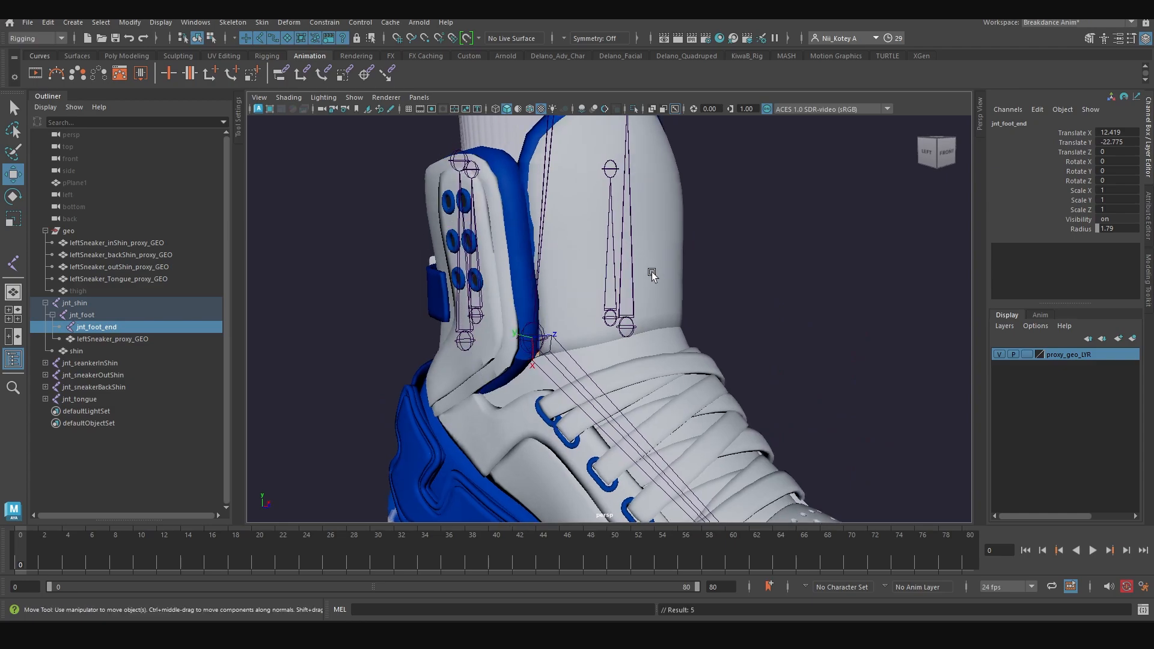
alt+drag(559, 309, 499, 328)
key(3)
scroll(676, 336, down, 4)
key(5)
mouse_move(676, 336)
alt+mouse_down()
mouse_move(605, 333)
mouse_move(660, 326)
alt+mouse_up()
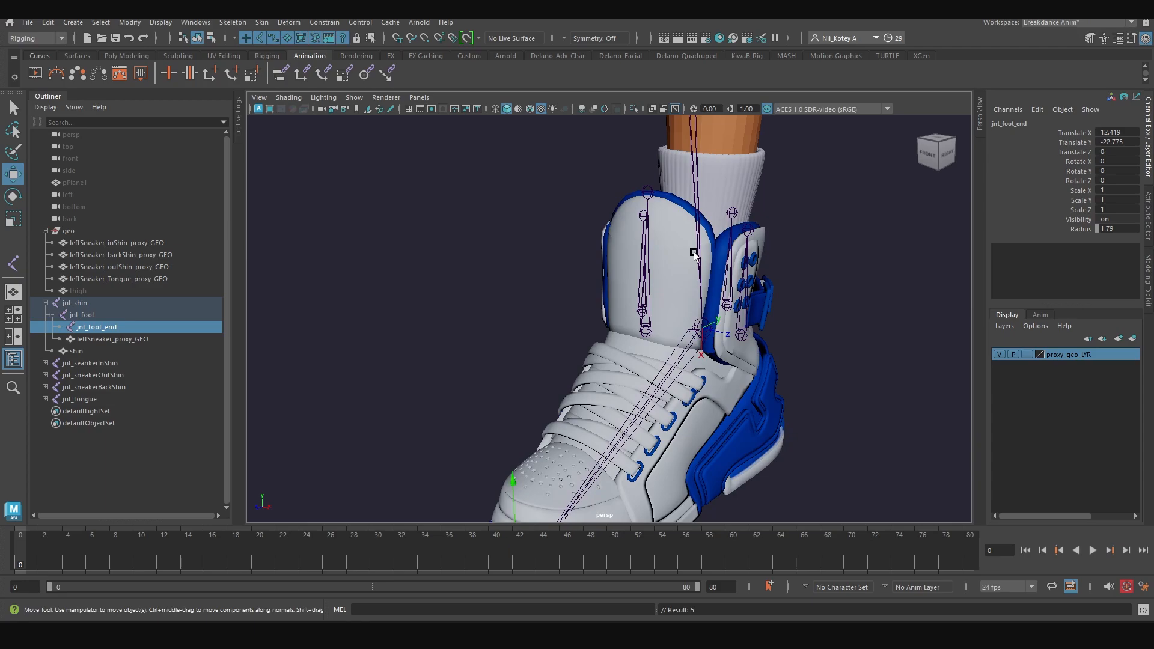
alt+drag(694, 254, 707, 278)
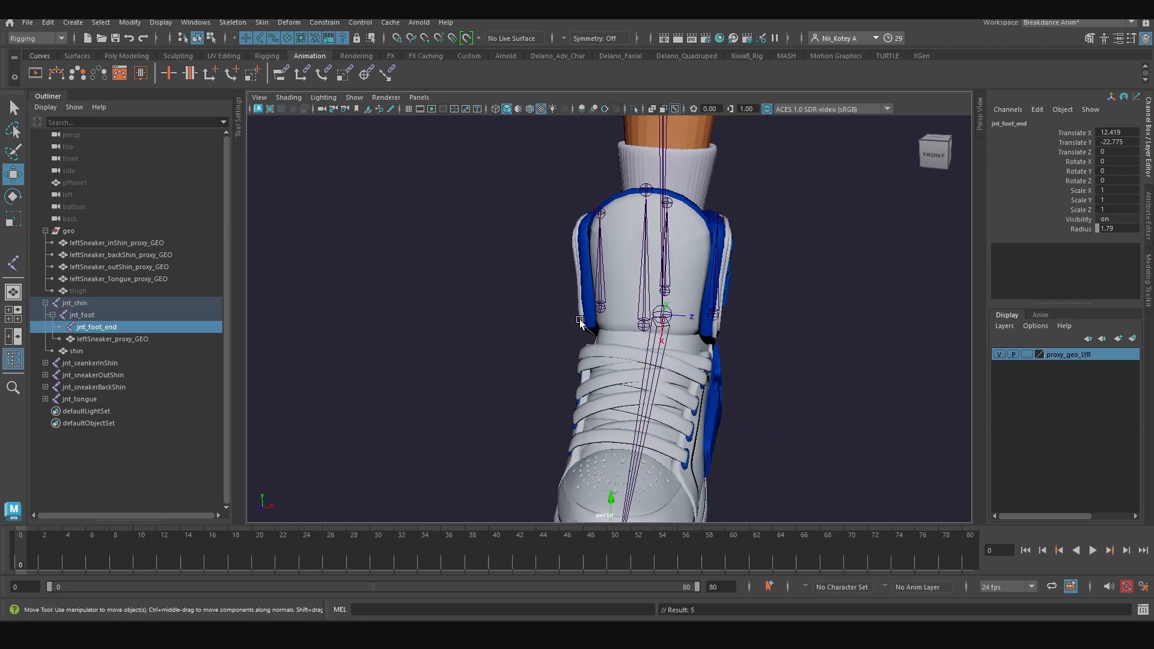
alt+drag(581, 324, 599, 328)
click(438, 341)
scroll(460, 339, up, 3)
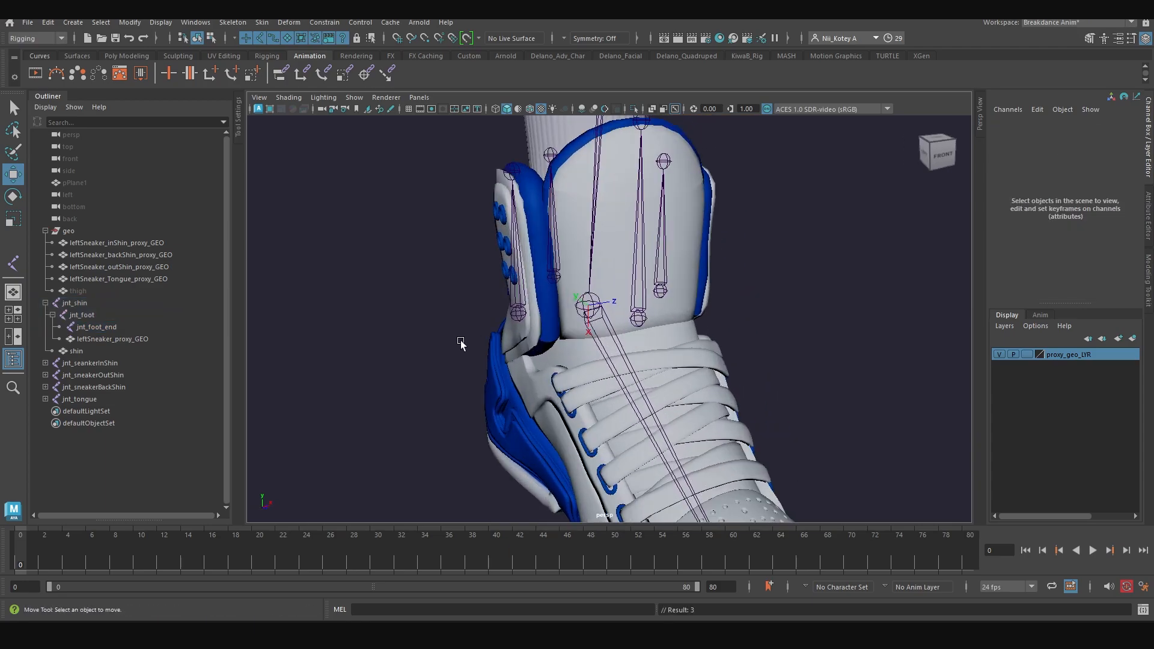
alt+drag(461, 339, 479, 337)
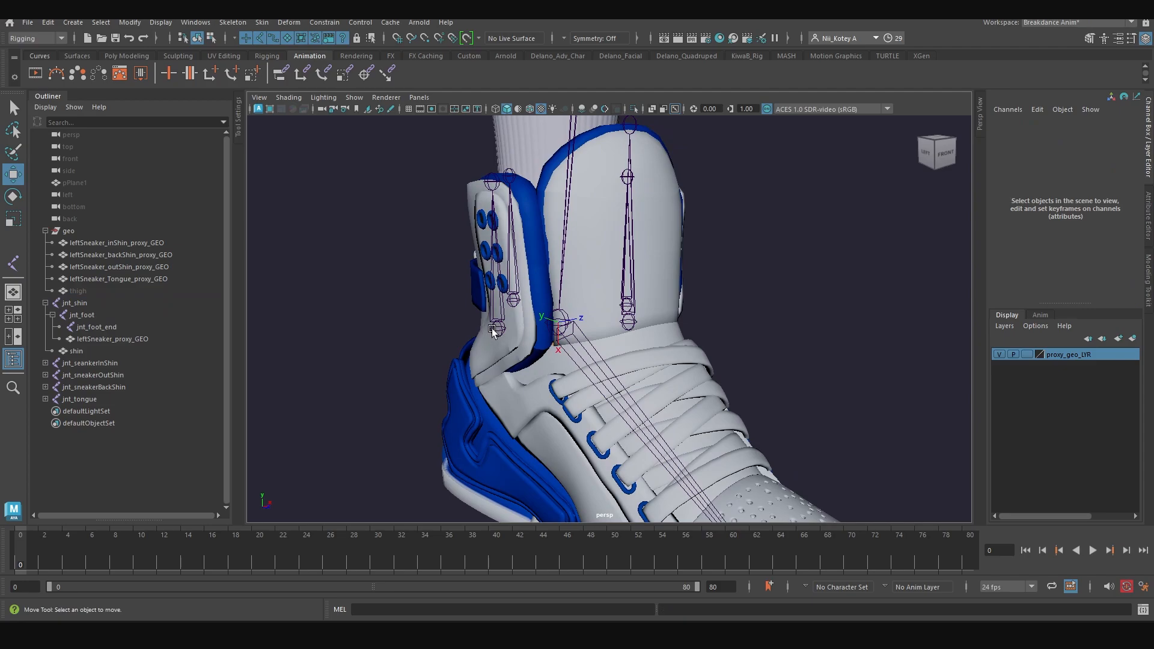
click(496, 328)
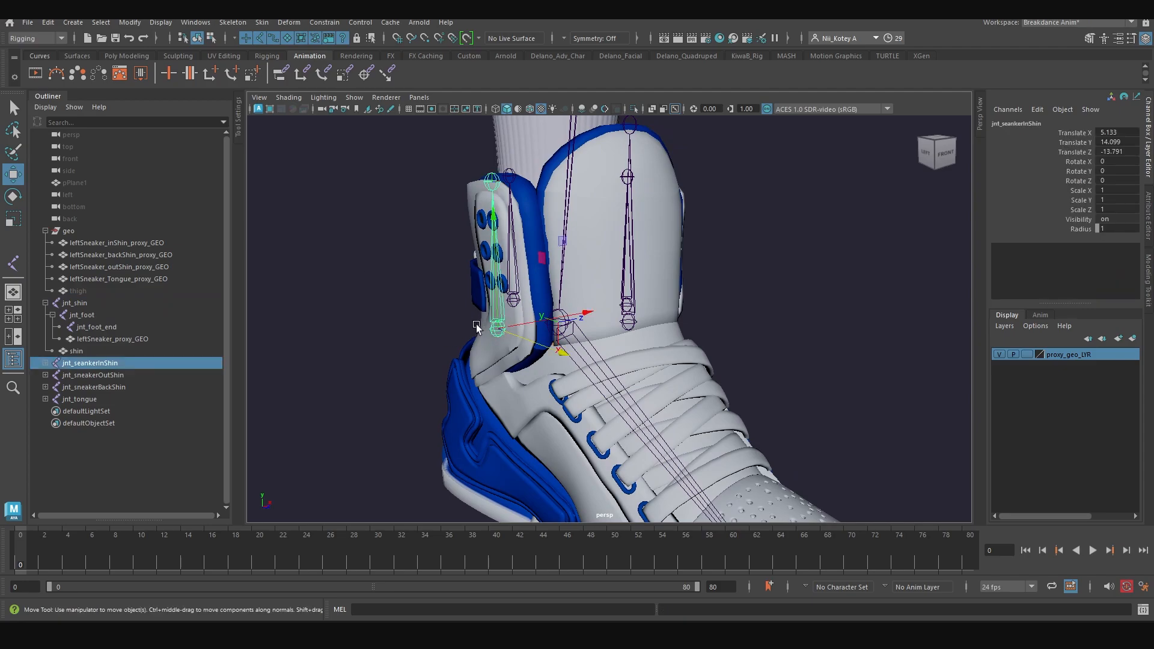
alt+drag(538, 348, 430, 334)
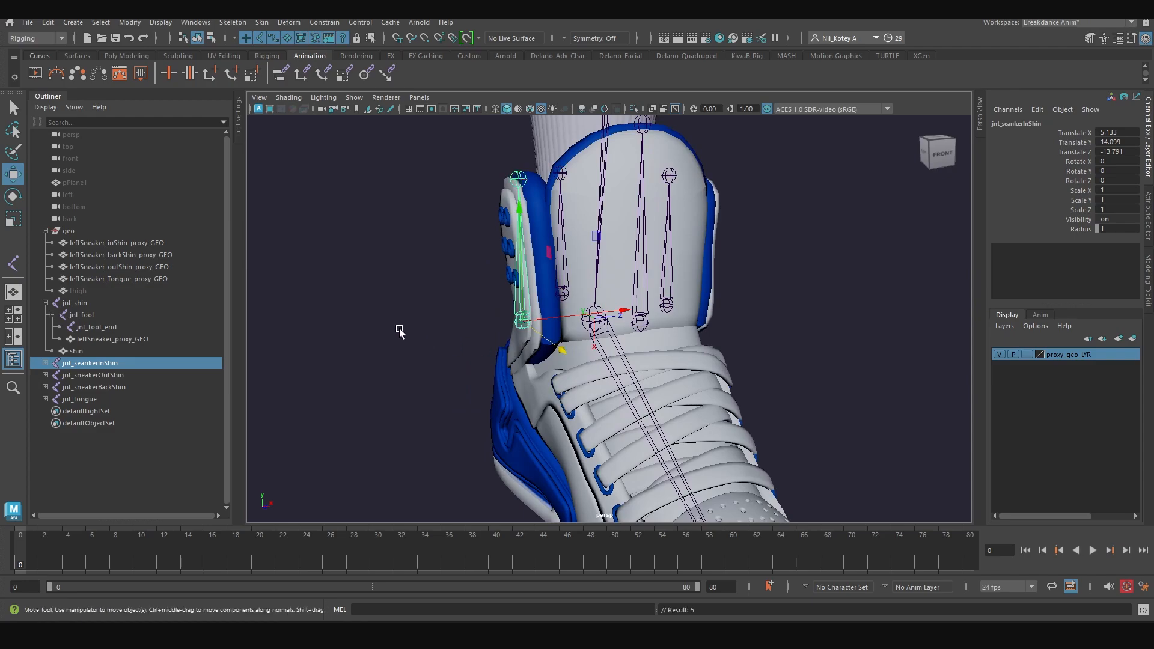
click(424, 305)
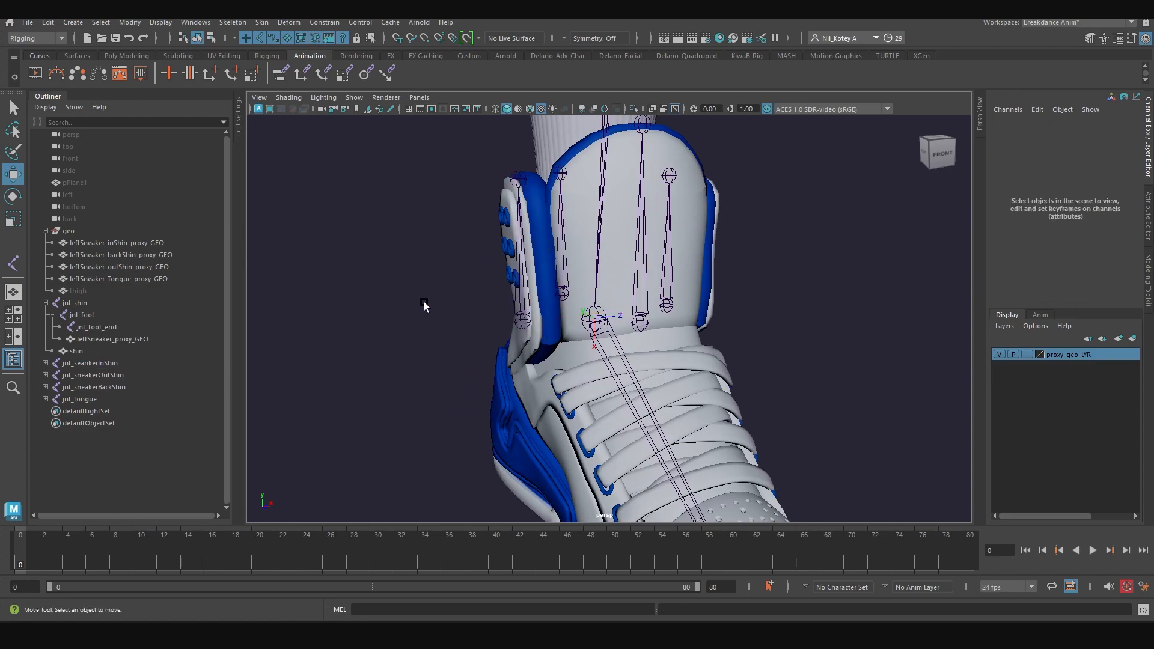
Try rotating the inner shin's root joint, undo the rotation and deselect the joint
click(526, 323)
key(e)
drag(456, 244, 527, 228)
key(ctrl+z)
alt+drag(535, 309, 632, 309)
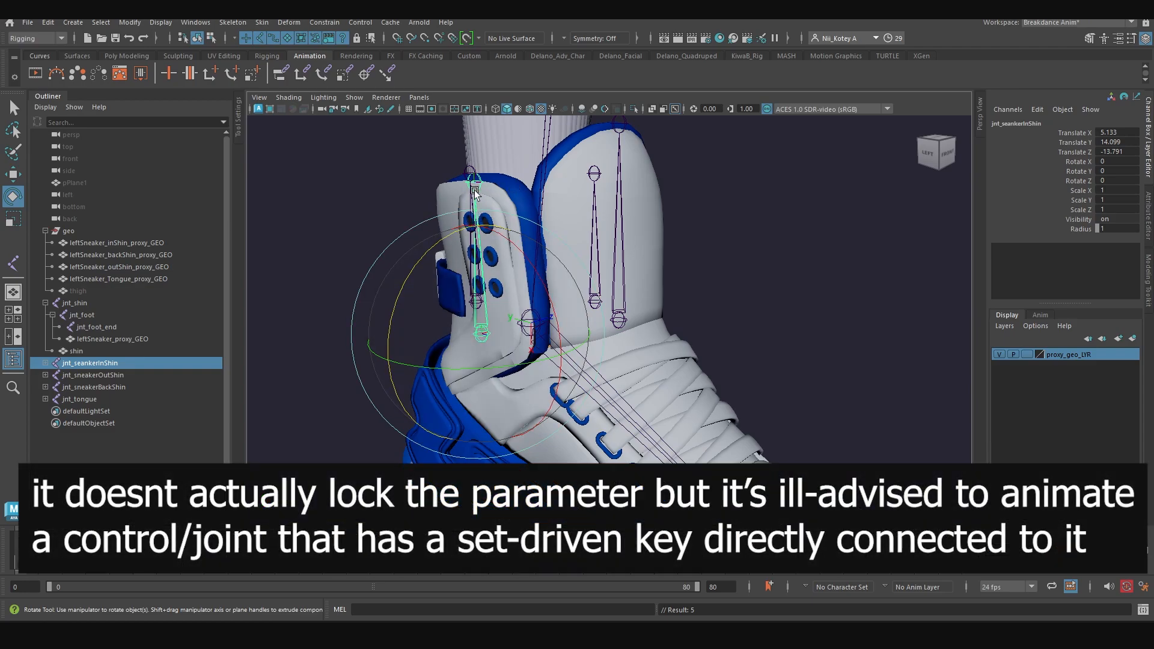
alt+drag(475, 192, 467, 245)
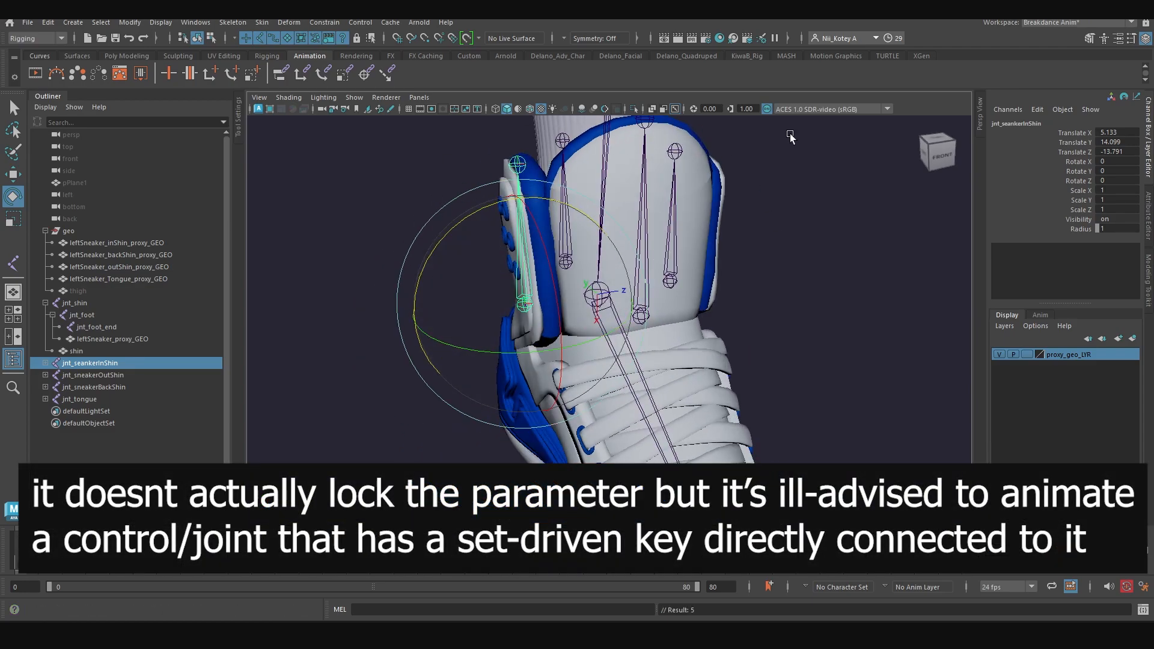
alt+drag(671, 273, 640, 215)
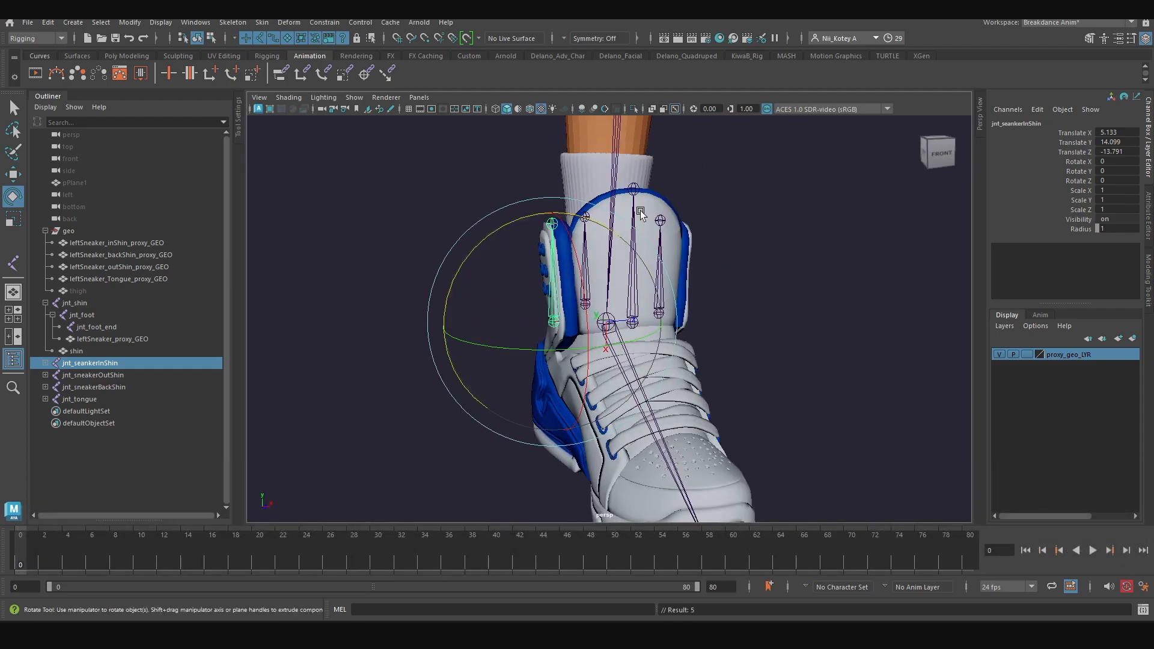
click(328, 391)
alt+drag(413, 337, 449, 356)
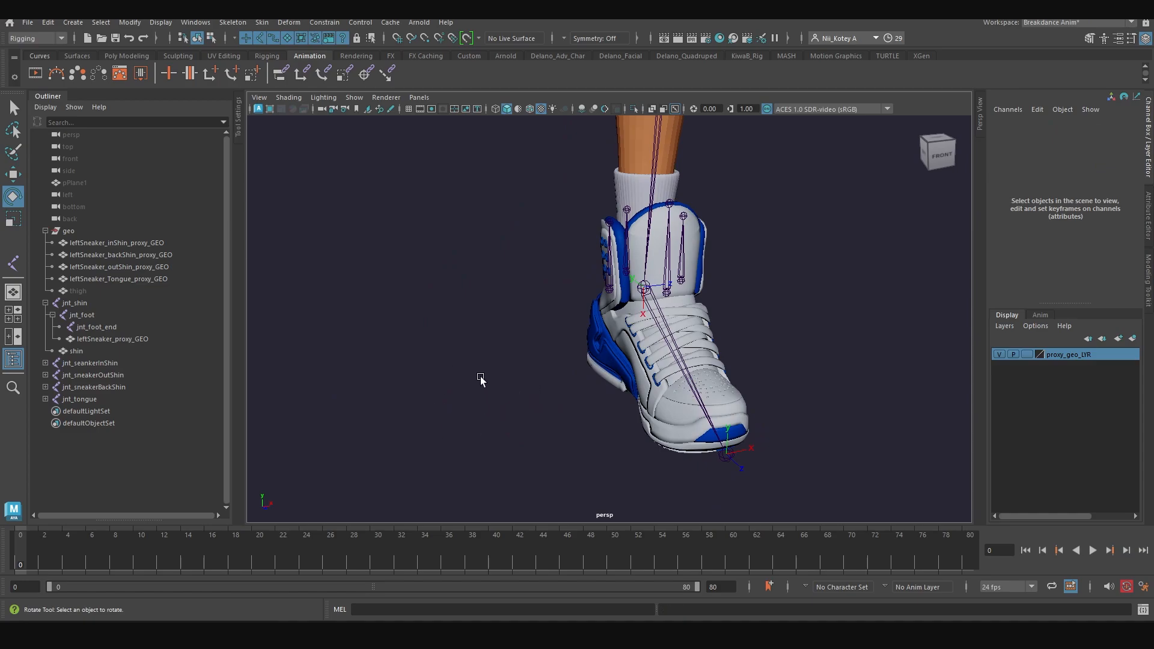
Create an empty group at the scene's origin with nothing selected
key(ctrl+g)
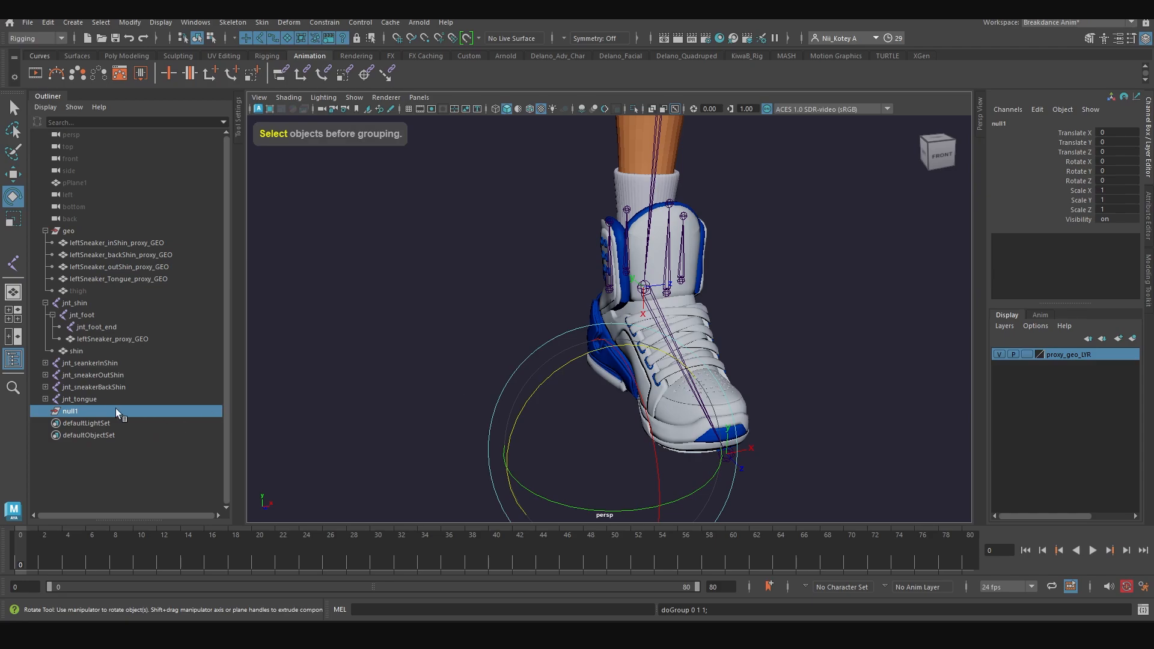
alt+drag(438, 363, 451, 335)
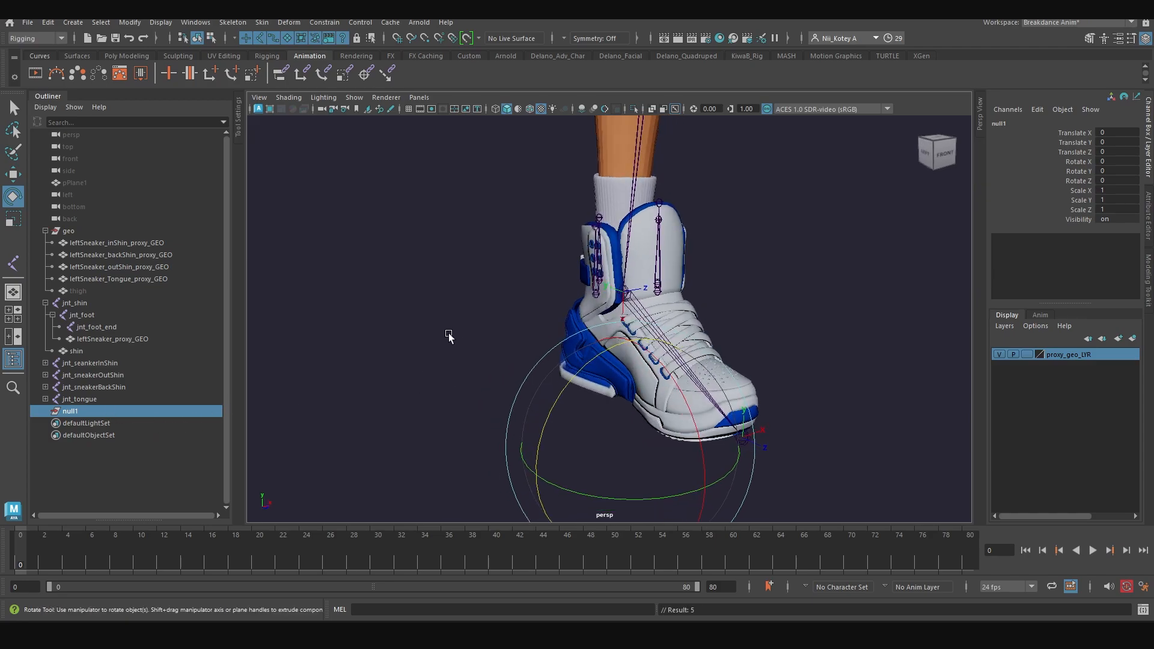
click(451, 335)
scroll(548, 354, up, 3)
alt+drag(548, 354, 581, 288)
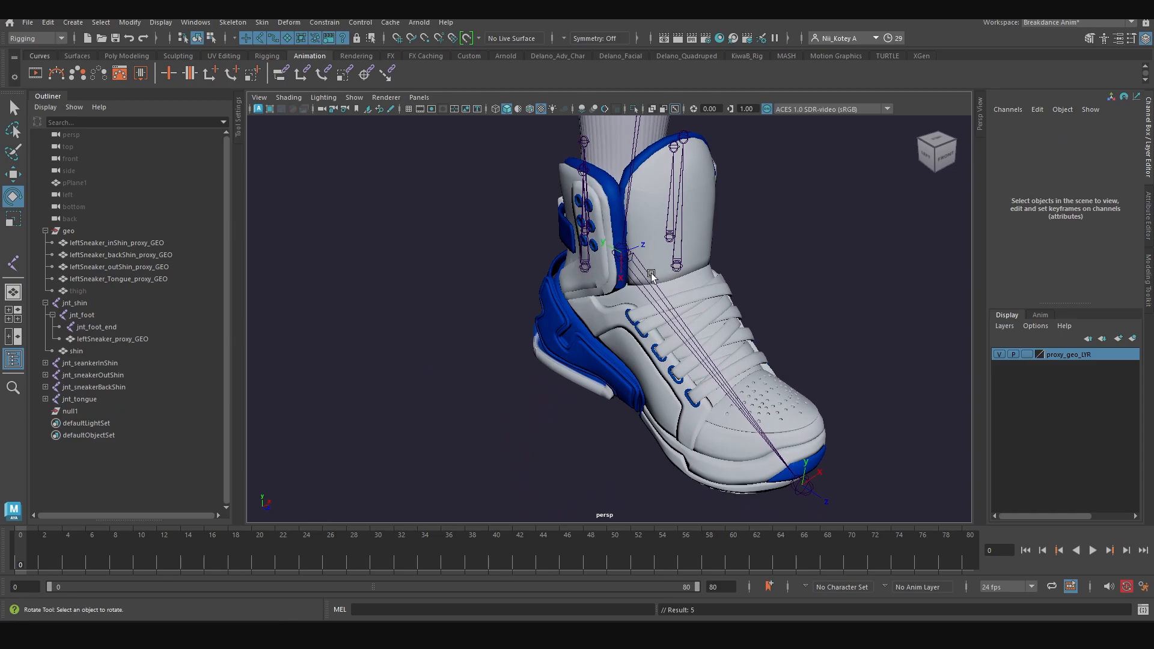
Match all transforms of the empty group to the inner shin's root joint and check its placement up close
click(74, 412)
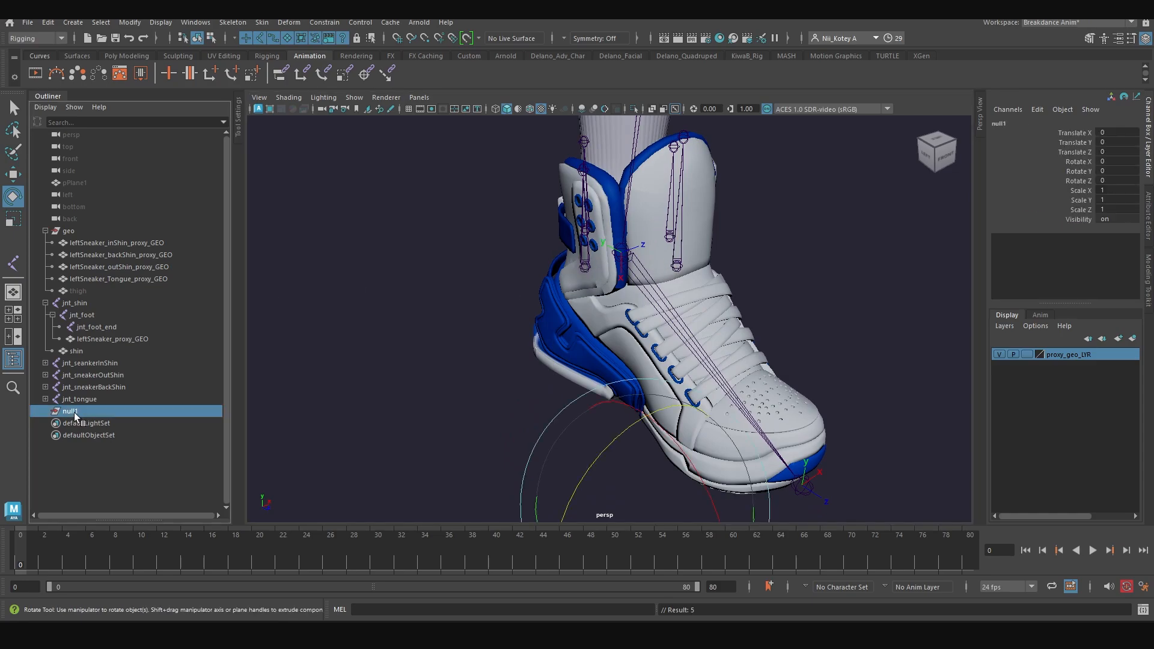
ctrl+click(99, 363)
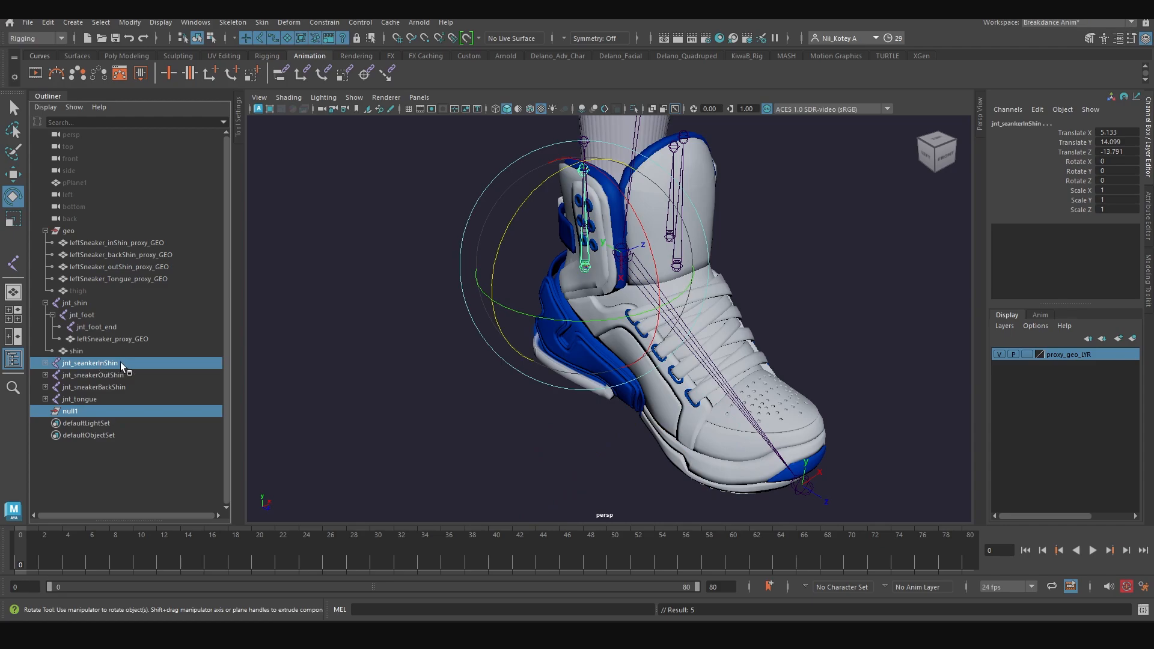
click(129, 23)
mouse_move(200, 92)
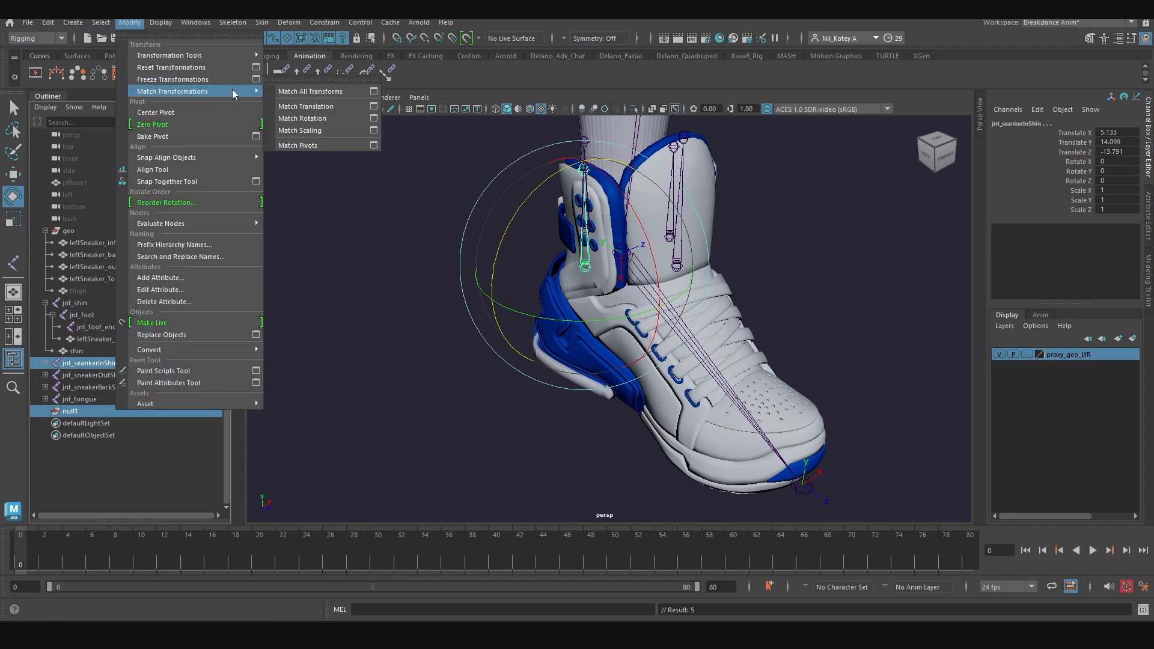
click(319, 93)
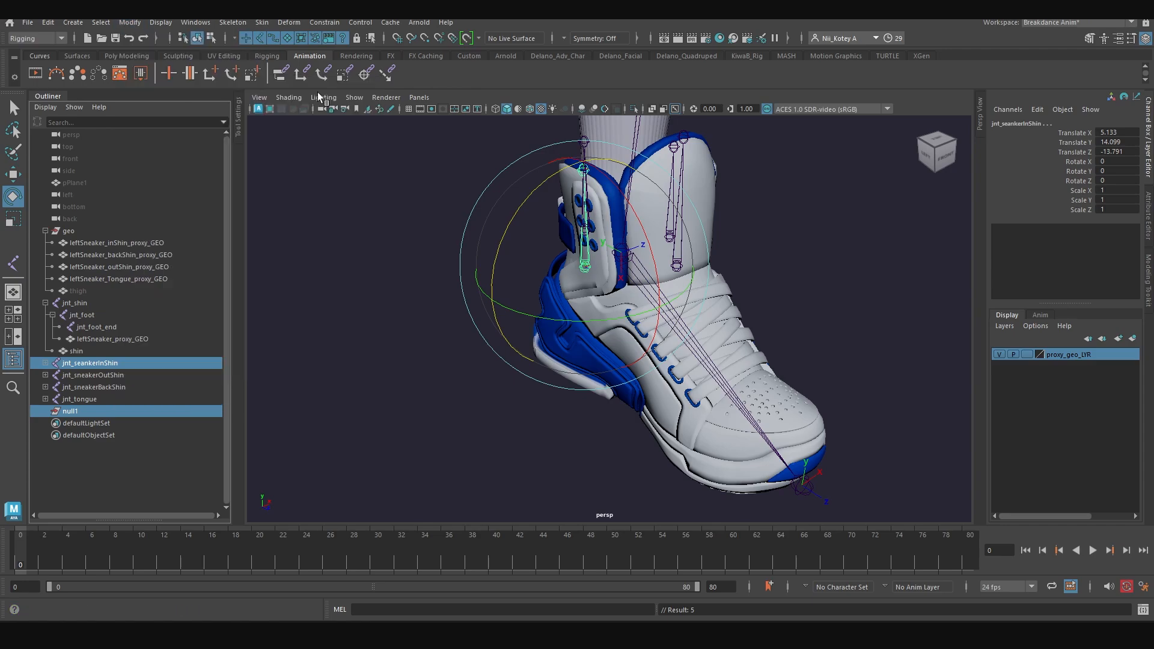
click(74, 412)
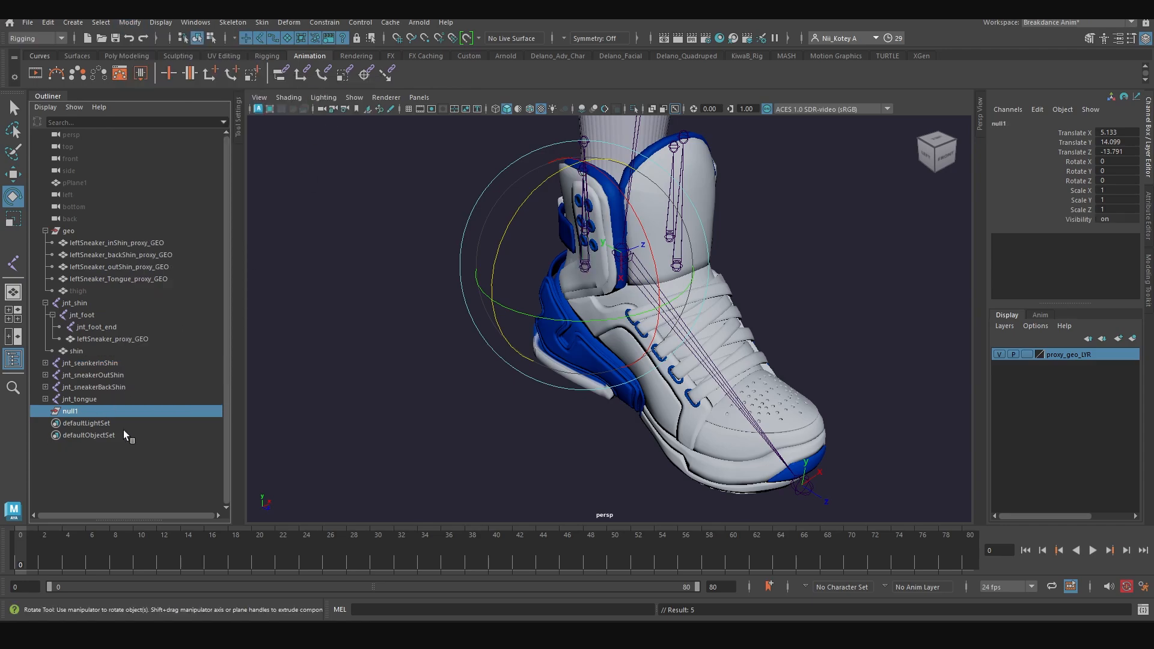
key(f)
alt+drag(515, 359, 634, 334)
click(330, 269)
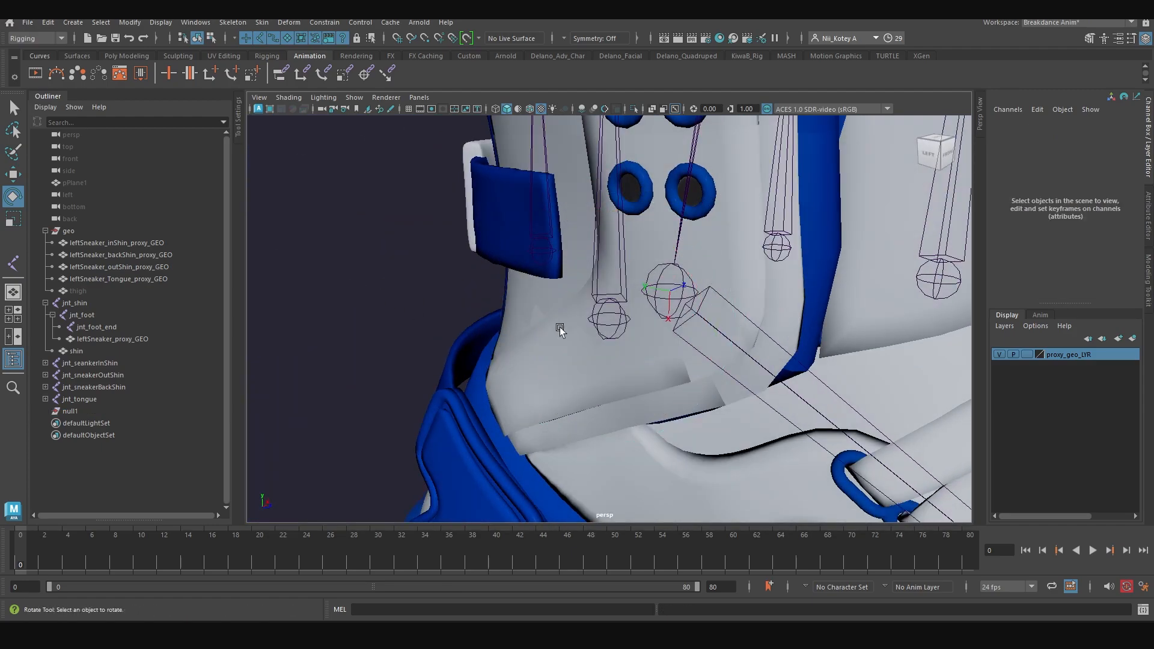
Display the local rotation axes of the inner shin's root joint and clear the selection
click(597, 313)
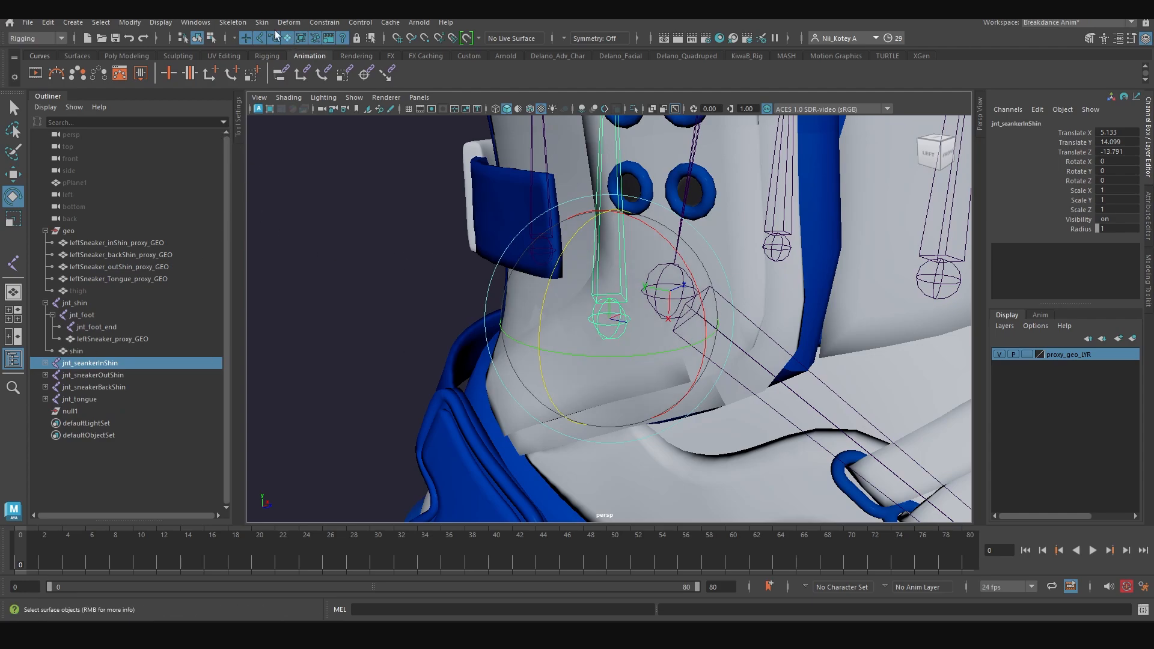
click(161, 22)
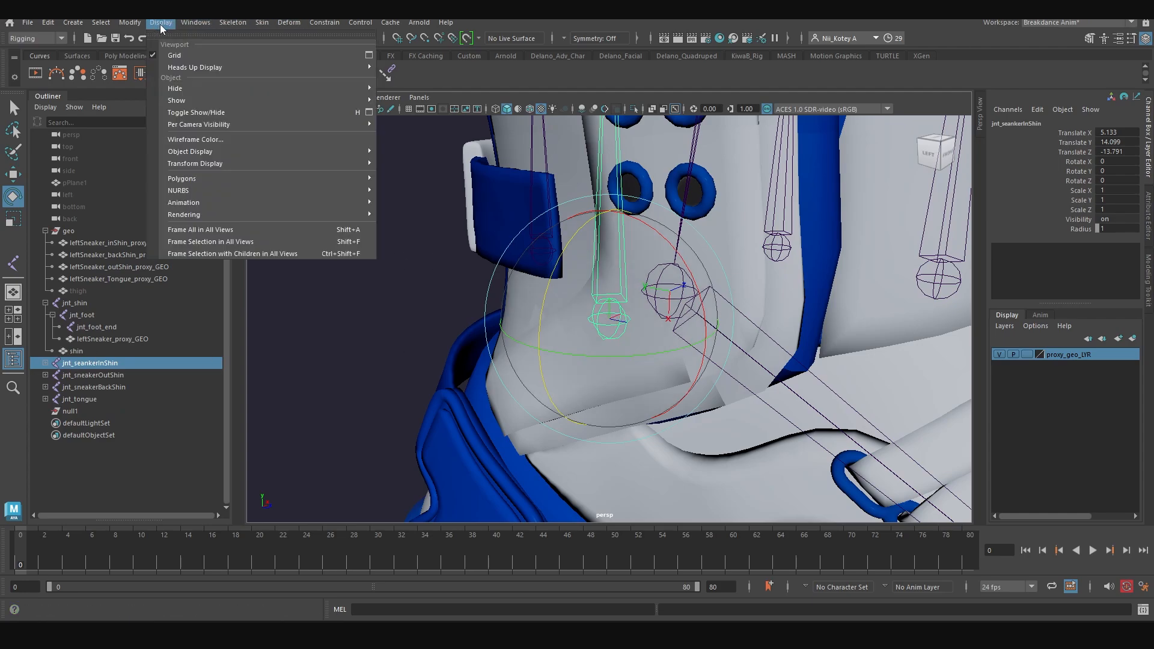
mouse_move(301, 163)
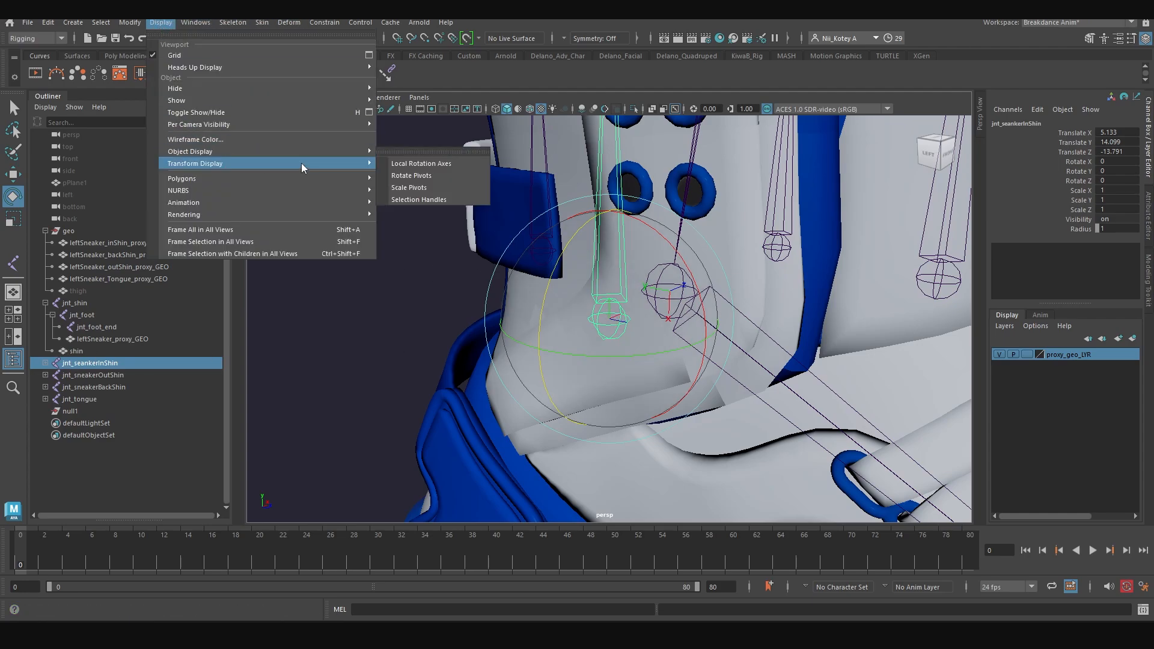
click(454, 165)
click(395, 329)
Display the local rotation axes of the outer shin, back shin and tongue root joints together and deselect them
click(96, 374)
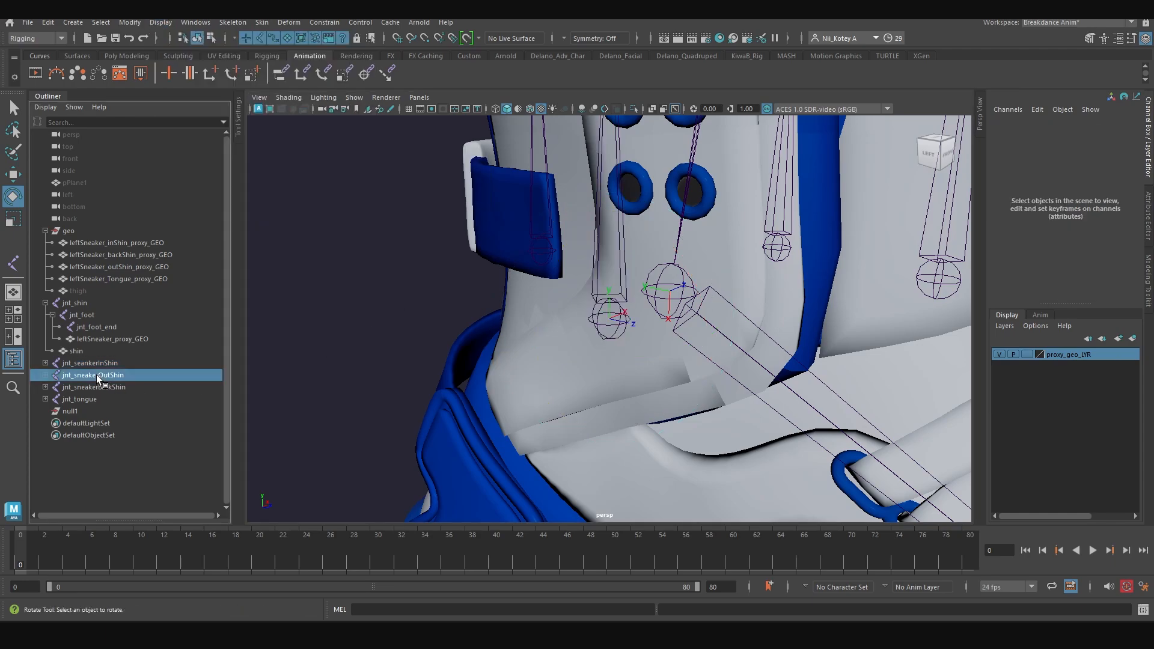
ctrl+click(98, 388)
ctrl+click(179, 399)
key(f)
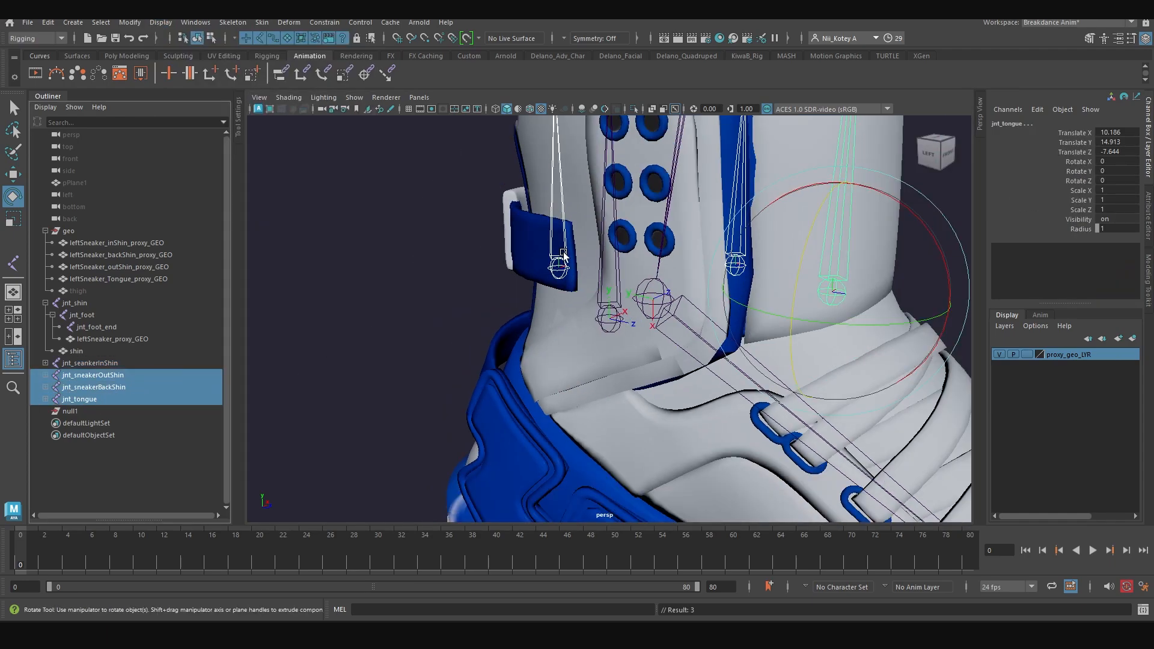
click(170, 23)
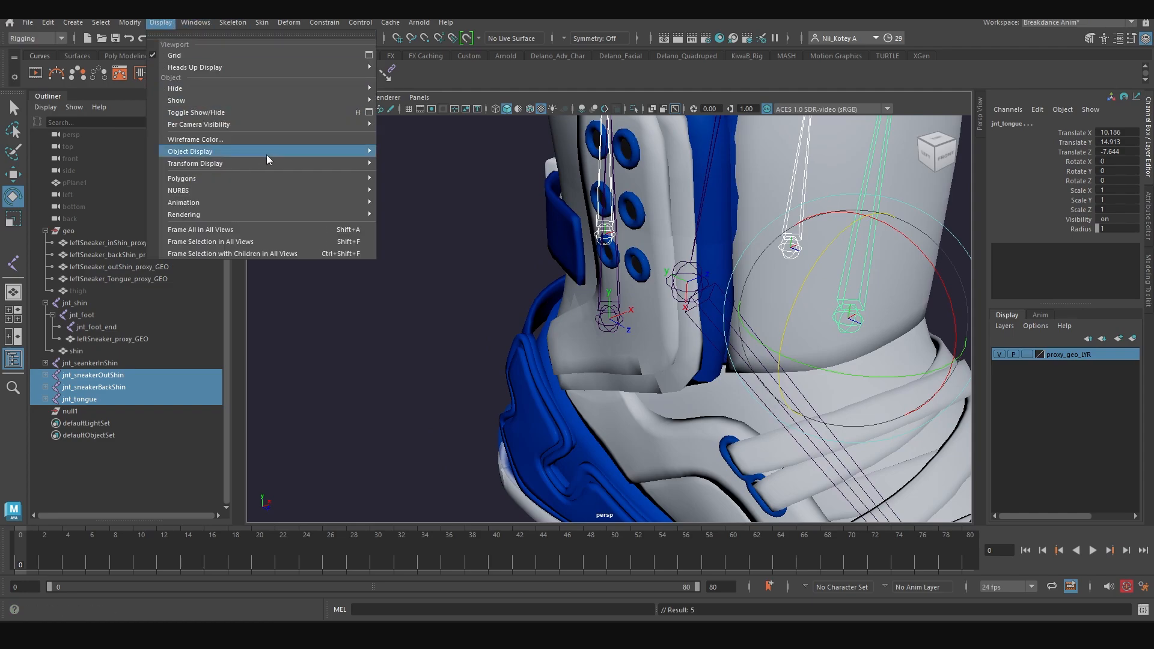
mouse_move(278, 162)
click(449, 164)
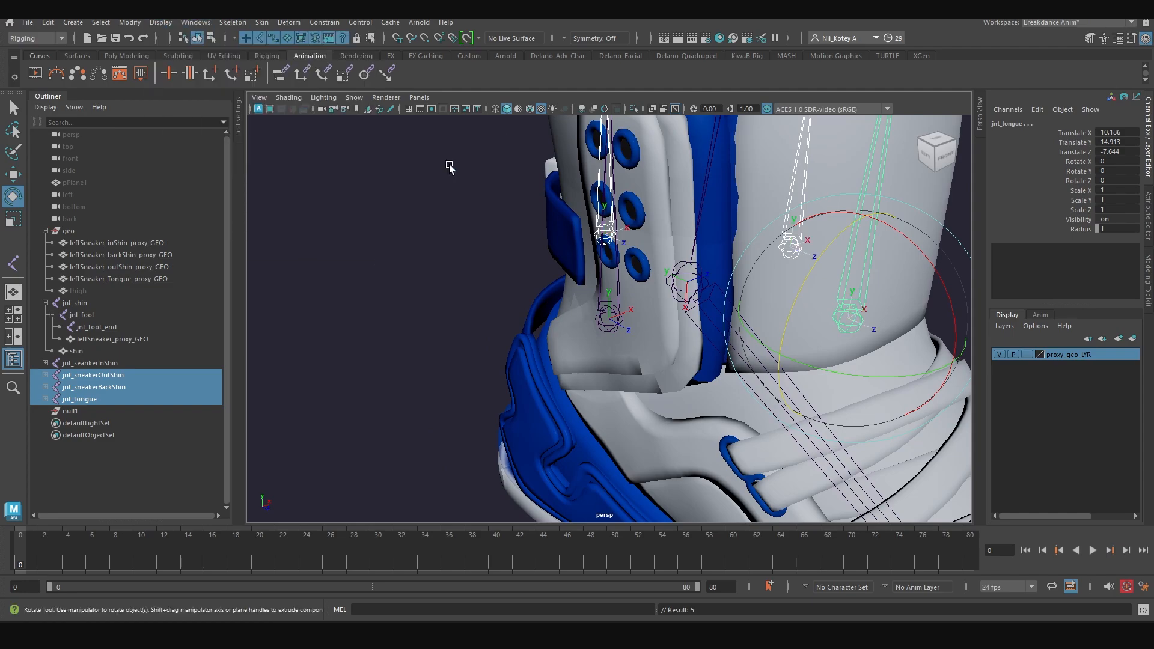
click(380, 305)
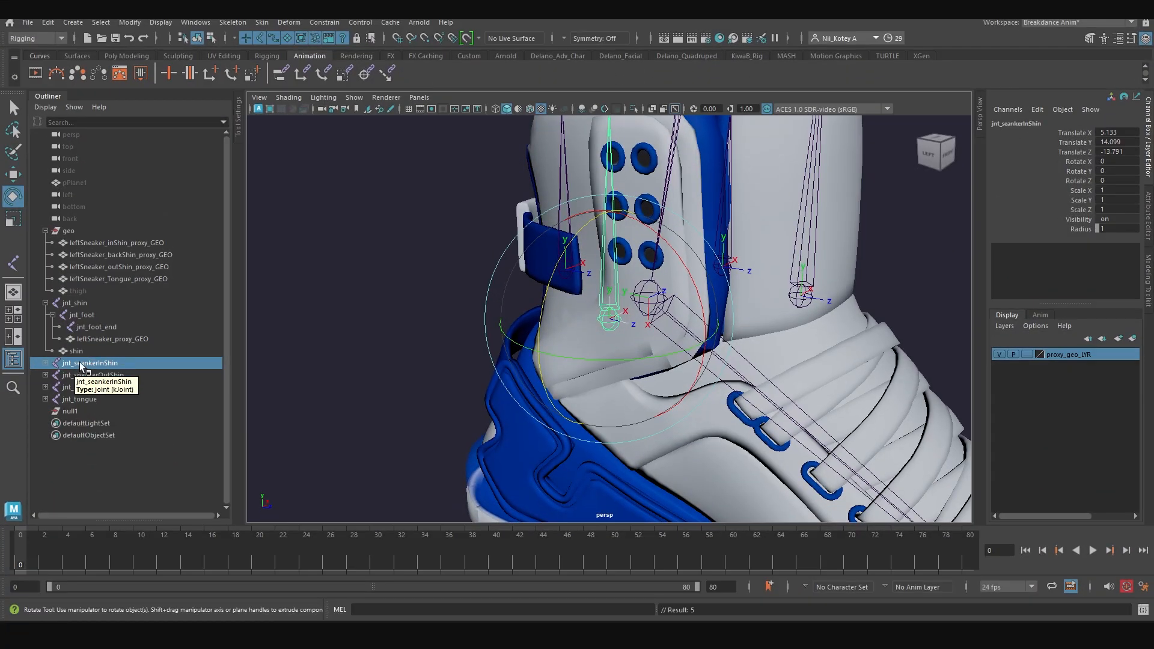
Parent the inner shin's root joint under its matched group null1, trial-rotate the group and undo the rotation
drag(90, 364, 75, 412)
click(77, 399)
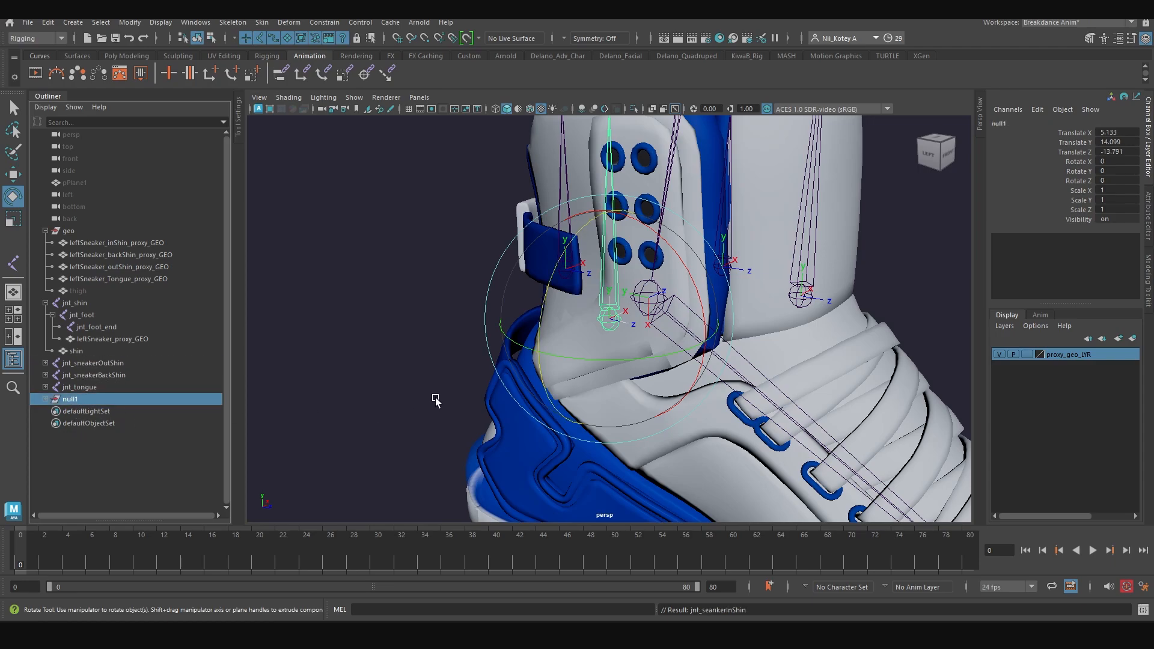
alt+drag(439, 399, 484, 378)
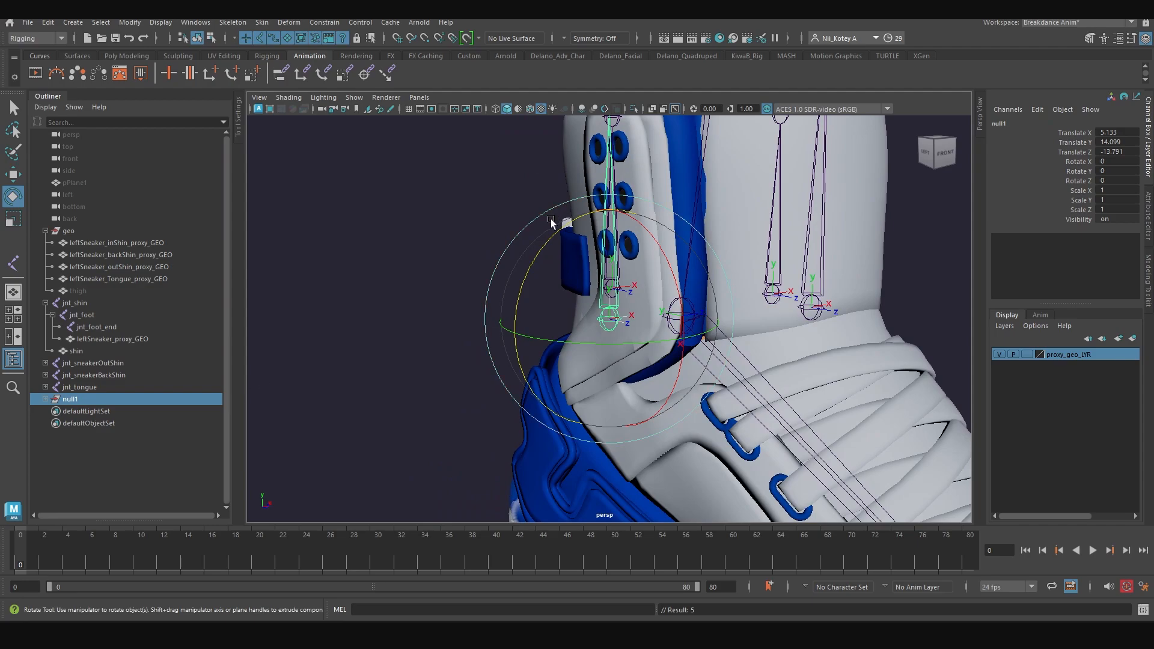
drag(553, 224, 496, 344)
key(ctrl+z)
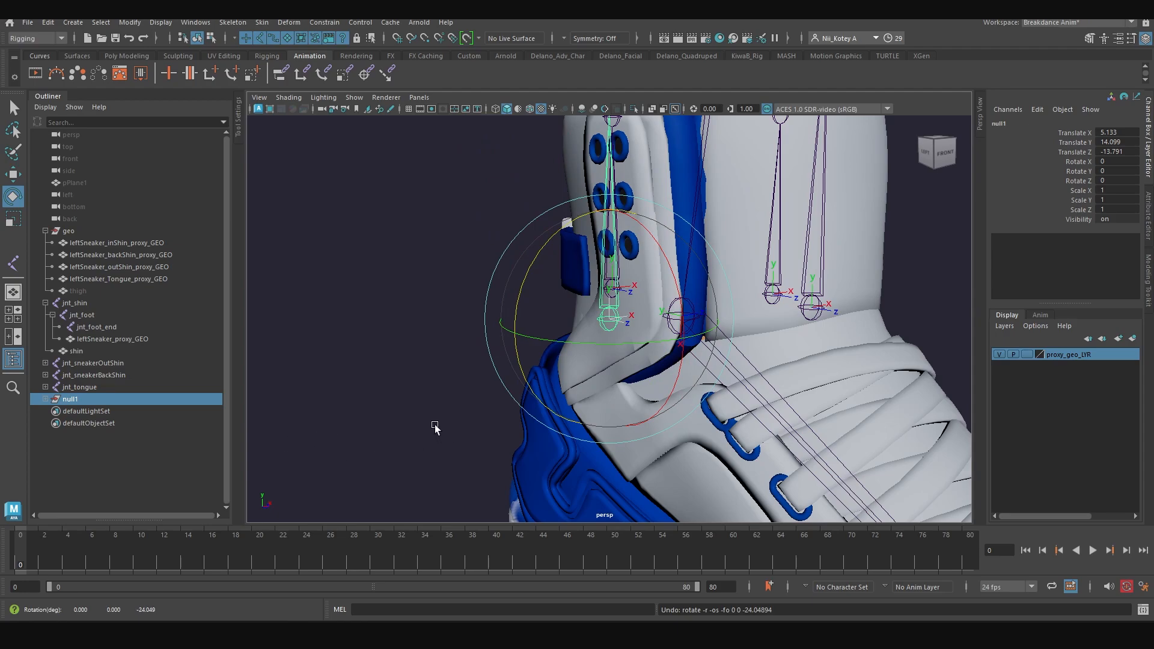
click(45, 399)
Create another empty group with nothing selected and match all its transforms to the back shin's root joint
alt+drag(327, 333, 401, 361)
click(401, 360)
key(ctrl+g)
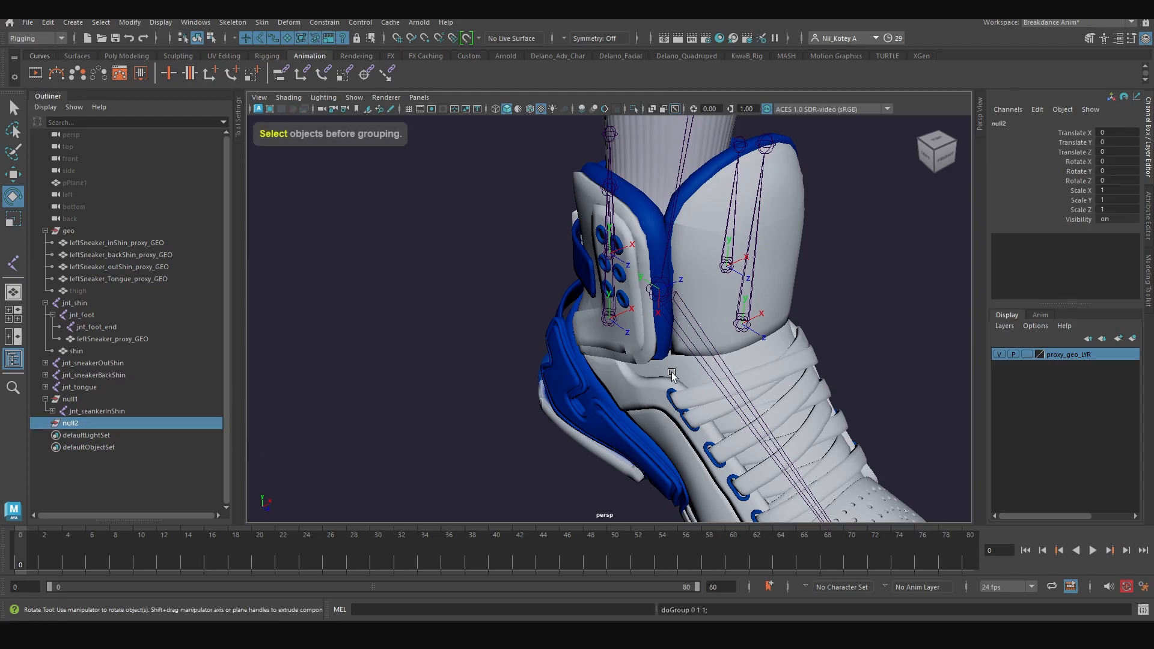
alt+drag(671, 374, 478, 334)
shift+click(472, 329)
click(137, 23)
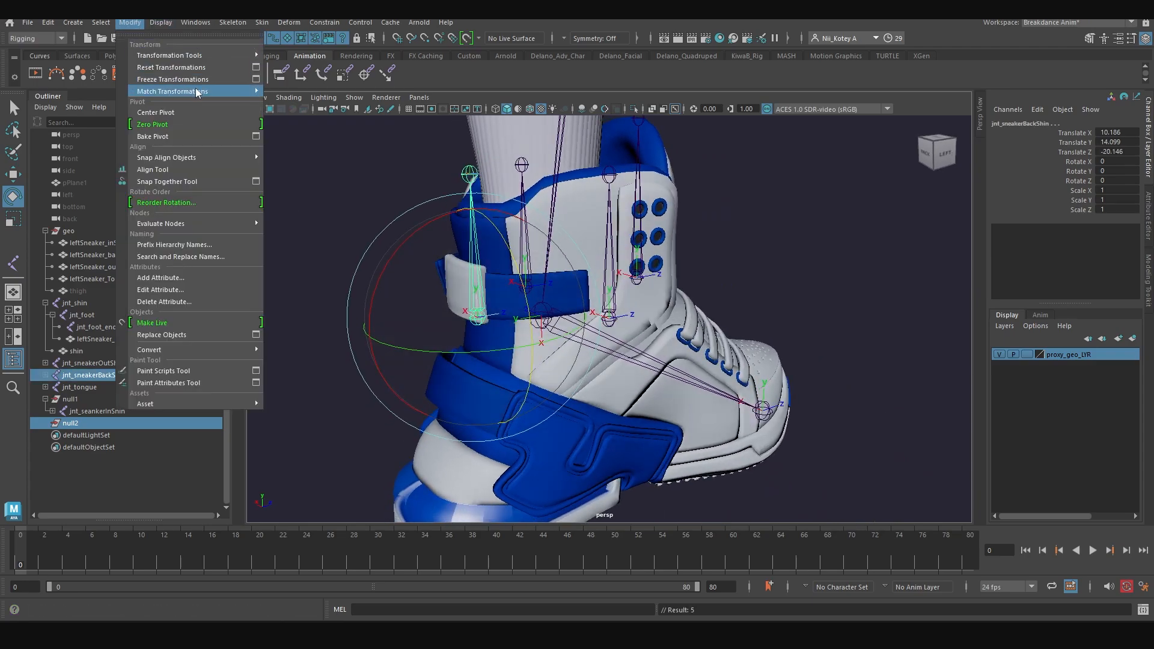
mouse_move(219, 91)
click(324, 86)
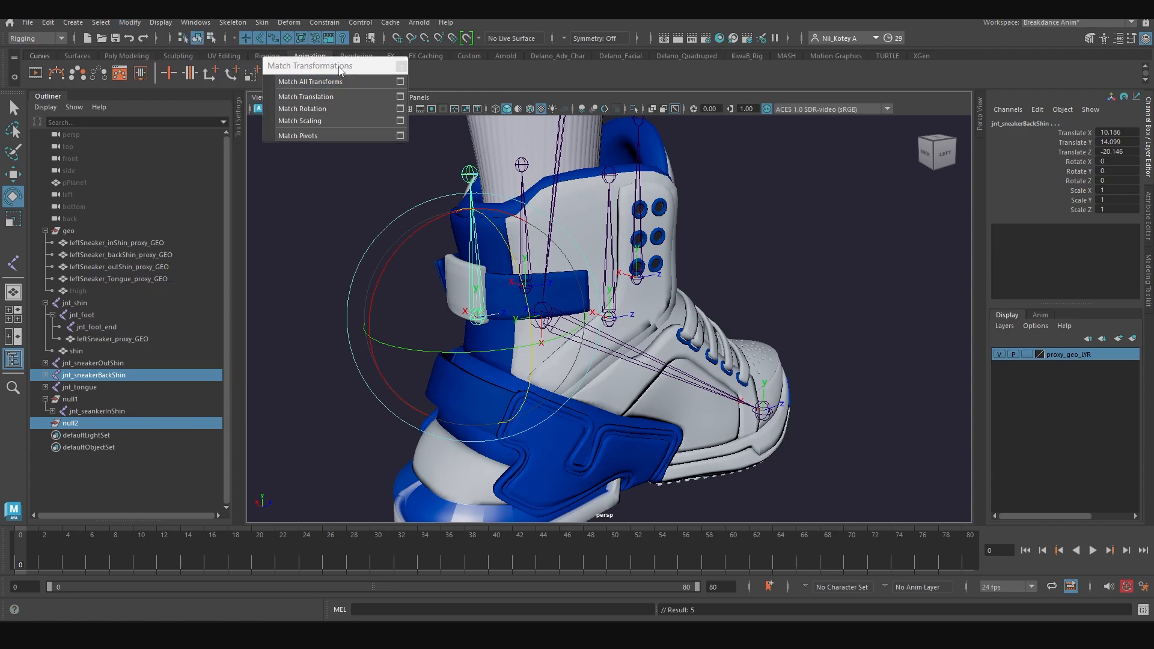
click(301, 149)
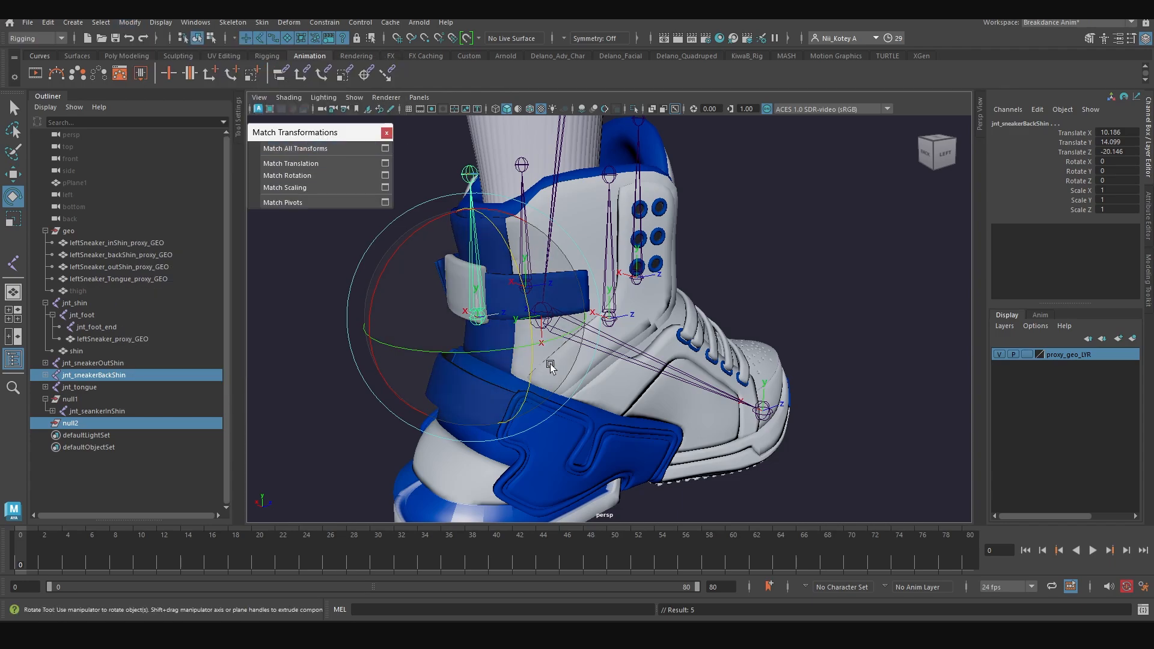
Parent jnt_sneakerBackShin under its matched group null2 and expand the group to check the hierarchy
alt+drag(556, 391, 499, 317)
alt+middle_drag(500, 316, 523, 293)
click(291, 406)
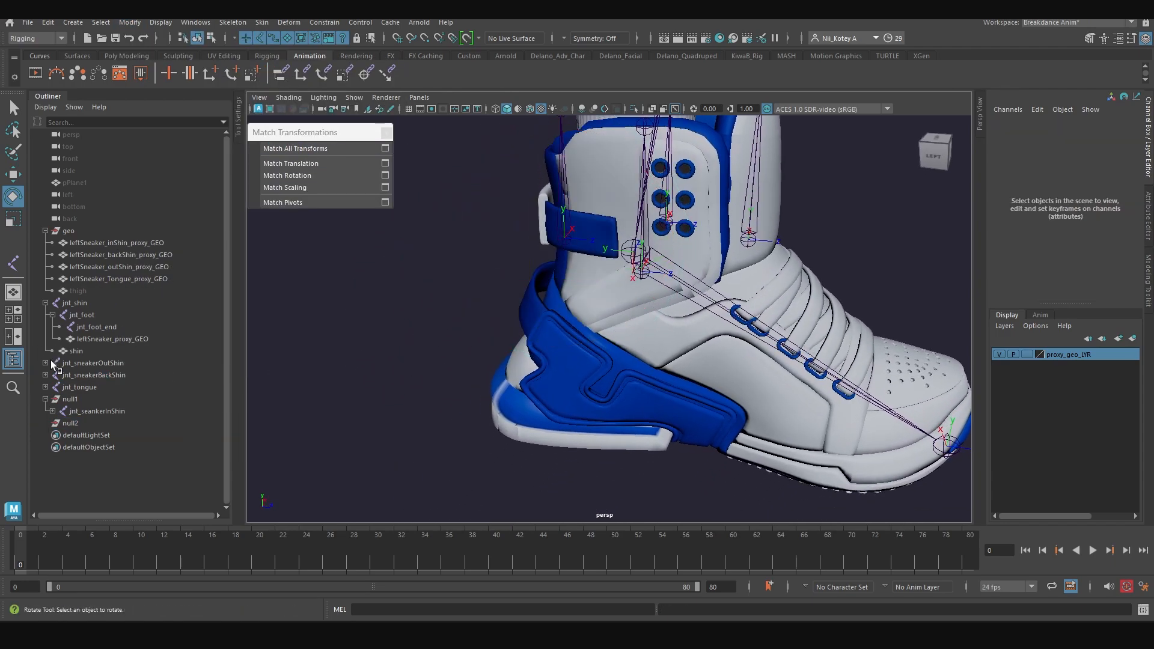
click(95, 375)
middle_drag(99, 375, 81, 424)
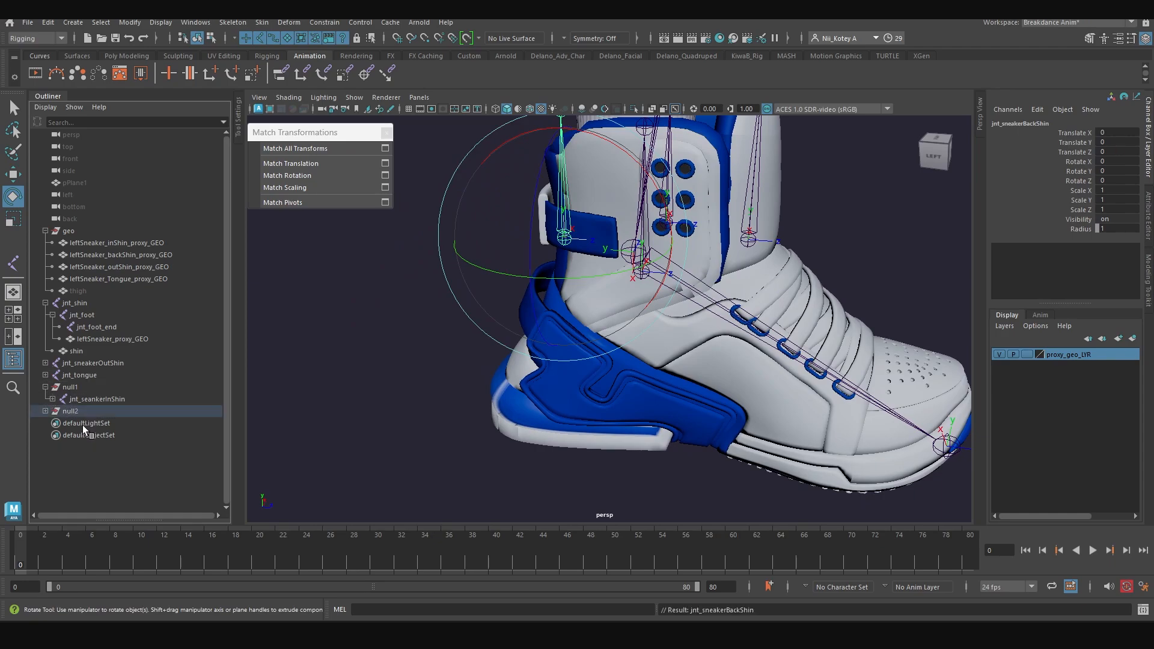
click(44, 411)
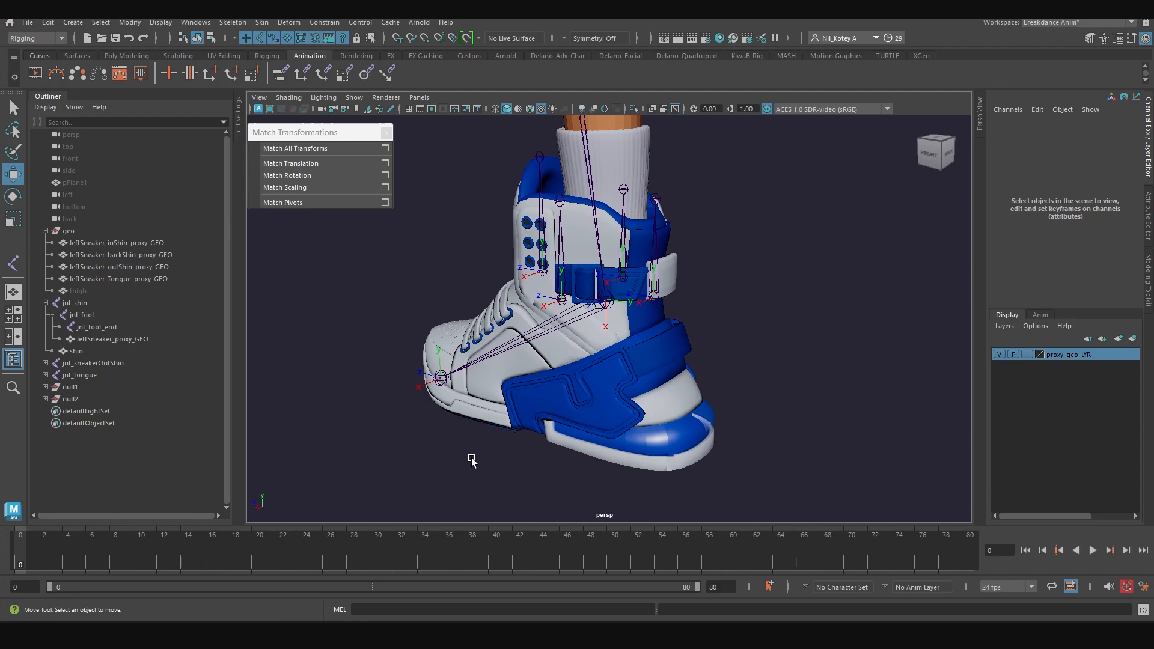
Create an empty group for the outer shin and match all its transforms to jnt_sneakerOutShin
key(ctrl+g)
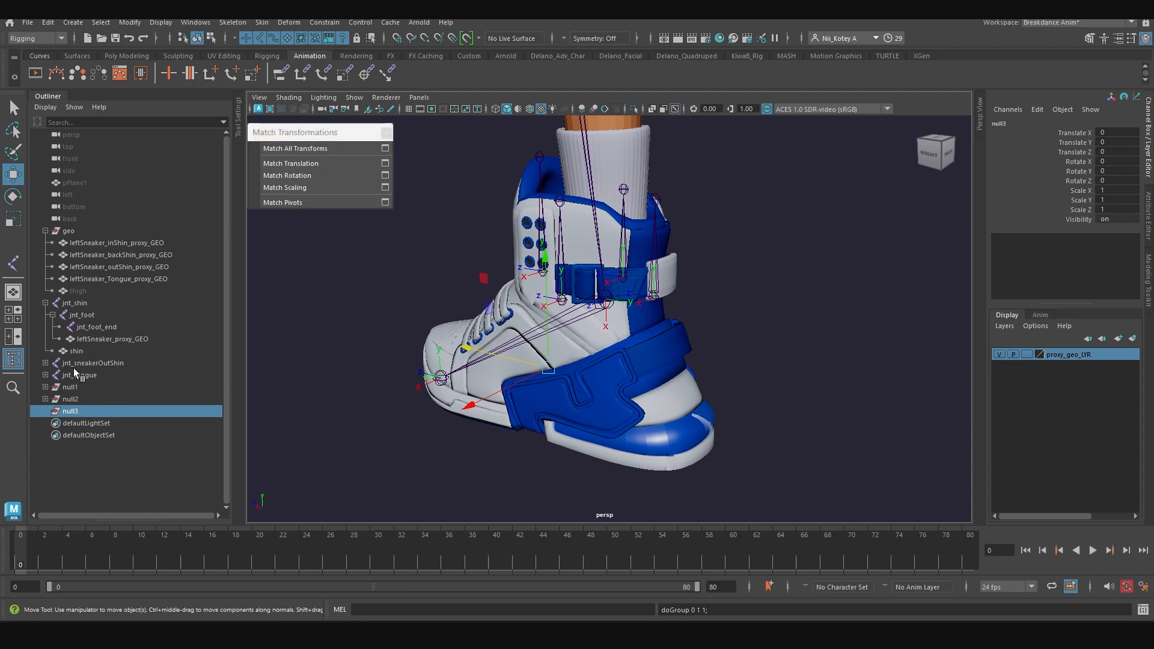
ctrl+click(96, 363)
alt+drag(278, 380, 478, 369)
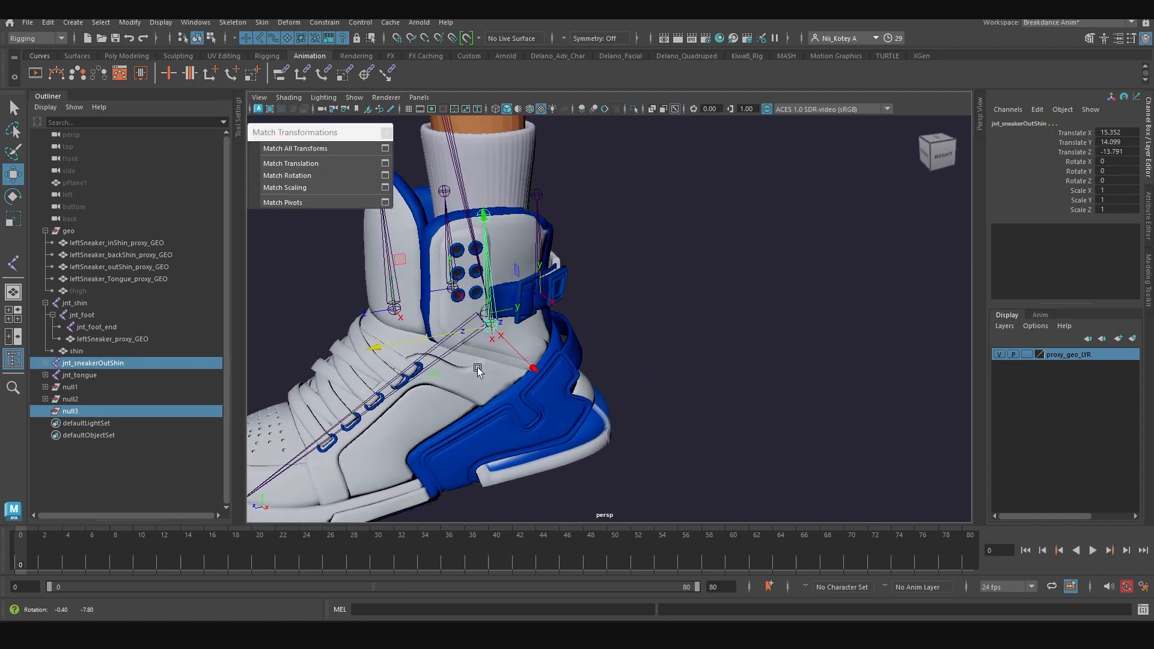
click(310, 149)
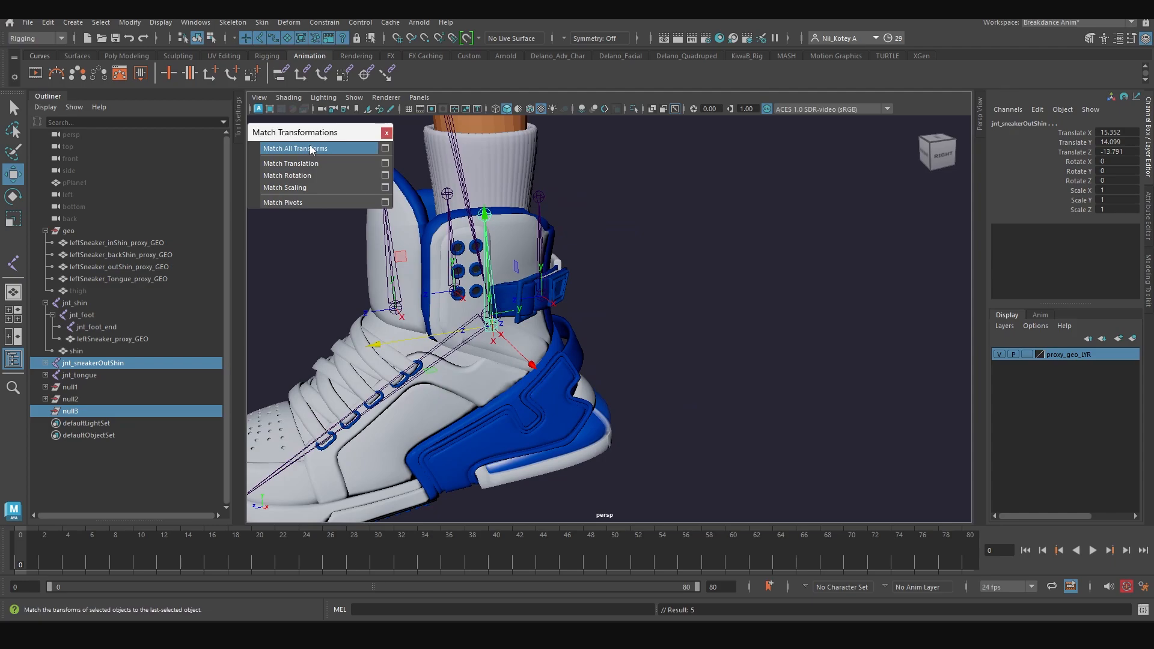
Parent jnt_sneakerOutShin under its matched group null3 and clear the selection
click(88, 364)
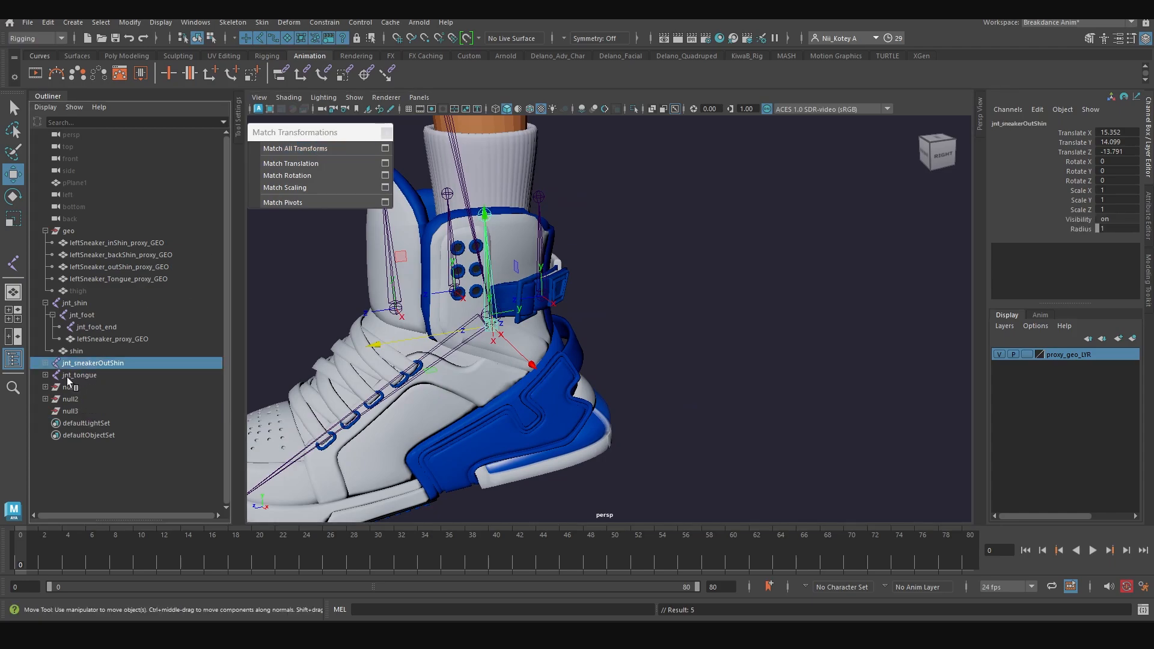
middle_drag(89, 363, 76, 411)
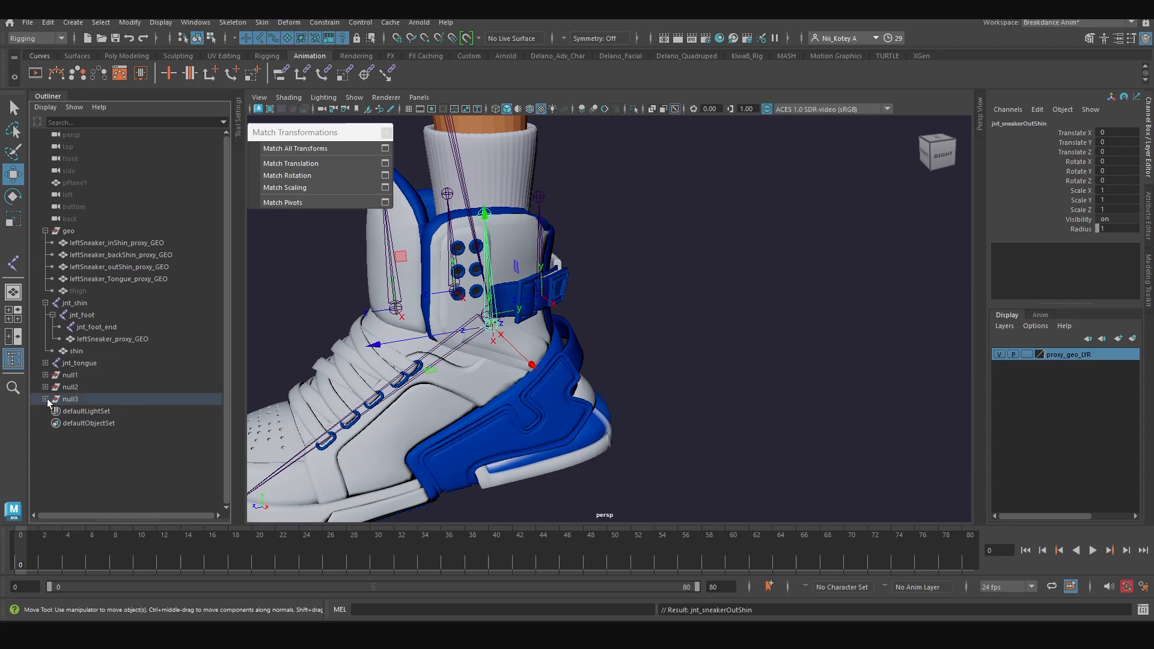
click(685, 378)
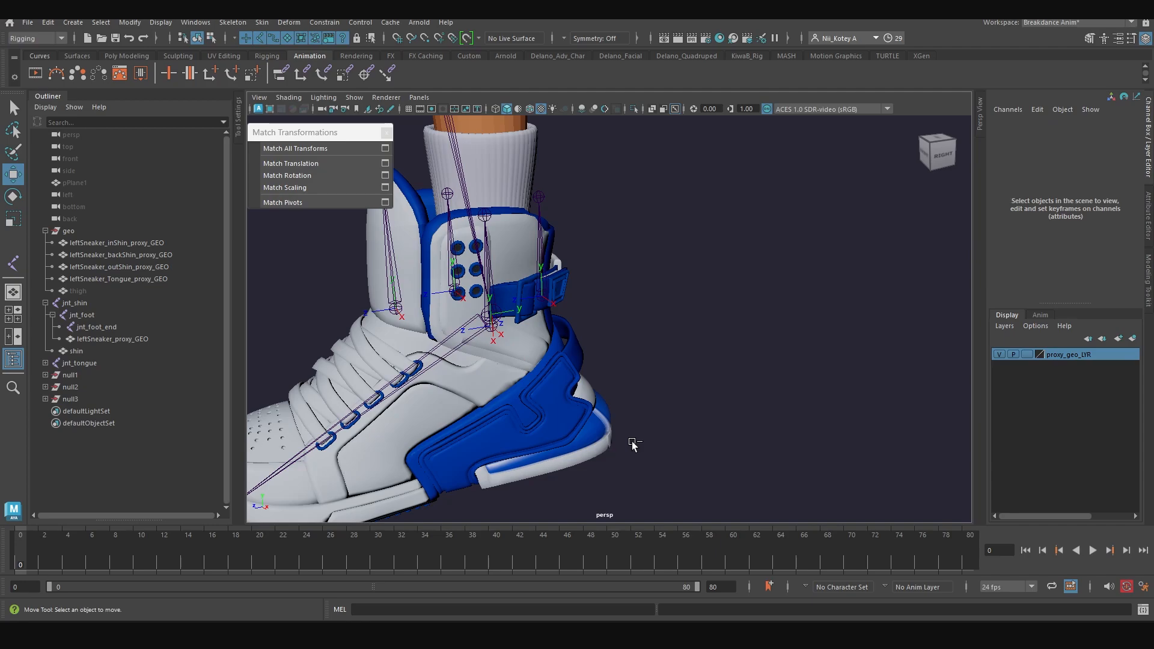
Create an empty group for the tongue and match all its transforms to jnt_tongue
key(ctrl+g)
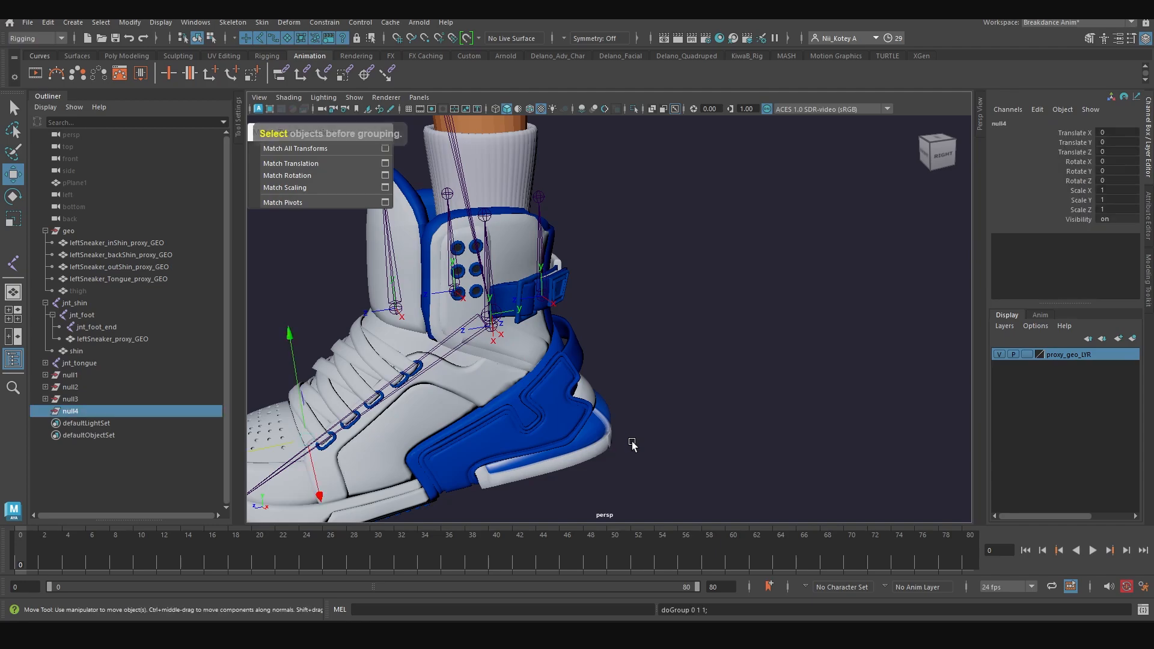
alt+drag(549, 434, 673, 434)
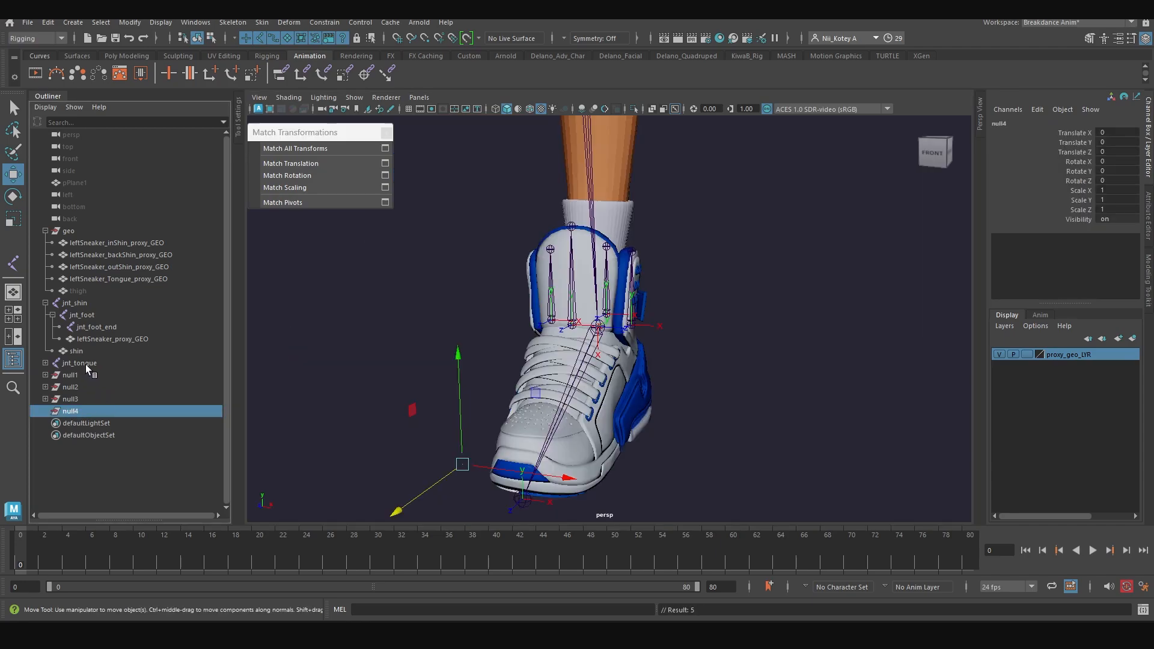
ctrl+click(86, 364)
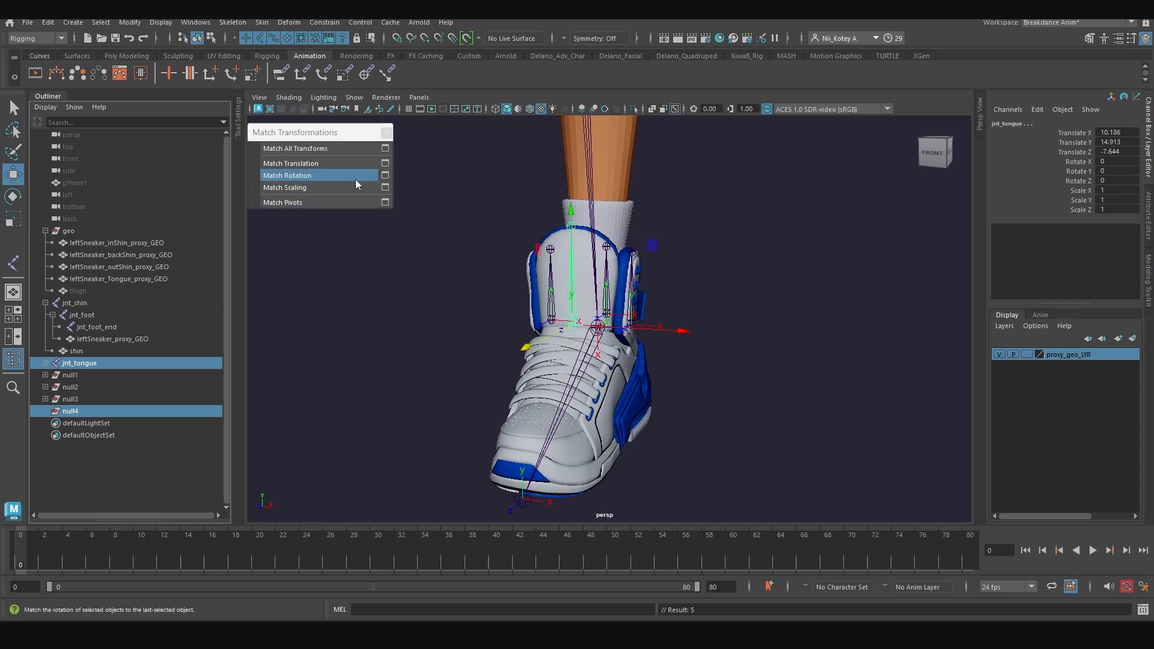
click(322, 151)
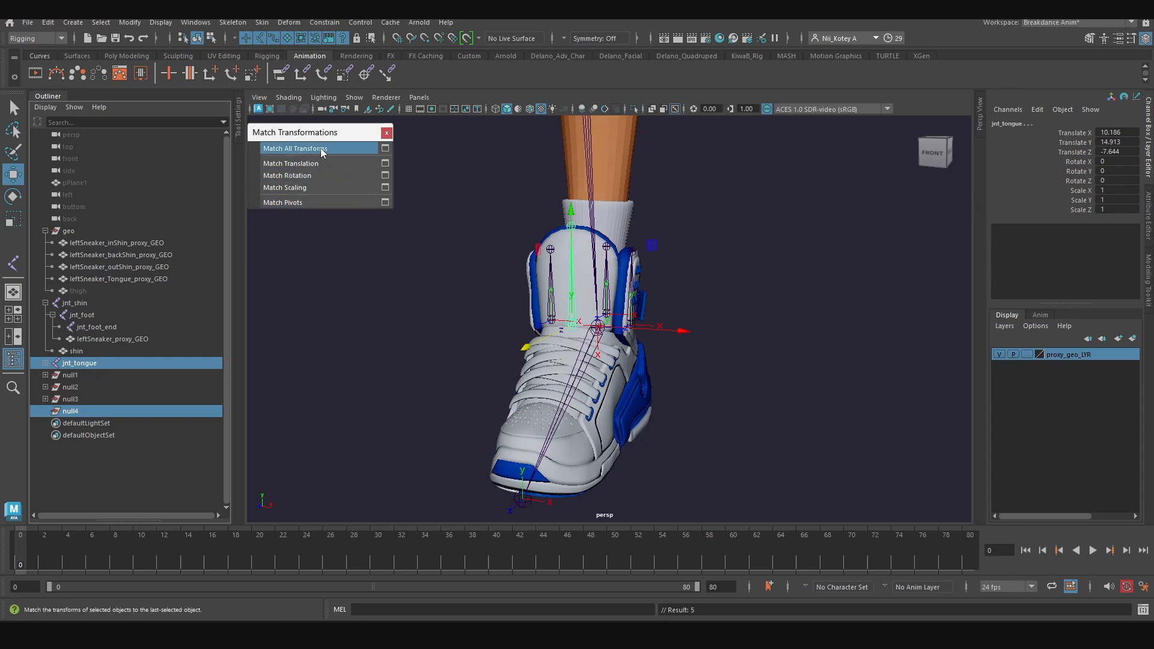
Parent jnt_tongue under its matched group null4
click(356, 383)
click(91, 362)
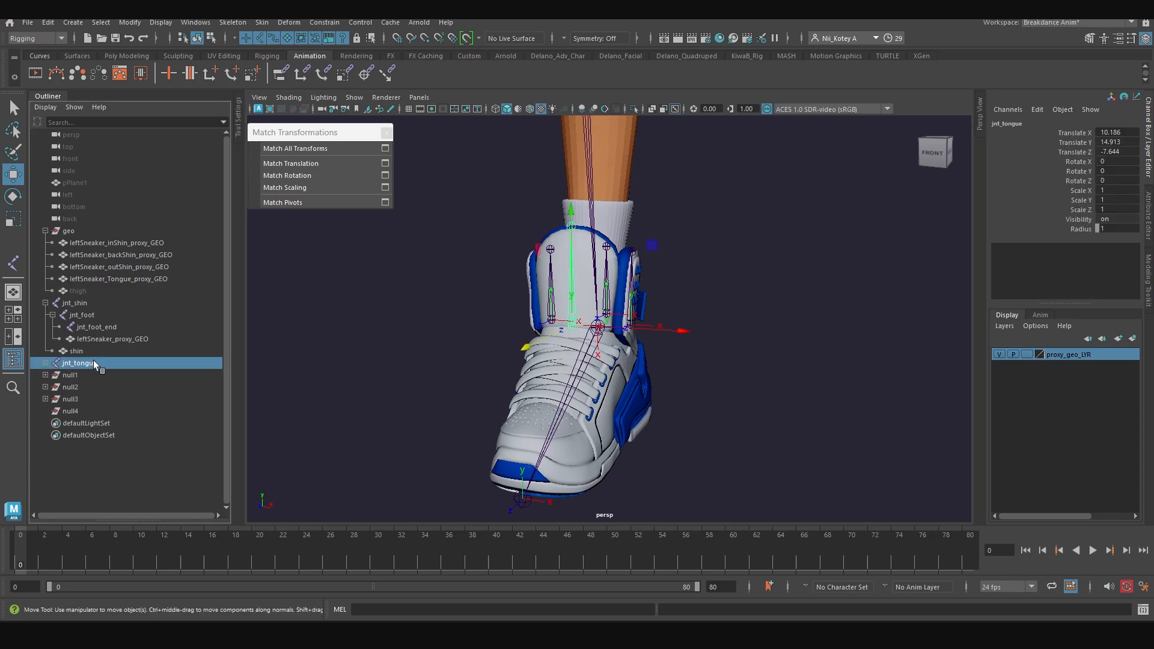
middle_drag(92, 363, 73, 410)
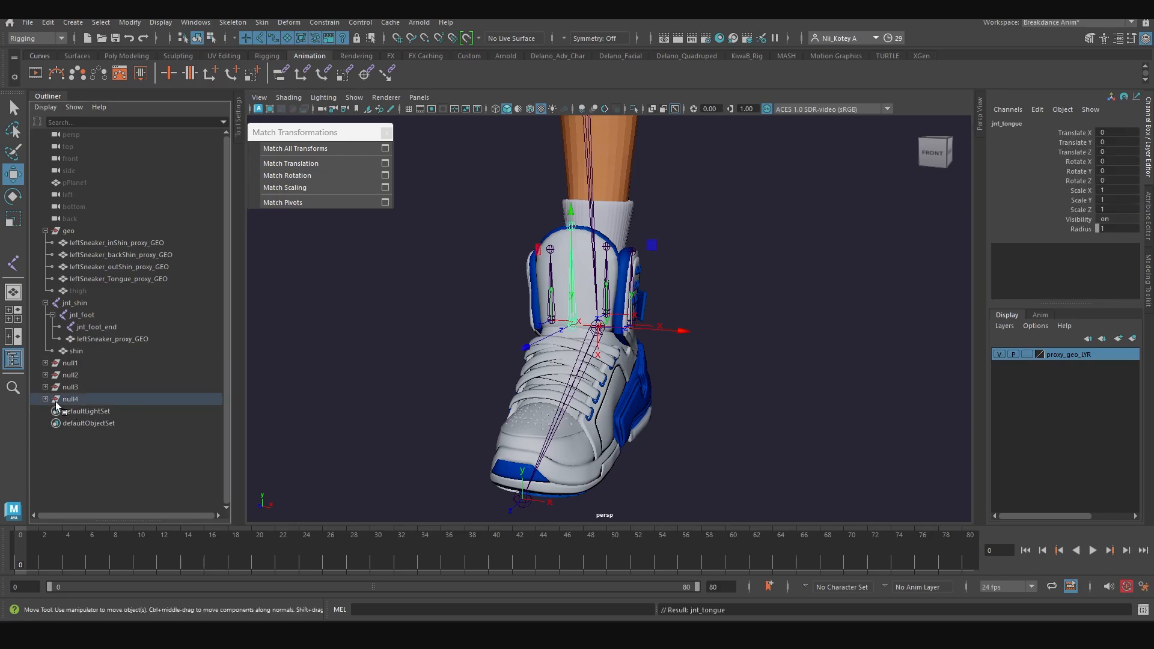
Rename the null1 group as jnt_seankerInShin_grp, reusing the name of its child joint
click(72, 364)
click(45, 363)
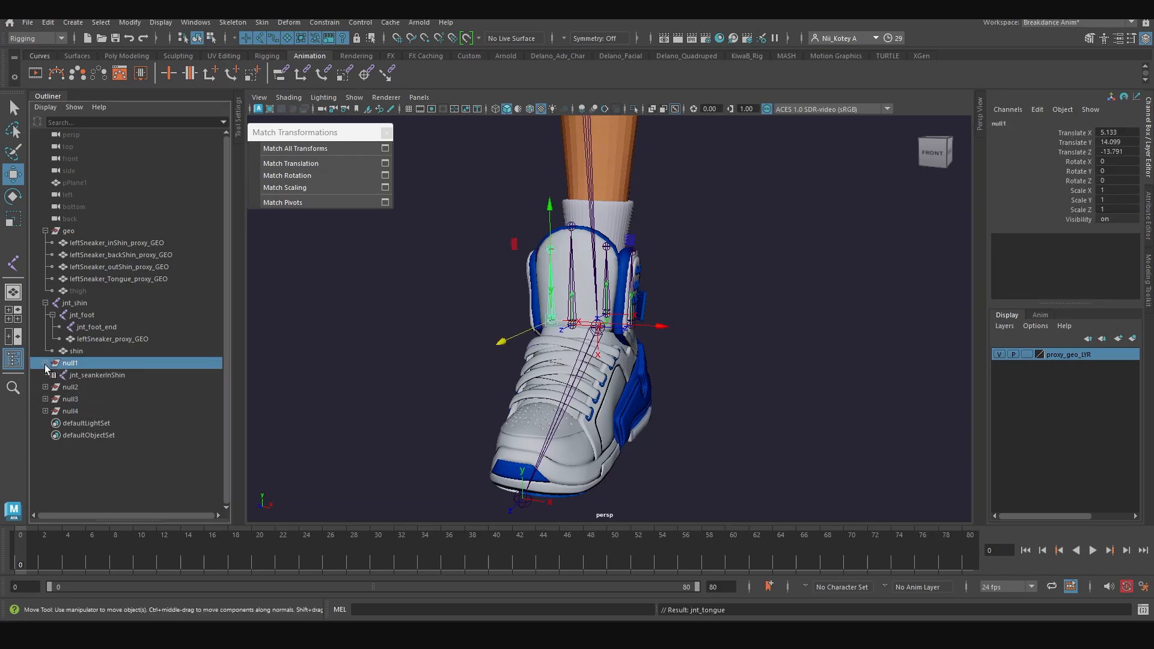
double_click(77, 376)
key(ctrl+c)
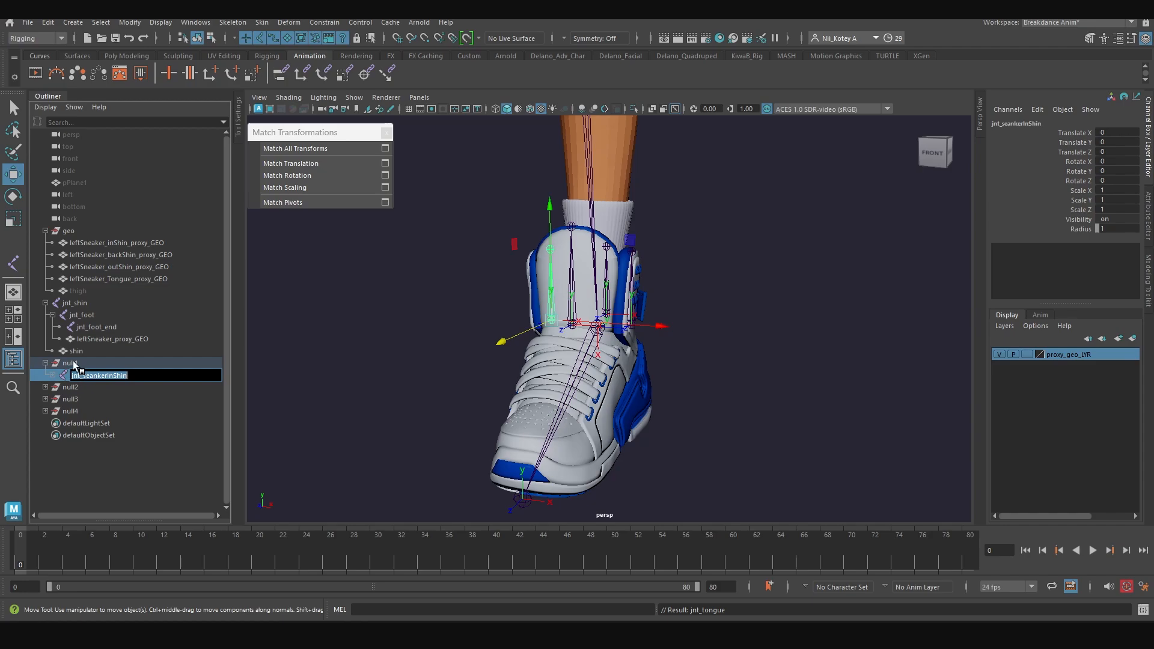
double_click(74, 364)
key(ctrl+v)
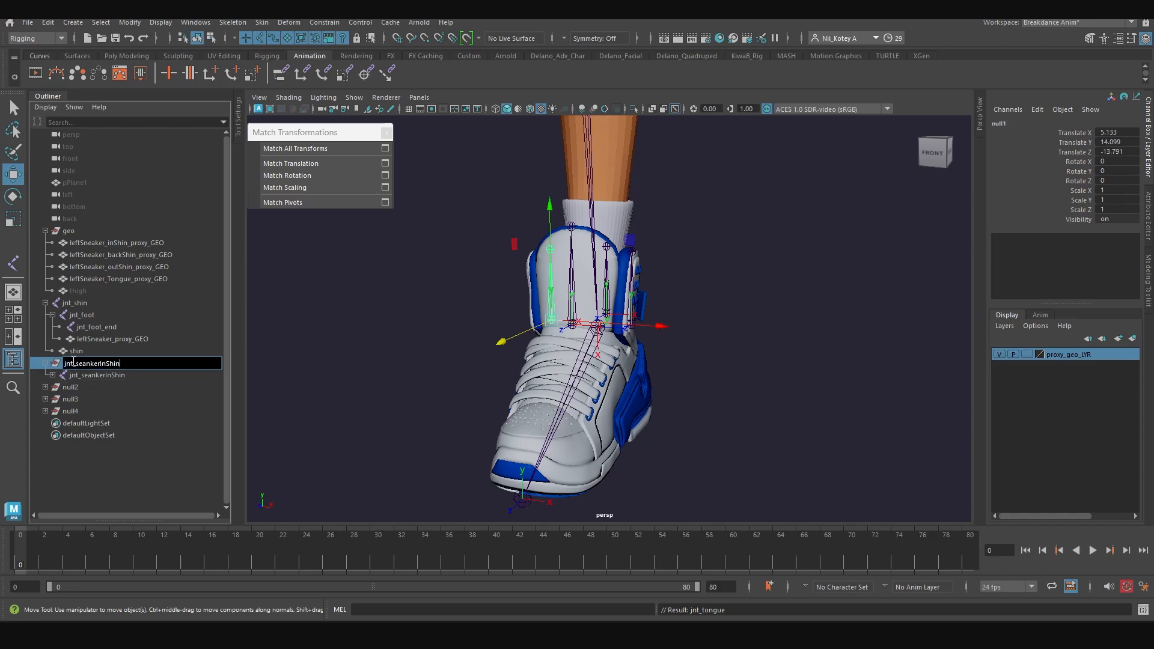
key(Return)
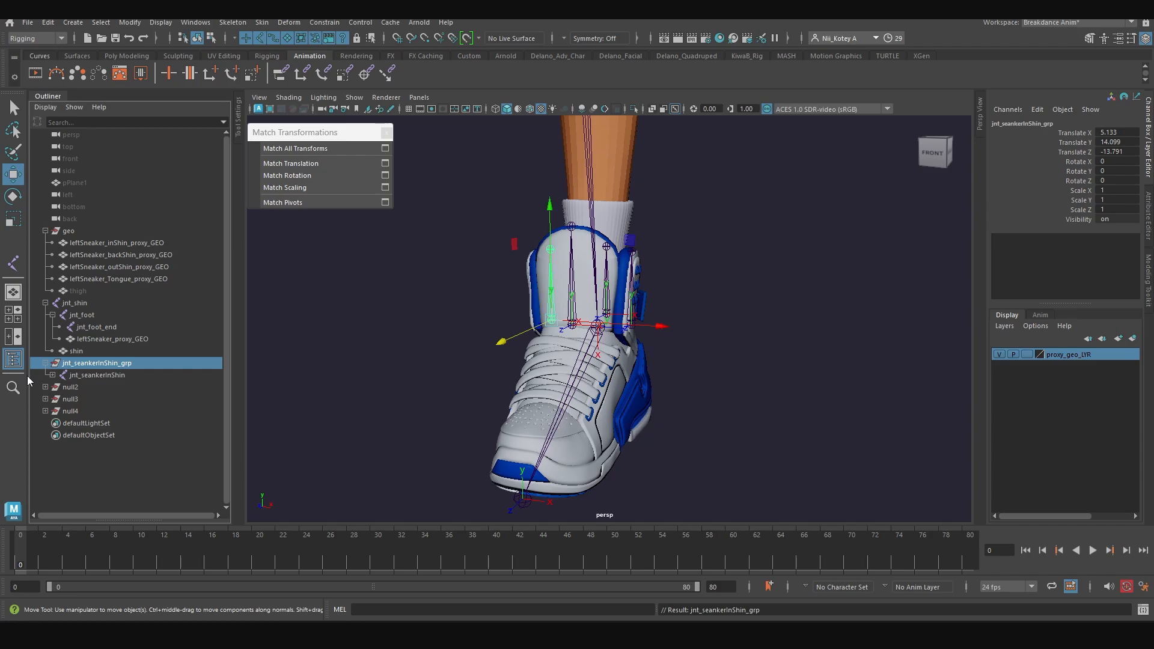
Rename the null2 group as jnt_sneakerBackShin_grp, reusing the name of its child joint
click(45, 387)
double_click(79, 399)
key(ctrl+c)
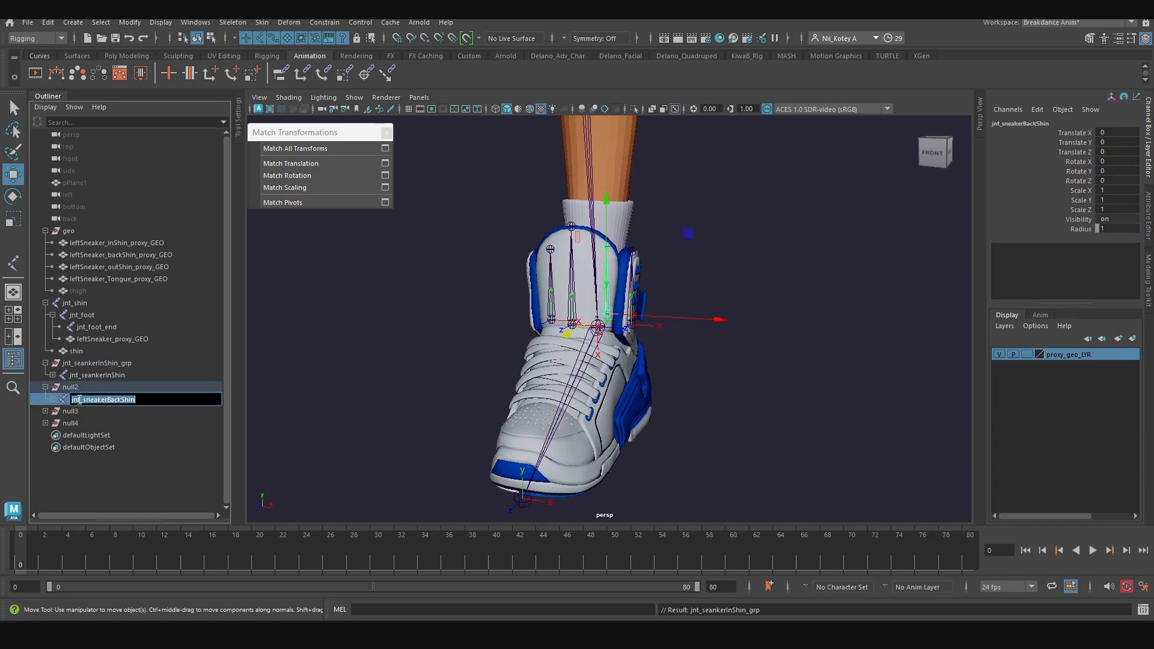
double_click(71, 388)
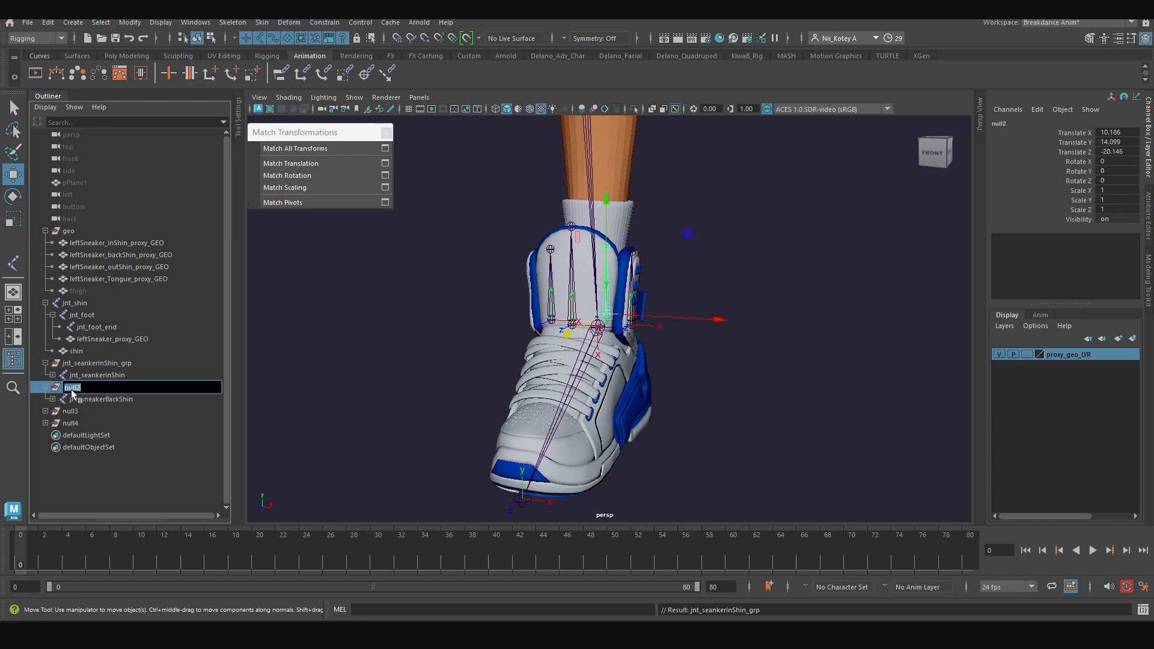
key(ctrl+v)
key(Return)
Rename the null3 group as jnt_sneakerOutShin_grp, reusing the name of its child joint
click(45, 411)
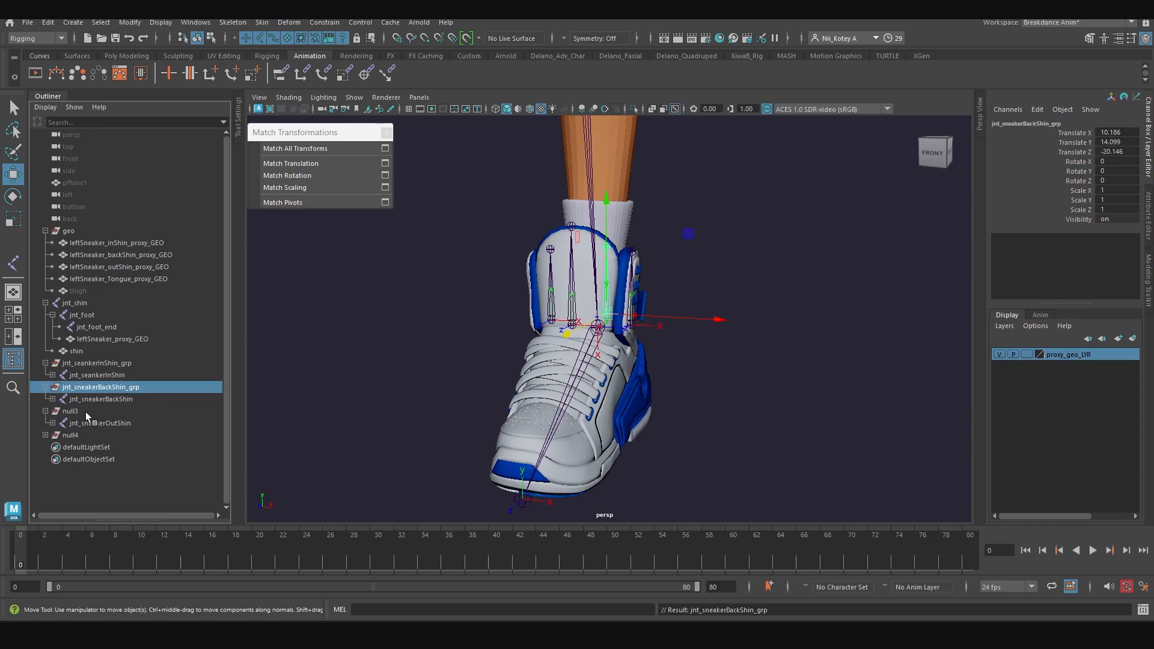
double_click(90, 424)
key(ctrl+c)
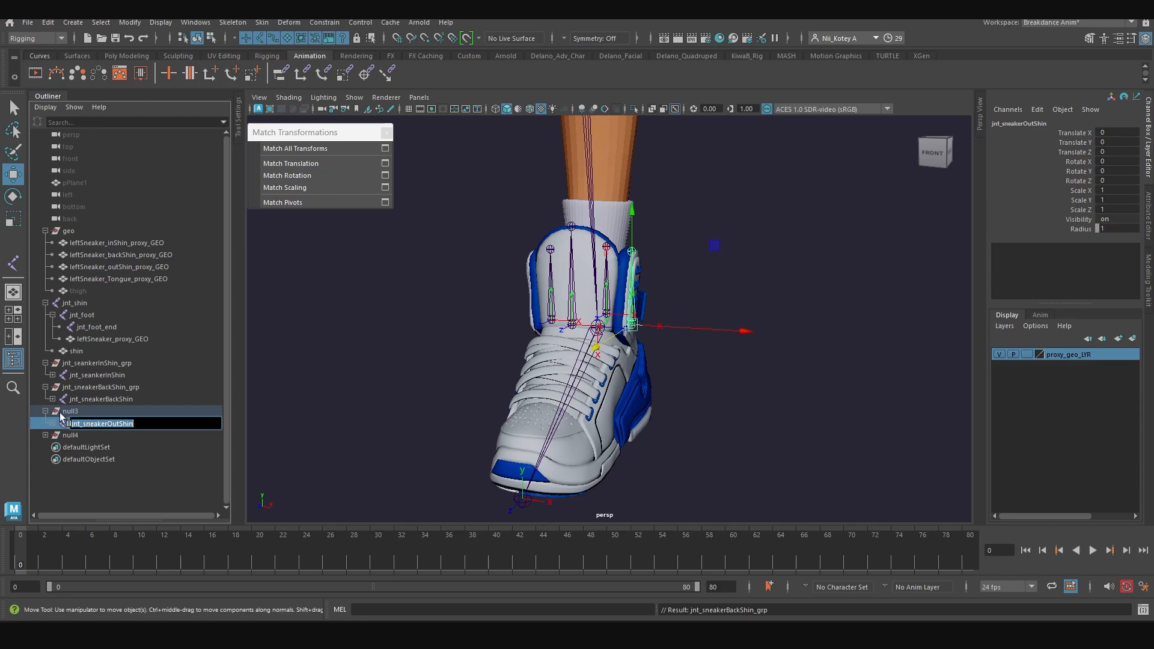
double_click(71, 414)
key(ctrl+v)
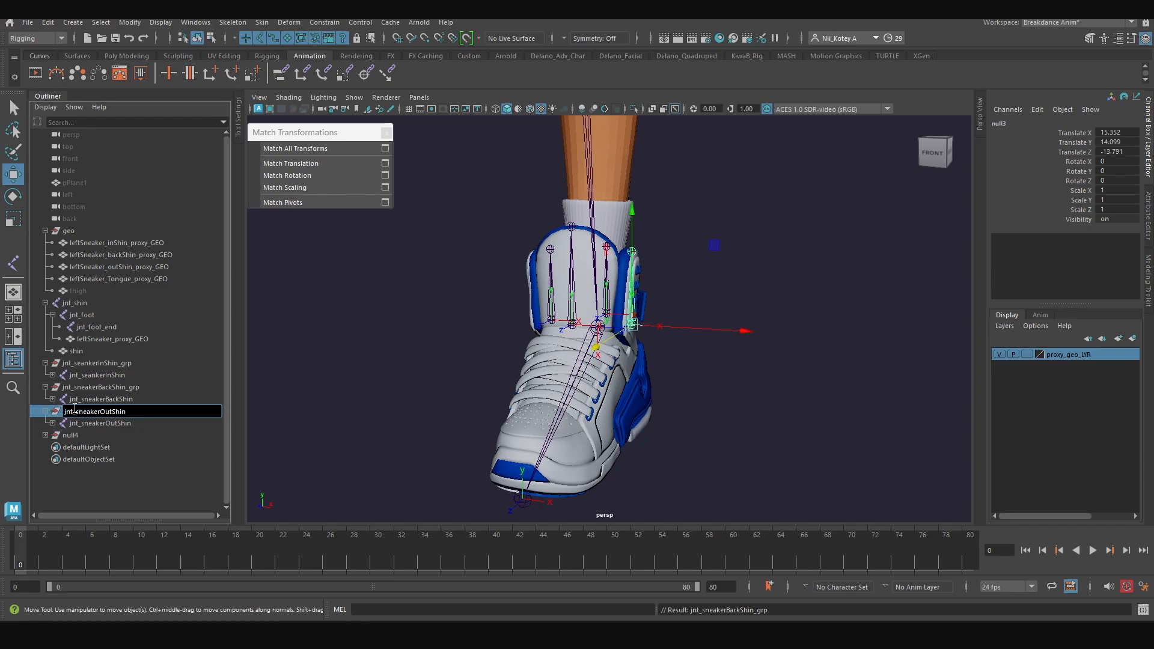
text(_grp)
key(Return)
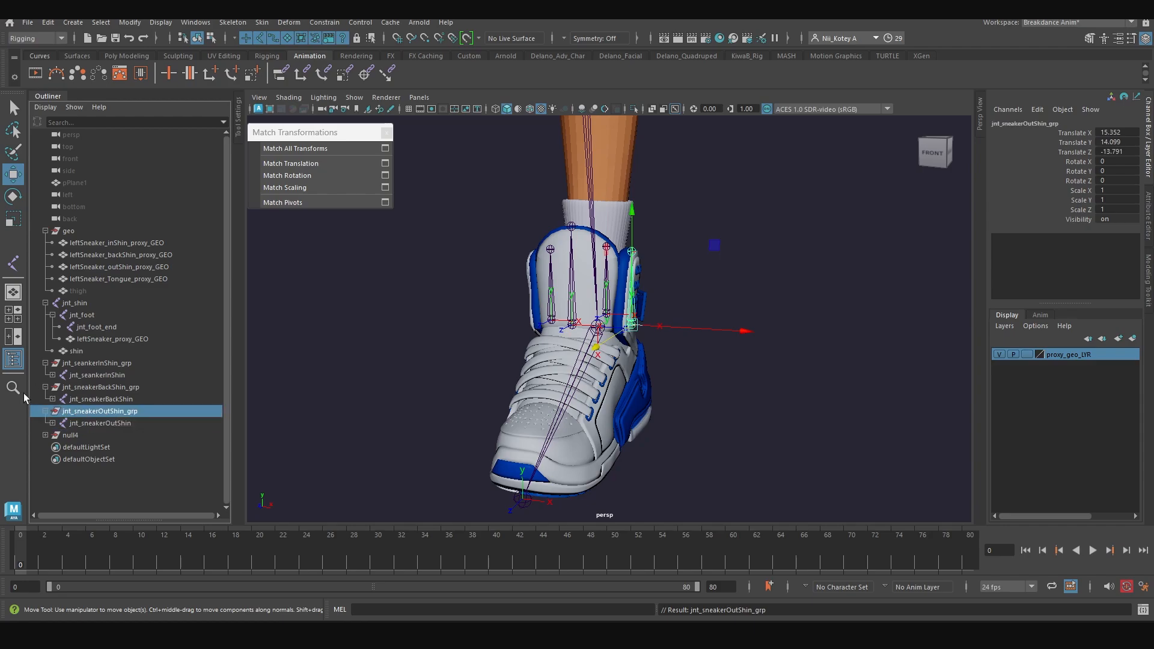
Rename the null4 group that holds the tongue joint as jnt_tongue_grp
click(45, 435)
click(71, 435)
double_click(85, 449)
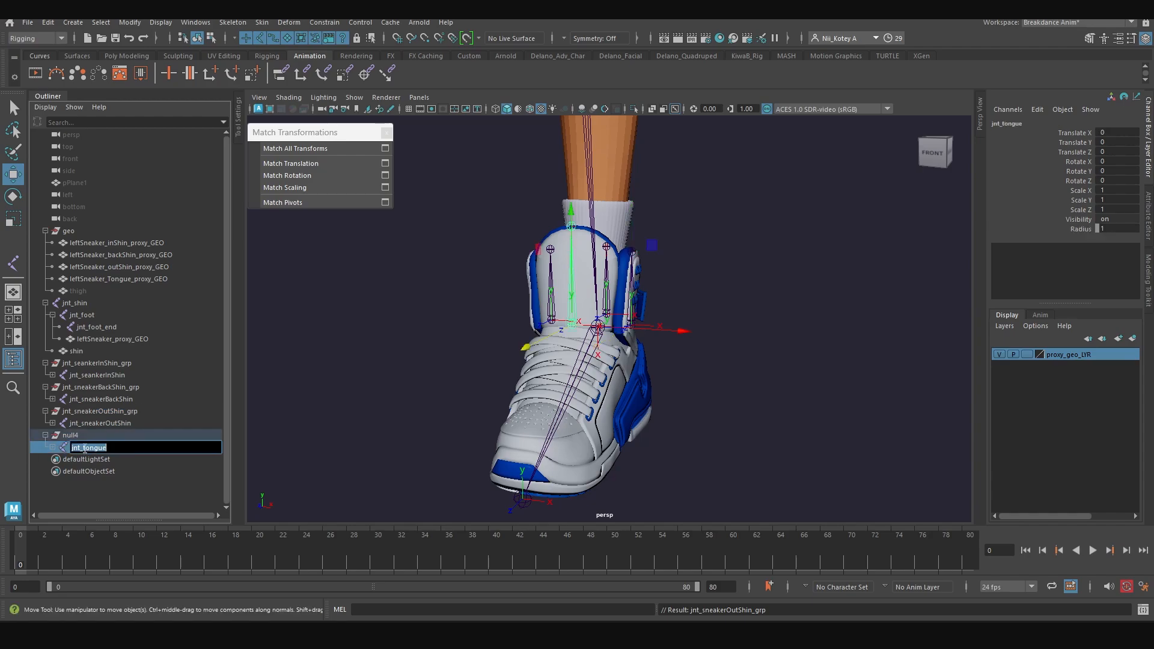
double_click(73, 436)
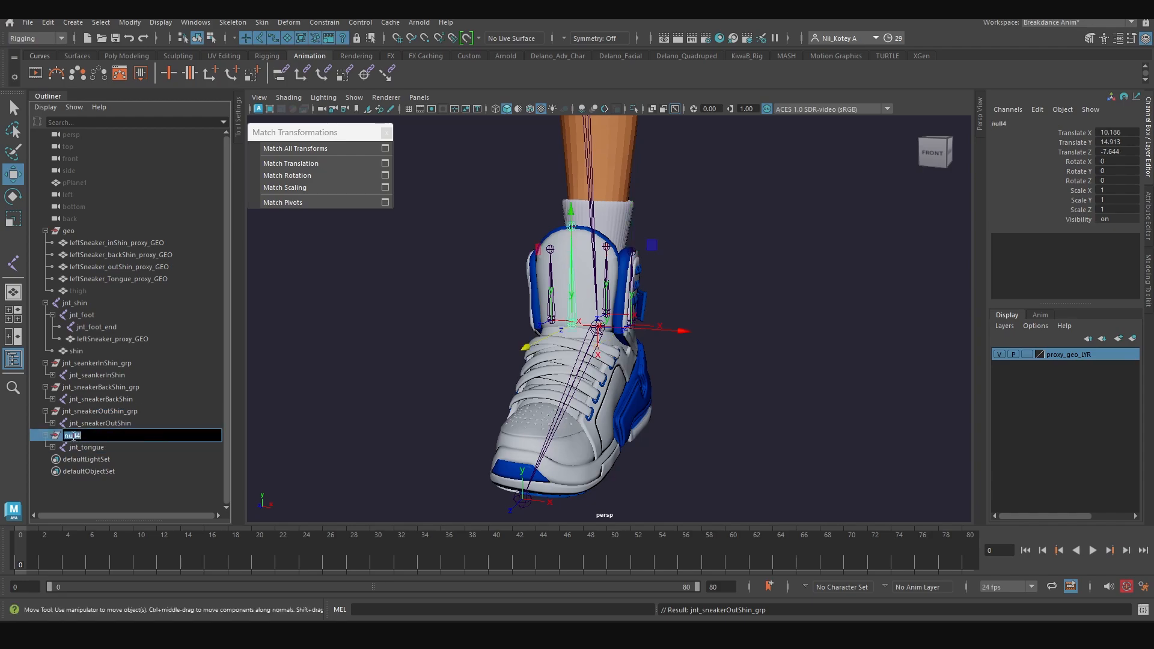
text(jnt_tongue_grp)
key(Return)
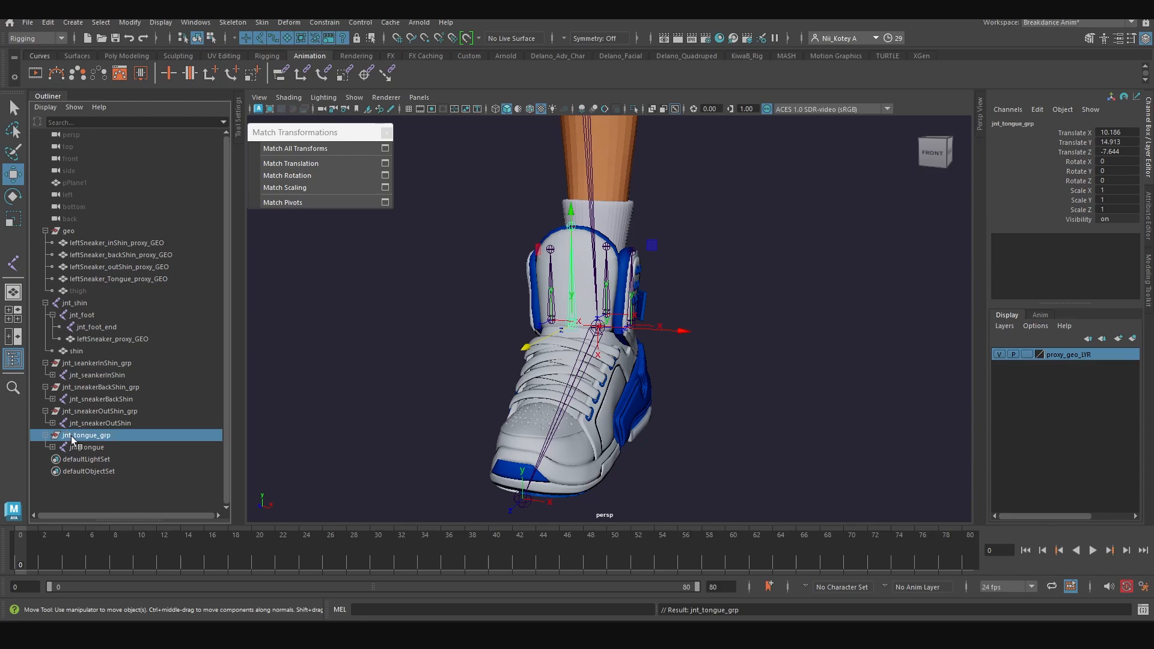
alt+drag(541, 365, 680, 358)
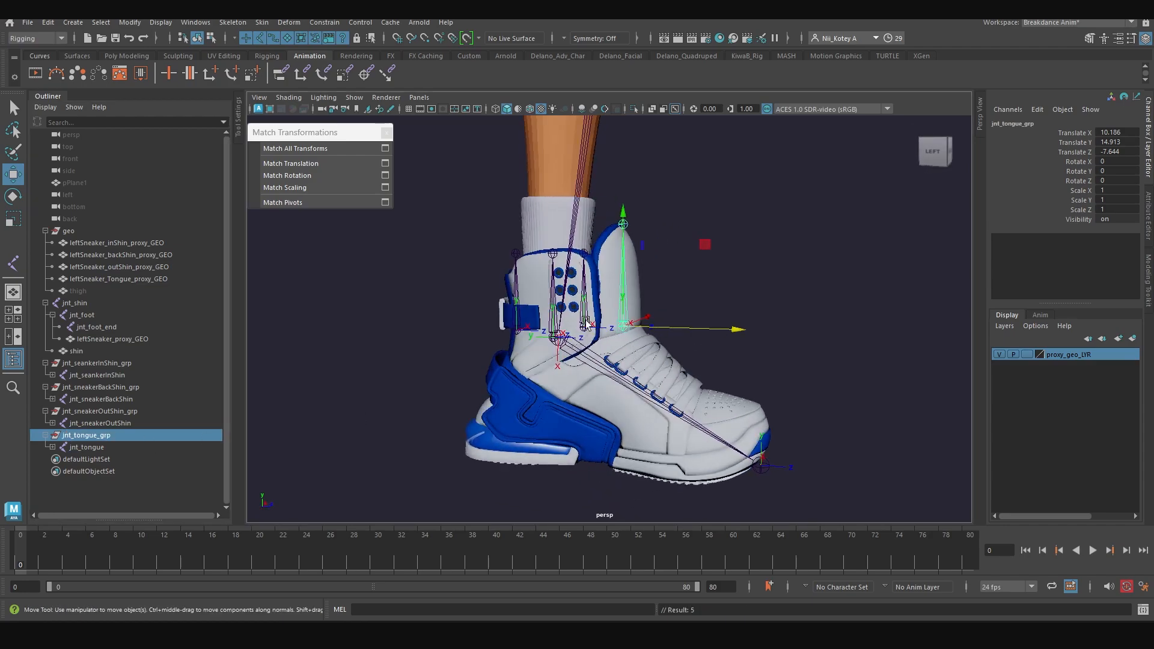
scroll(576, 322, up, 5)
click(554, 292)
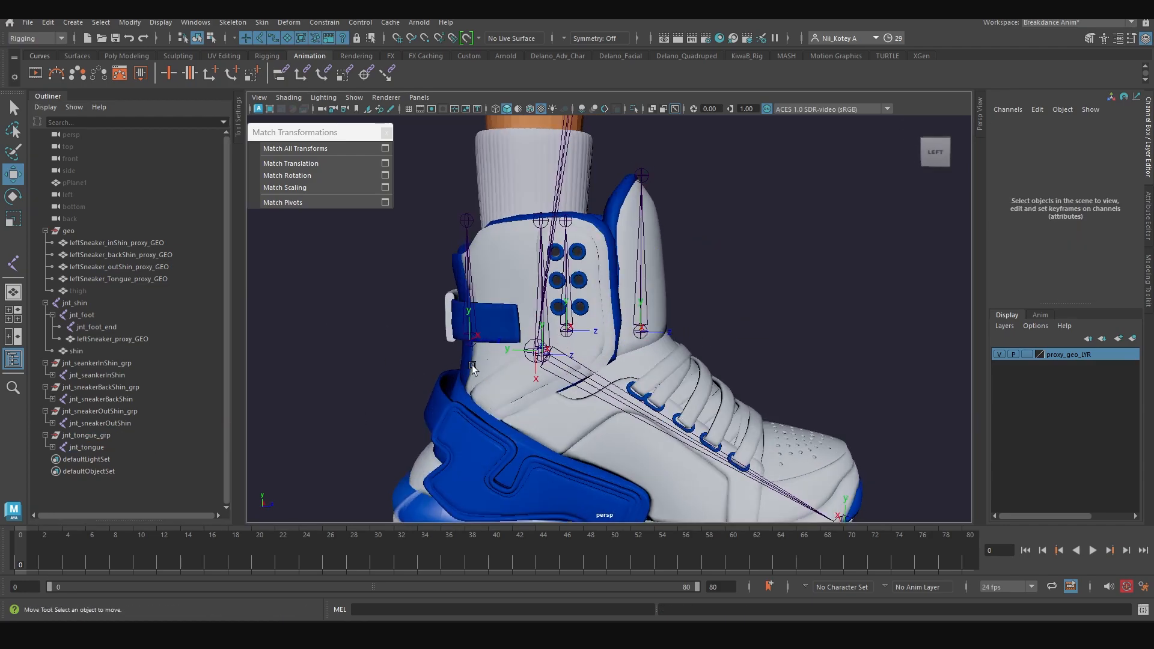
click(505, 248)
alt+drag(544, 283, 653, 281)
alt+drag(634, 354, 529, 339)
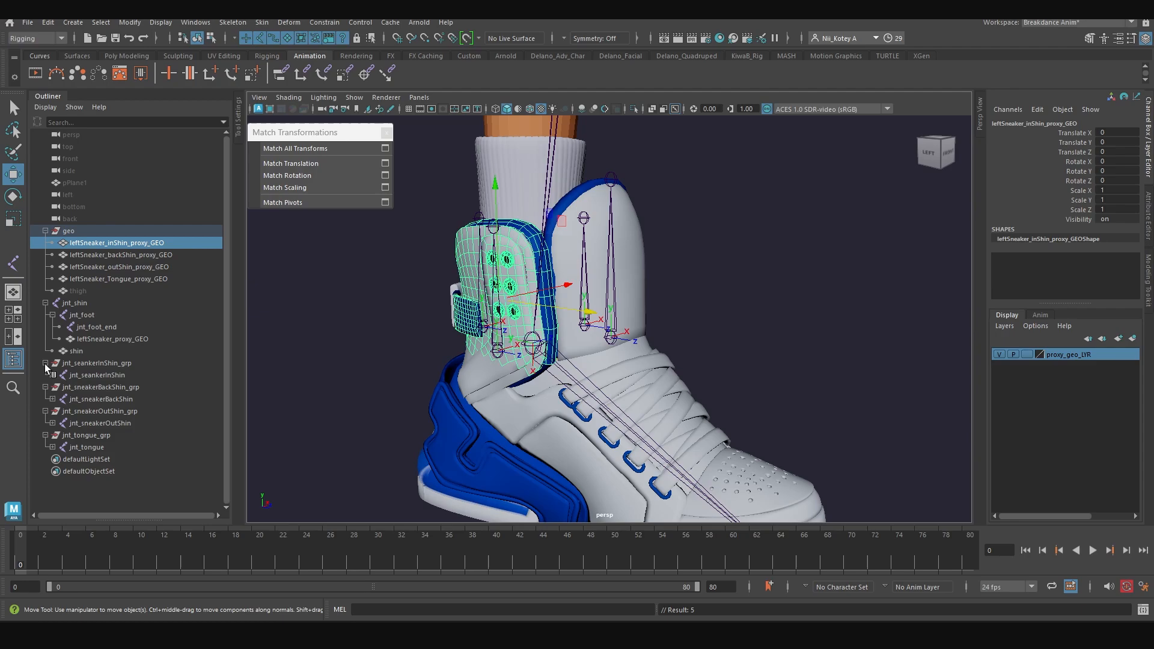
Collapse the in-shin, back-shin, out-shin and tongue joint groups and parent all four under jnt_foot
click(45, 363)
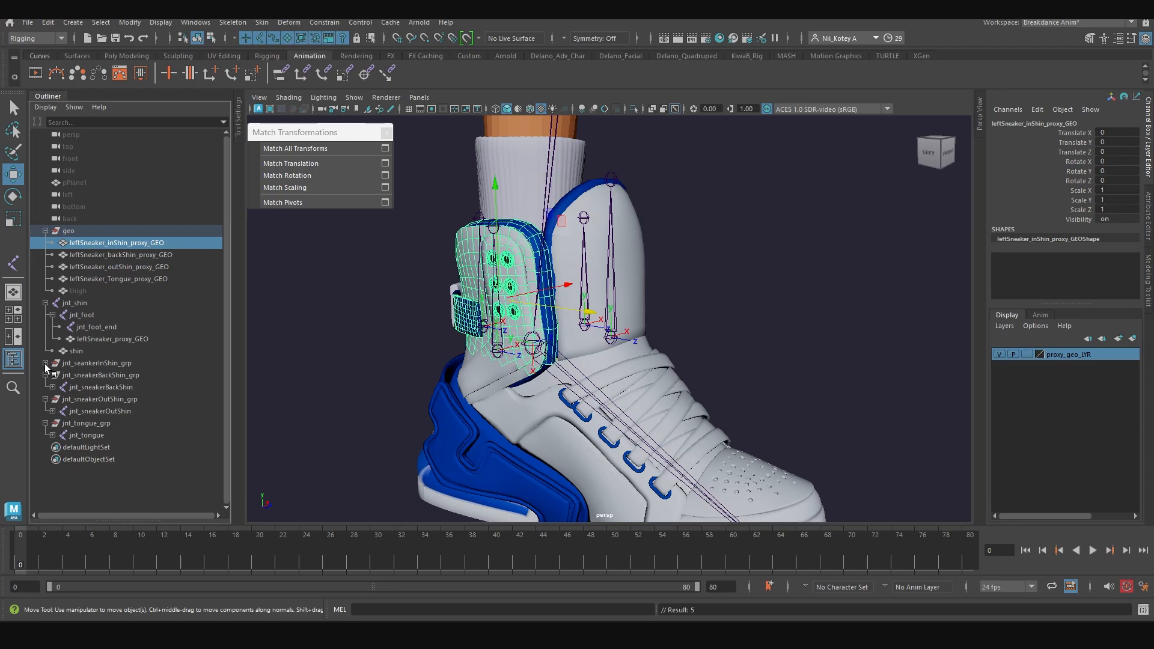
click(45, 375)
click(45, 387)
click(45, 399)
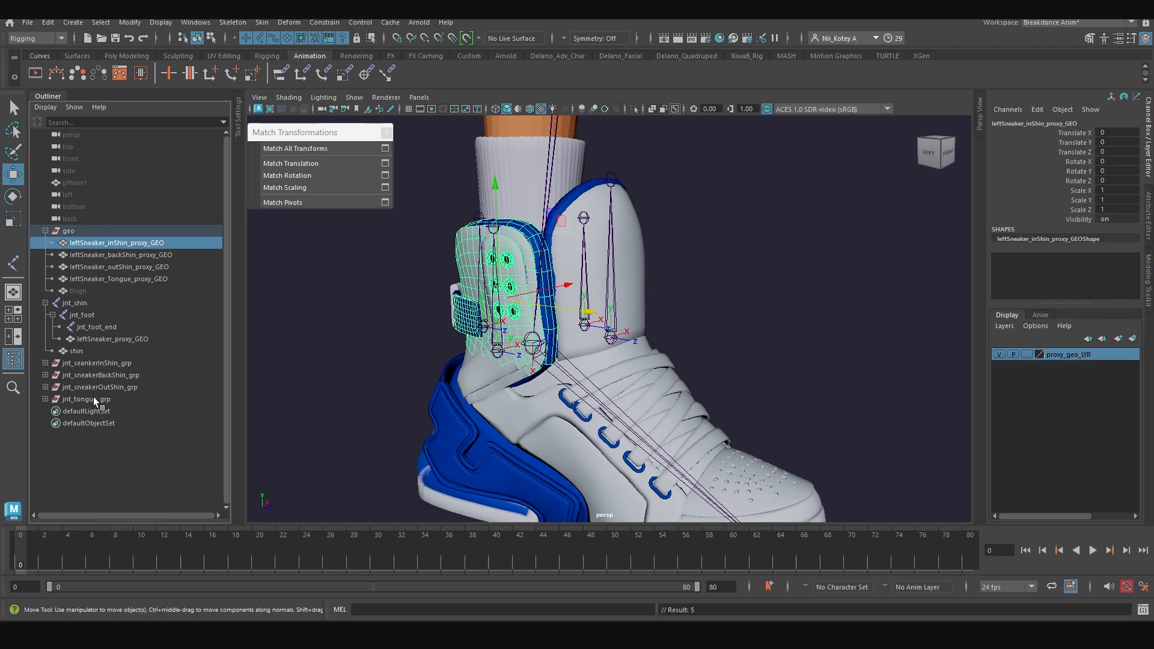
click(99, 399)
shift+click(108, 363)
alt+drag(463, 397, 564, 360)
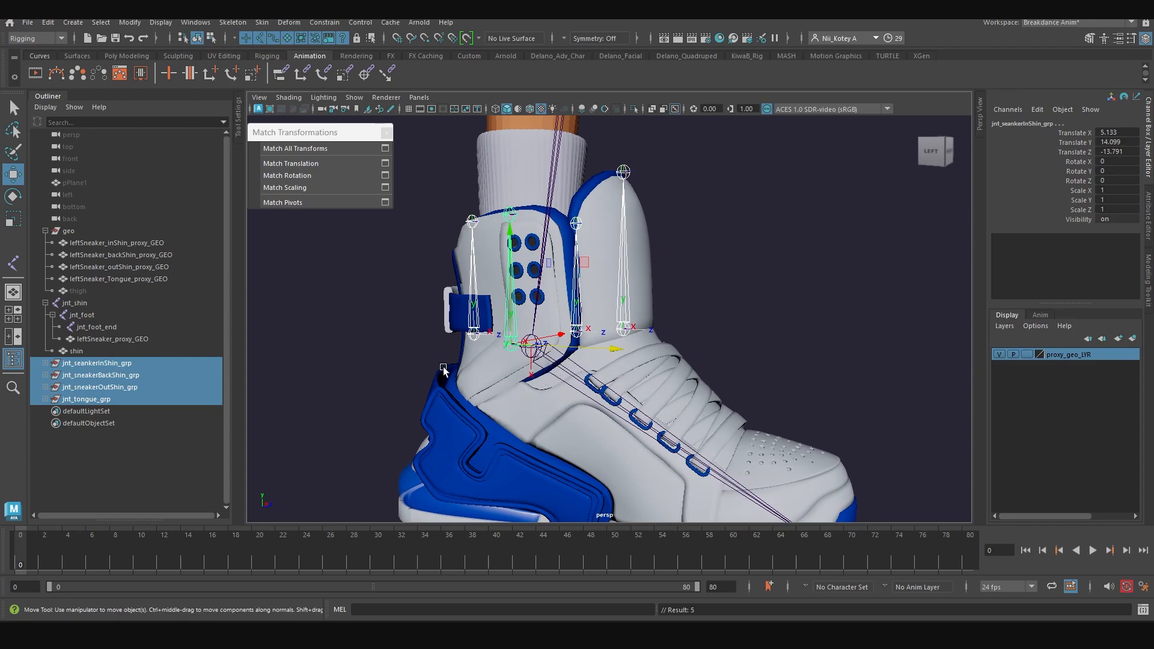
shift+click(557, 365)
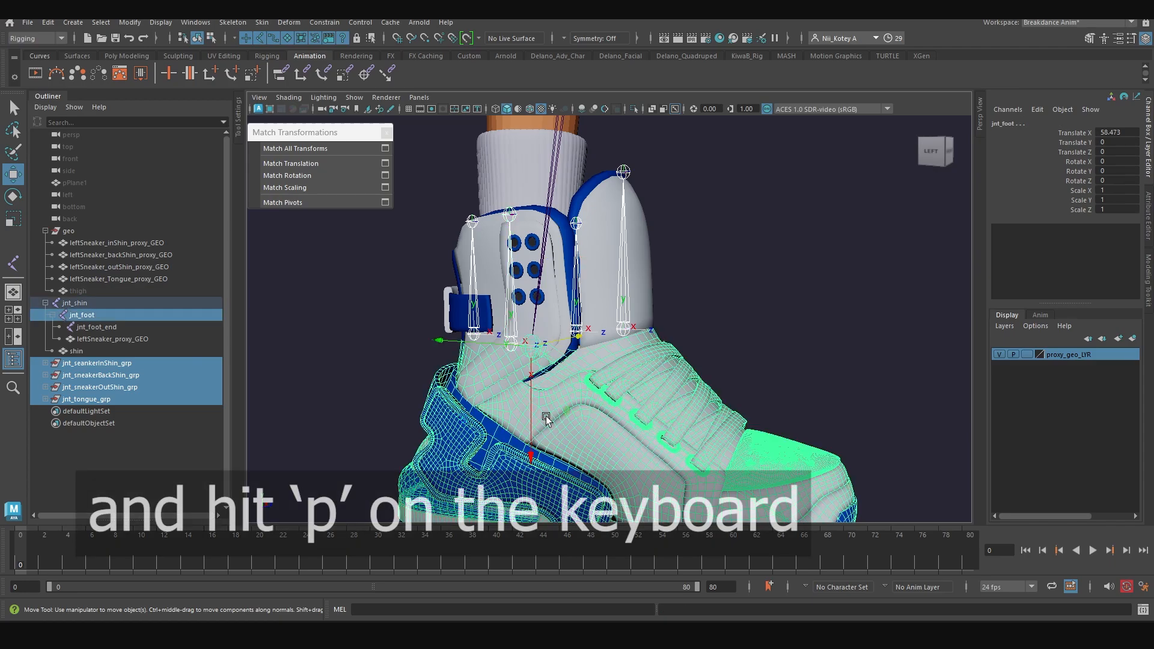
key(p)
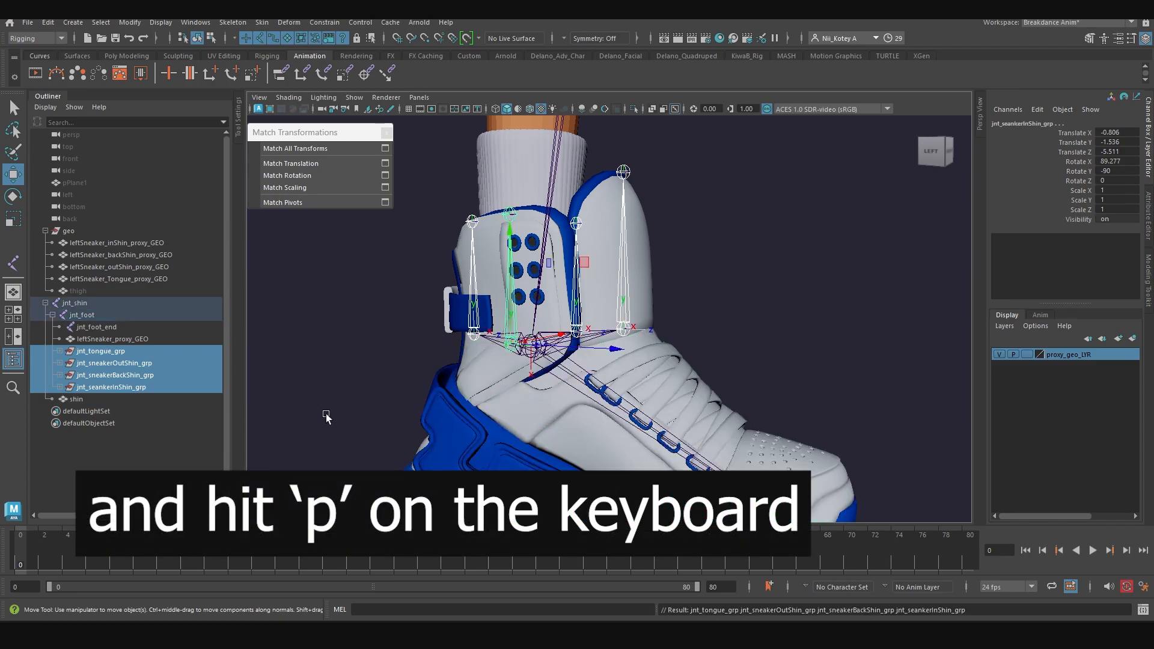
Freeze the transformations of the tongue, out-shin, back-shin and in-shin joint groups, and clear the selection
click(131, 354)
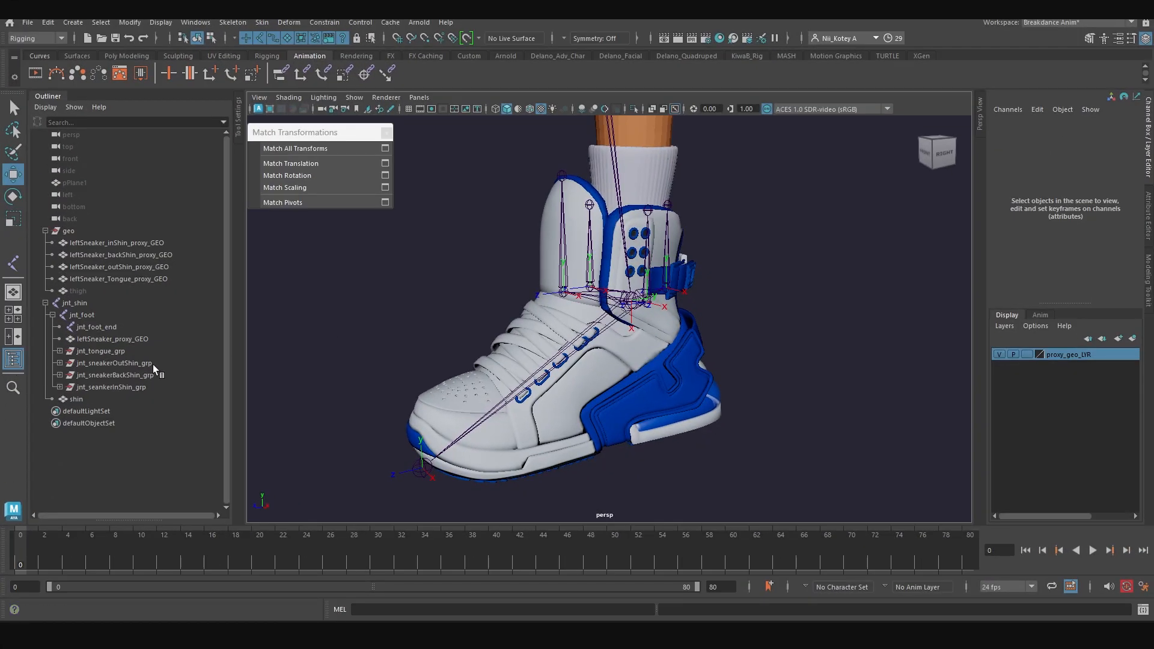
click(111, 353)
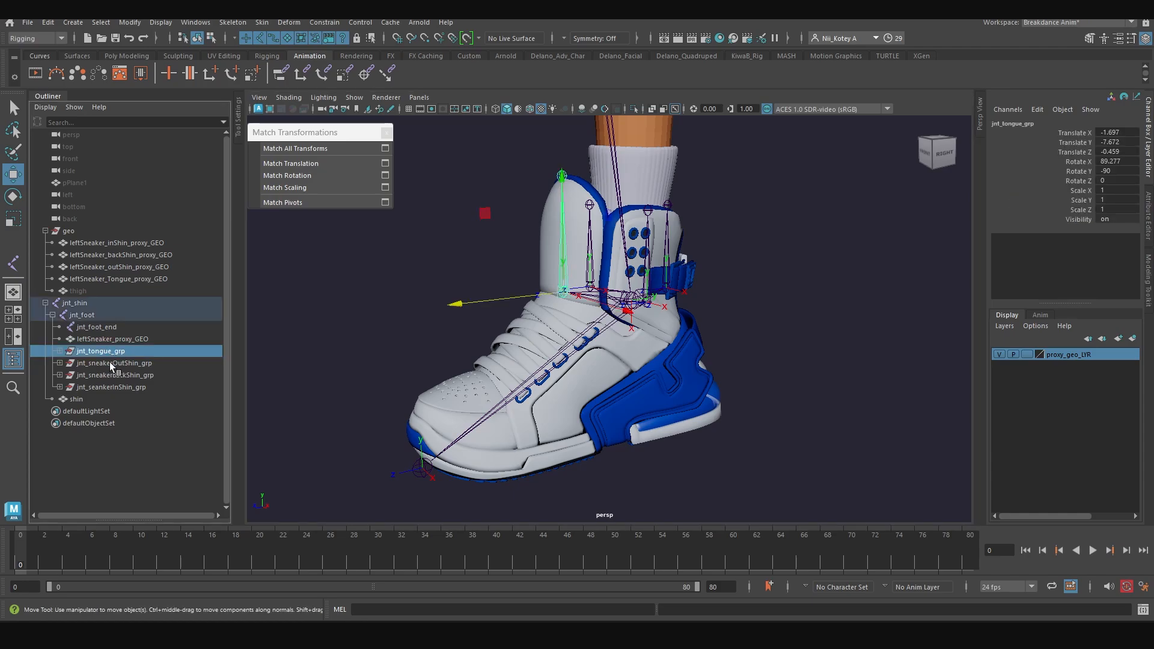
ctrl+click(109, 364)
ctrl+click(110, 376)
ctrl+click(111, 387)
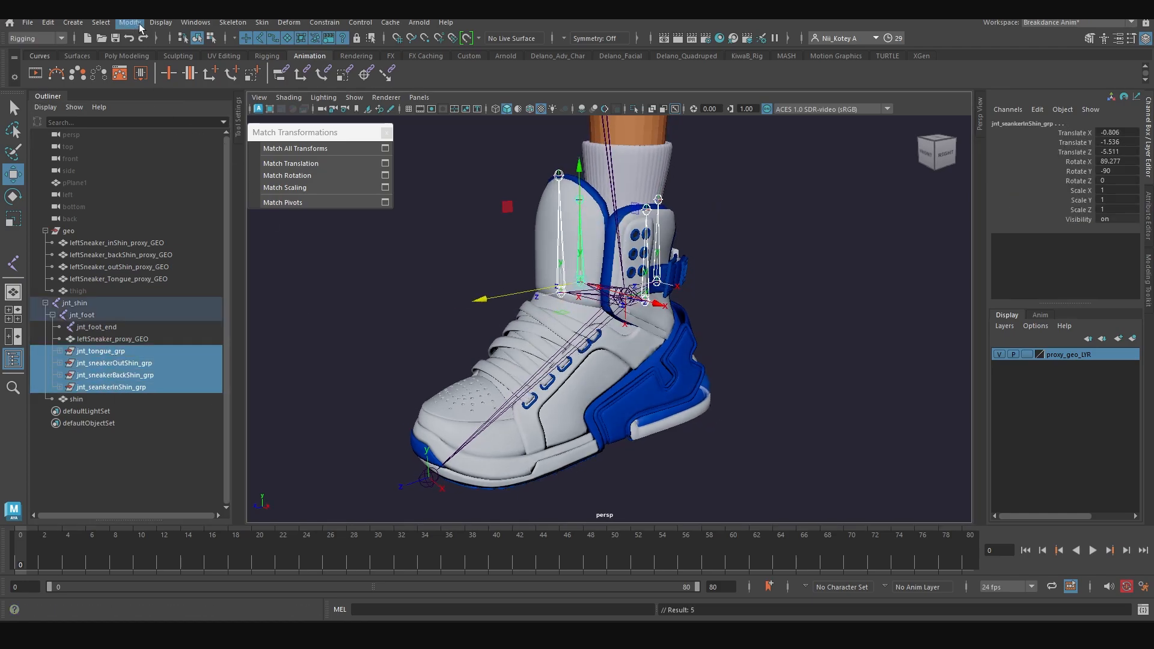
click(129, 22)
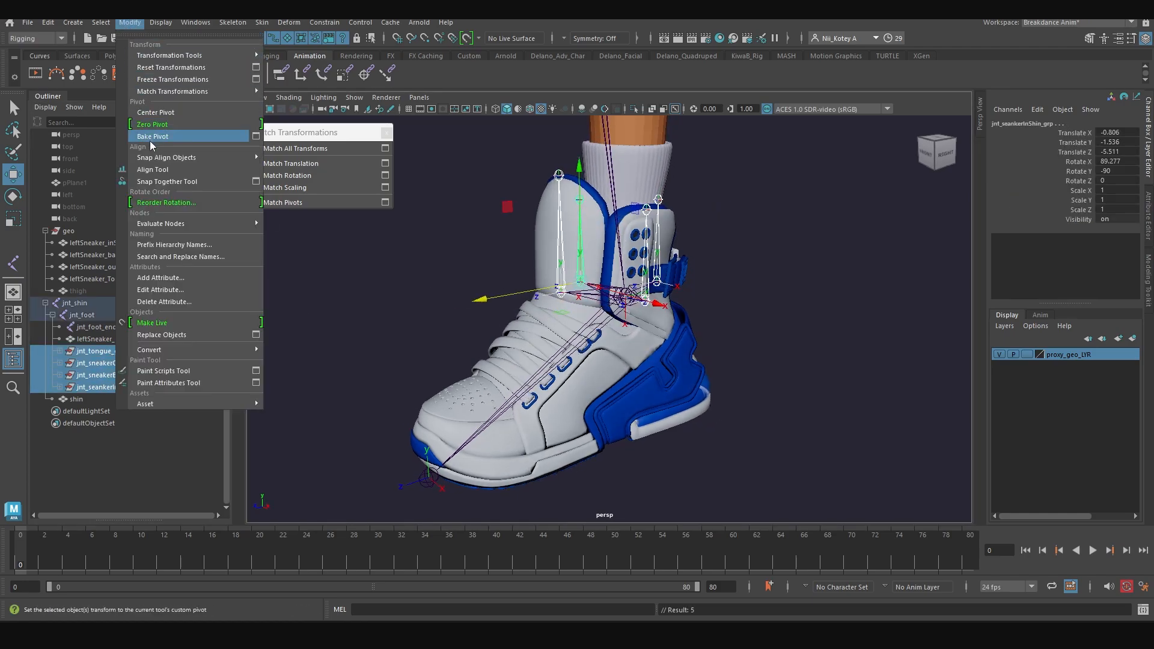
click(174, 79)
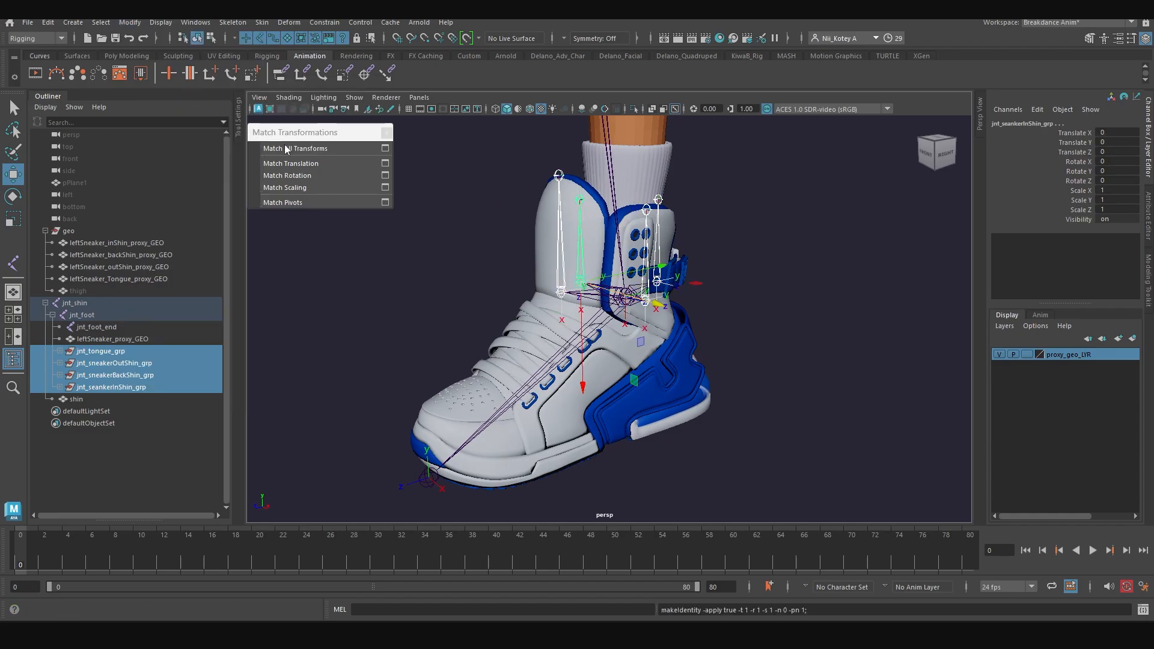
alt+drag(497, 316, 455, 421)
click(368, 401)
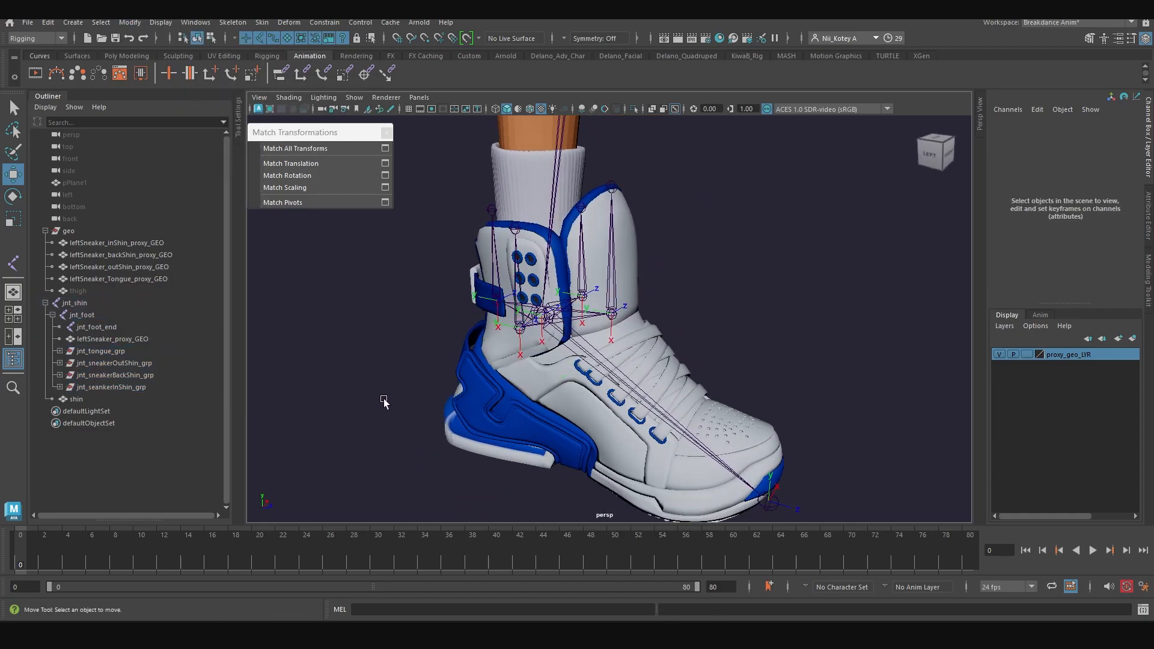
Compare the transform values of jnt_seankerInShin with those of its parent group jnt_seankerInShin_grp
scroll(391, 391, up, 5)
alt+drag(400, 379, 490, 313)
click(494, 295)
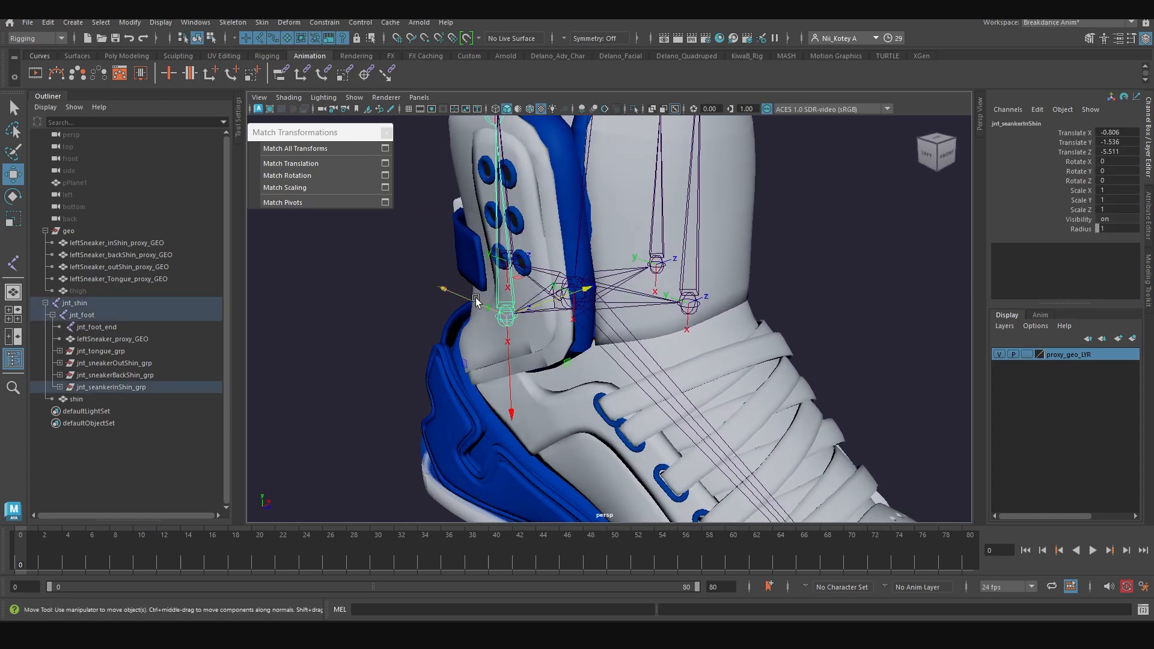
click(401, 319)
click(499, 323)
click(96, 388)
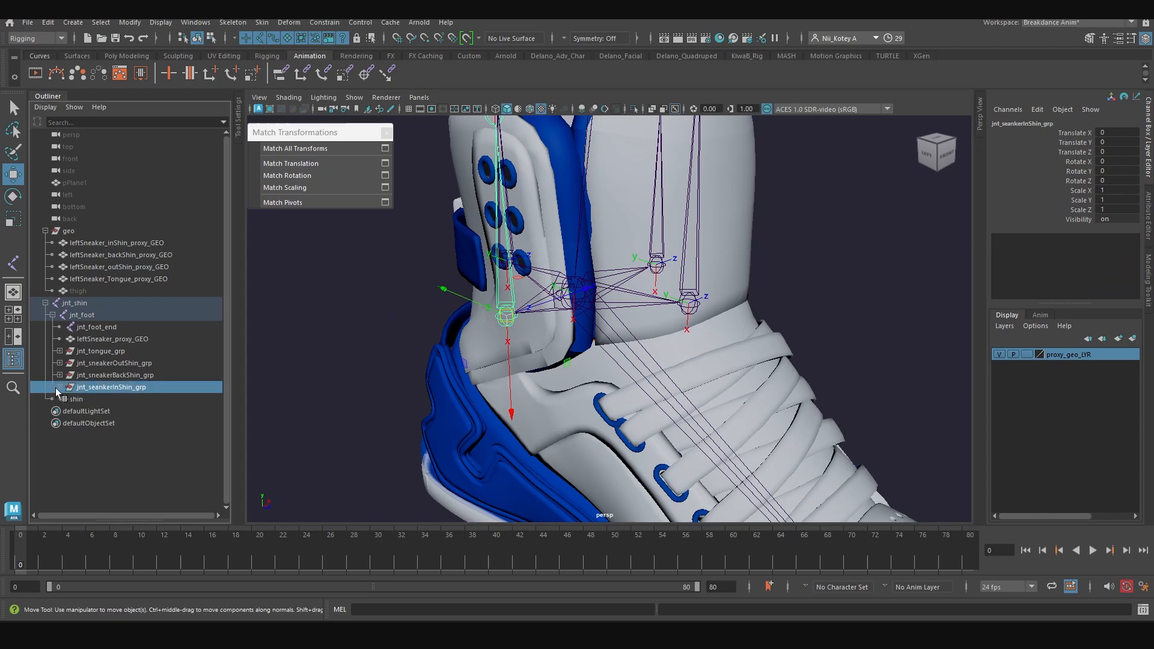
click(58, 387)
click(113, 399)
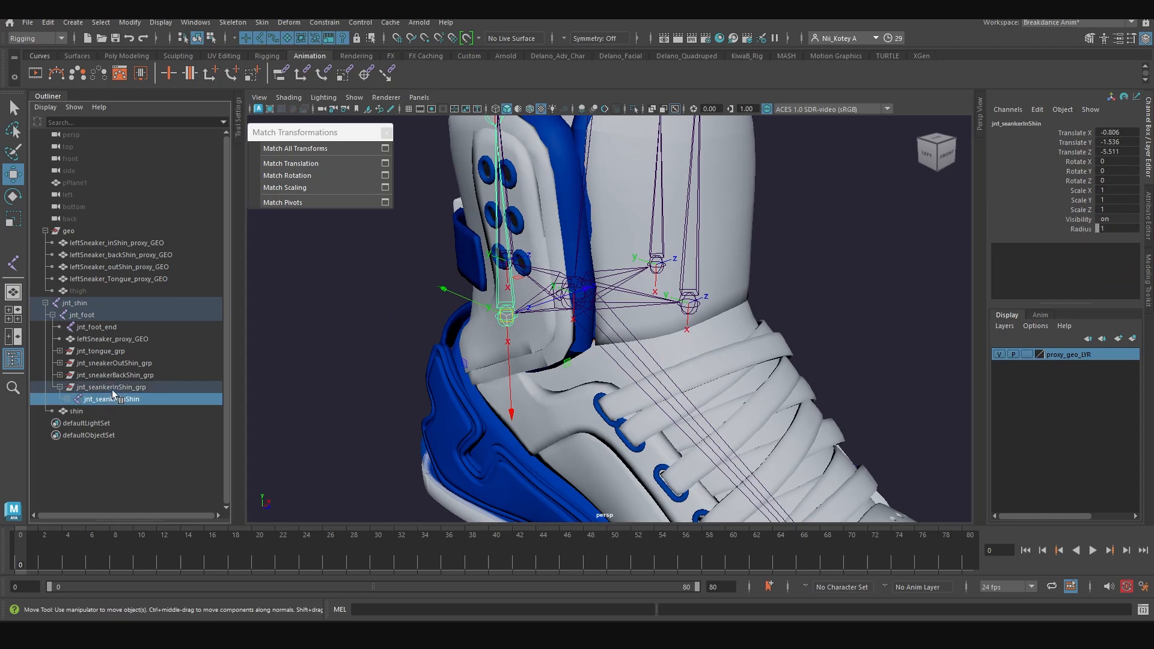
click(112, 389)
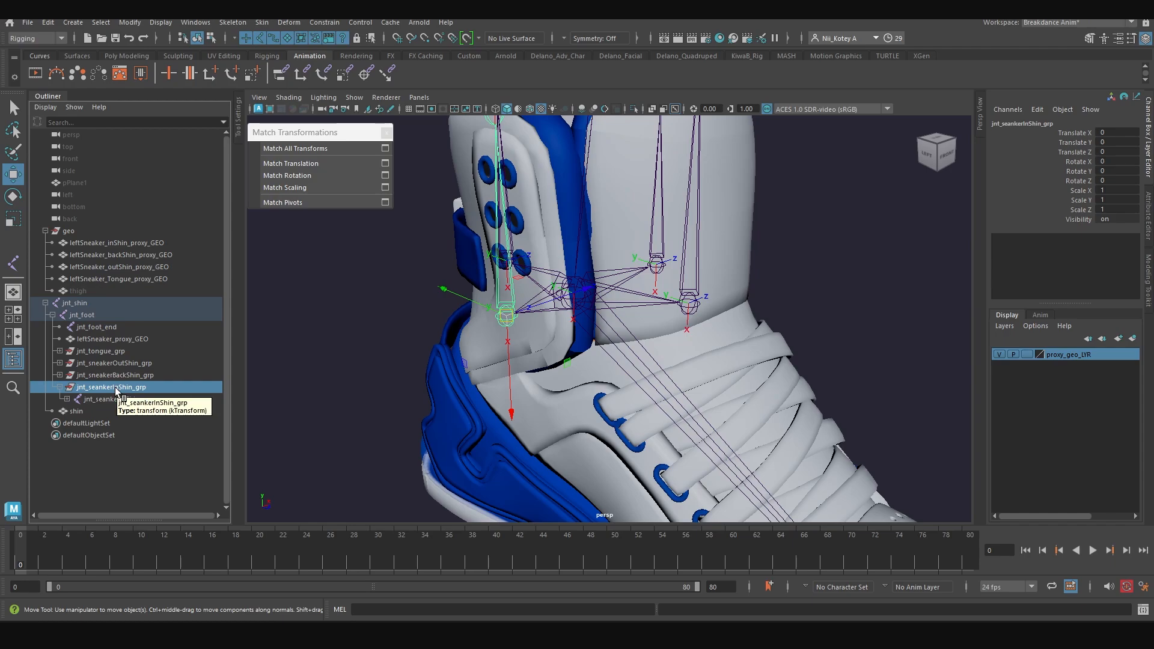
mouse_move(378, 403)
alt+right_down()
mouse_move(373, 391)
mouse_move(326, 385)
alt+right_up()
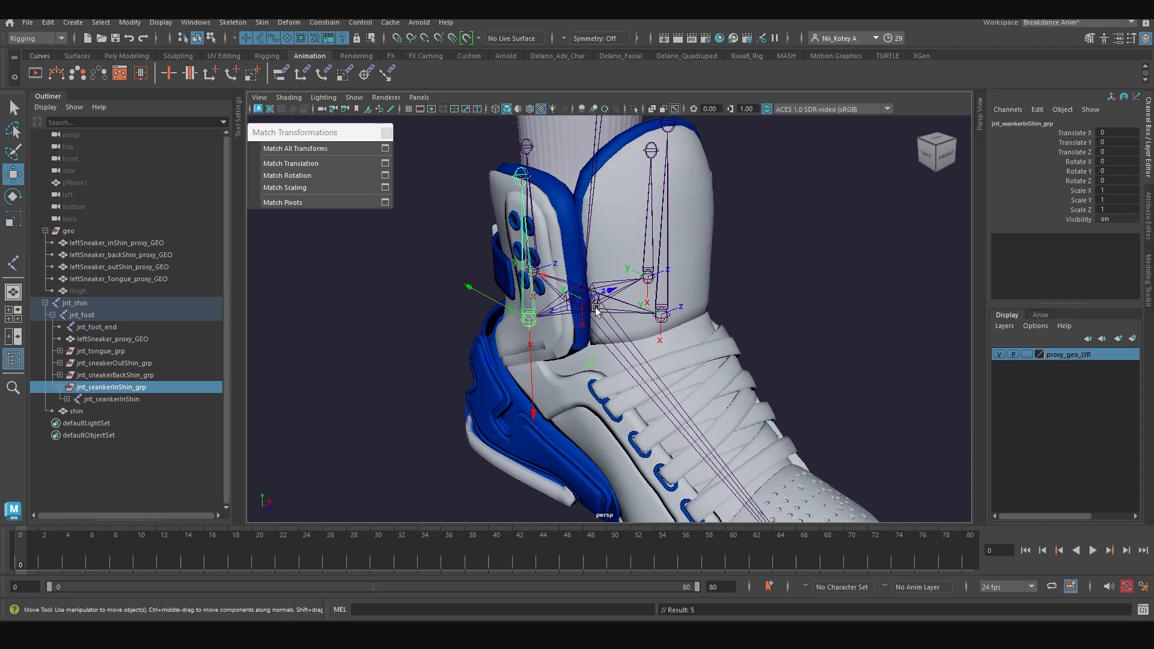
Undo the recent selections and the freeze of the four sneaker joint groups' transformations
key(ctrl+z)
key(ctrl+z)
key(ctrl+z)
key(ctrl+z)
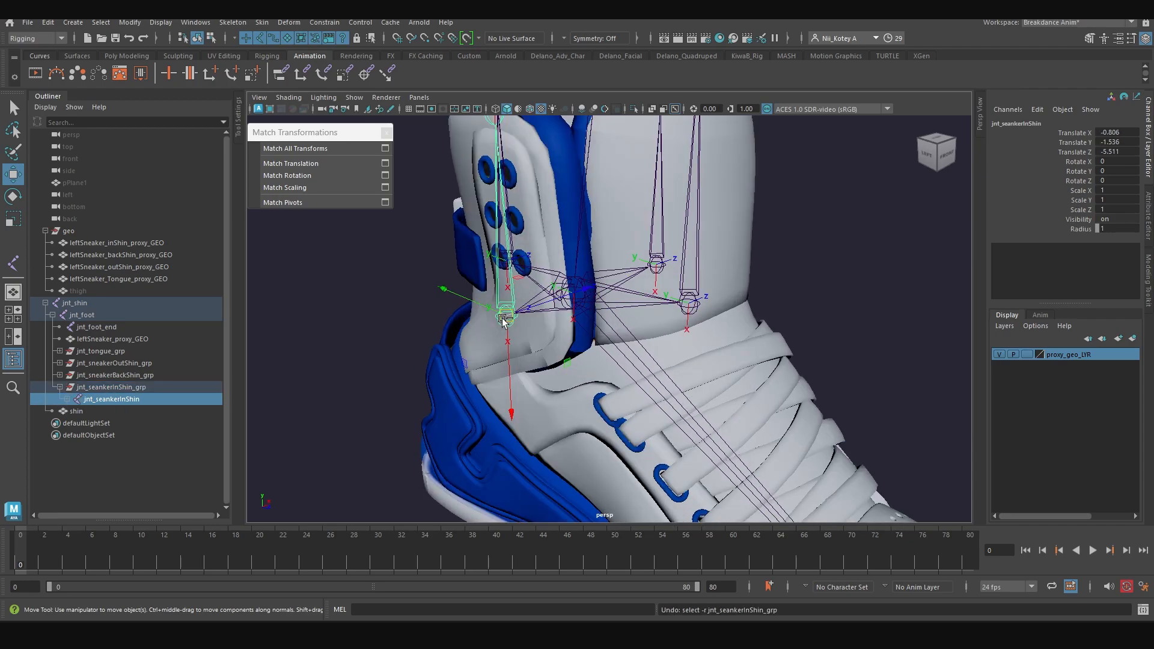
key(ctrl+z)
key(ctrl+z)
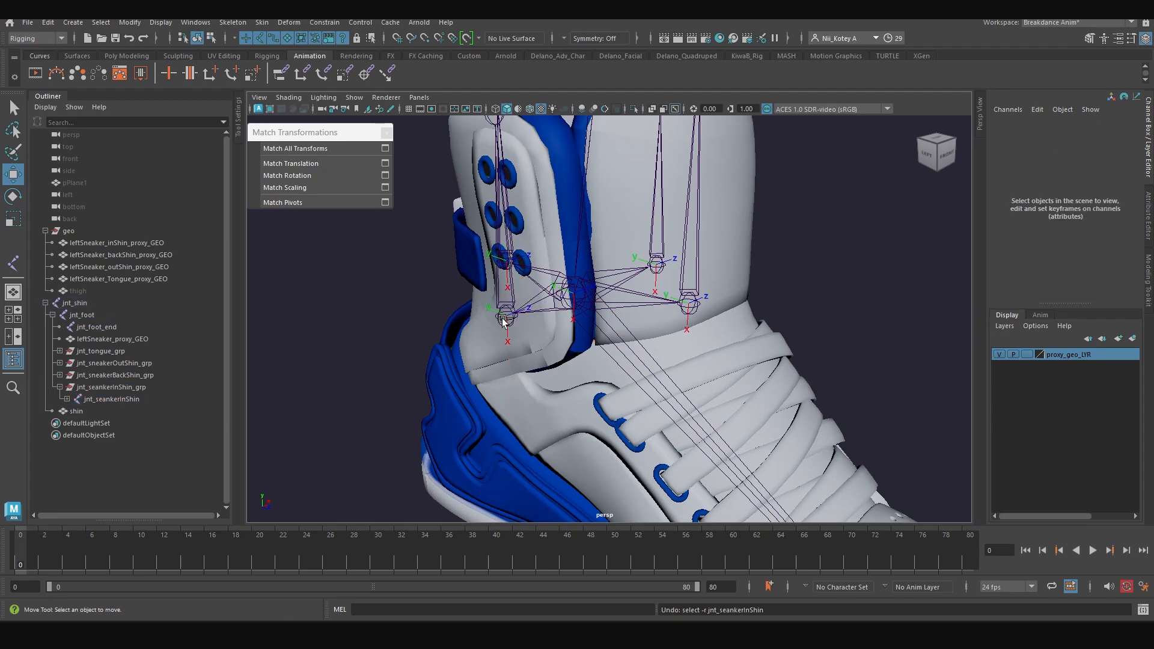
key(ctrl+z)
key(ctrl+z)
key(ctrl+z)
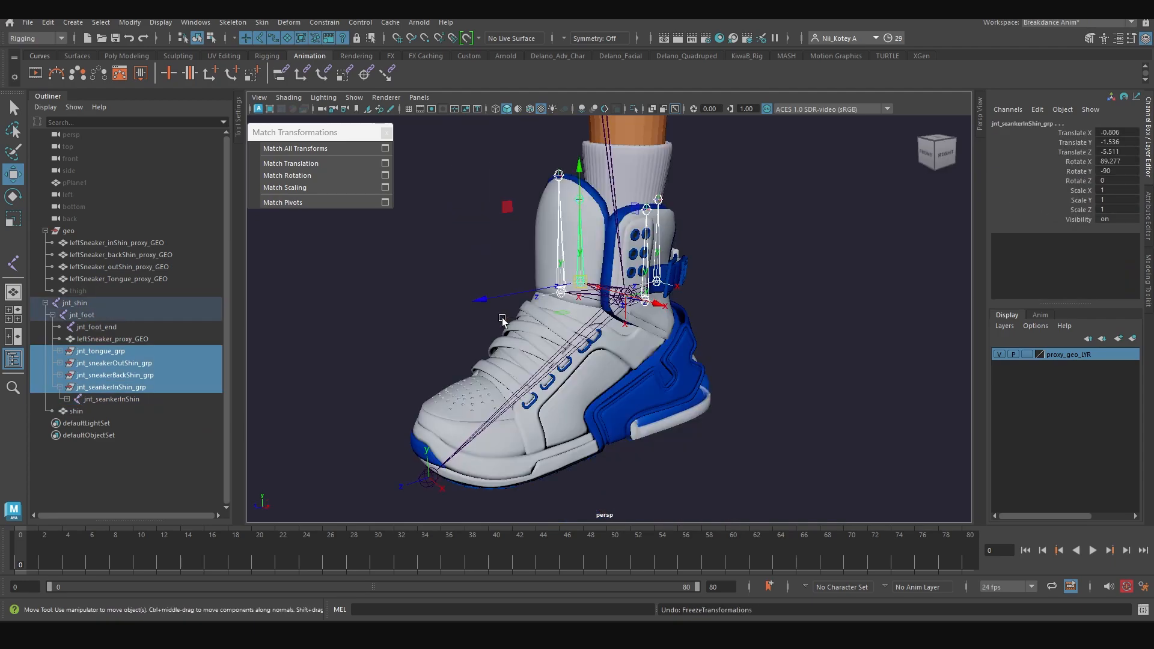
key(ctrl+z)
key(ctrl+z)
key(ctrl+z)
key(ctrl+z)
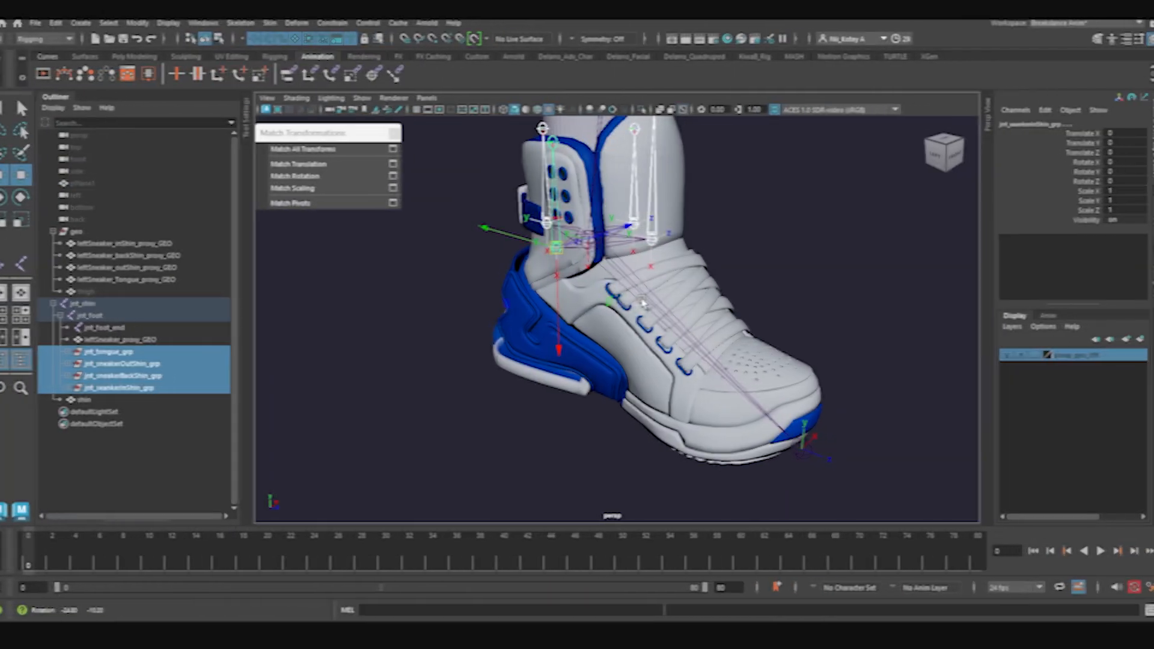
Expand the in-shin, back-shin, out-shin and tongue joint groups to expose their joints
click(60, 388)
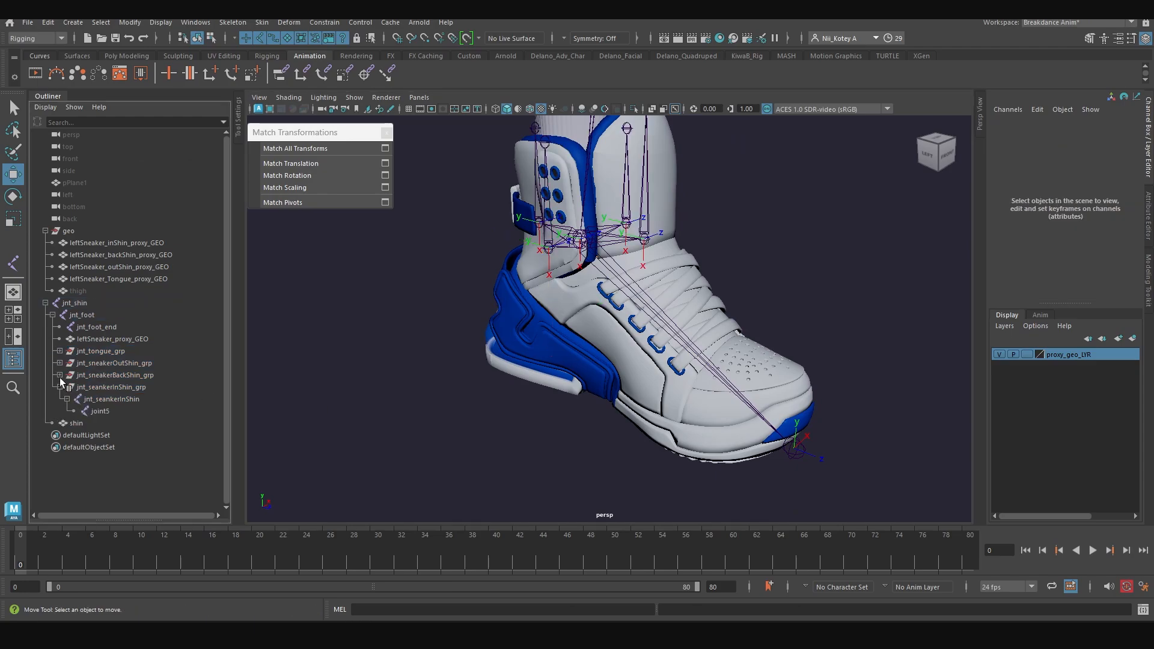
click(59, 375)
click(59, 363)
click(59, 351)
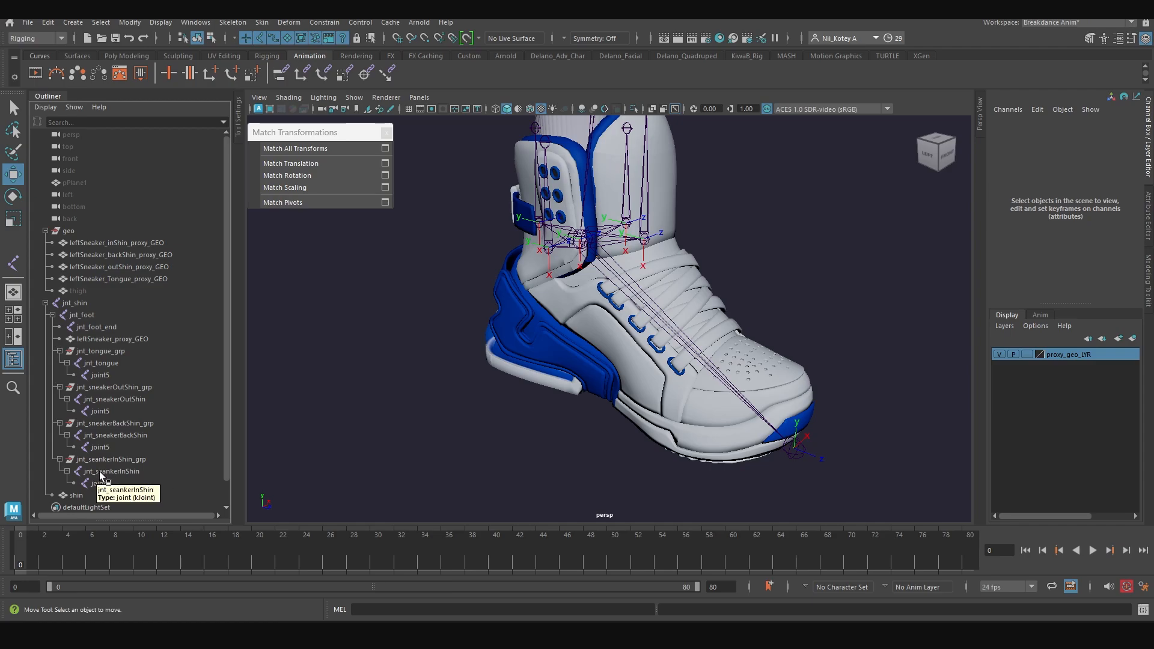
Hide the local rotation axes of the in-shin, back-shin, out-shin and tongue joints, jnt_foot_end and jnt_foot, and clear the selection
click(108, 471)
ctrl+click(109, 434)
ctrl+click(119, 400)
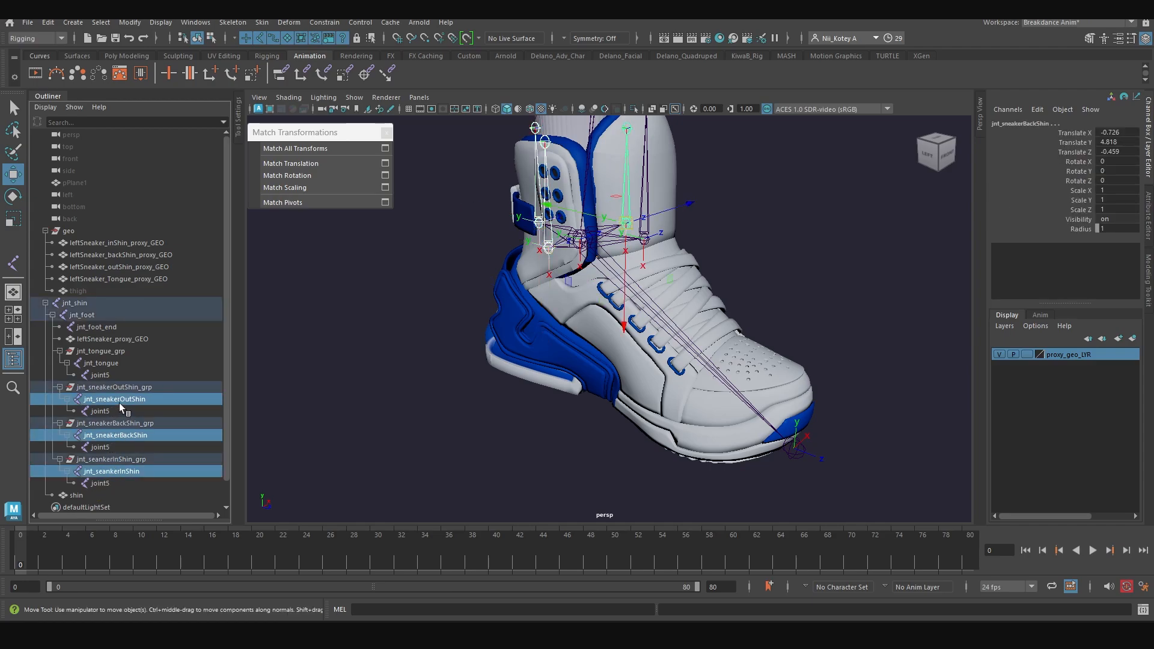
ctrl+click(101, 363)
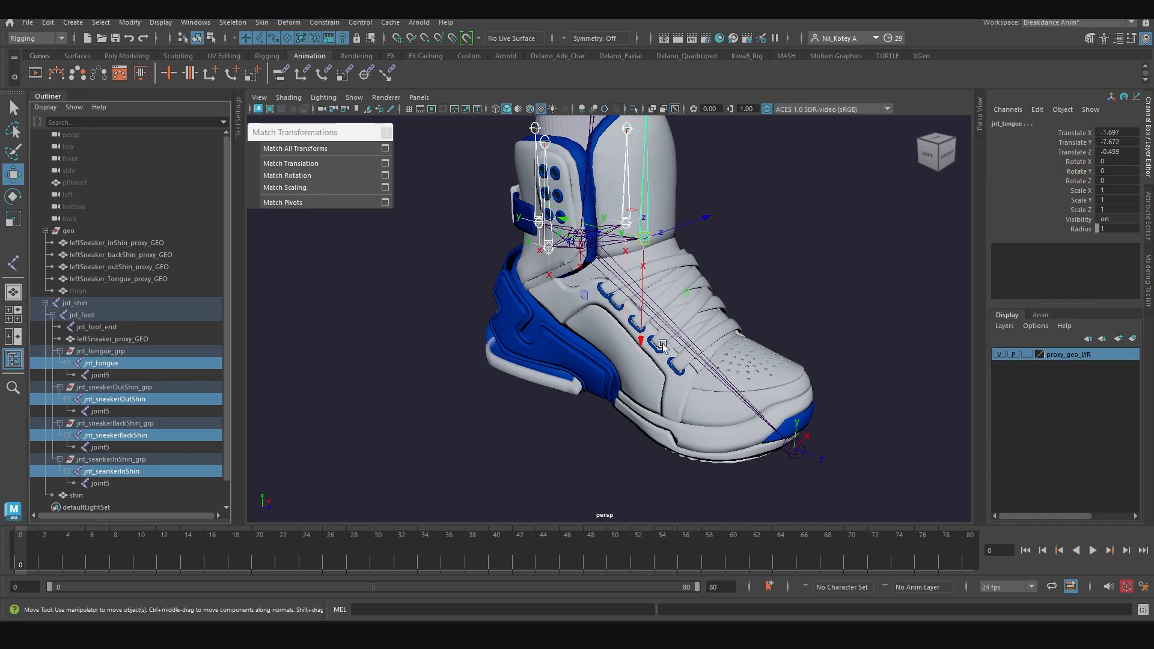
shift+click(790, 457)
scroll(787, 463, up, 5)
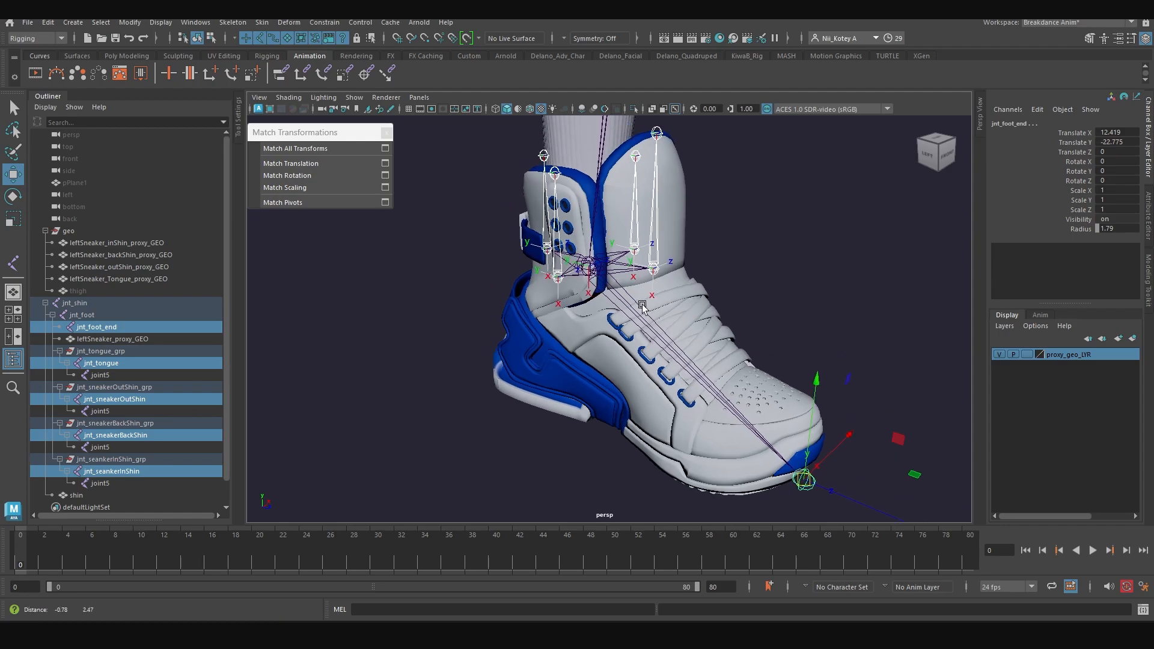
shift+click(621, 334)
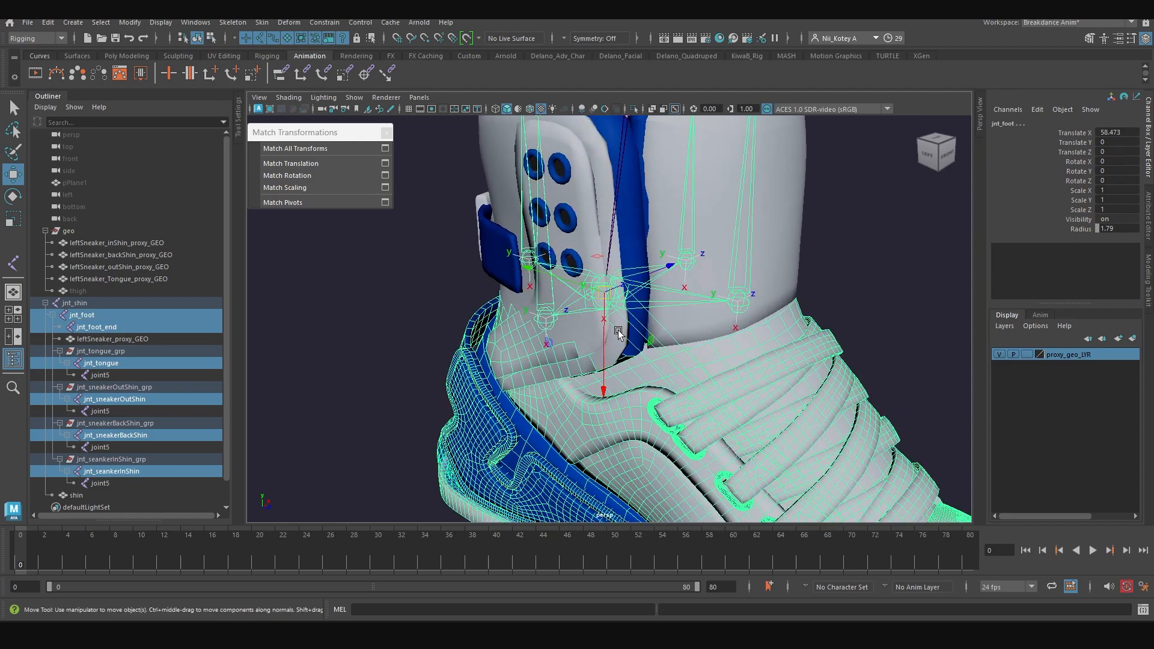
click(160, 22)
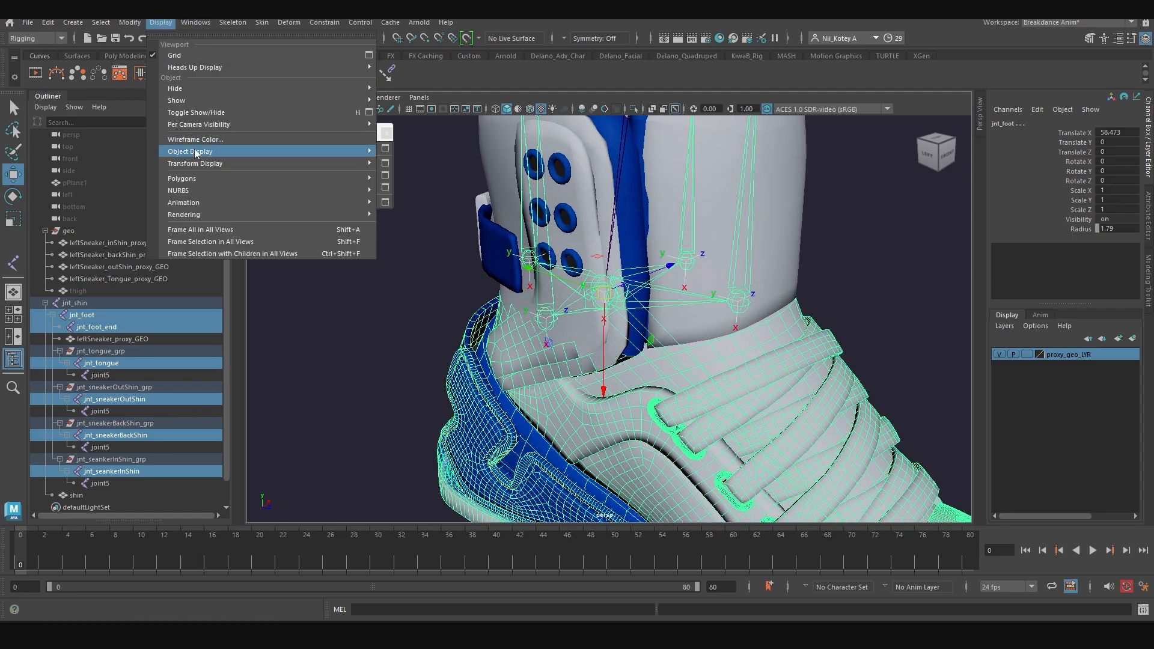
mouse_move(244, 155)
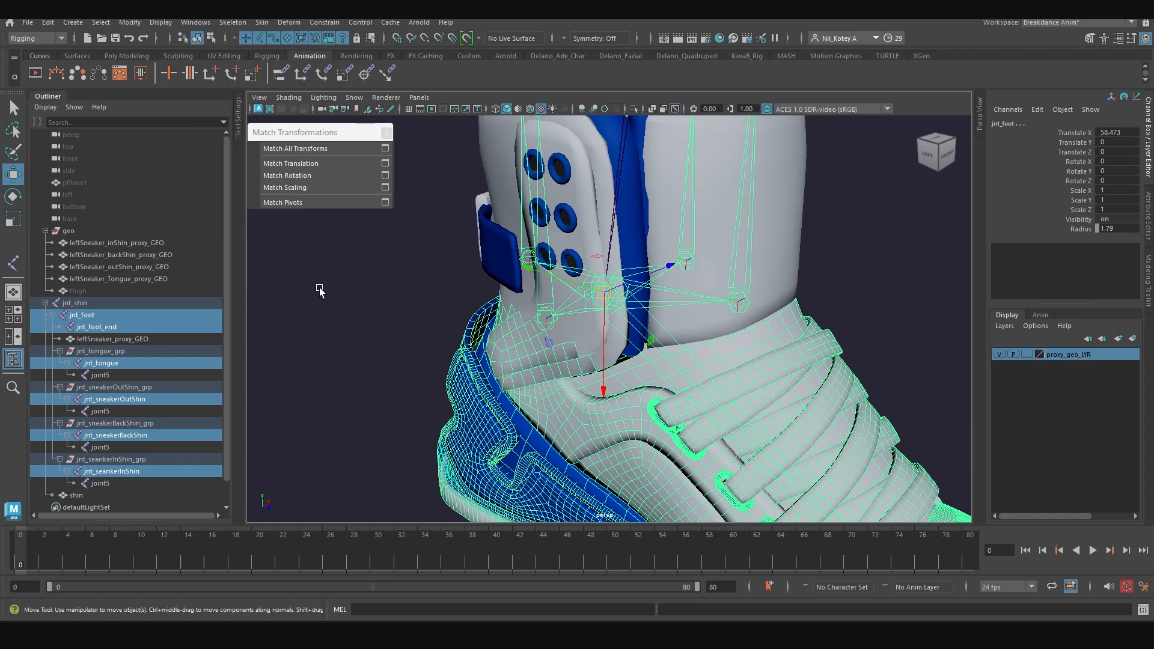
click(390, 295)
Collapse the tongue, out-shin, back-shin and in-shin joint groups under jnt_foot
scroll(487, 266, down, 4)
alt+drag(487, 267, 493, 325)
click(59, 351)
click(59, 363)
click(59, 375)
click(60, 387)
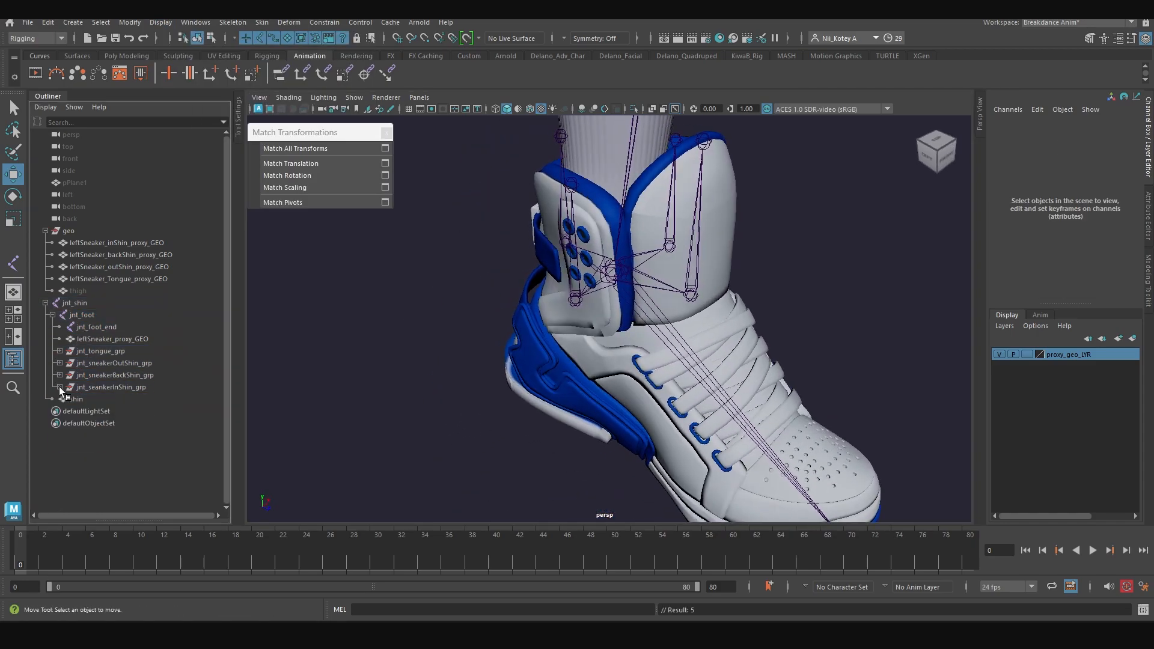
Try rotating jnt_foot to test the joint hierarchy, and undo the rotation
click(713, 330)
alt+drag(713, 330, 667, 273)
key(e)
key(ctrl+z)
scroll(622, 254, up, 5)
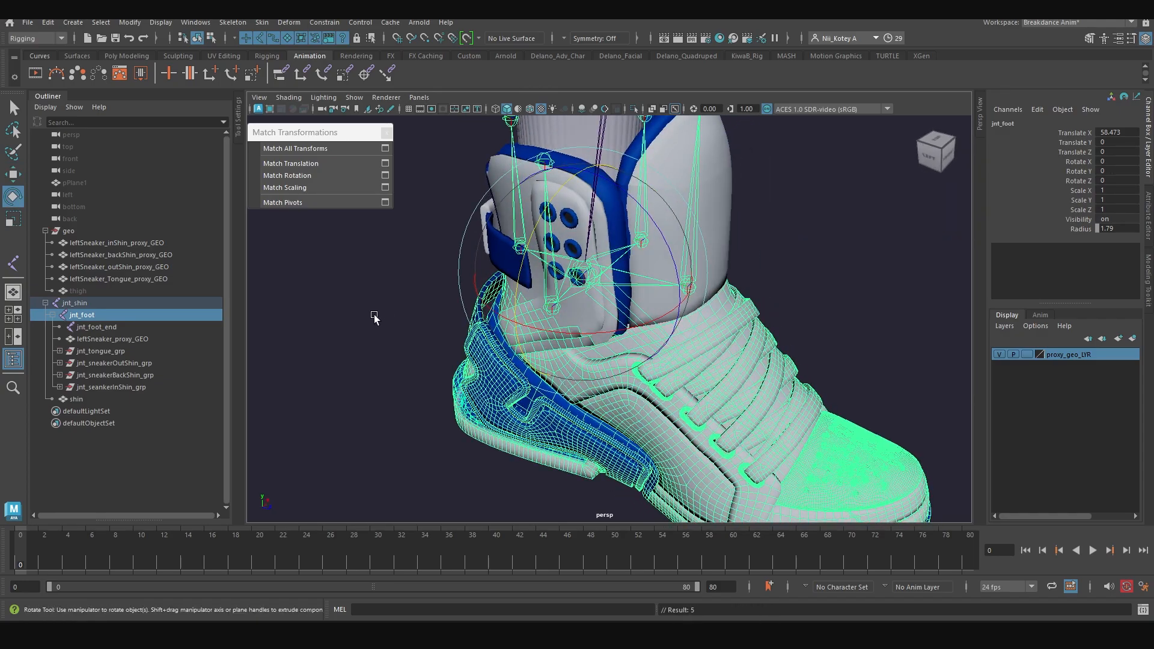
Parent leftSneaker_inShin_proxy_GEO under the jnt_seankerInShin joint
click(373, 317)
click(570, 195)
alt+drag(570, 195, 514, 246)
key(w)
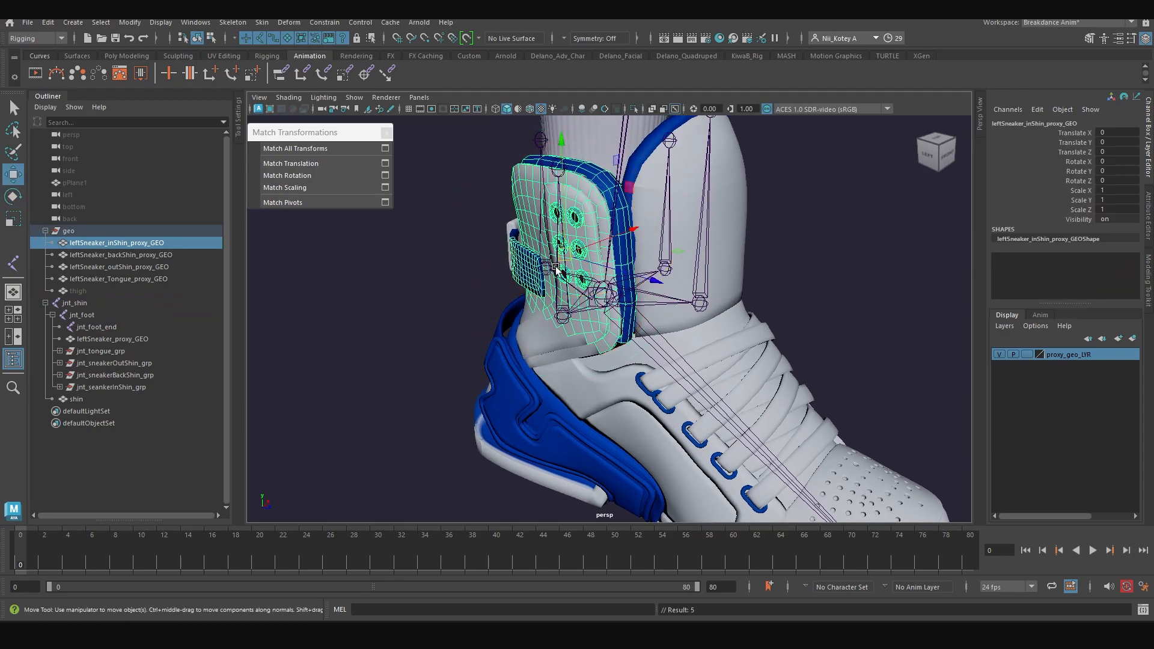
mouse_move(562, 265)
alt+mouse_down()
mouse_move(582, 269)
mouse_move(547, 268)
alt+mouse_up()
scroll(405, 297, up, 2)
click(405, 297)
click(646, 181)
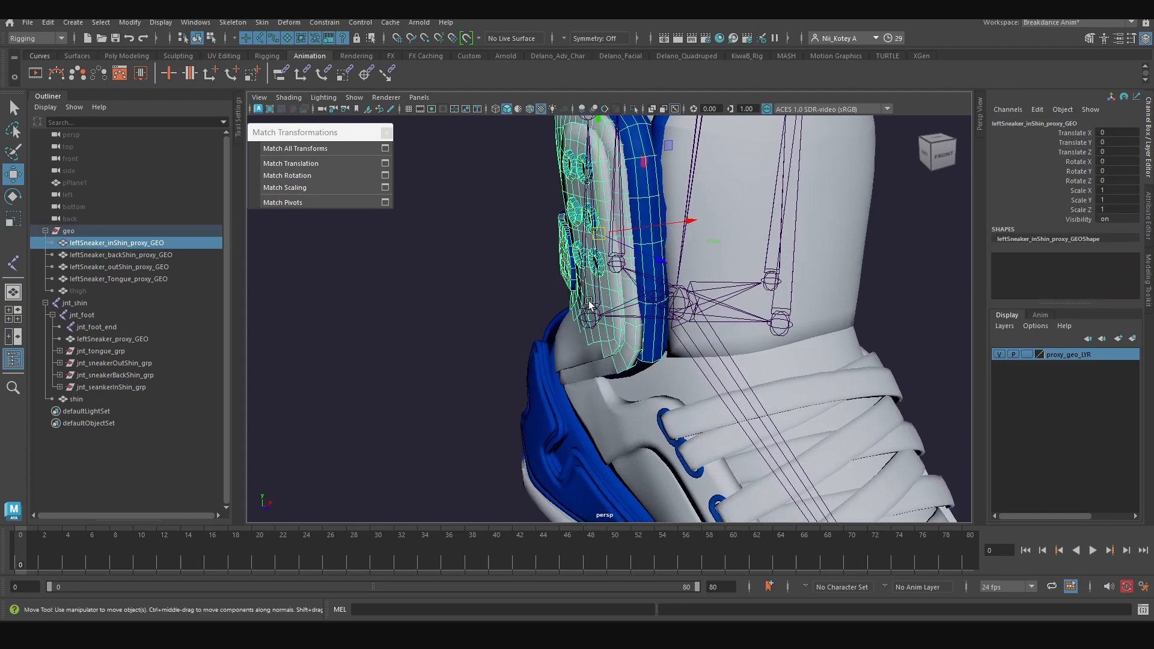
shift+click(602, 297)
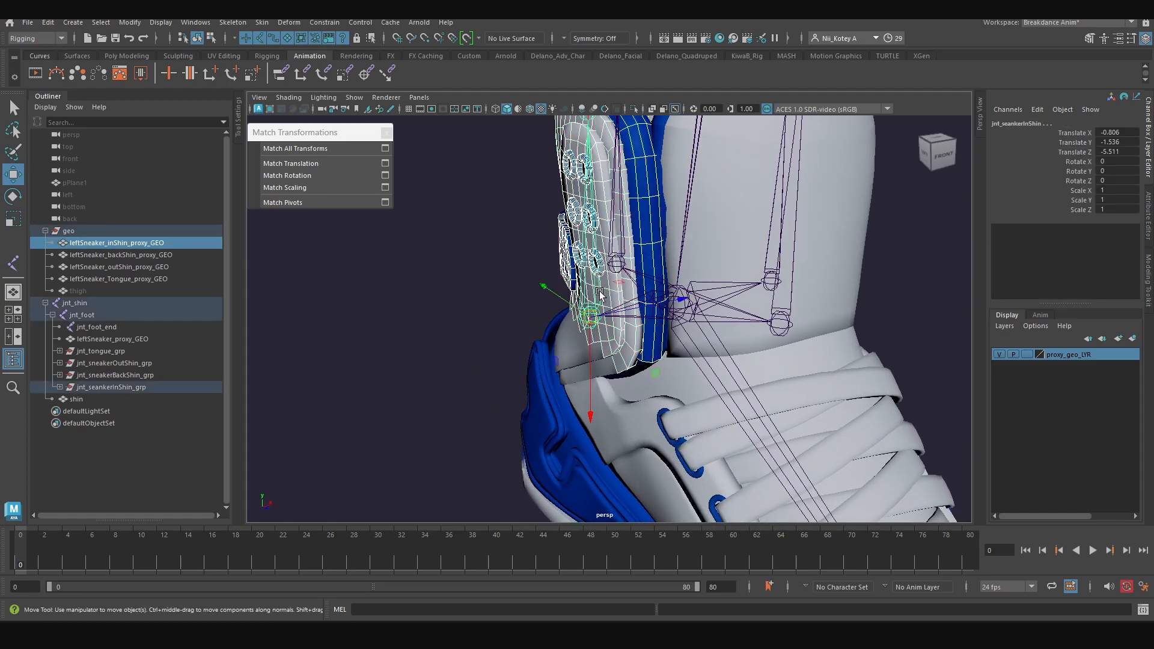
key(p)
Parent leftSneaker_Tongue_proxy_GEO under the jnt_tongue joint
click(844, 200)
alt+drag(844, 211, 872, 239)
alt+middle_drag(871, 239, 744, 265)
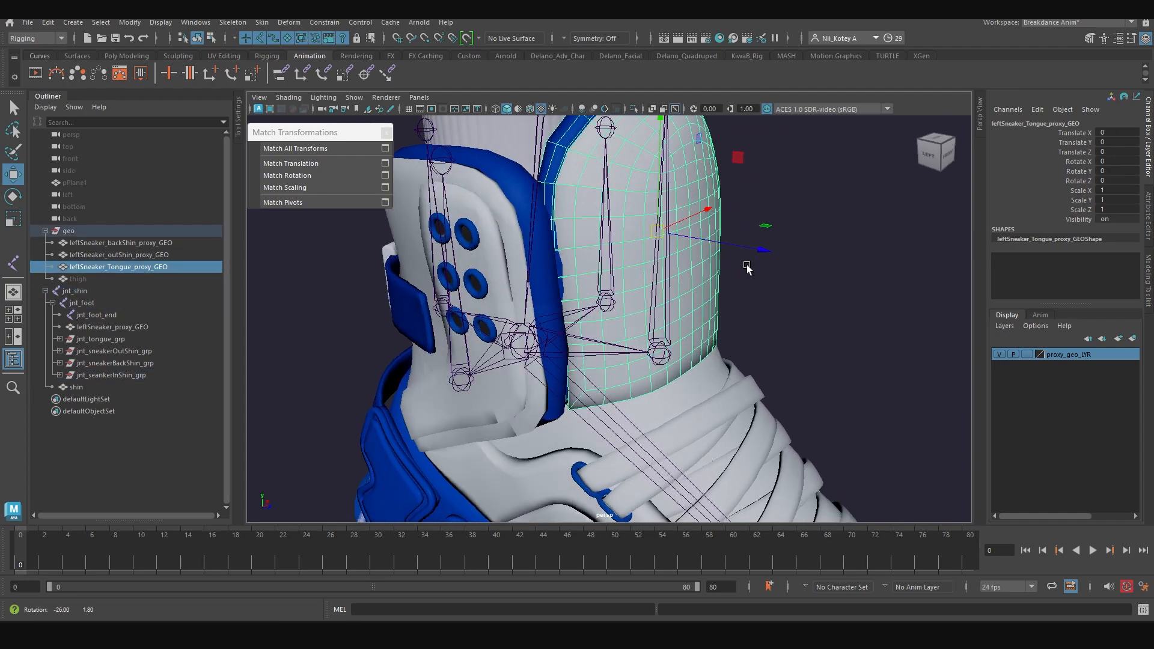
shift+click(669, 302)
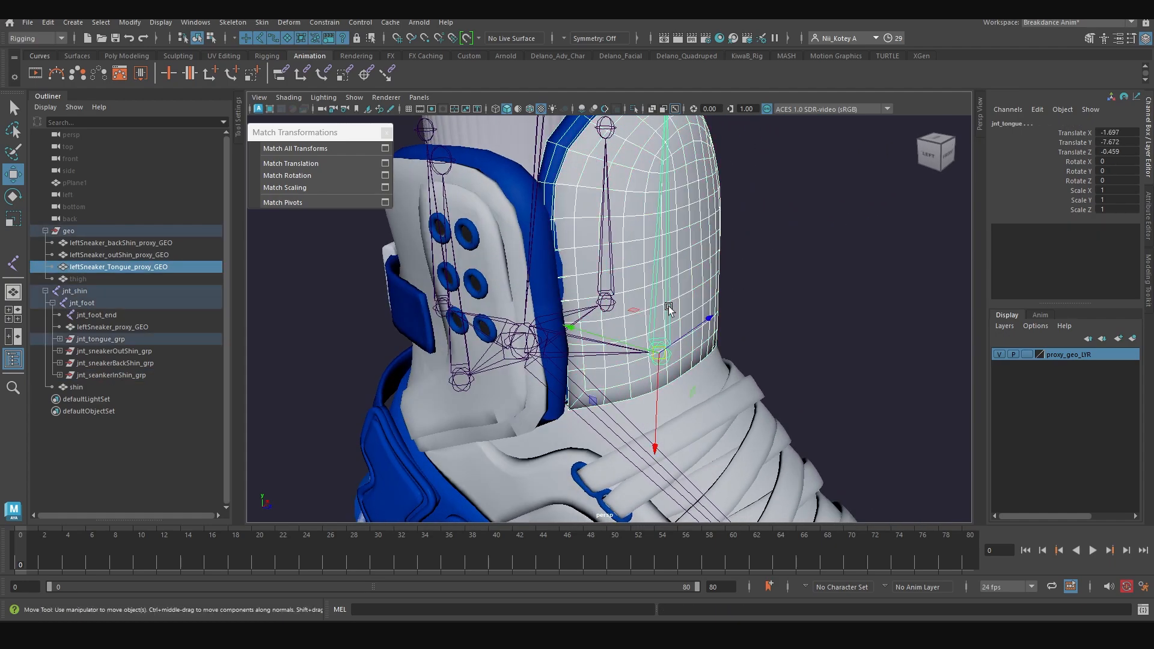
key(p)
Parent leftSneaker_outShin_proxy_GEO under the jnt_sneakerOutShin joint
key(f)
alt+drag(697, 247, 587, 236)
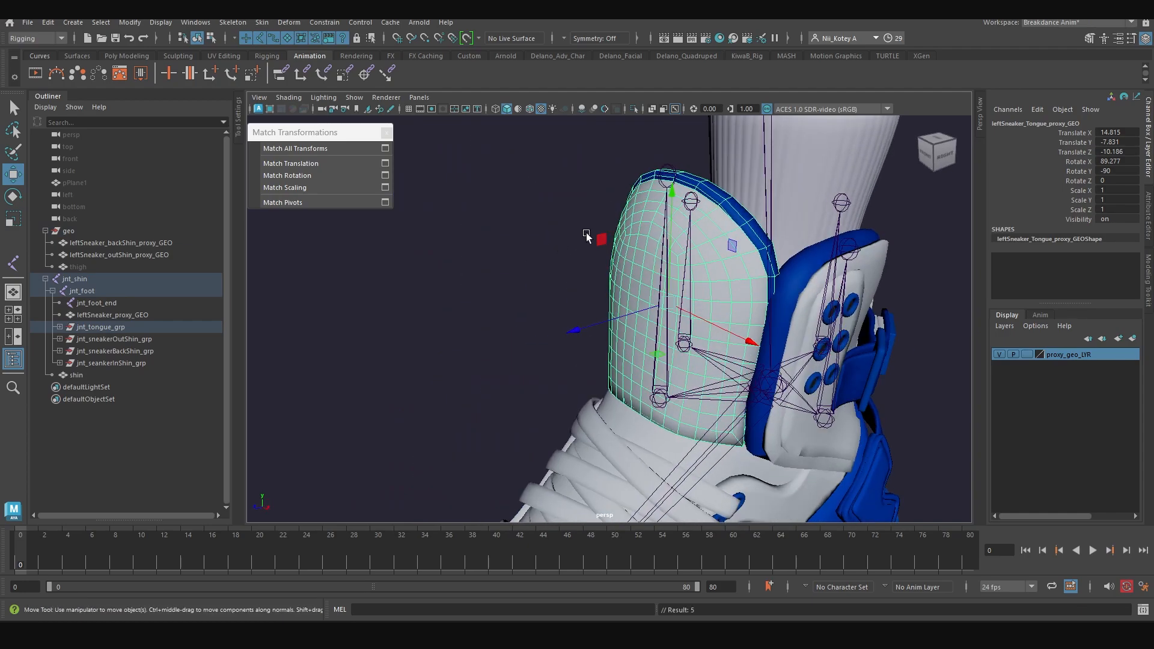
alt+middle_drag(756, 304, 636, 281)
click(686, 249)
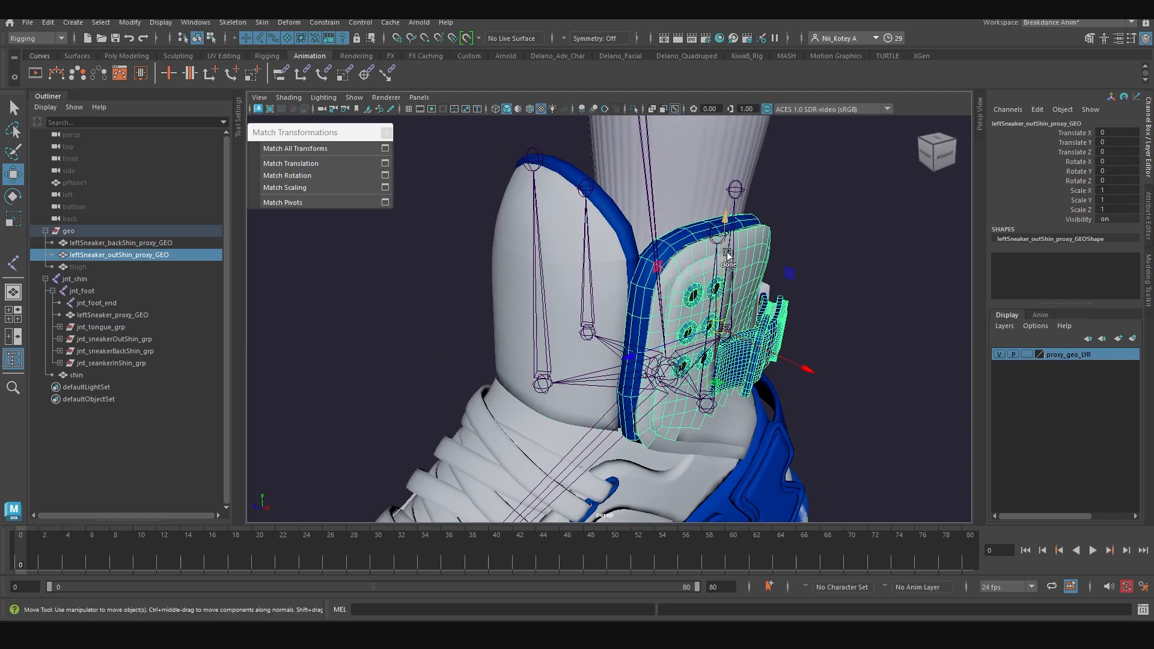
shift+click(701, 390)
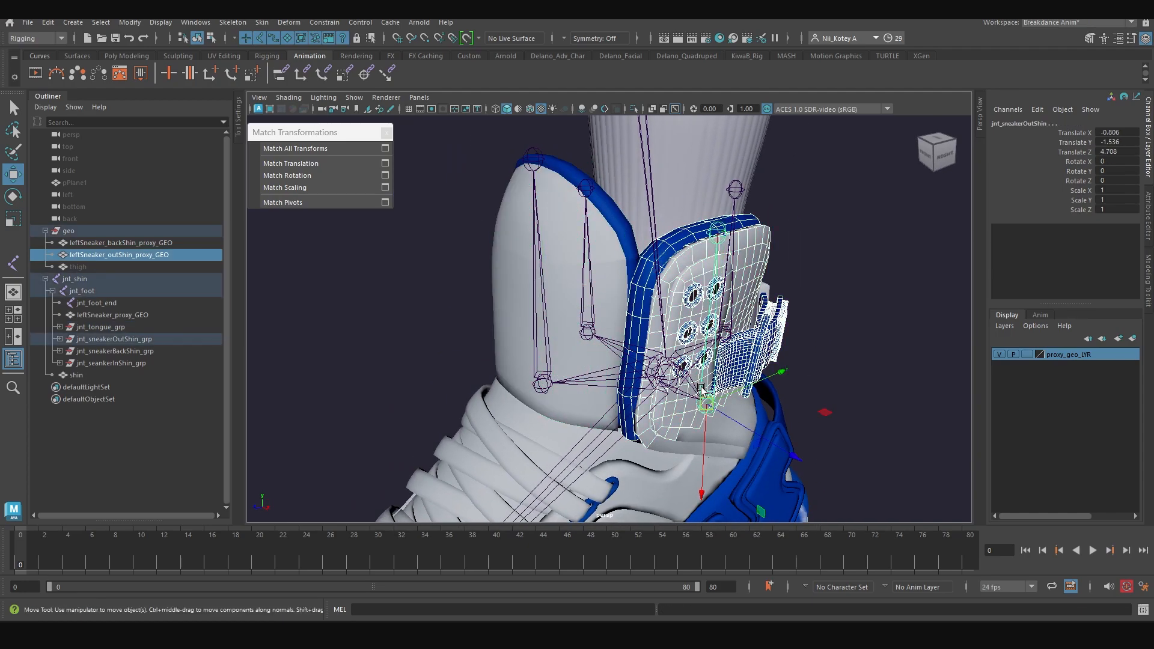
key(p)
Parent leftSneaker_backShin_proxy_GEO under the jnt_sneakerBackShin joint, and clear the selection
alt+drag(726, 385, 683, 294)
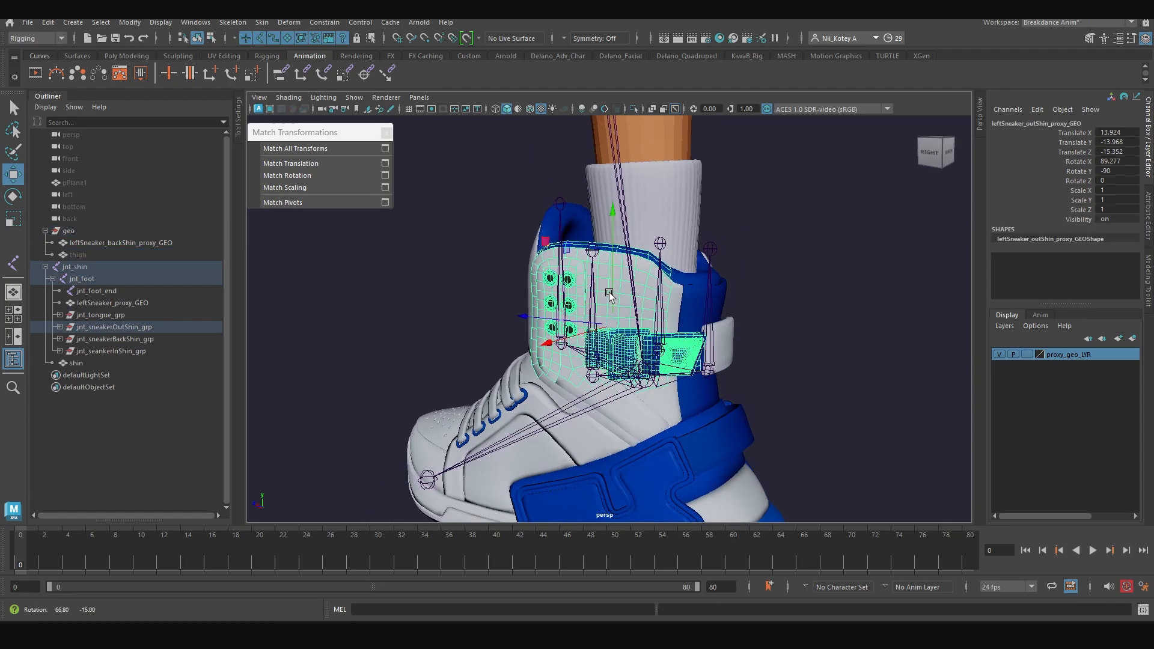
click(697, 301)
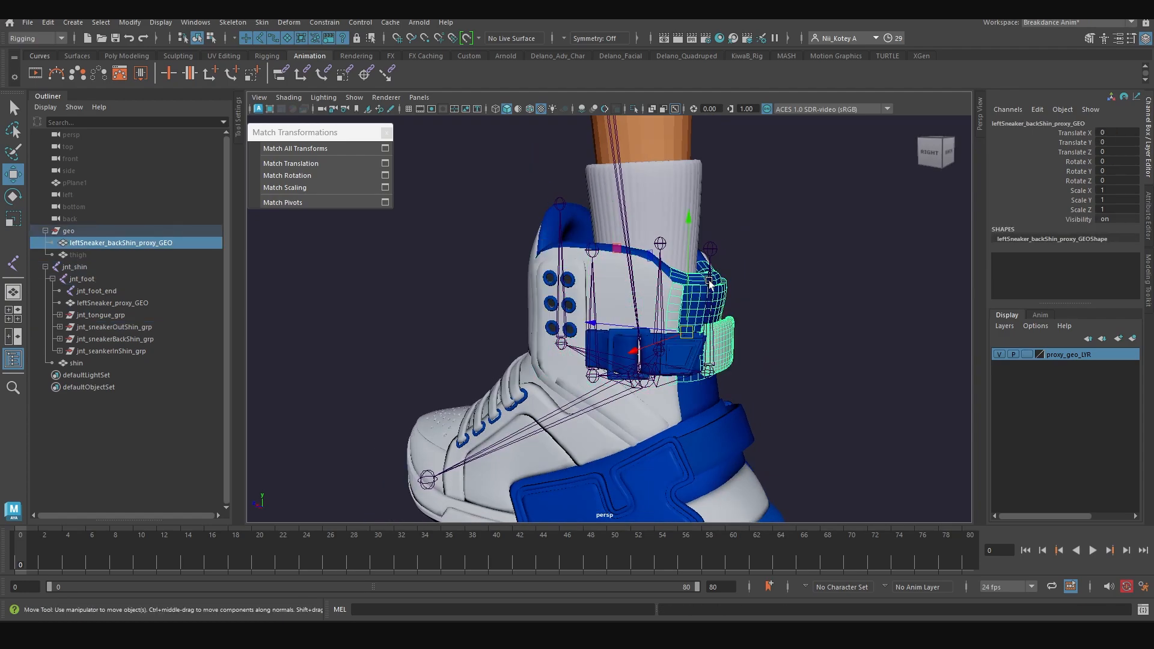
shift+click(711, 280)
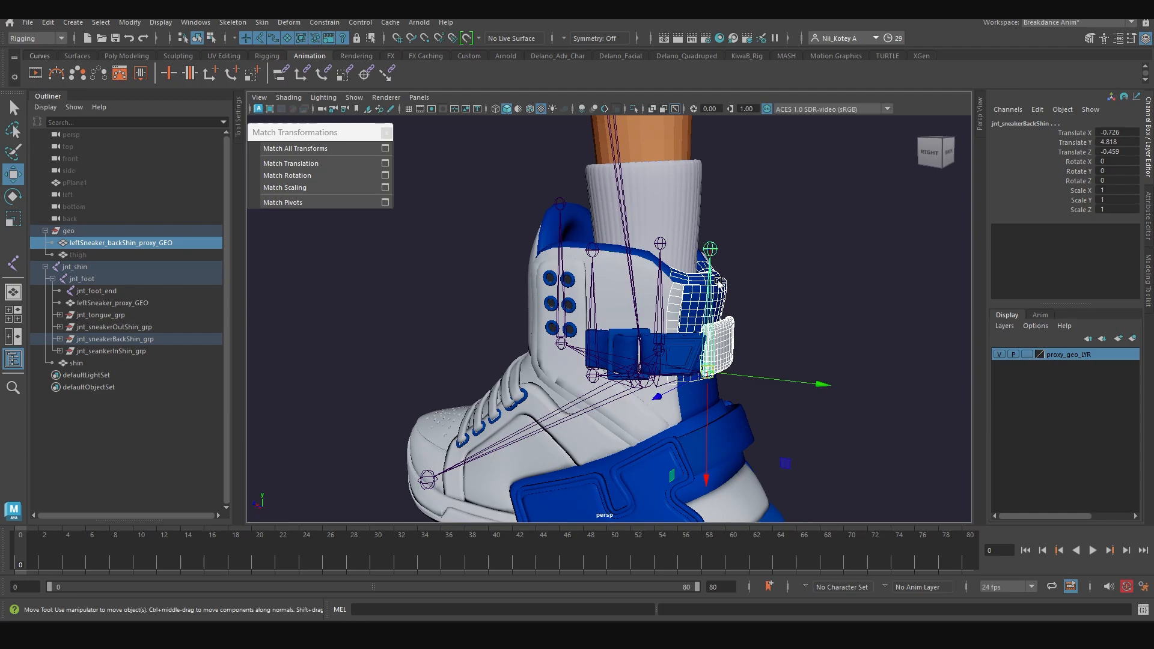
key(p)
click(503, 294)
Test how the sneaker pieces follow by rotating jnt_foot to about -41.5° in Z, and undo the rotation
alt+drag(502, 294, 652, 293)
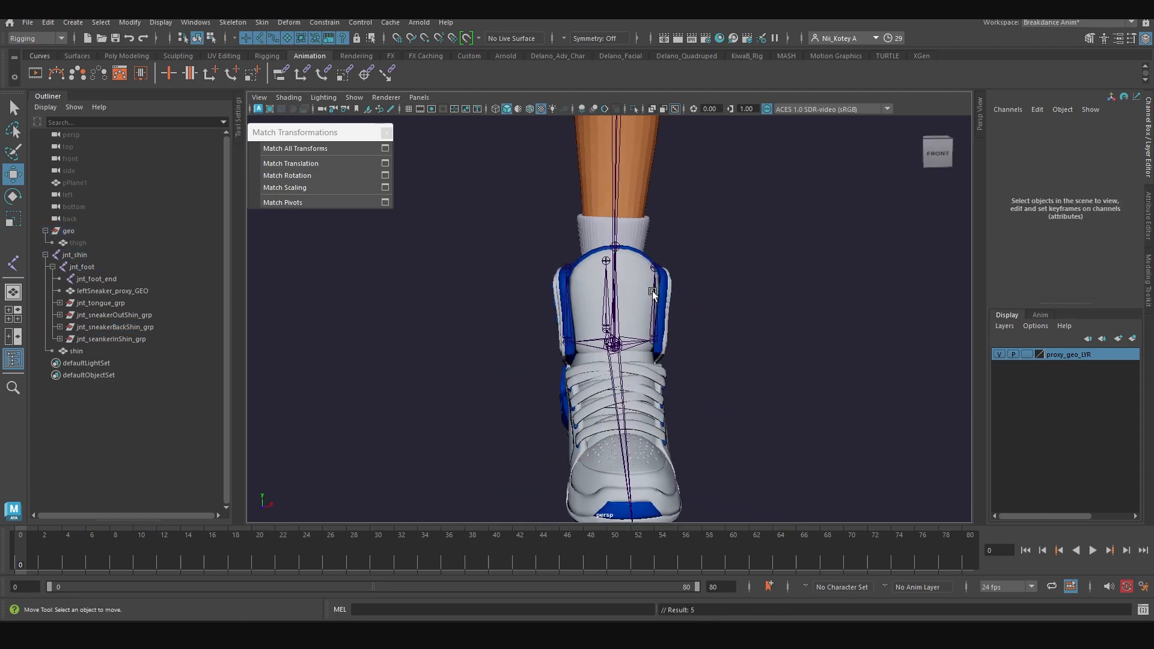
click(615, 377)
alt+drag(615, 377, 750, 305)
key(e)
key(ctrl+z)
drag(530, 253, 483, 305)
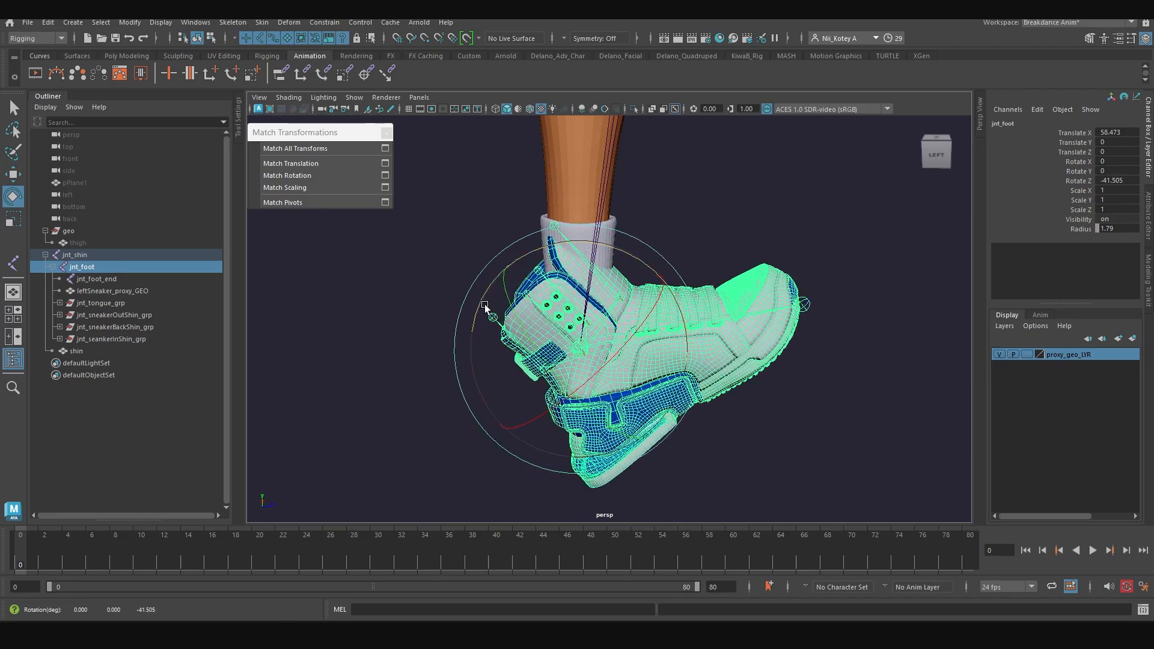
key(ctrl+z)
Switch to the Animation menu set and open the Set Driven Key window, placing it clear of the sneaker
alt+drag(635, 305, 420, 308)
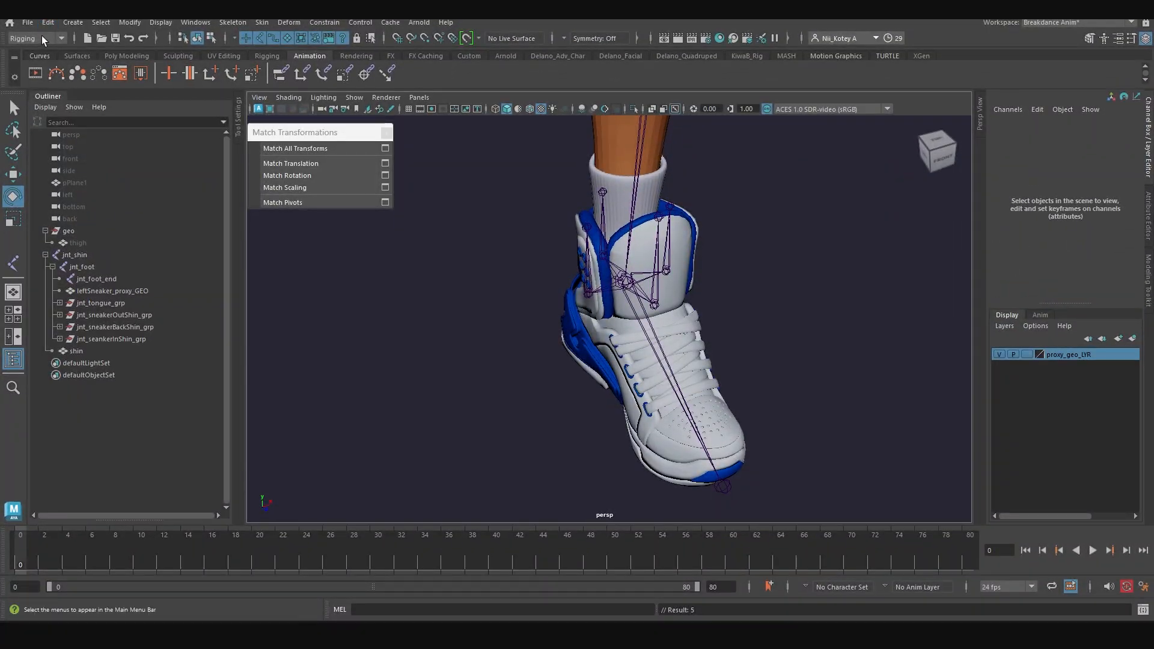
click(41, 37)
click(38, 76)
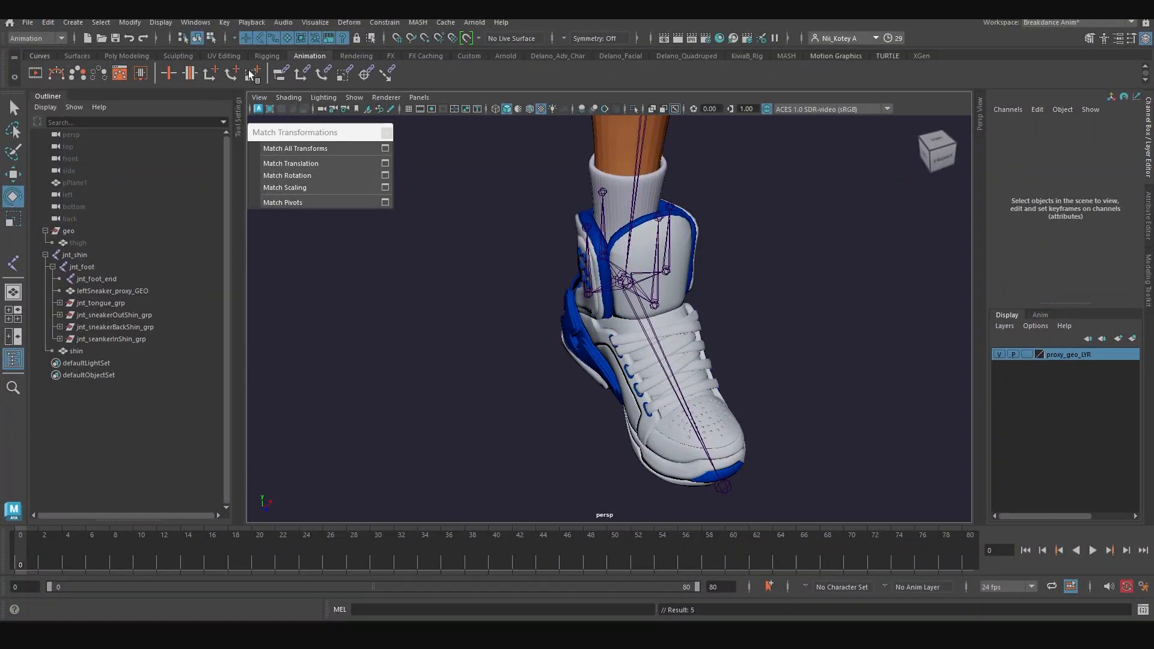
click(225, 24)
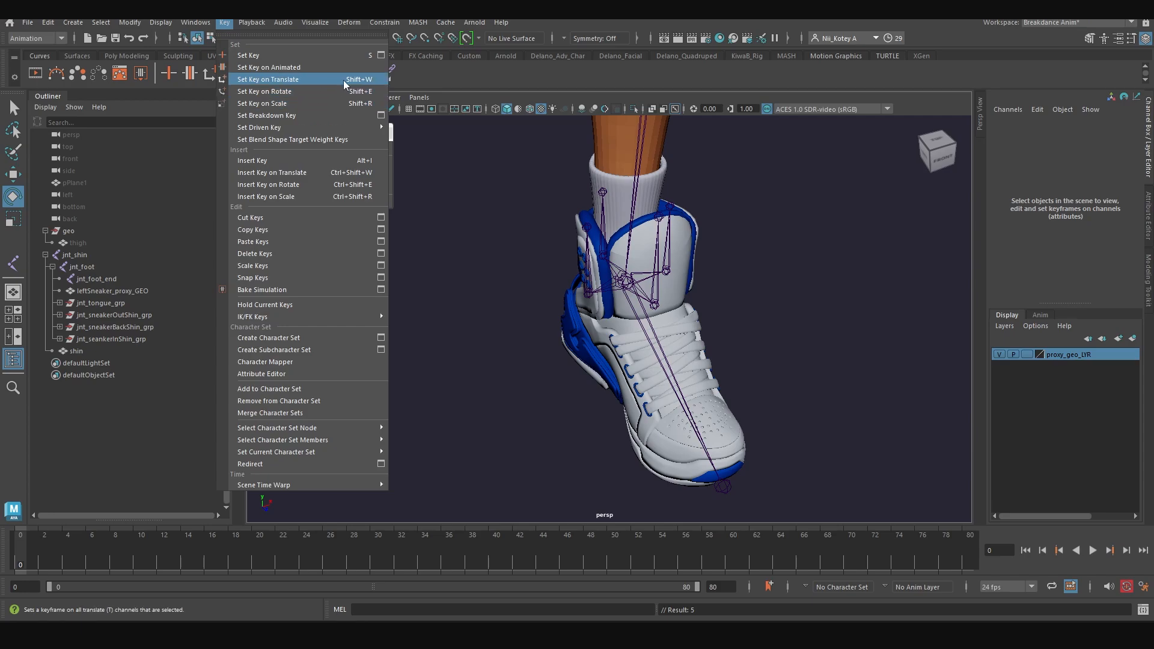
mouse_move(335, 127)
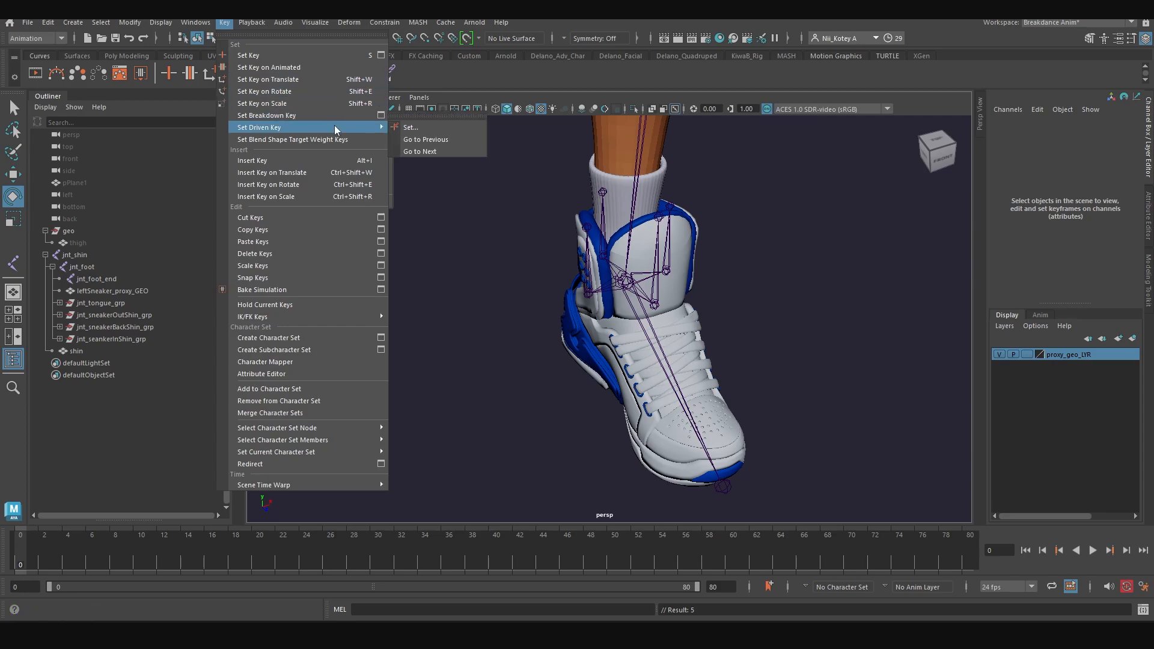
click(398, 127)
drag(533, 41, 859, 120)
Load jnt_foot as the driver for the driven key
alt+drag(576, 318, 649, 313)
alt+right_drag(649, 313, 679, 318)
alt+middle_drag(679, 319, 575, 322)
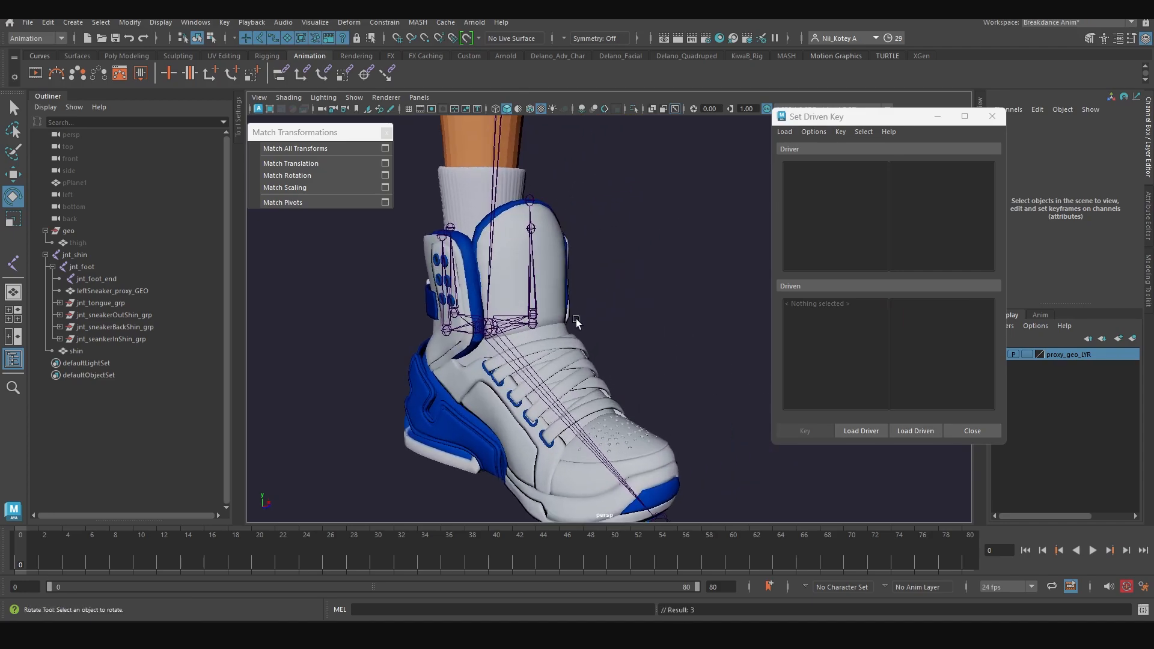
click(510, 347)
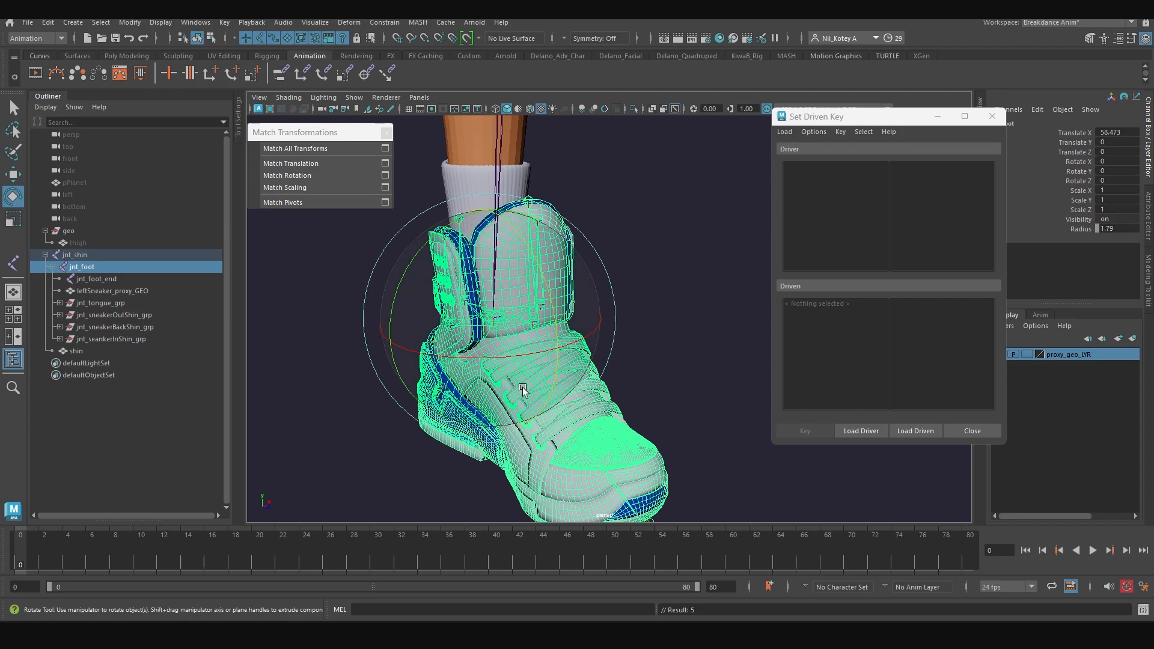
click(305, 459)
click(517, 341)
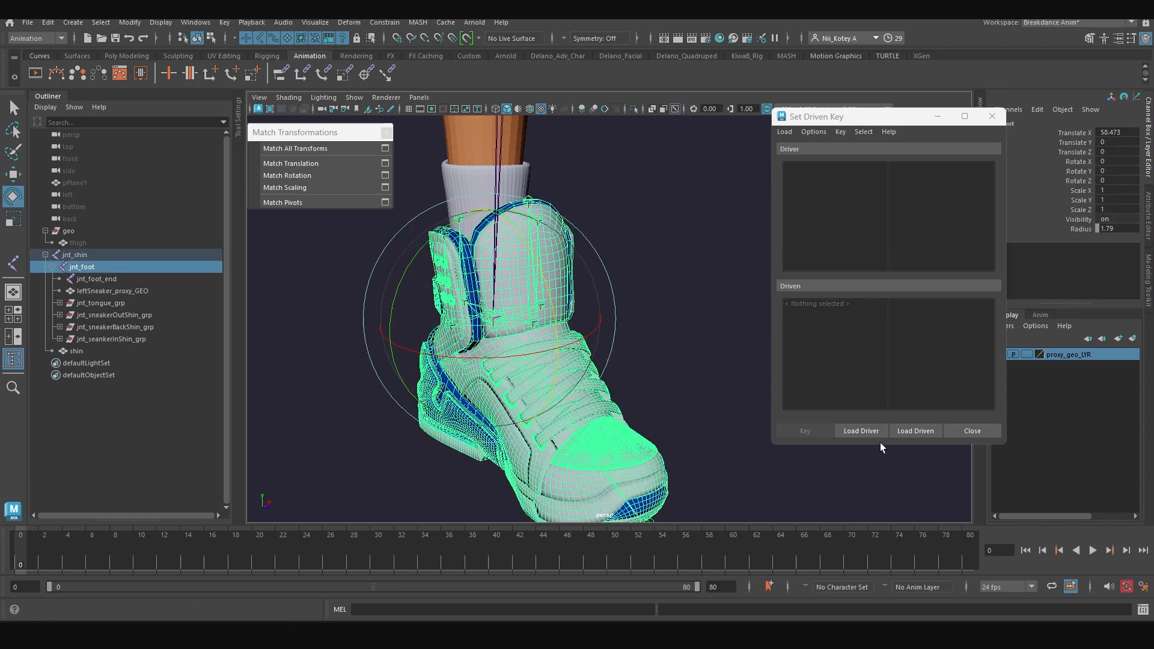
click(861, 430)
Load the tongue, out-shin, back-shin and in-shin joint groups as driven objects, and choose jnt_tongue_grp among them
click(392, 381)
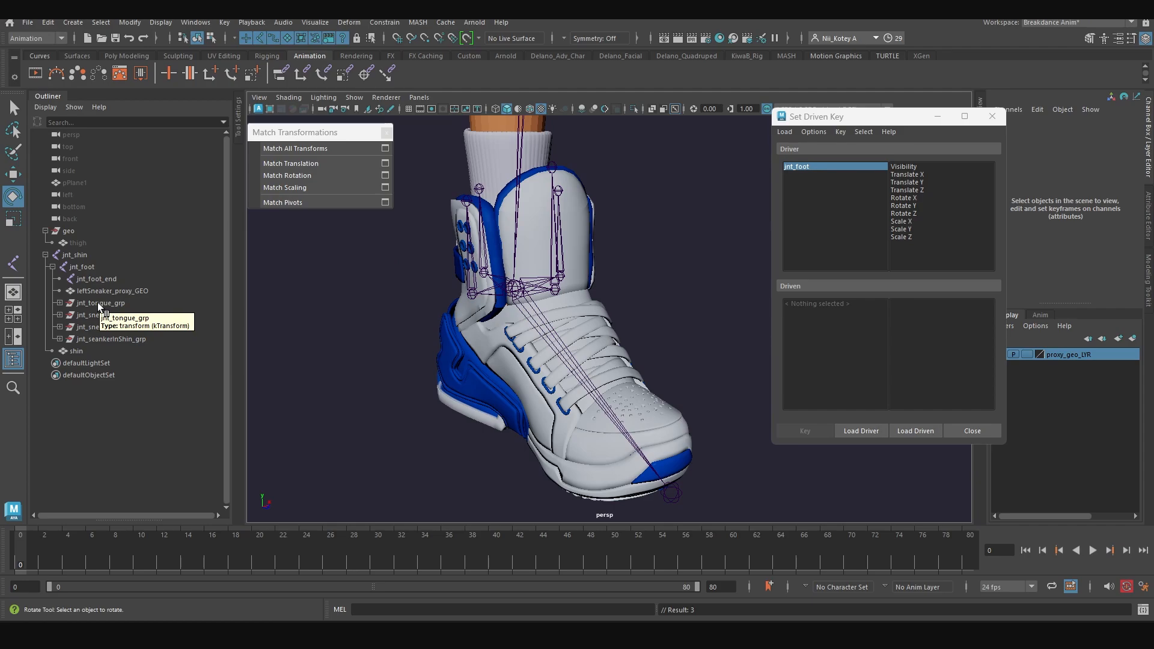
drag(97, 302, 99, 341)
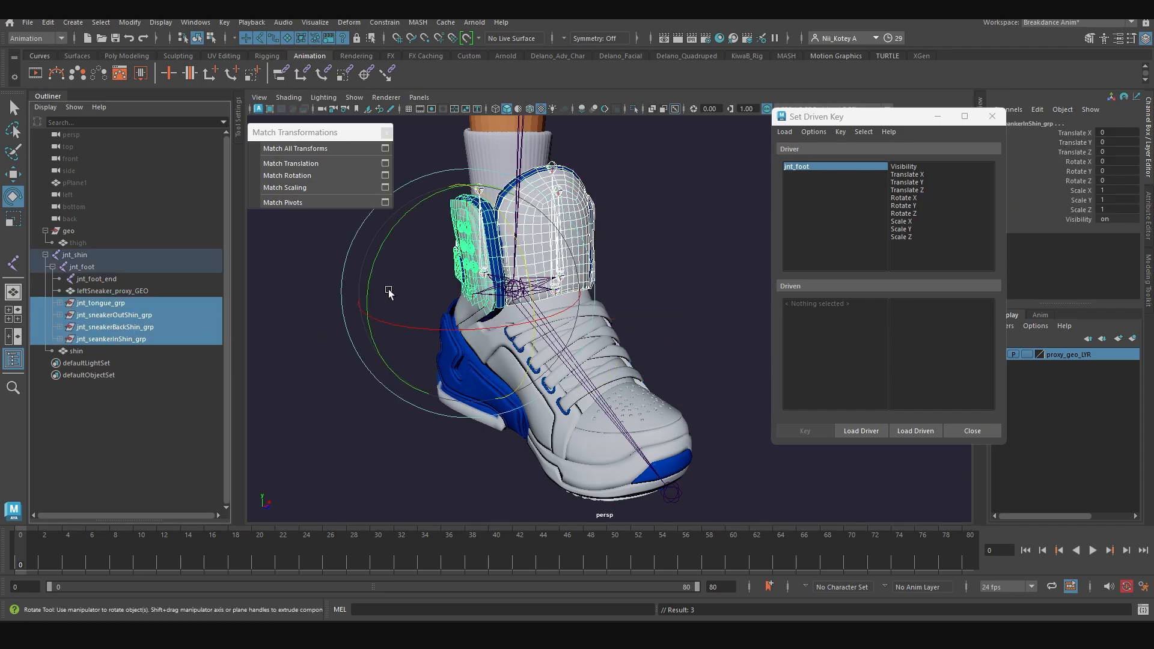
click(925, 427)
click(808, 303)
Select jnt_foot, test how the sneaker bends by rotating it to about -43.4° in Z, and undo the rotation
alt+drag(403, 391, 363, 343)
click(363, 343)
alt+right_drag(363, 343, 514, 340)
alt+drag(514, 340, 513, 334)
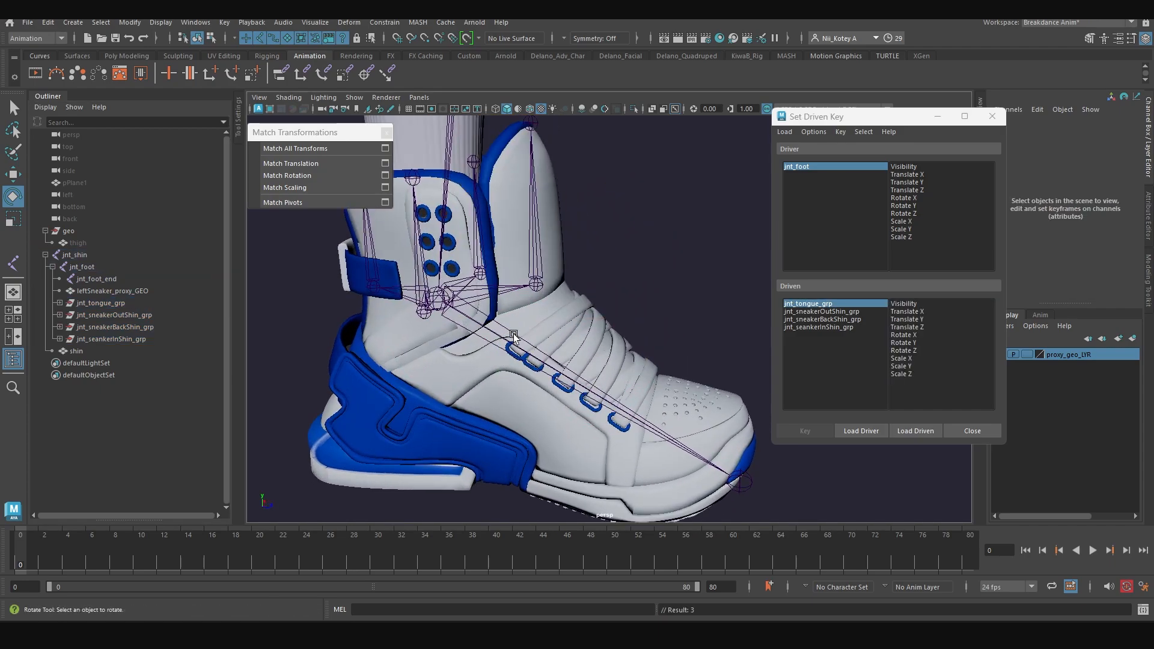
click(508, 329)
alt+right_drag(589, 294, 536, 390)
alt+middle_drag(536, 391, 543, 422)
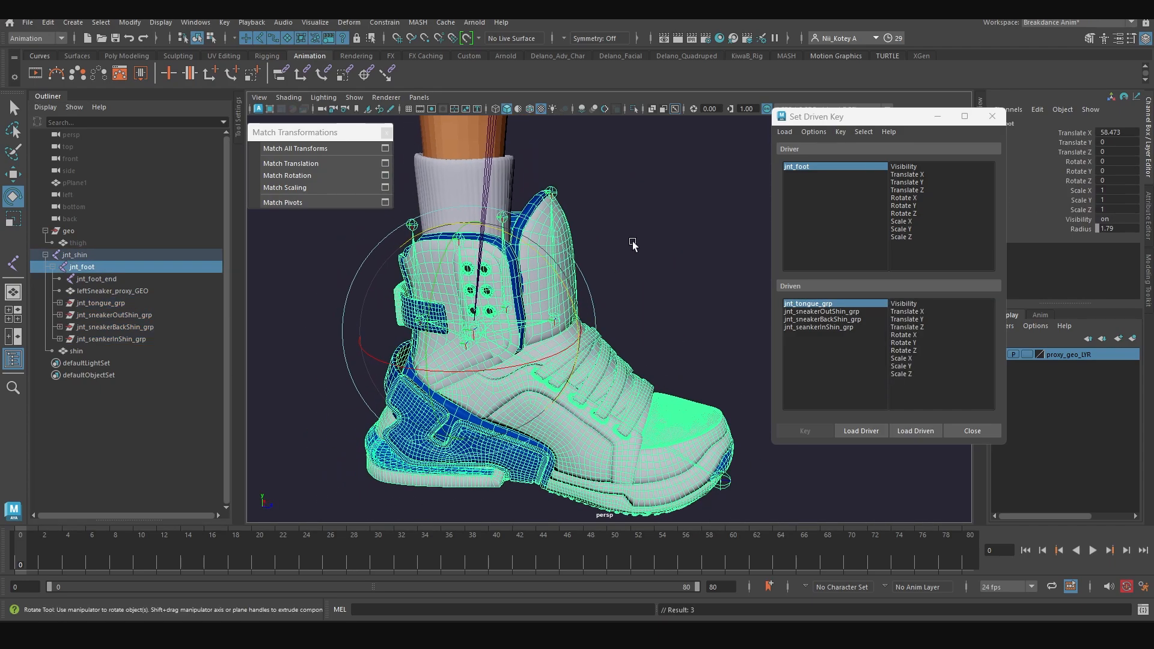
alt+middle_drag(602, 334, 615, 356)
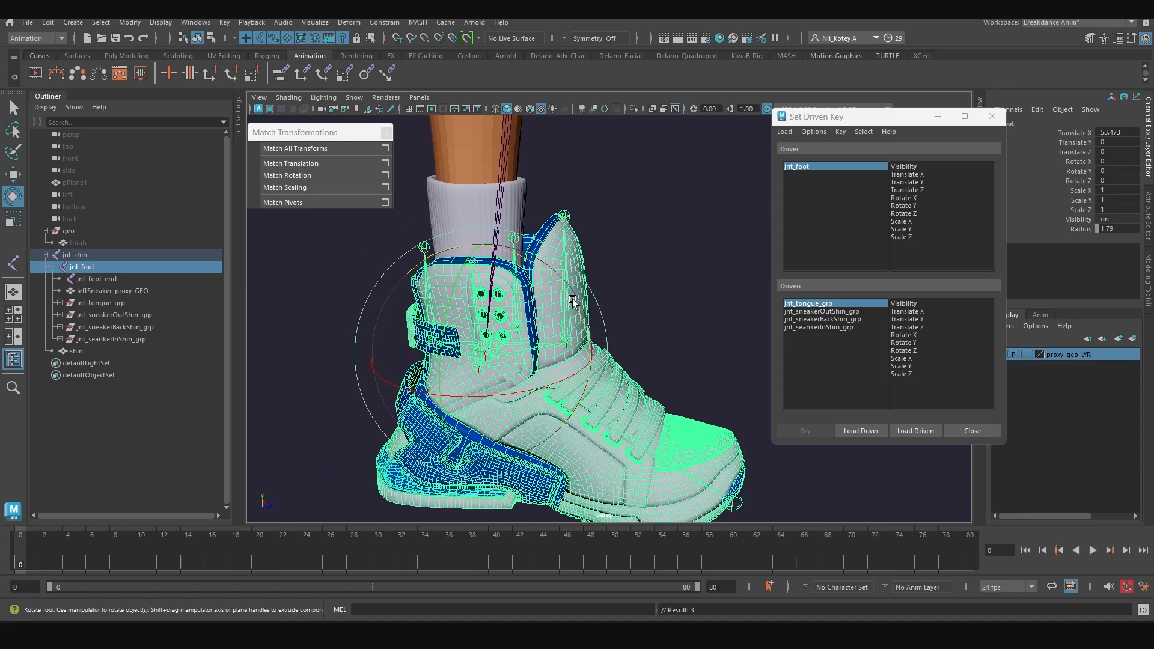
drag(572, 298, 425, 217)
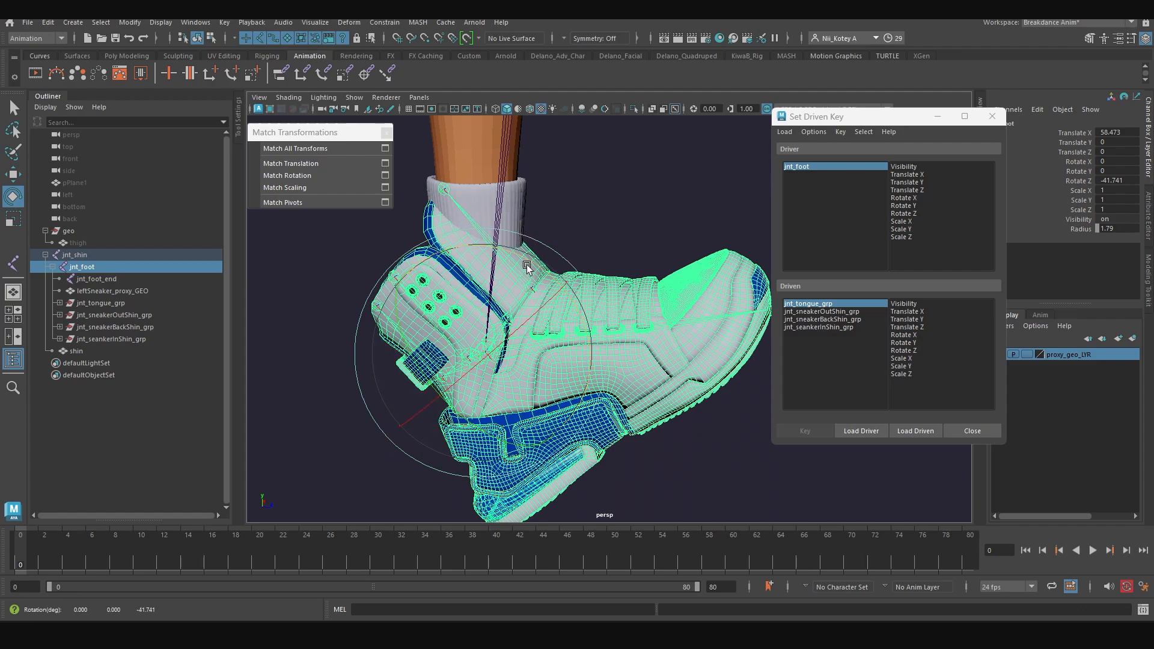
drag(521, 253, 523, 258)
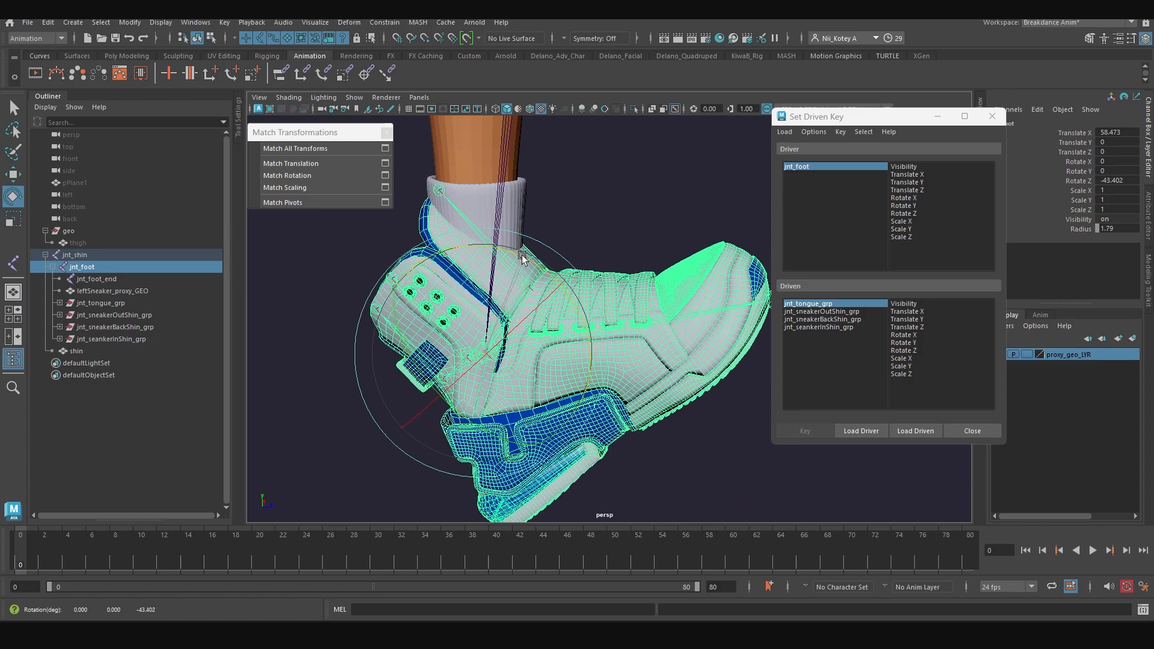
key(ctrl+z)
key(ctrl+z)
key(ctrl+z)
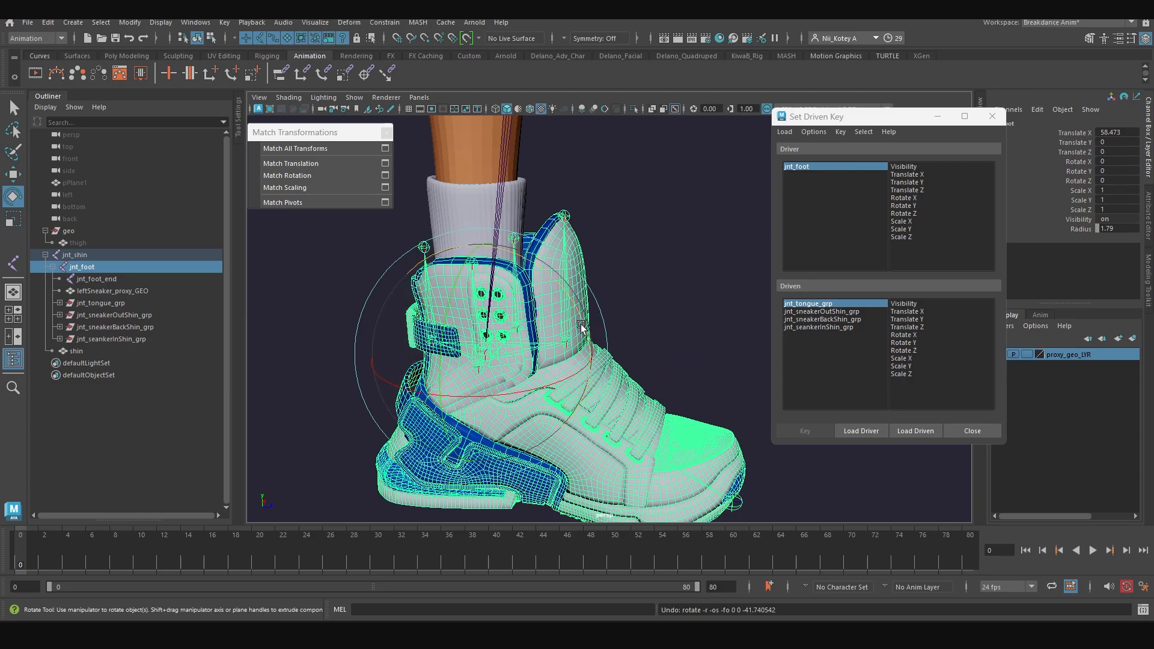
Try rotating jnt_foot to about -44.4° in Z and counter-rotating jnt_tongue_grp to about 44°, and undo both rotations
drag(584, 328, 487, 245)
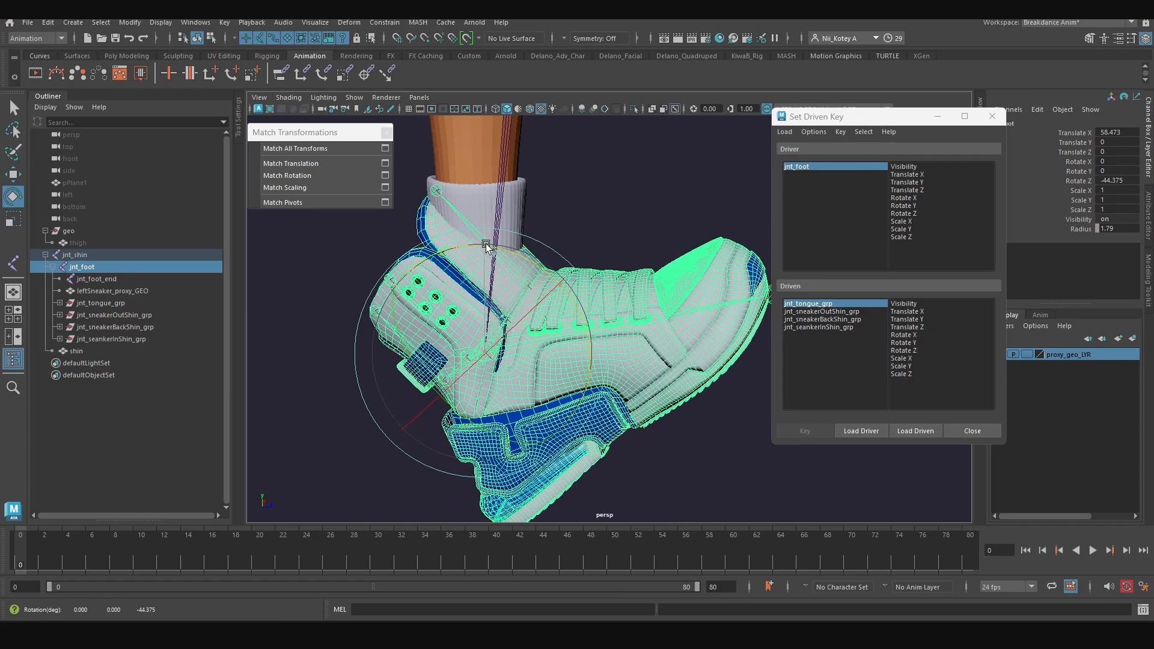
click(323, 338)
click(101, 304)
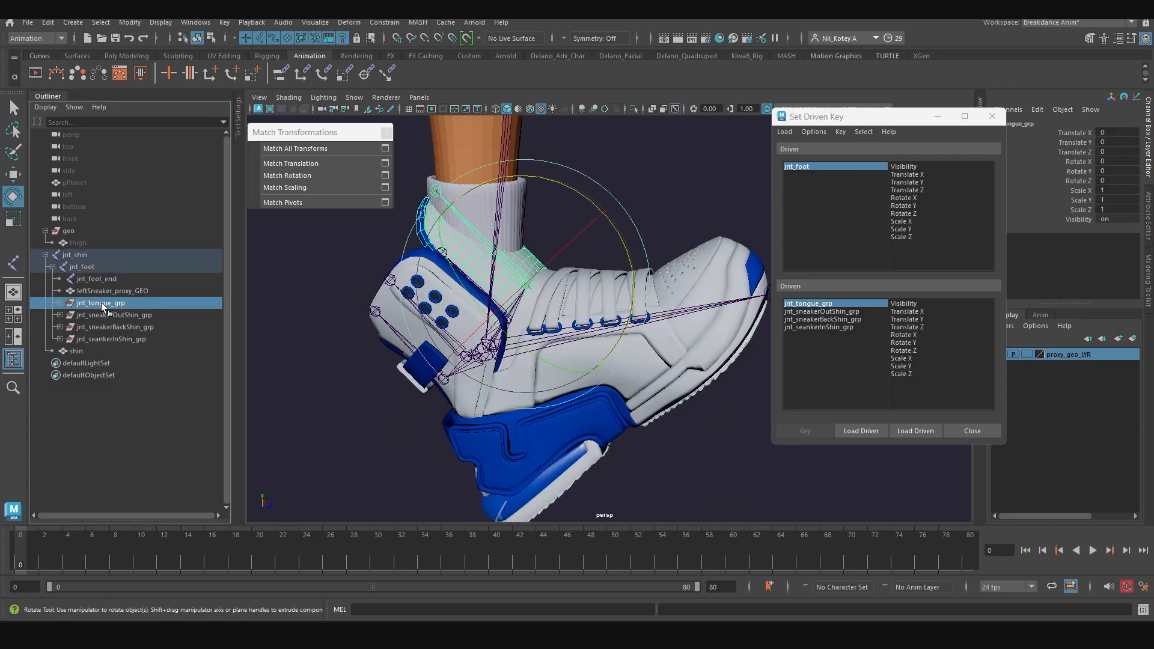
drag(565, 181, 640, 233)
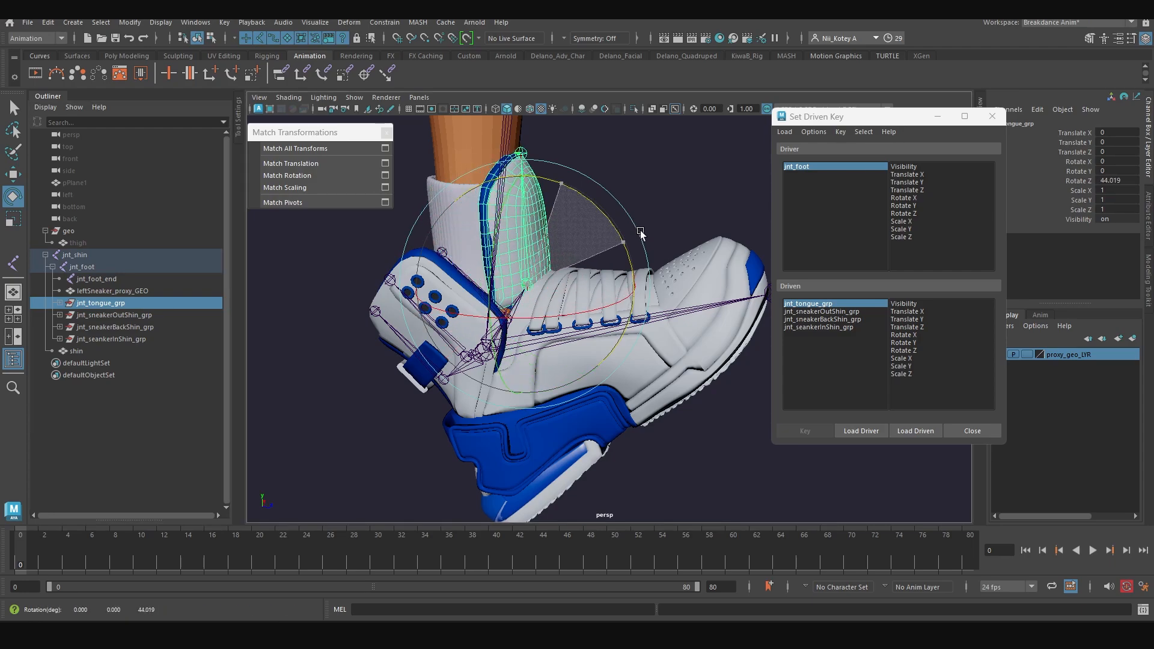
key(ctrl+z)
key(ctrl+z)
key(ctrl+z)
key(ctrl+z)
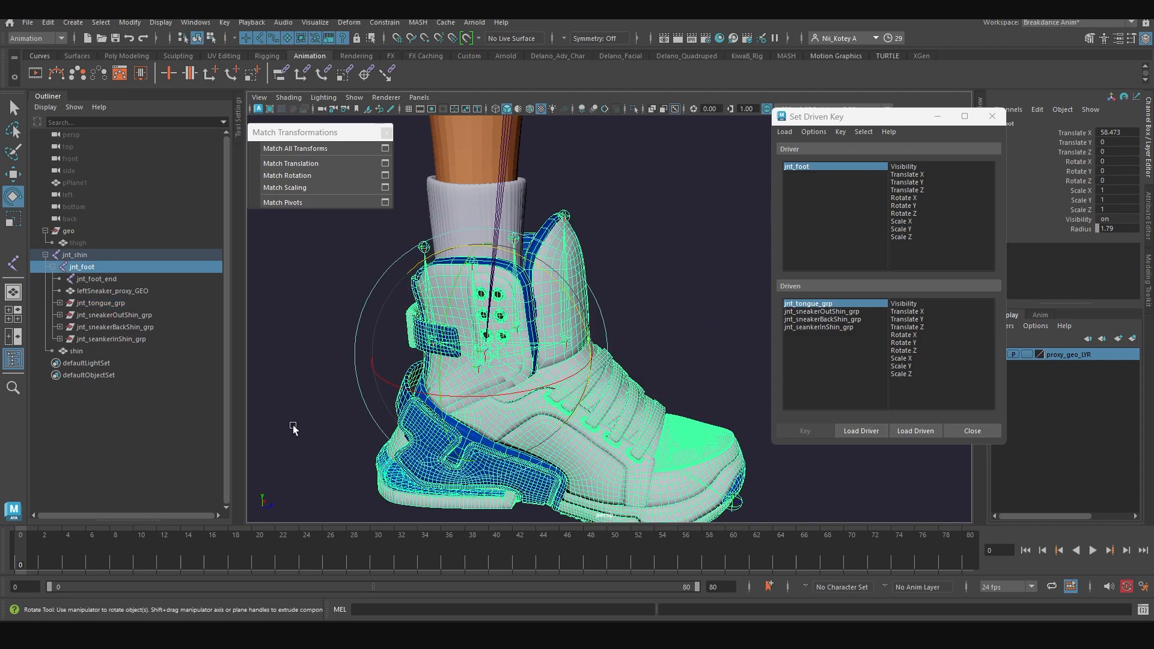
Set a driven key at the neutral pose with jnt_foot's Rotate Z driving jnt_tongue_grp's Rotate Z
click(498, 388)
click(527, 376)
click(915, 213)
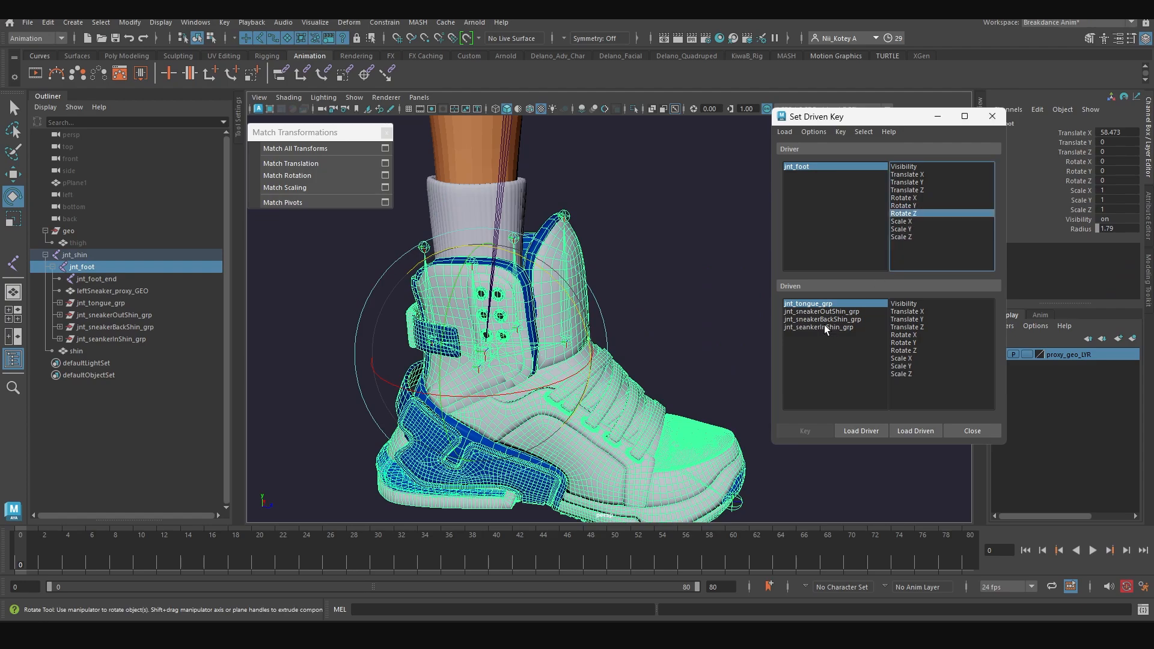
click(914, 351)
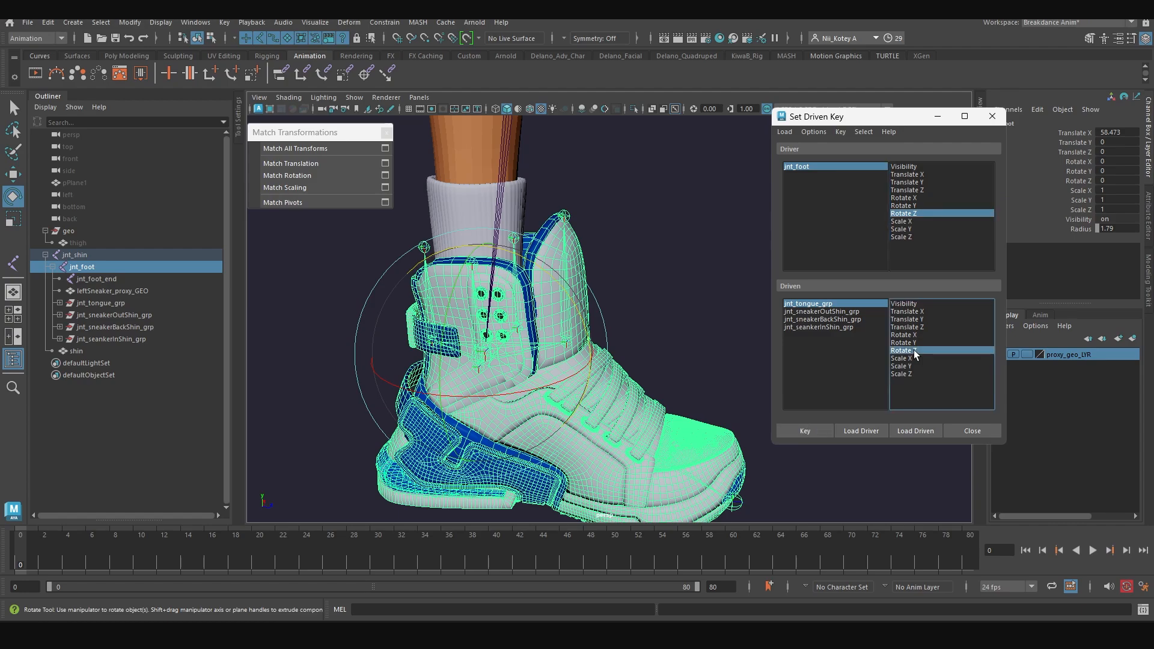
click(797, 423)
click(297, 402)
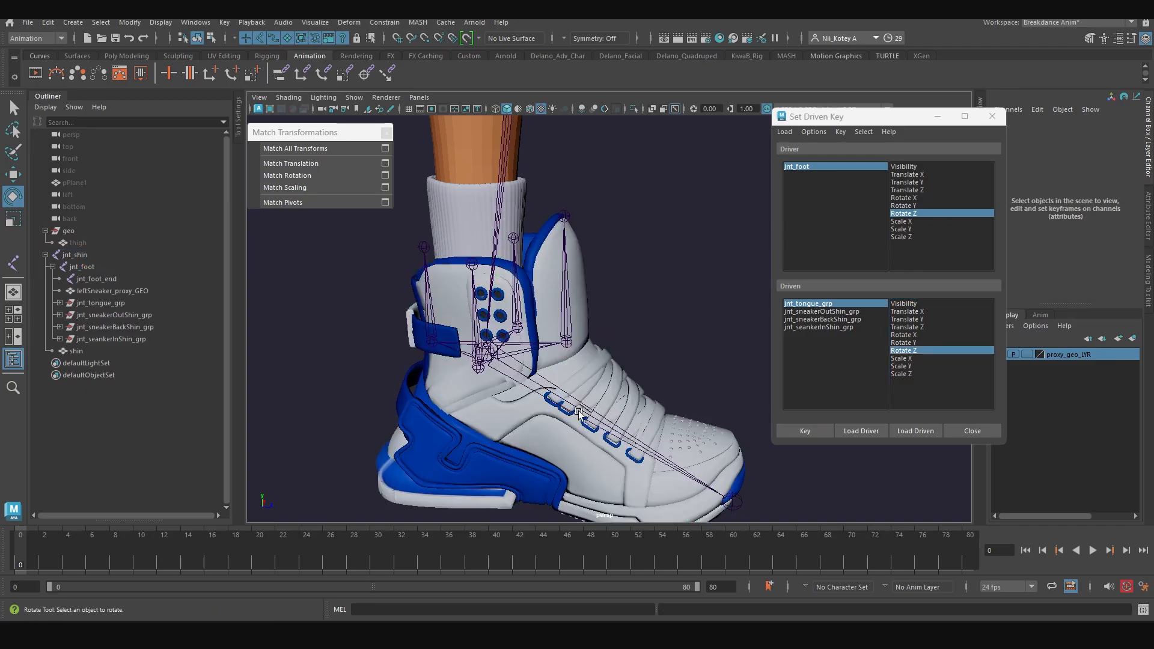
Set a second driven key with jnt_foot rotated to about -54.9° in Z and jnt_tongue_grp straightened to about 63.2°
click(542, 381)
drag(581, 322, 497, 253)
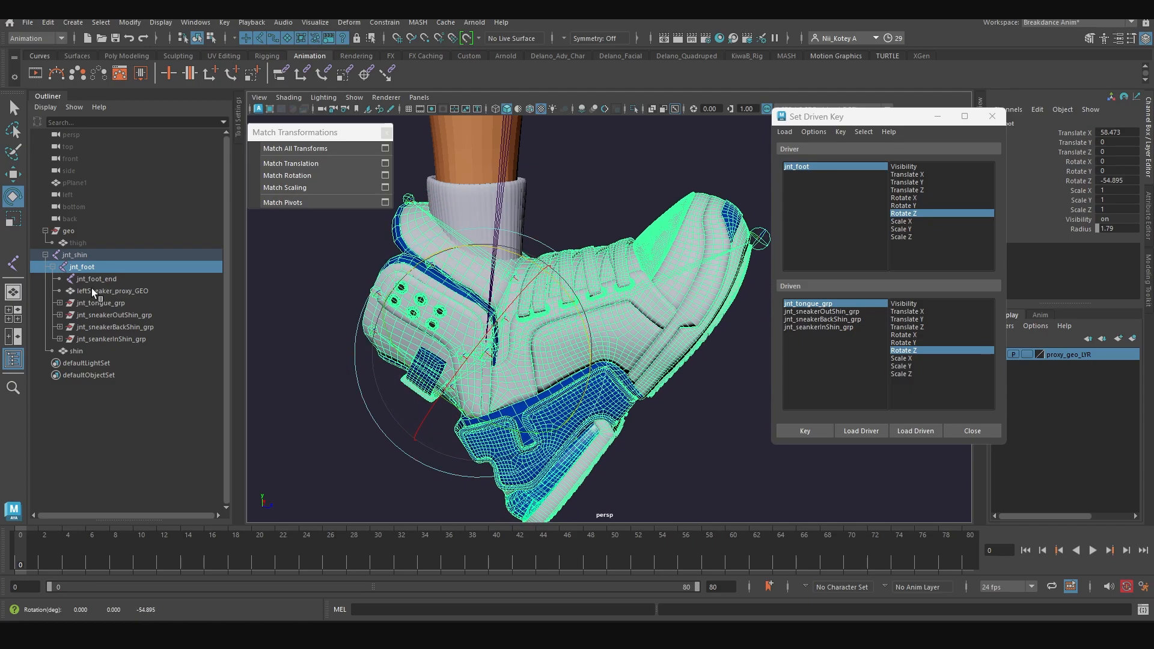
click(94, 303)
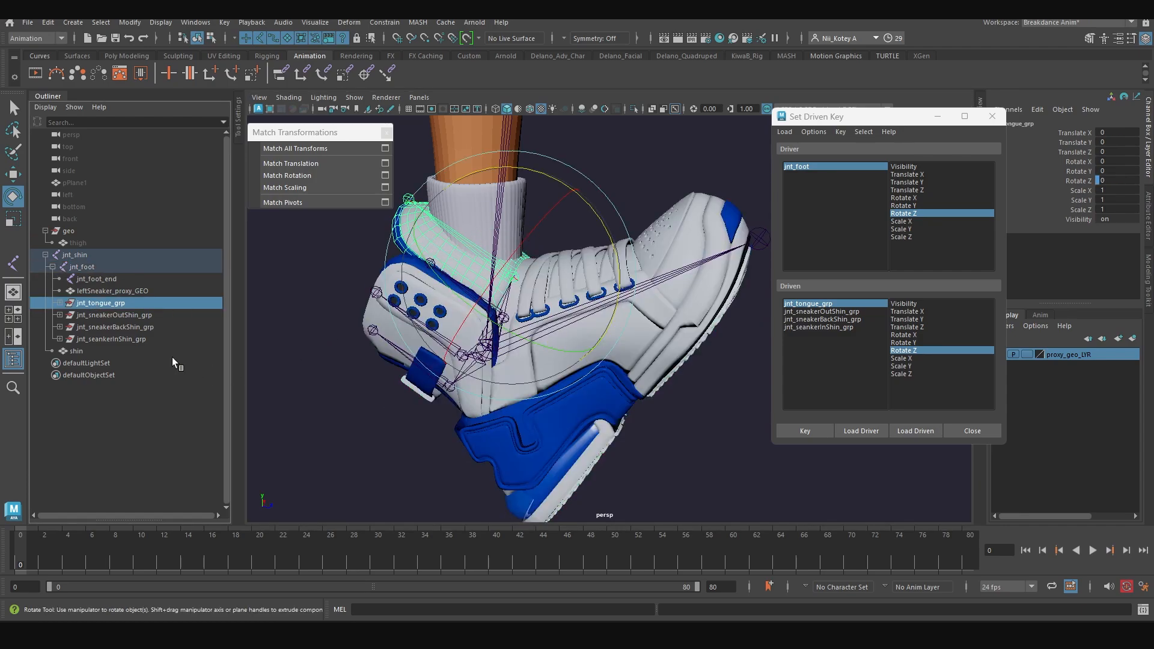
drag(553, 171, 681, 269)
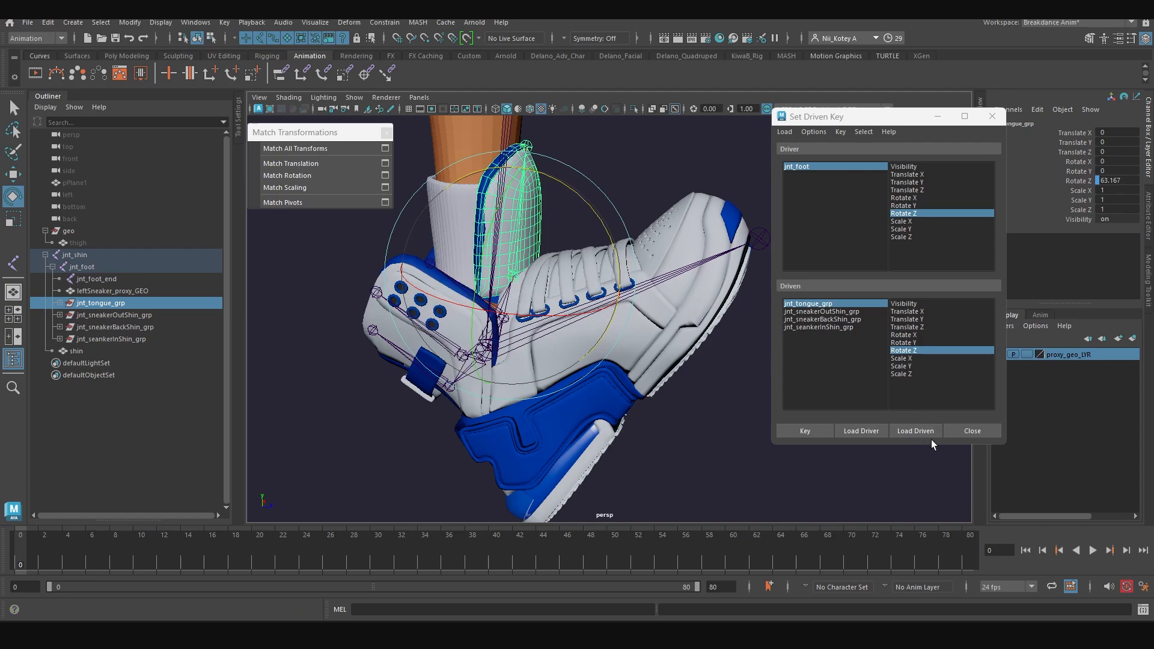
click(804, 431)
click(430, 376)
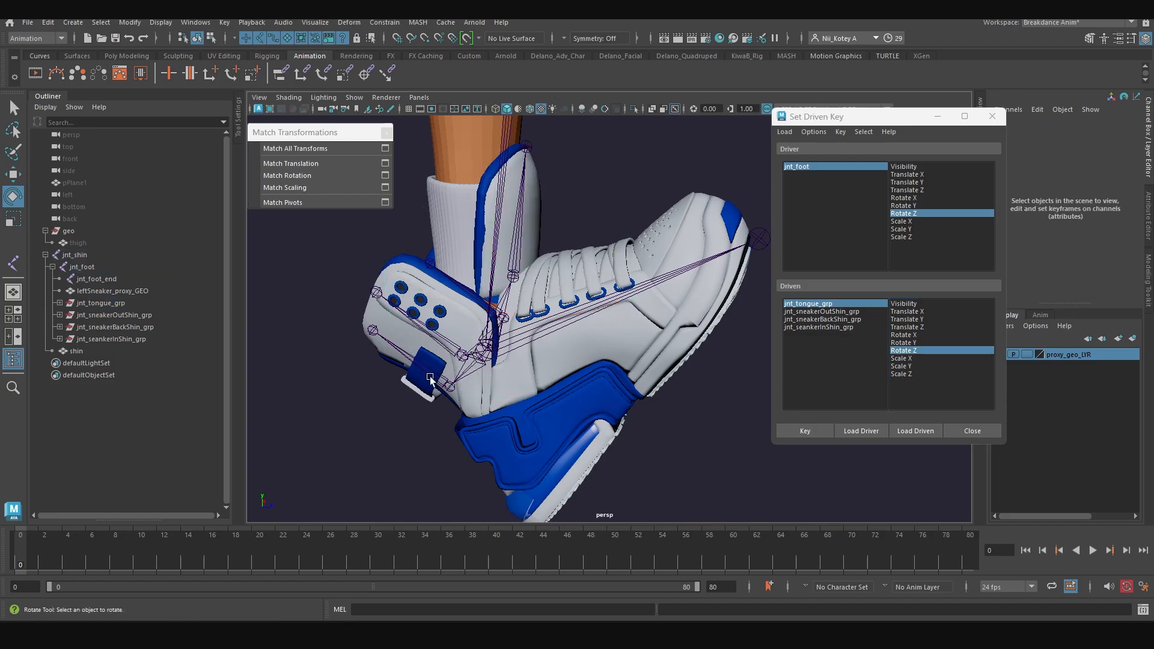
Test the driven tongue by rotating jnt_foot back and forth in Z, and clear the selection
click(598, 304)
drag(598, 303, 530, 246)
click(347, 468)
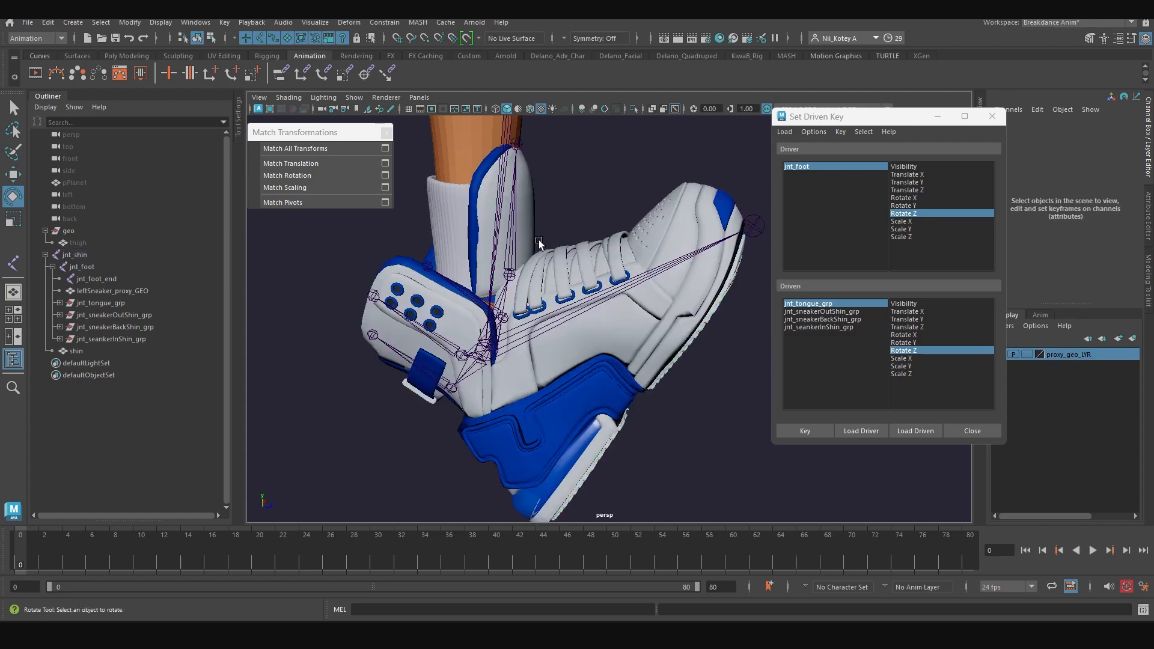
Try rotating the tongue joint itself by about 10.9° in Z, and undo the rotation
click(515, 247)
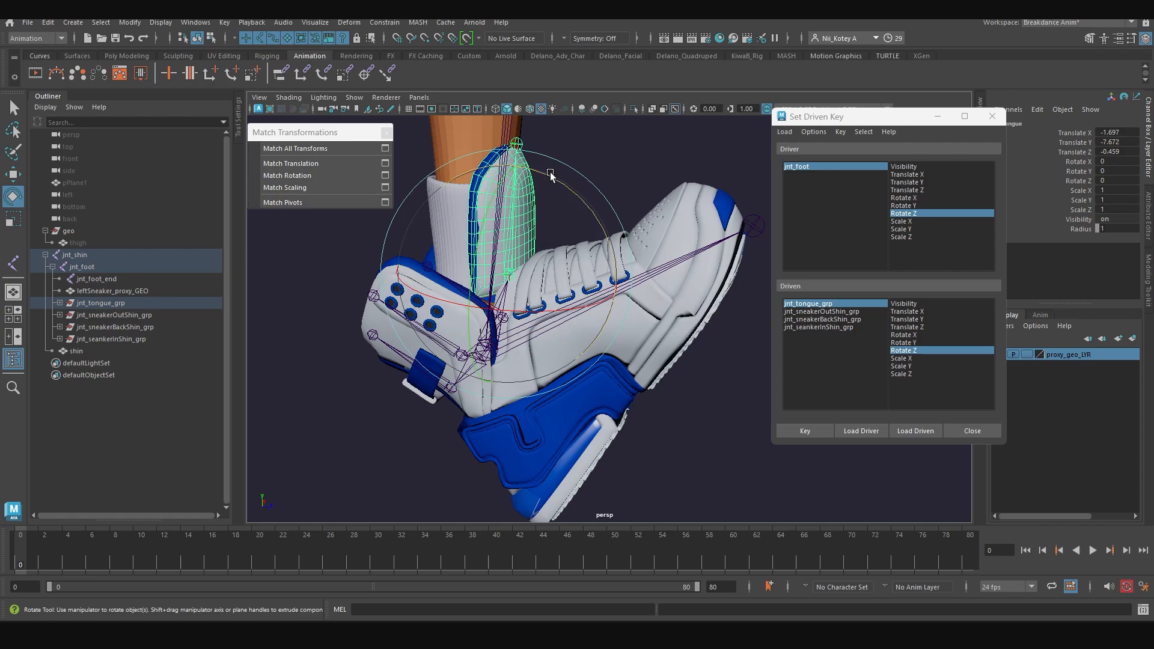
drag(550, 175, 559, 198)
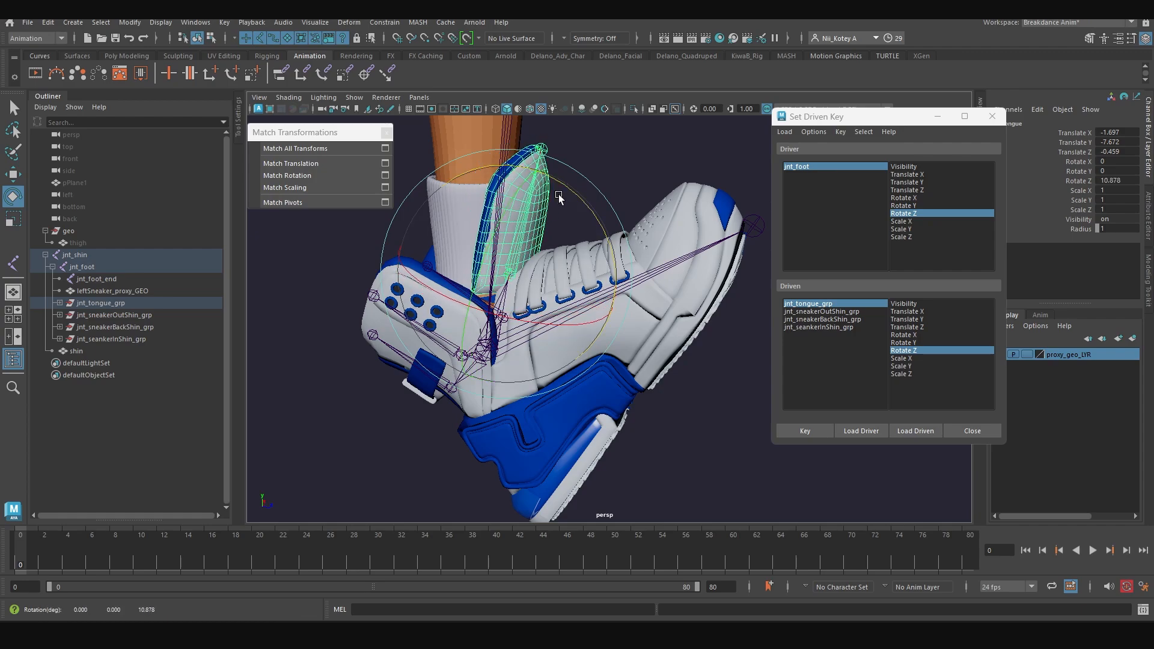
key(ctrl+z)
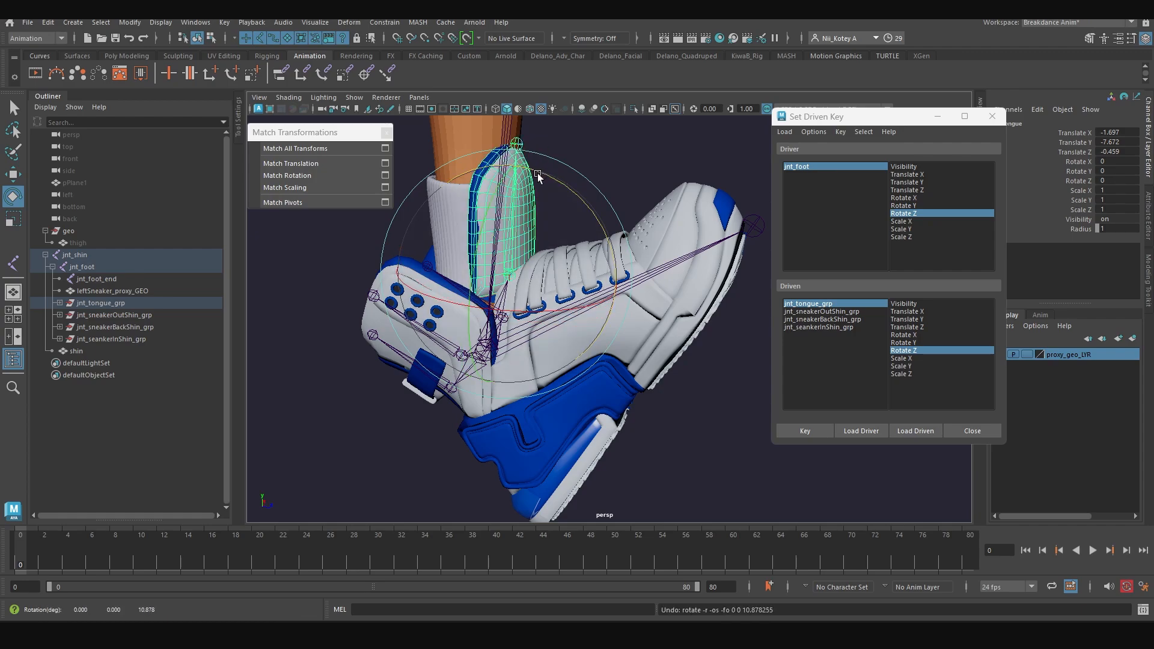
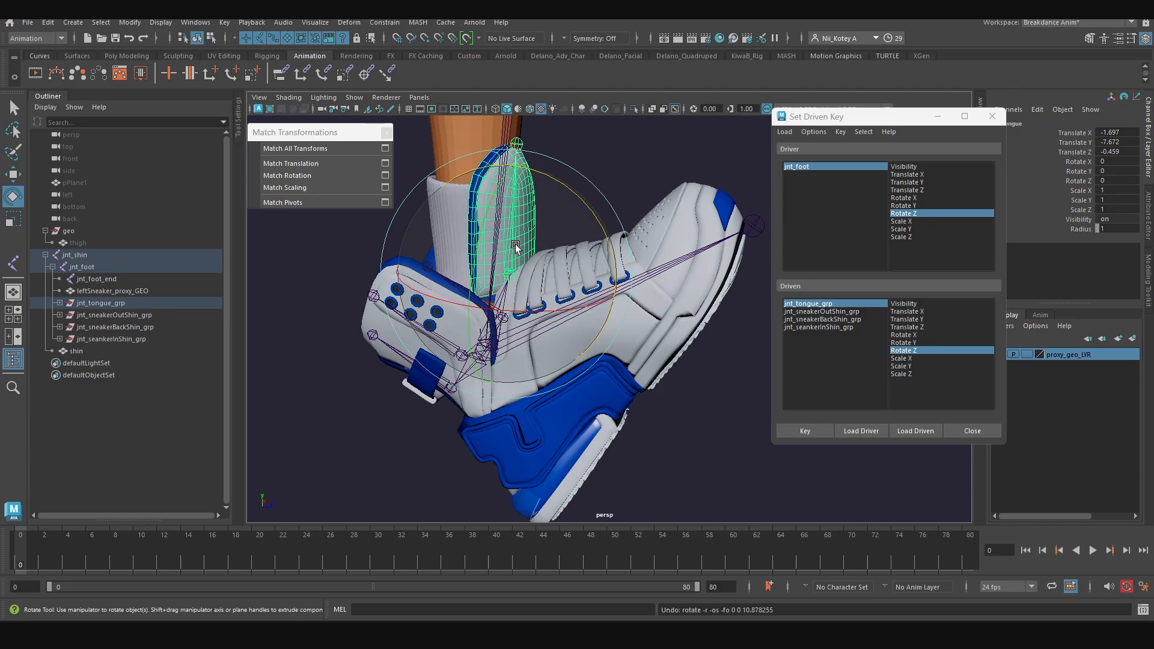
Check the tongue's motion with another jnt_foot rotation, and set jnt_foot's Rotate Z to 0
click(335, 441)
click(482, 348)
drag(502, 252, 498, 205)
alt+drag(540, 298, 601, 241)
click(1111, 179)
text(0)
key(Return)
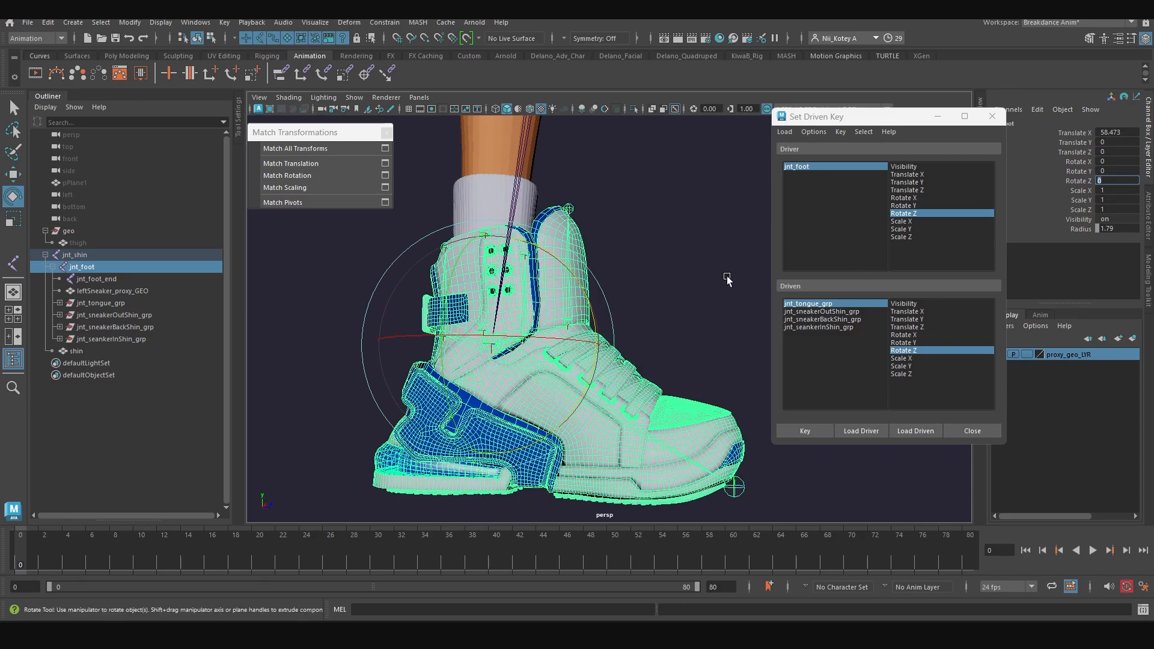
Open the Graph Editor, shrink its window, and place it beside the sneaker
click(195, 22)
mouse_move(302, 102)
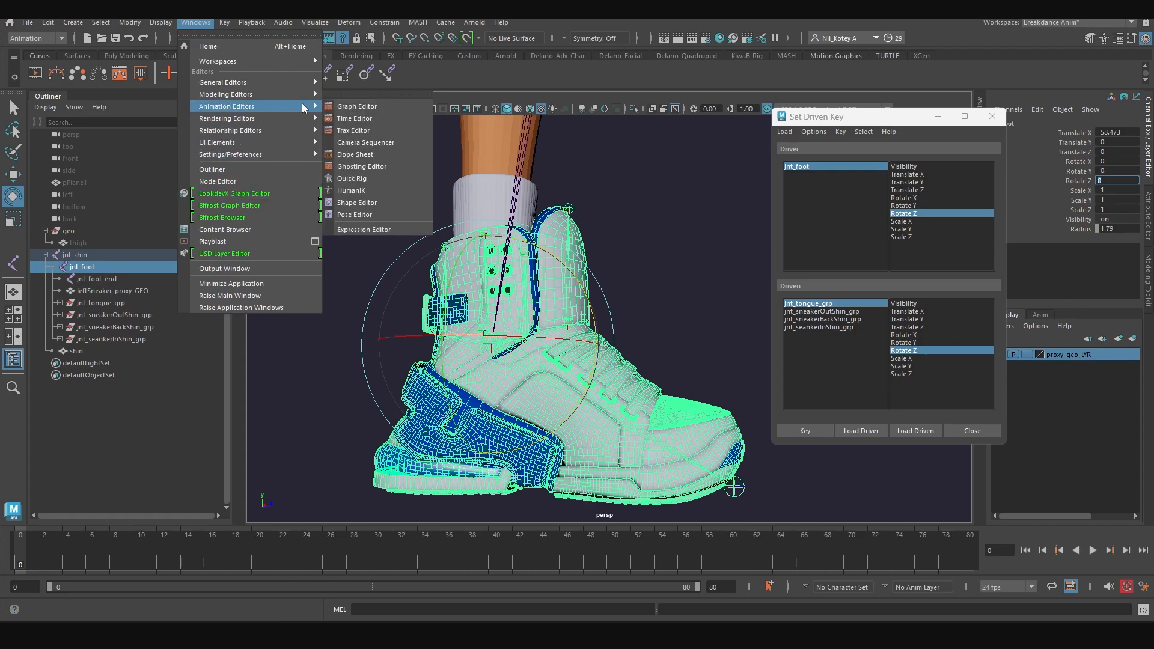
click(380, 101)
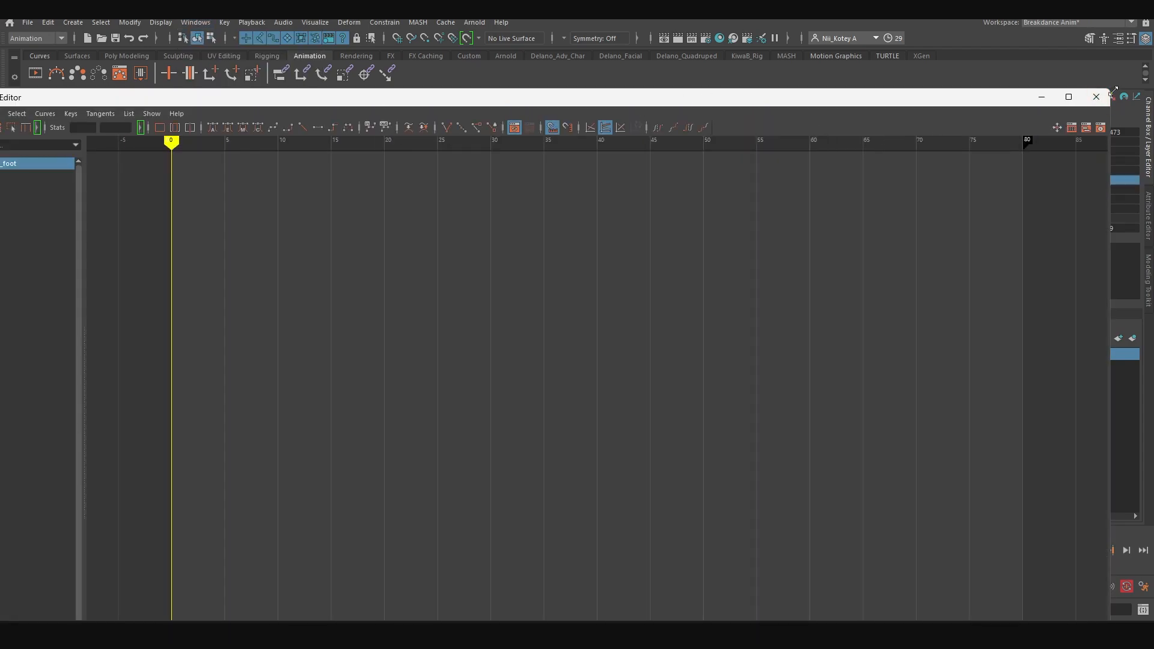
drag(1113, 91, 449, 304)
drag(274, 318, 982, 225)
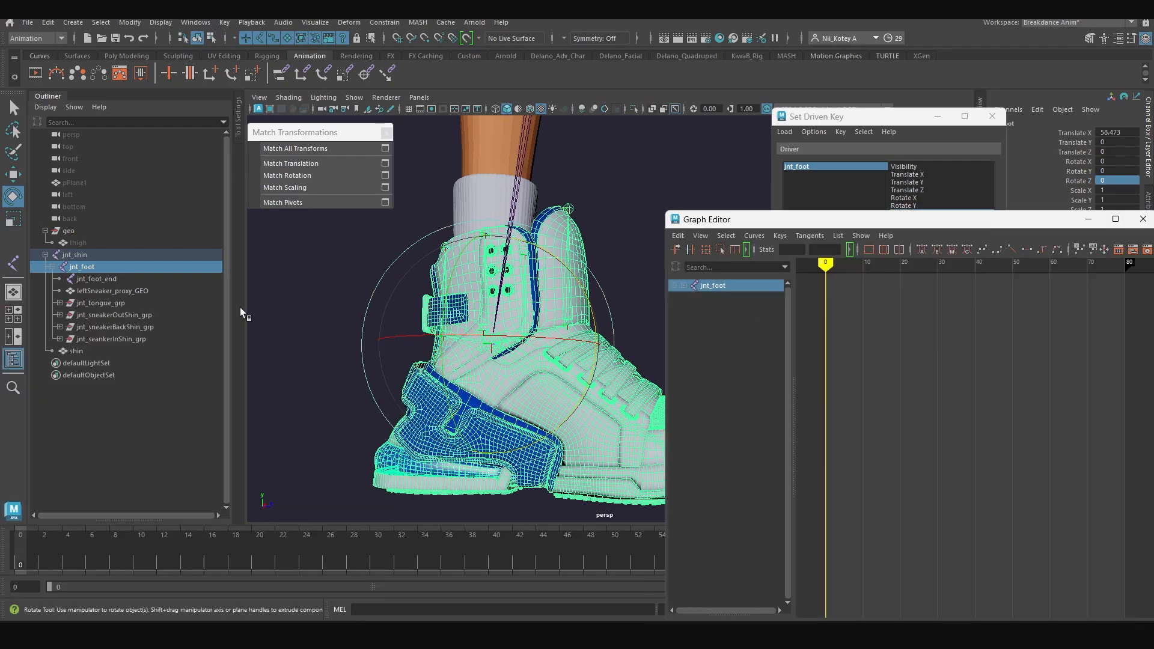
Display jnt_tongue_grp's Rotate Z driven curve in the Graph Editor and frame it with space around both keys
click(106, 304)
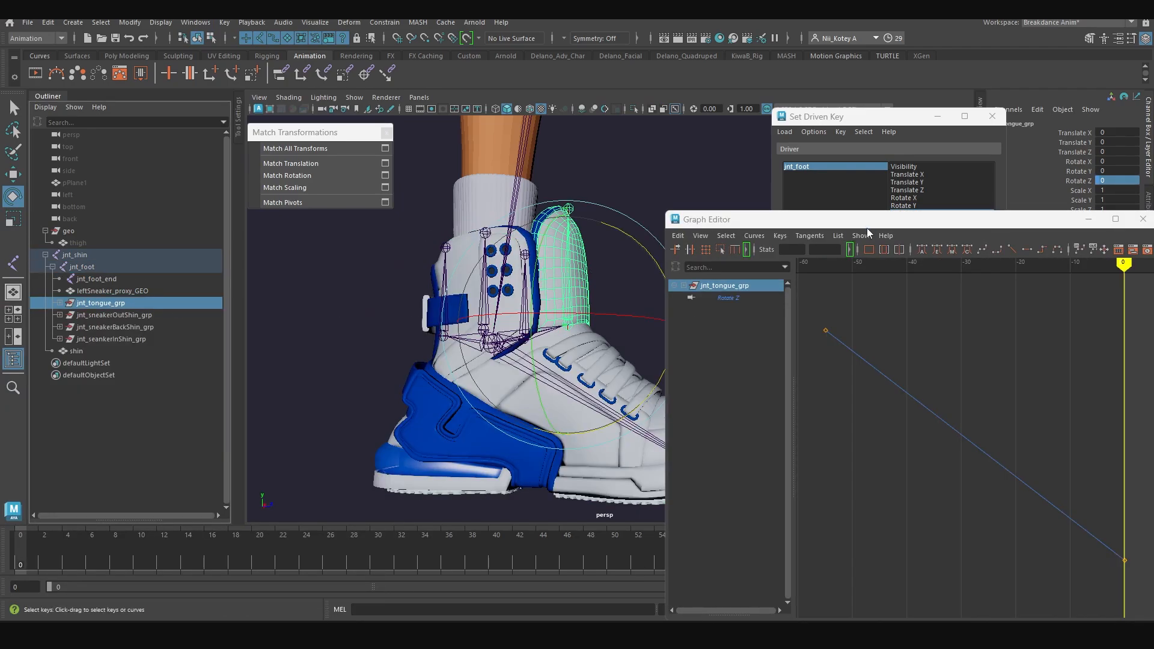
drag(866, 224, 837, 181)
scroll(872, 414, down, 3)
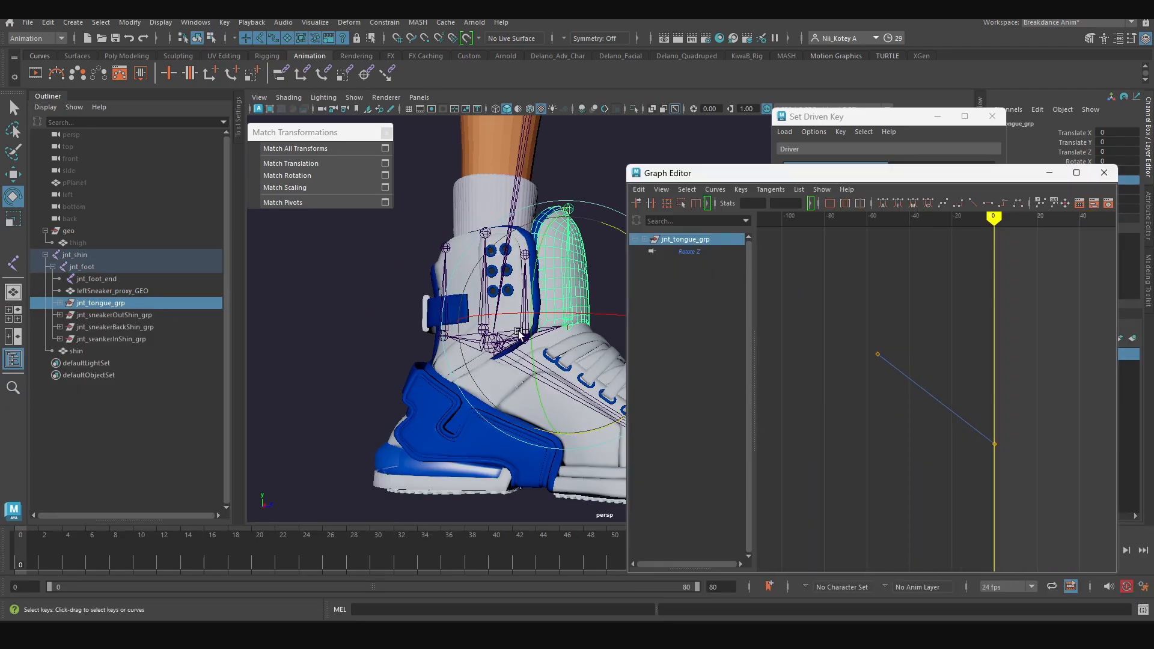
Select jnt_foot and rotate it to about -32° in Z, examining how the tongue meets the sock and laces
alt+drag(520, 334, 426, 428)
alt+middle_drag(425, 428, 456, 443)
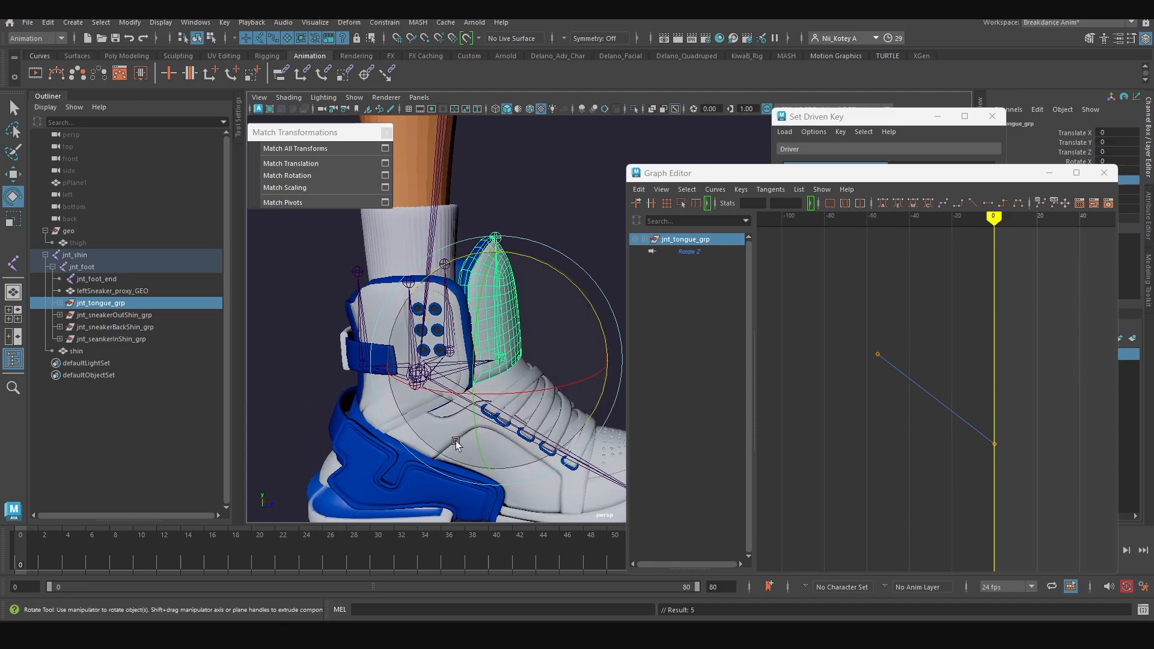
click(296, 392)
click(477, 410)
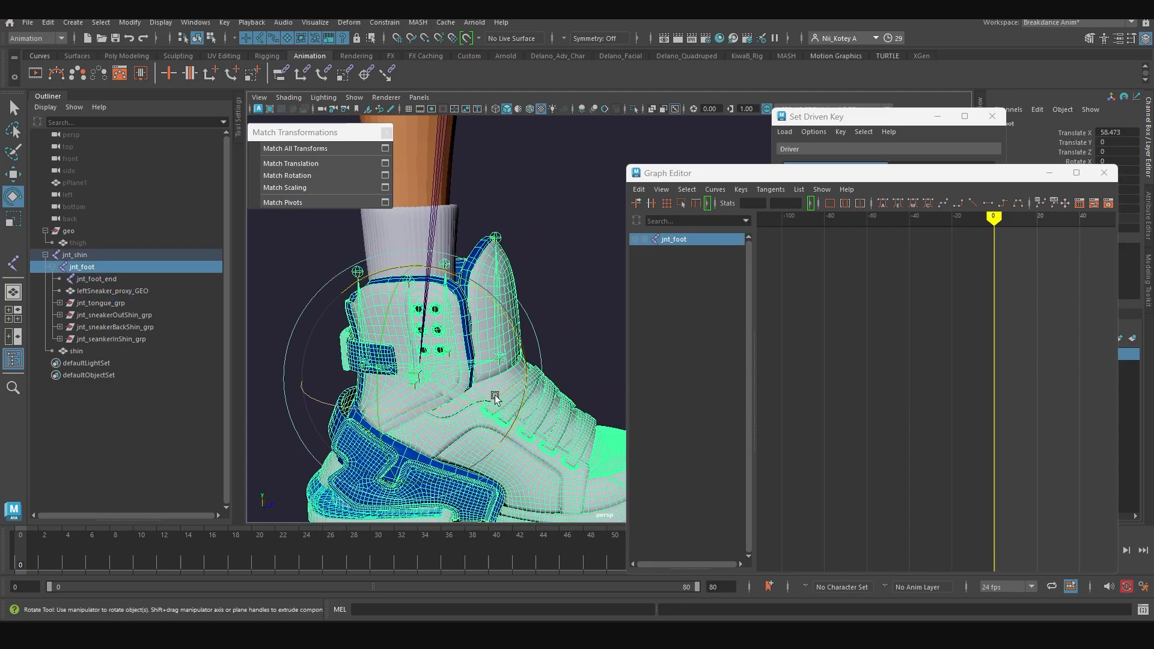
drag(512, 330, 498, 296)
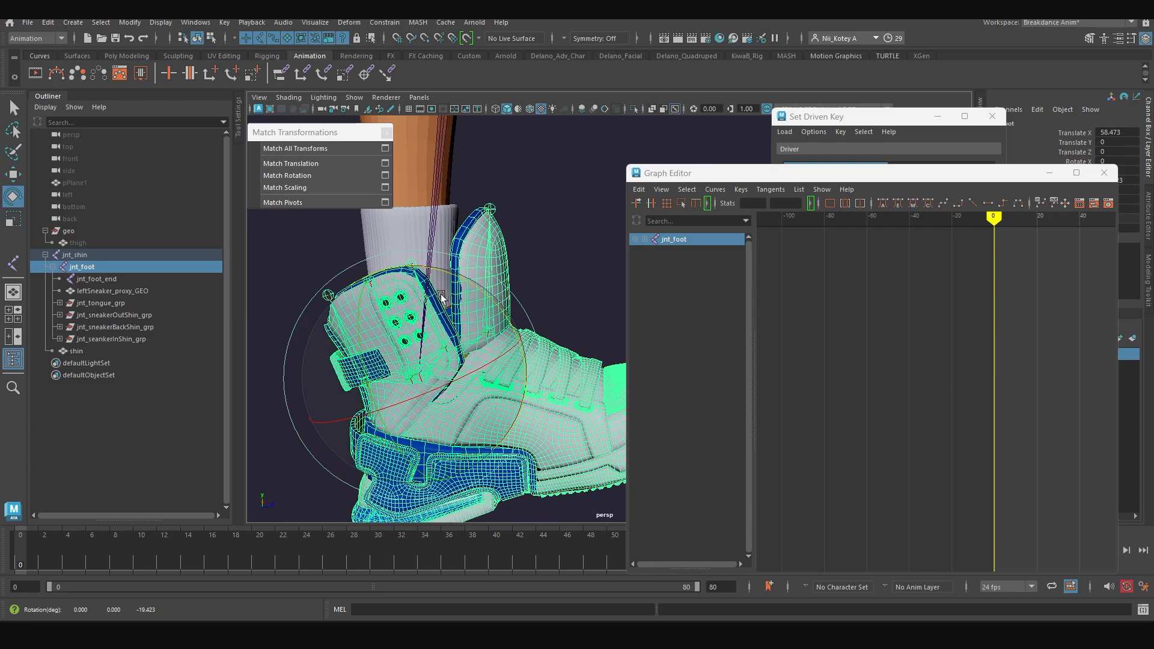
alt+drag(448, 240, 459, 252)
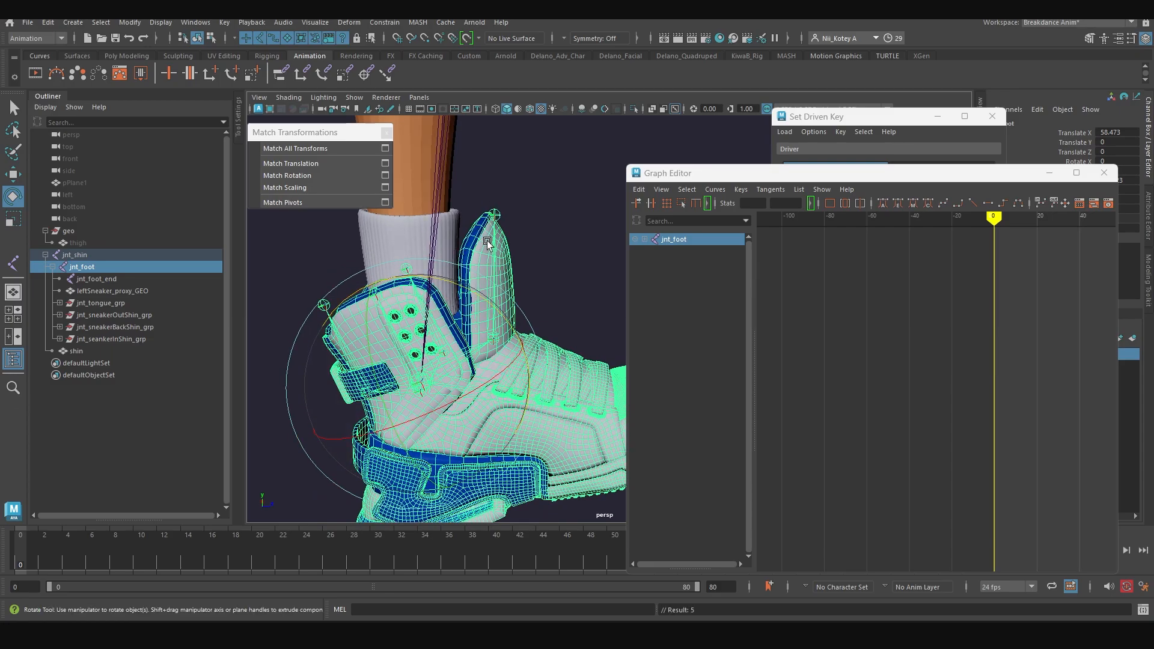
mouse_move(486, 309)
mouse_down()
mouse_move(484, 289)
mouse_move(473, 291)
mouse_up()
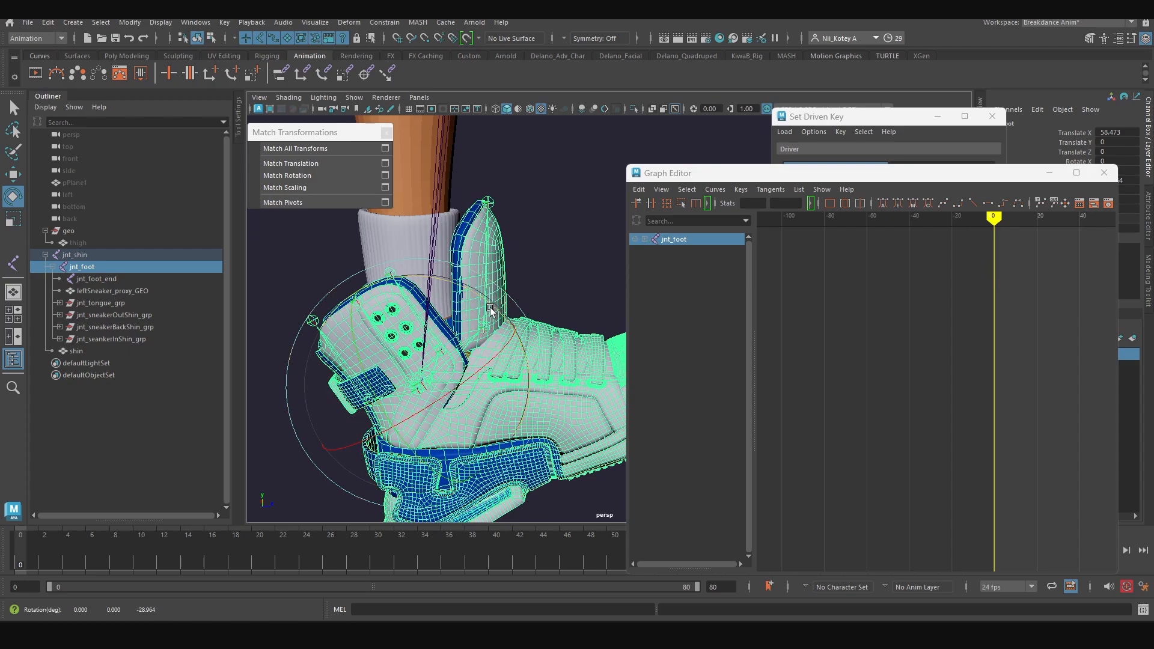
drag(473, 247, 463, 239)
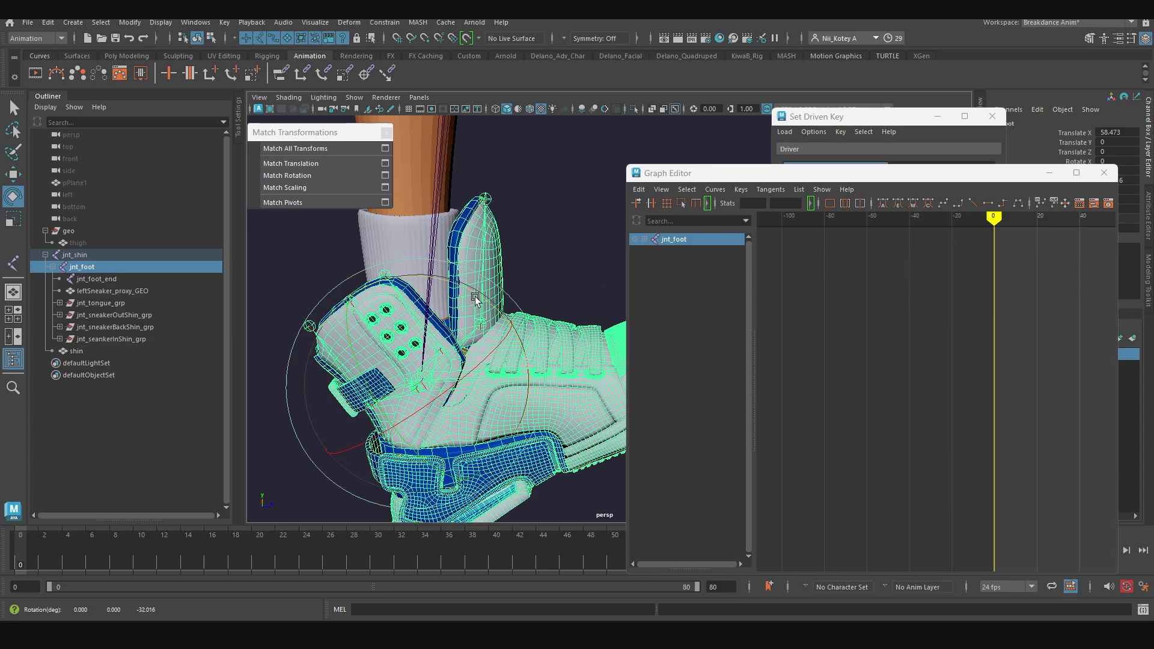
drag(475, 297, 456, 346)
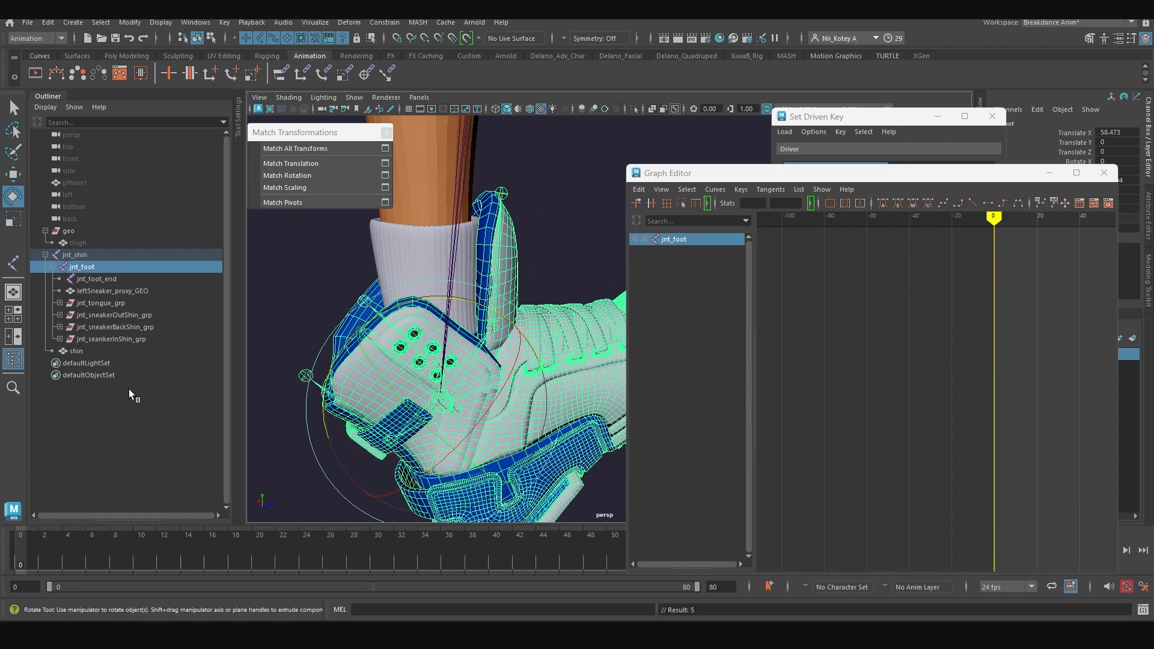
Give jnt_tongue_grp's Rotate Z driven key at -54.80° weighted tangents and pull its handle downward to steepen the curve
click(103, 302)
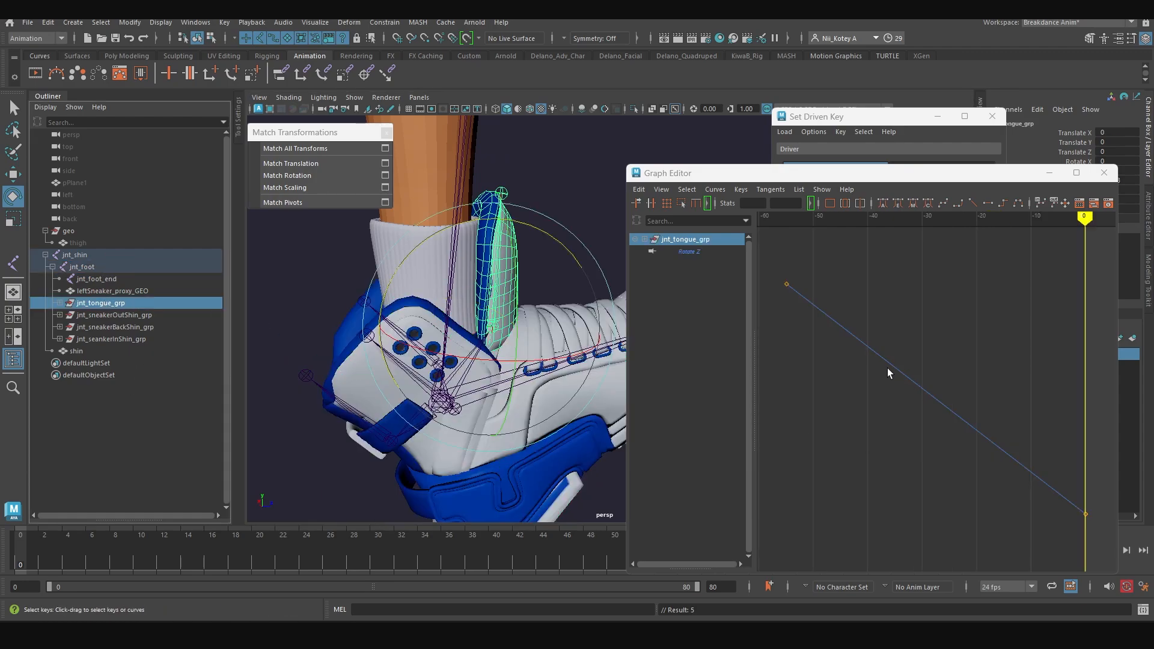
alt+middle_drag(887, 368, 914, 359)
alt+middle_drag(826, 341, 910, 370)
drag(838, 301, 853, 336)
right_click(845, 319)
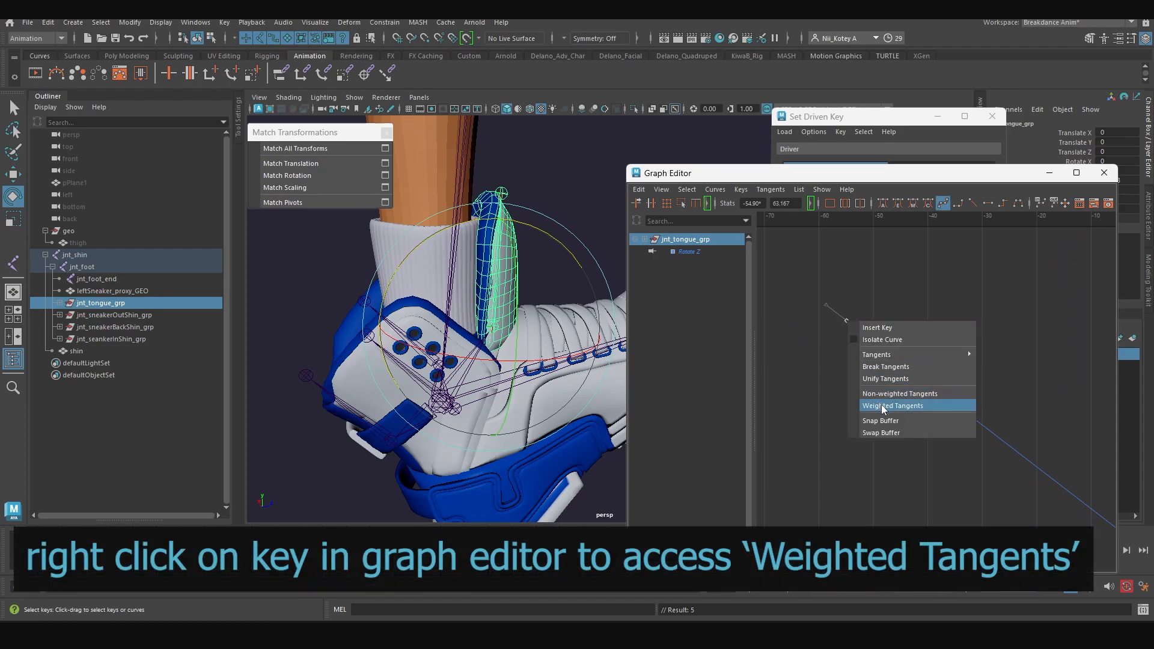
click(882, 406)
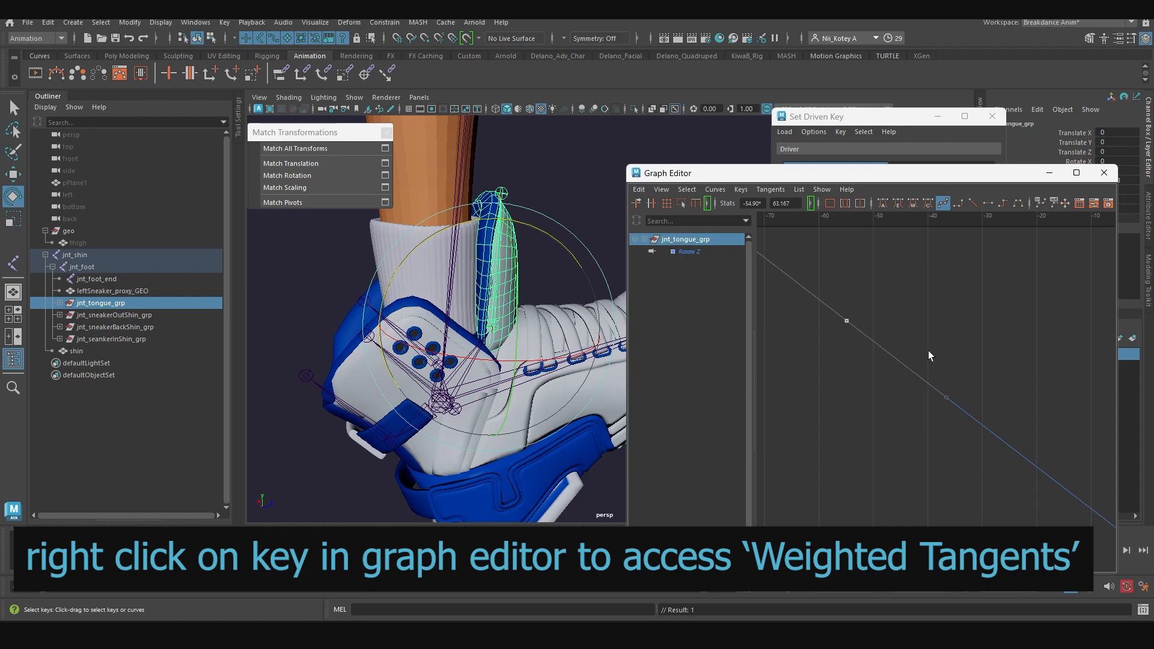
drag(928, 351, 967, 430)
alt+middle_drag(987, 377, 858, 426)
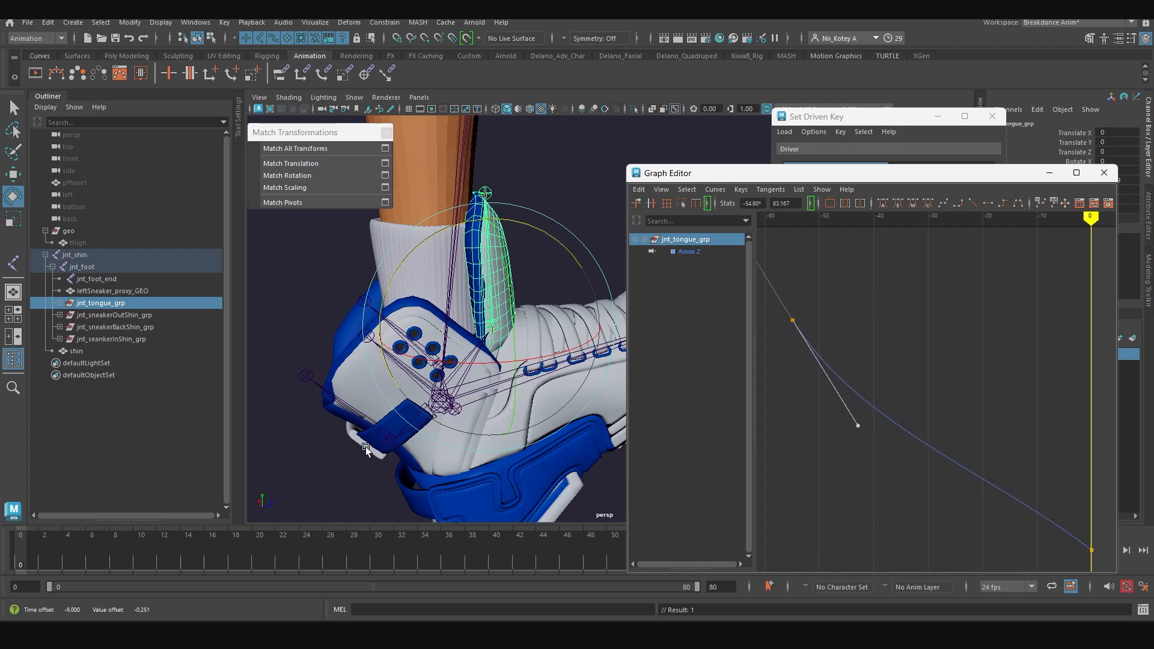
Select jnt_foot and rotate it to about -48° in Z, checking the tongue's follow-through against the sock
alt+middle_drag(514, 399, 463, 398)
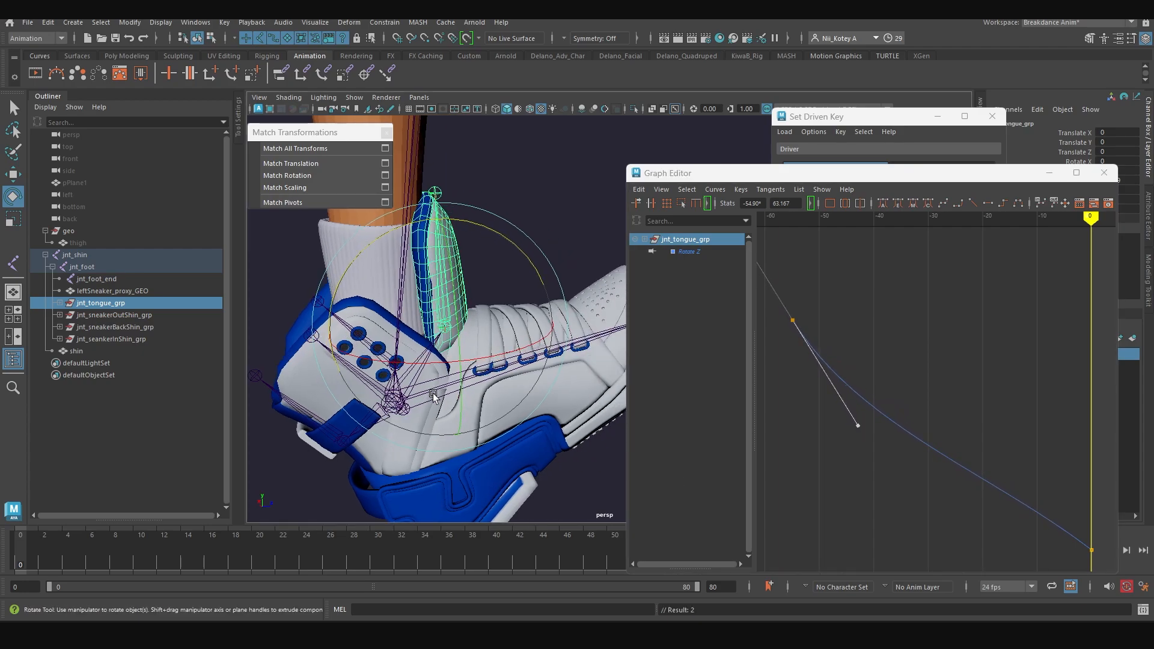
click(597, 336)
drag(425, 302, 426, 341)
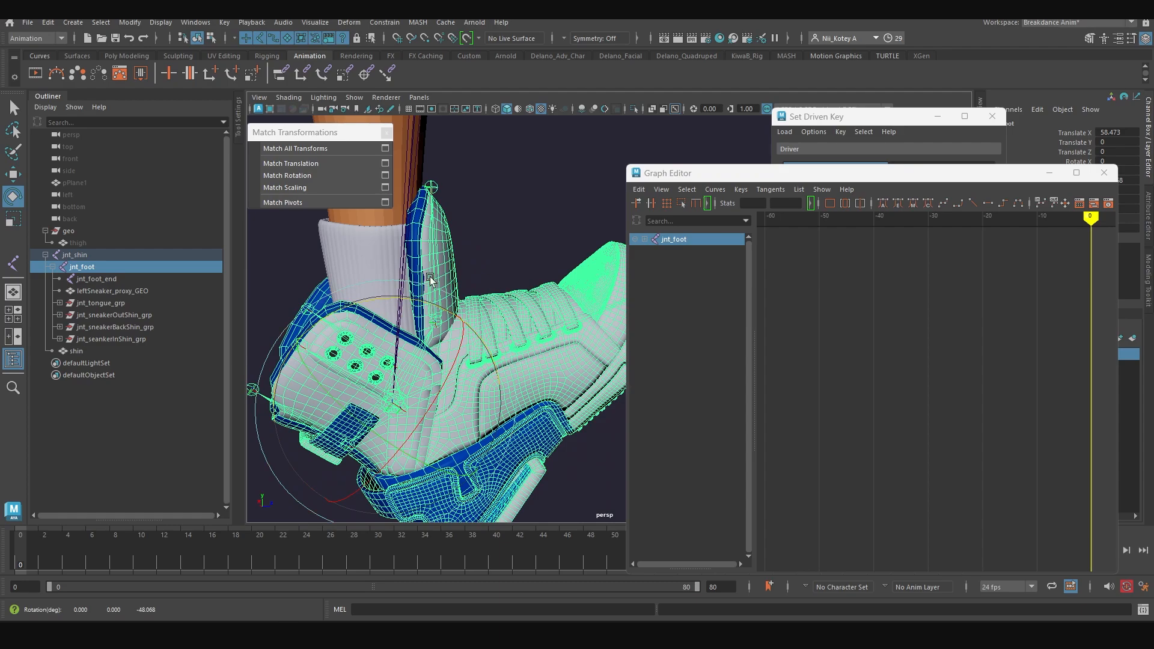
Raise the tangent handle of jnt_tongue_grp's Rotate Z driven key at 0 to steepen that end of the curve
click(102, 304)
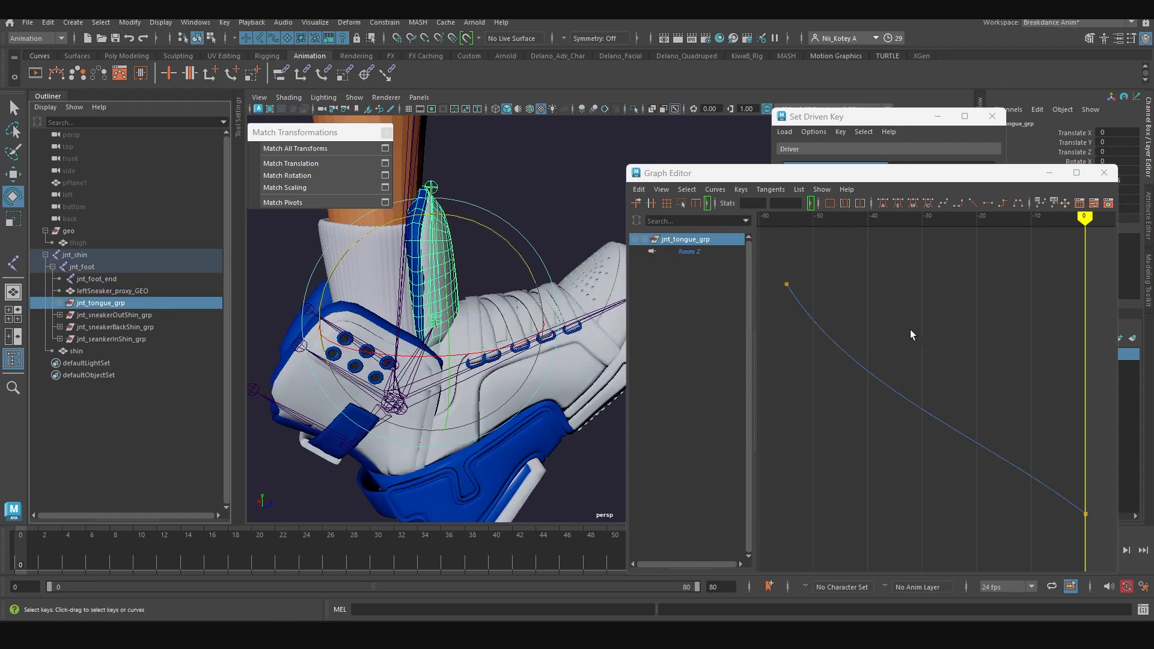
drag(1033, 445, 1088, 540)
middle_drag(992, 423, 1018, 364)
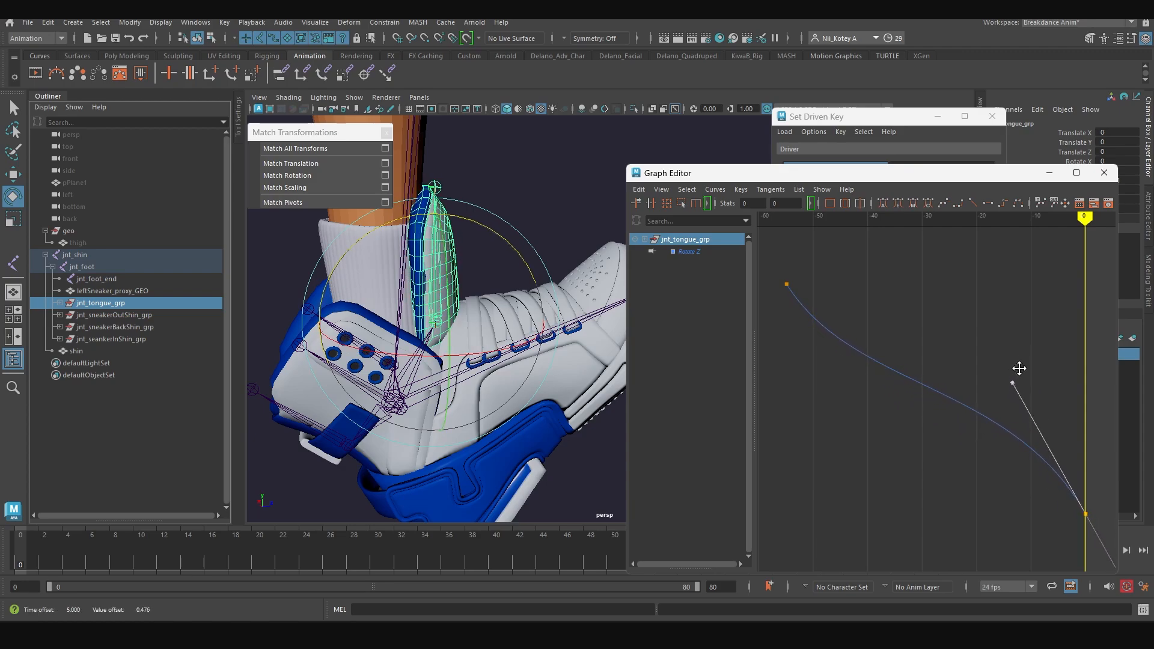
Select jnt_foot and rotate it through its range, examining the tongue's motion with the adjusted curve
alt+right_drag(485, 401, 306, 505)
click(316, 482)
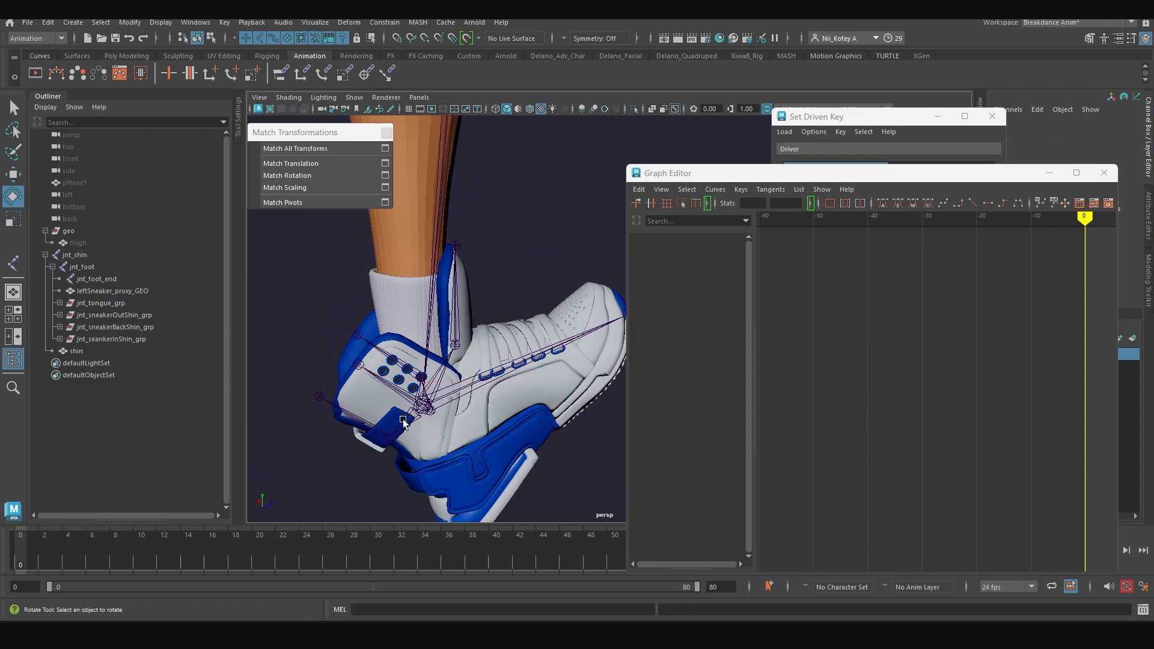
click(450, 396)
drag(465, 281, 355, 410)
alt+middle_drag(355, 410, 397, 454)
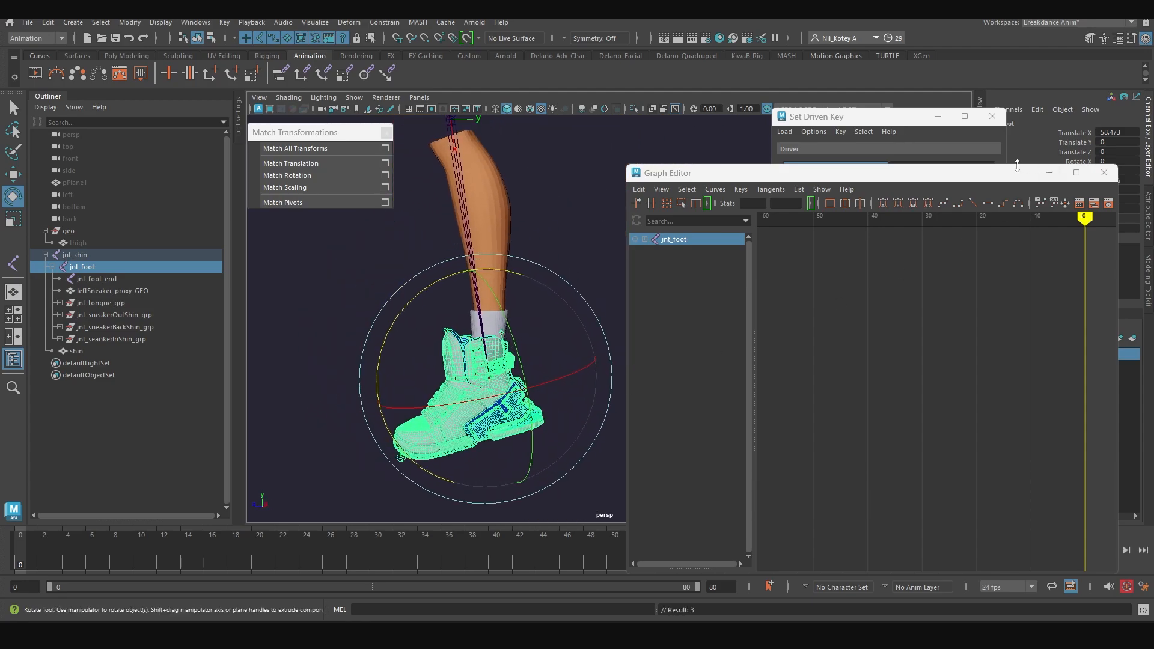
Move the Graph Editor clear of the channel values, test another jnt_foot rotation, and set its Rotate Z to 0
drag(1014, 171, 962, 228)
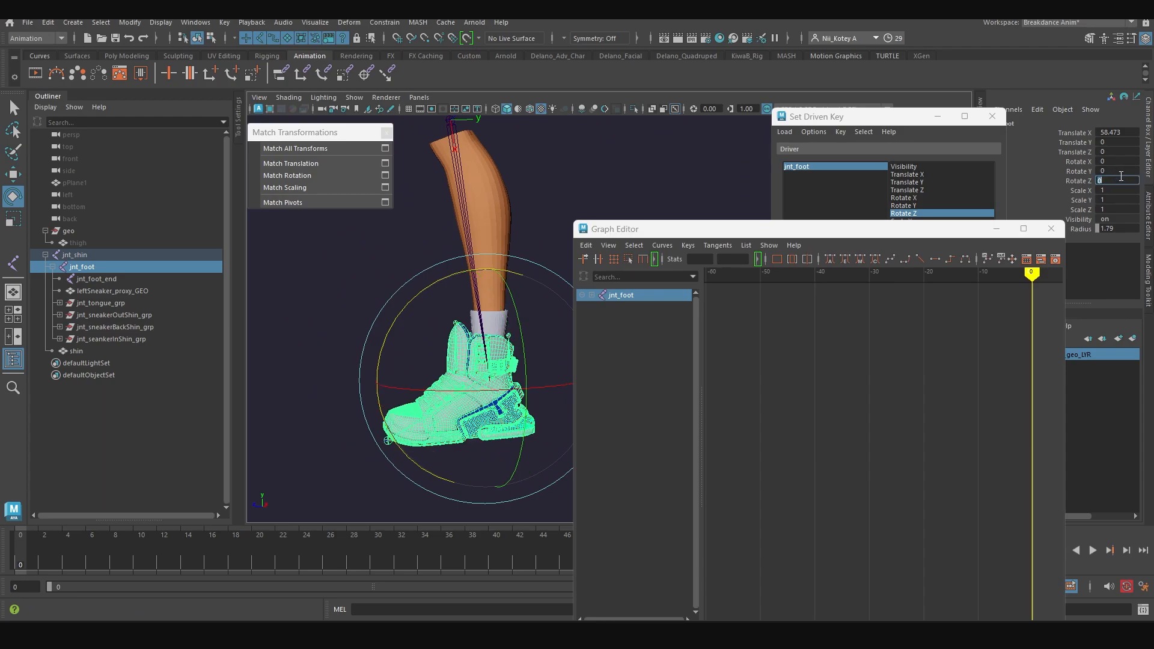
drag(395, 342, 408, 308)
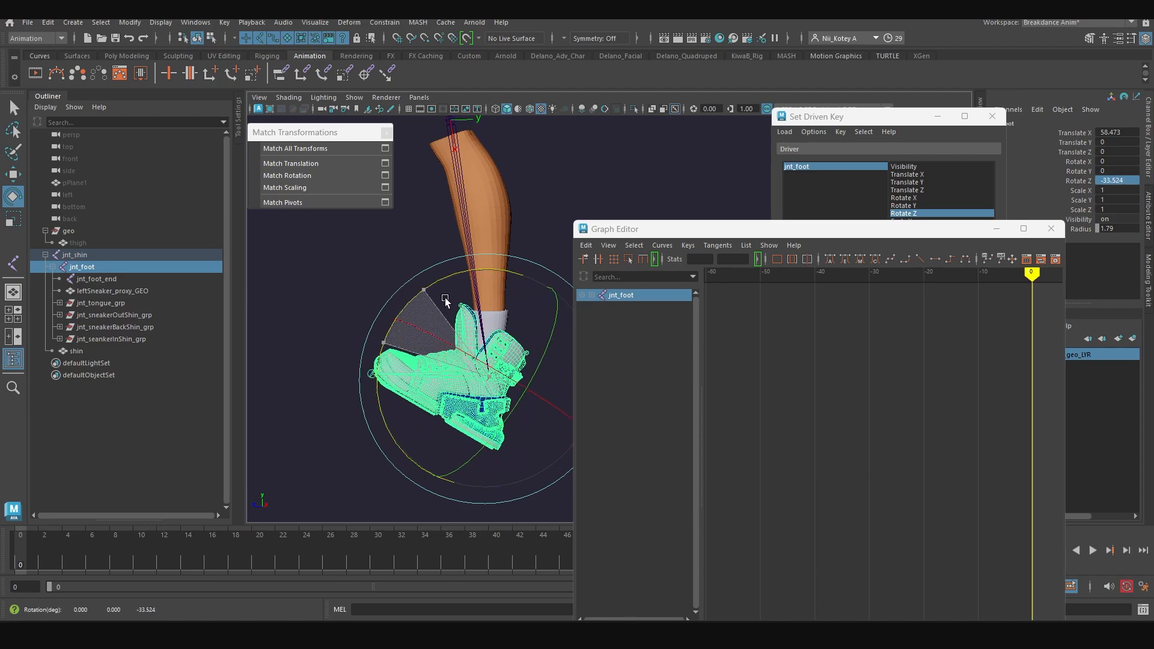
drag(456, 294, 486, 300)
text(0)
key(Return)
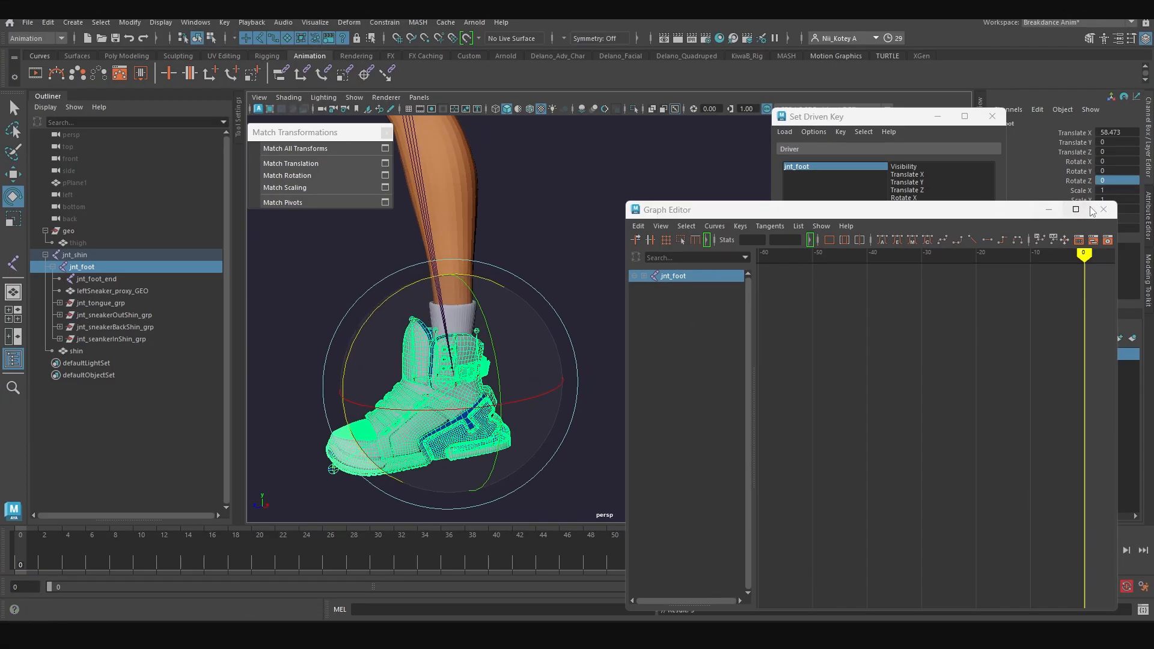
Minimize the Graph Editor, frame the whole sneaker from the side, and select jnt_foot
click(1049, 210)
alt+drag(517, 324, 399, 391)
click(401, 402)
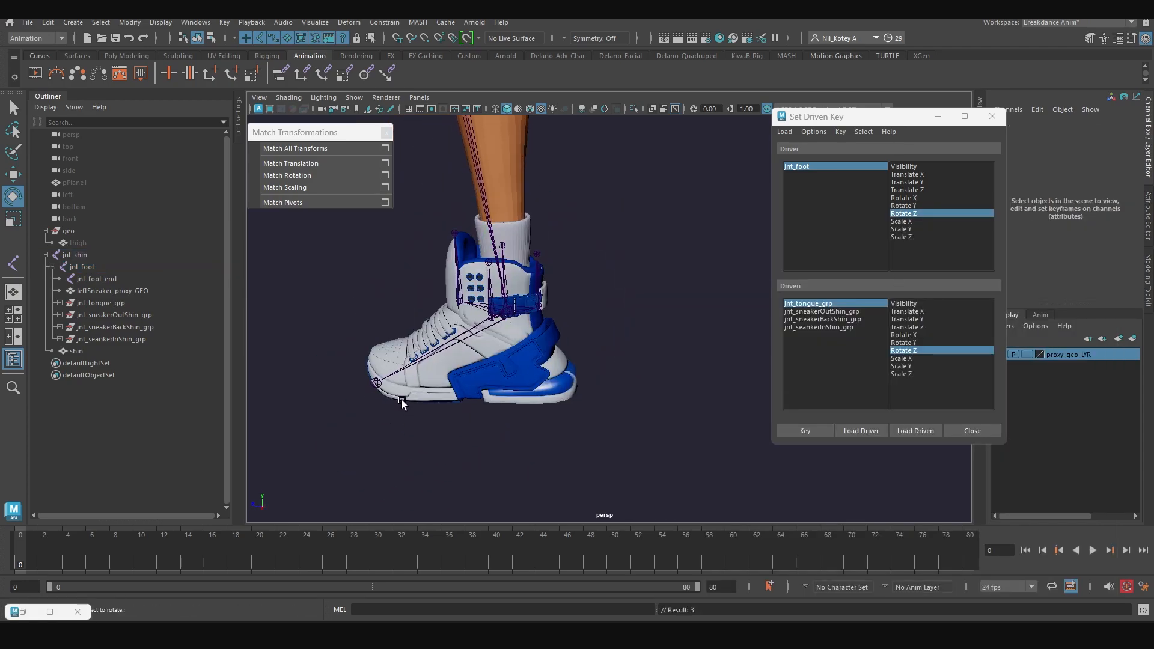
scroll(401, 401, up, 1)
alt+middle_drag(458, 366, 511, 381)
click(513, 344)
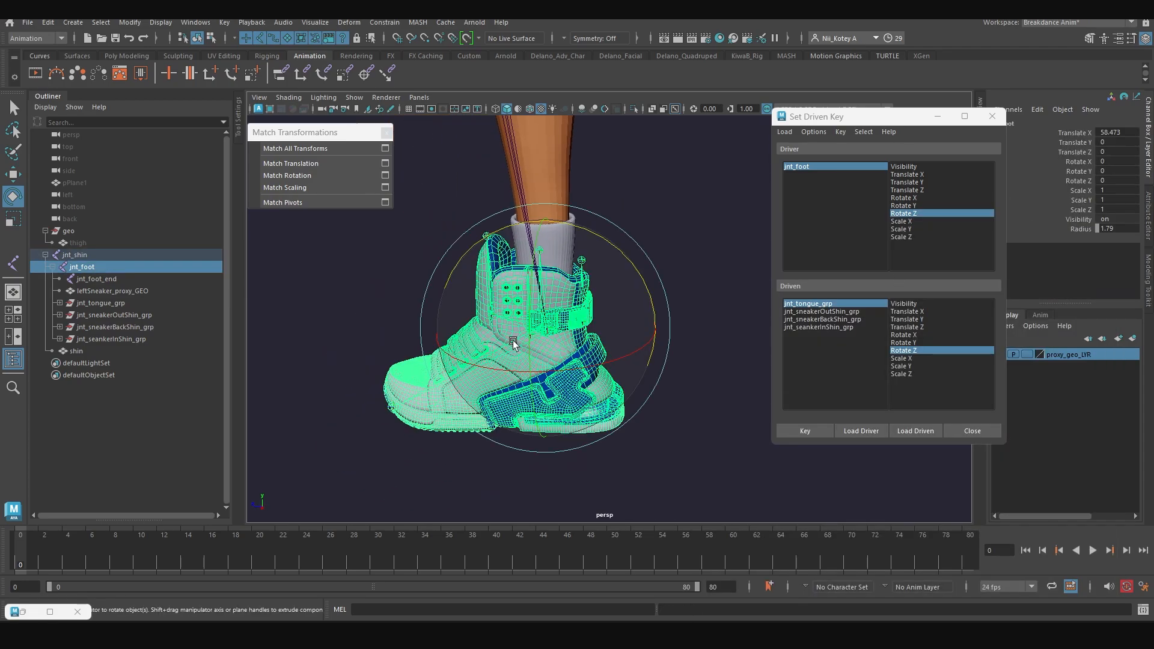
Try rotating jnt_sneakerBackShin_grp to about -20° in Z to test how the heel collar moves
click(705, 269)
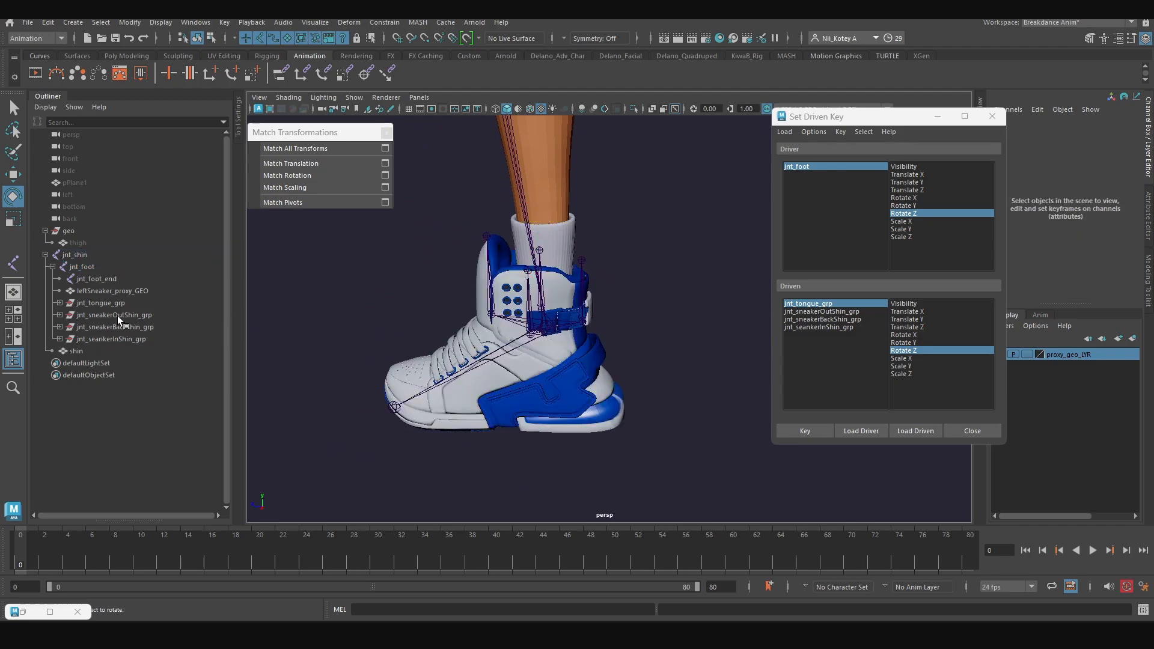
click(109, 328)
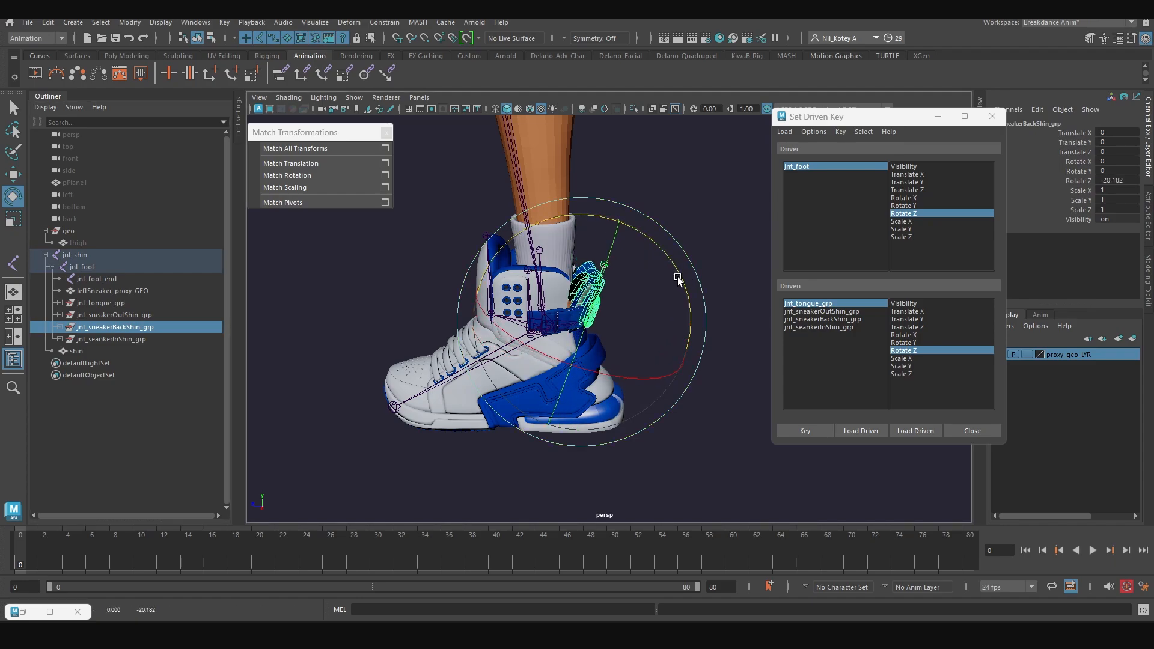
click(348, 330)
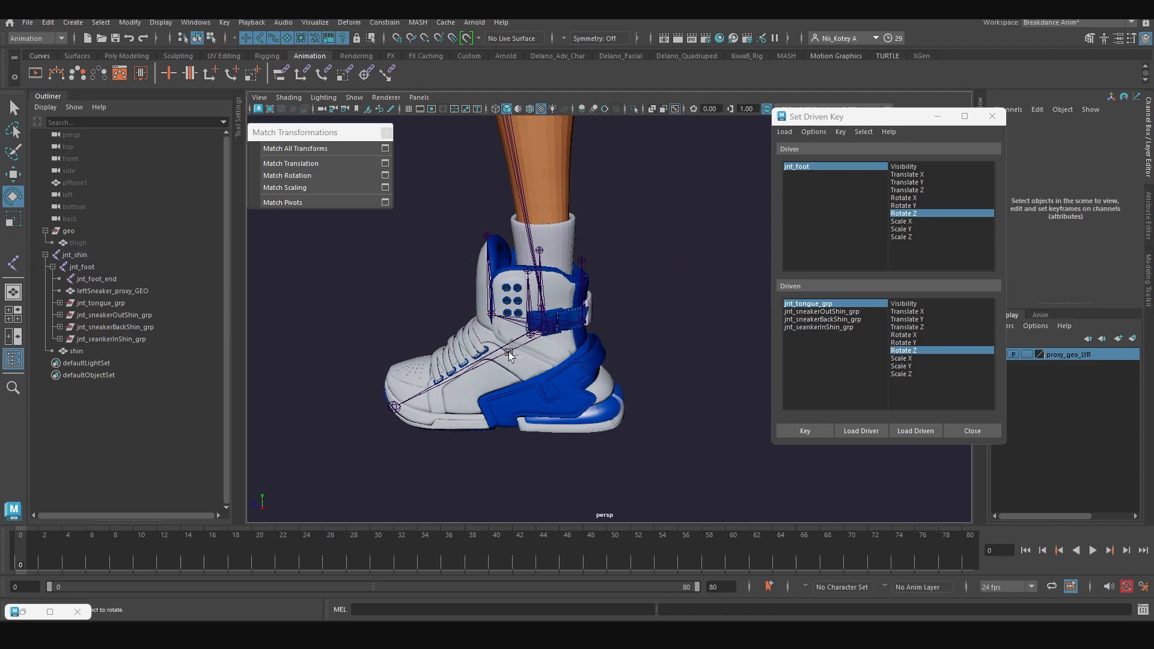
Key jnt_sneakerBackShin_grp's Rotate Z as driven by jnt_foot's Rotate Z in the neutral pose
click(510, 342)
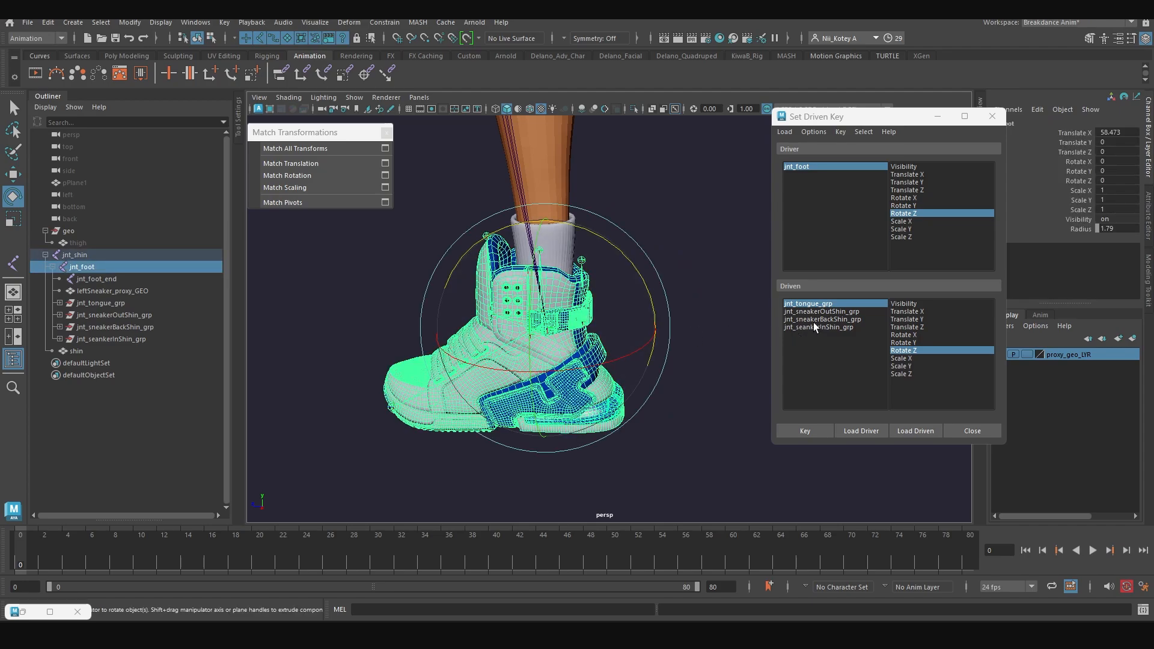
click(831, 320)
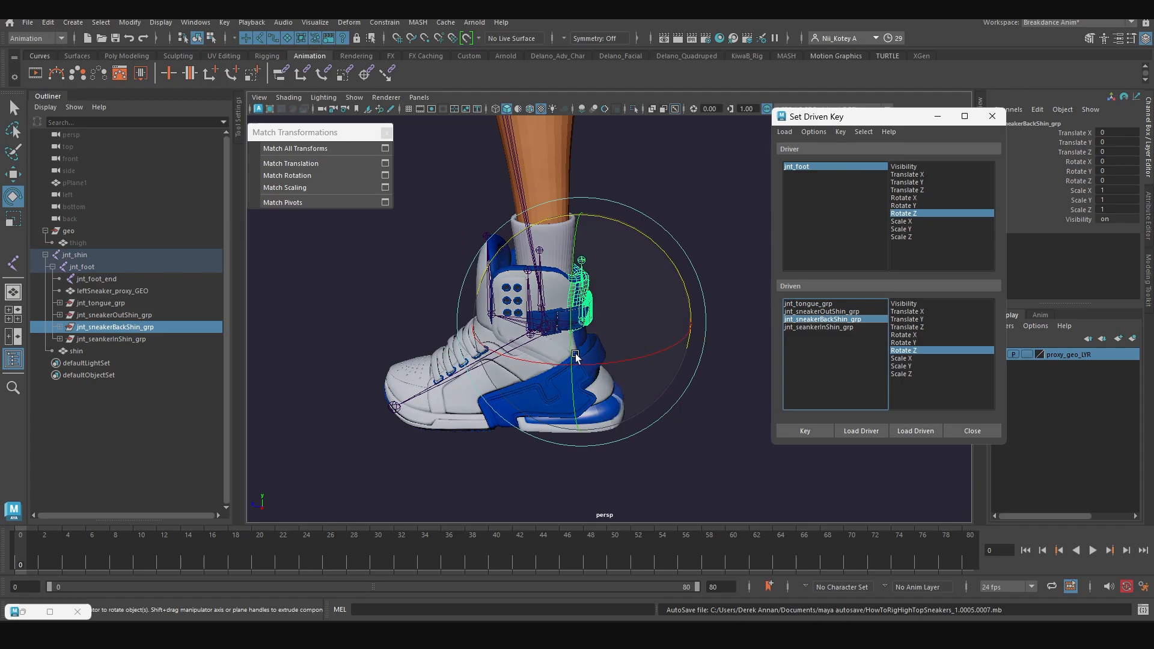
click(805, 431)
With jnt_foot rotated to about 50° in Z, rotate jnt_sneakerBackShin_grp to about -65° in Z and set the driven key
click(512, 342)
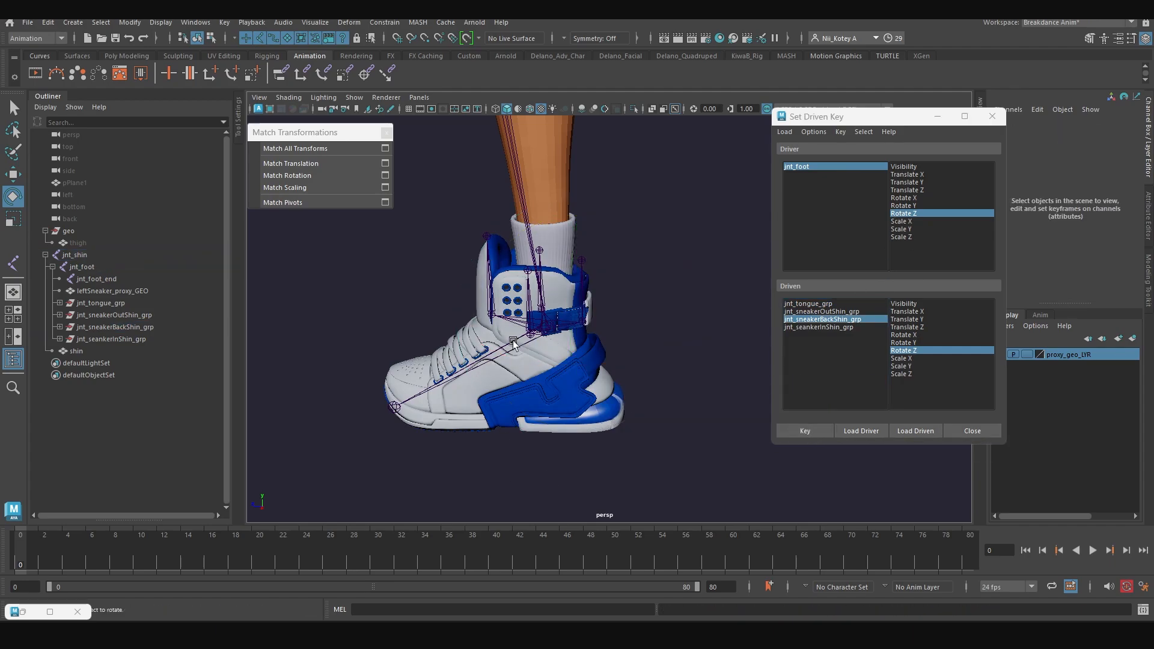
click(544, 328)
drag(633, 265, 549, 217)
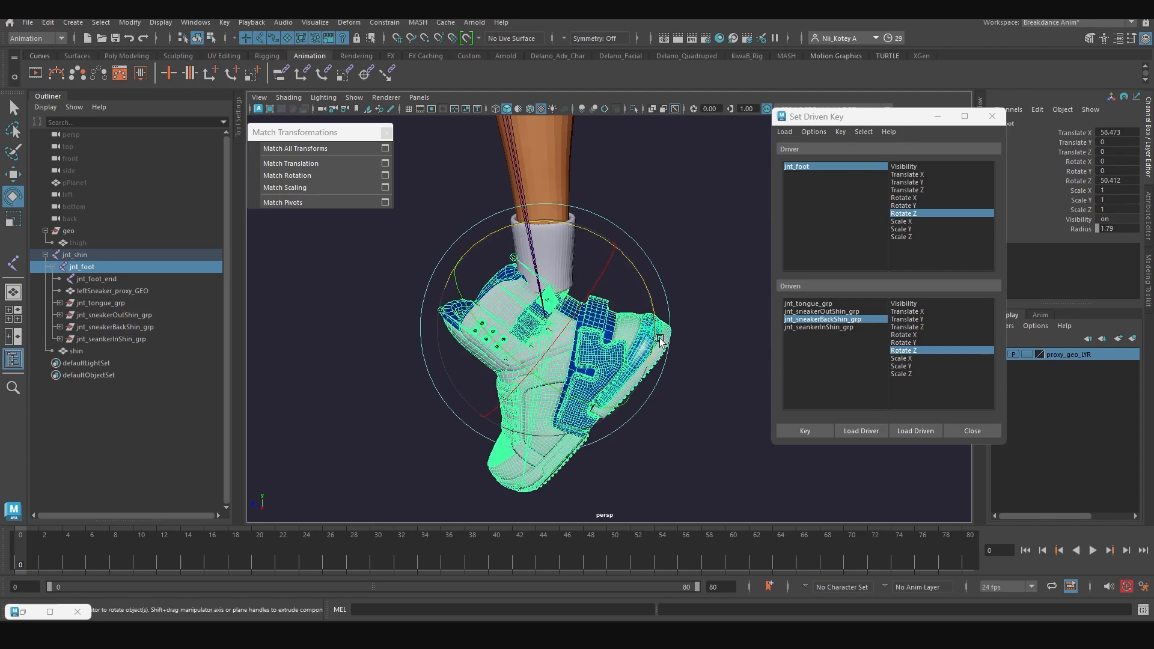
click(275, 314)
click(117, 332)
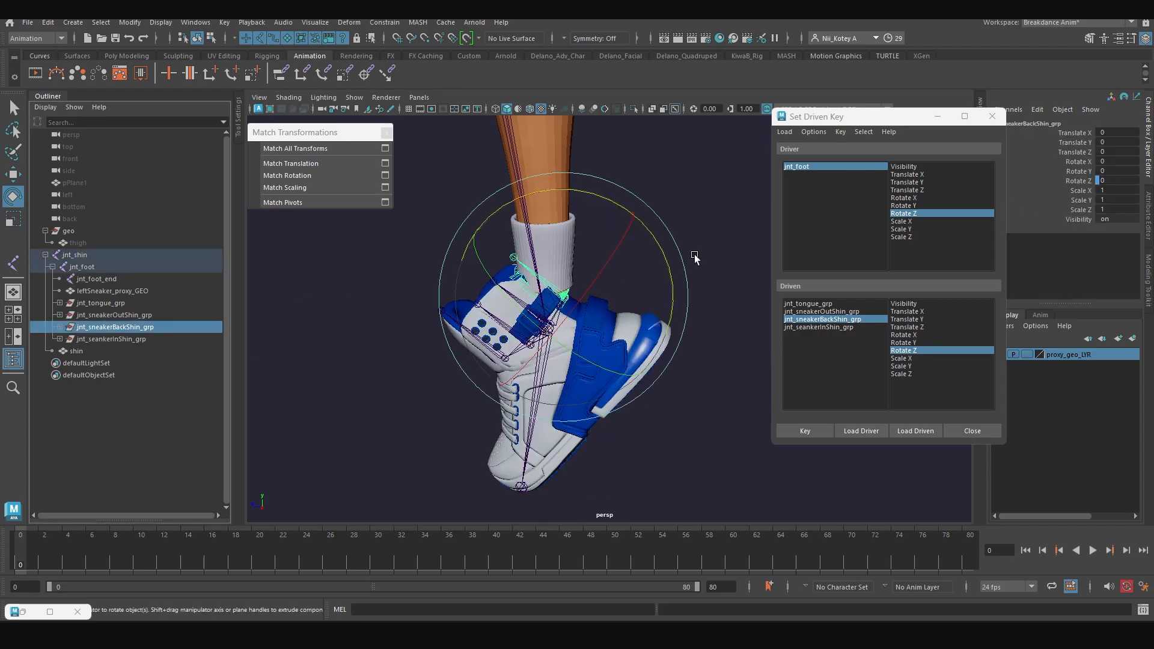
drag(591, 193, 676, 215)
drag(784, 268, 788, 271)
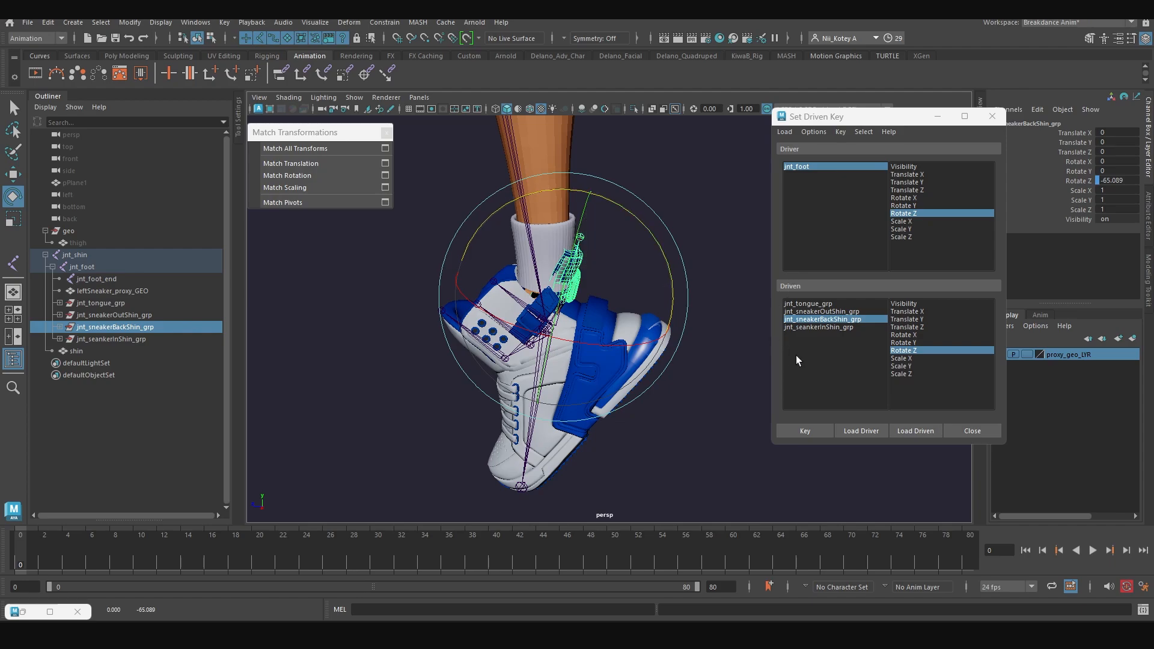
click(804, 431)
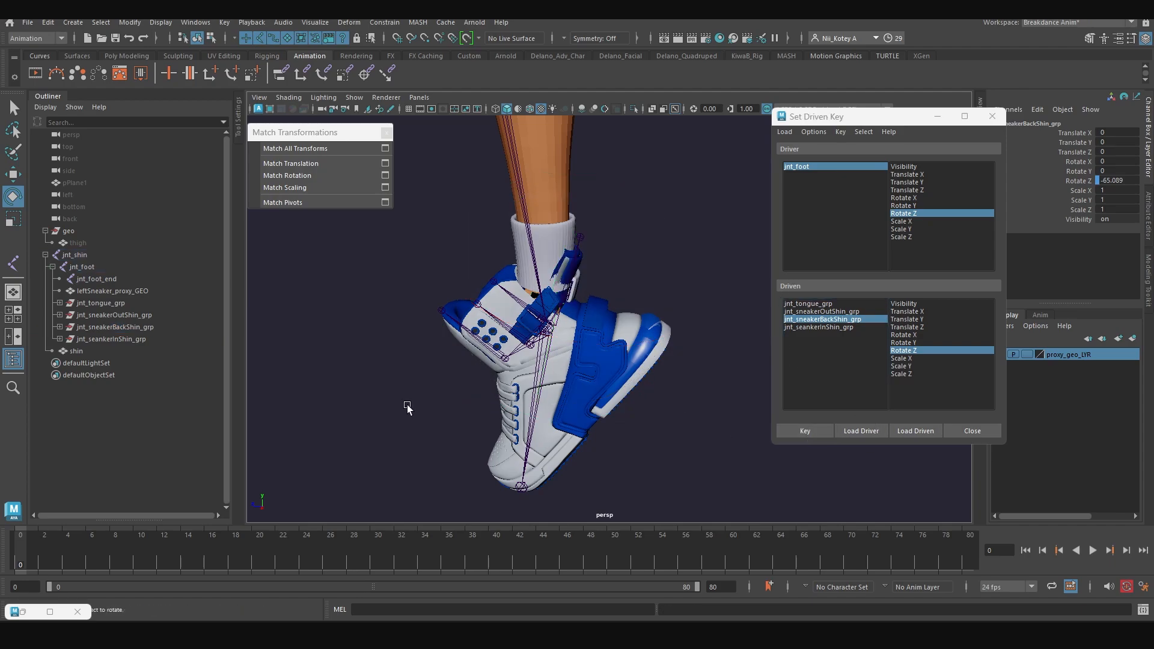
Select jnt_foot and rotate it in Z up to about 60°, examining the heel collar from behind and the other side
key(Up)
drag(607, 215, 530, 316)
alt+middle_drag(531, 317, 342, 267)
alt+right_drag(421, 289, 361, 301)
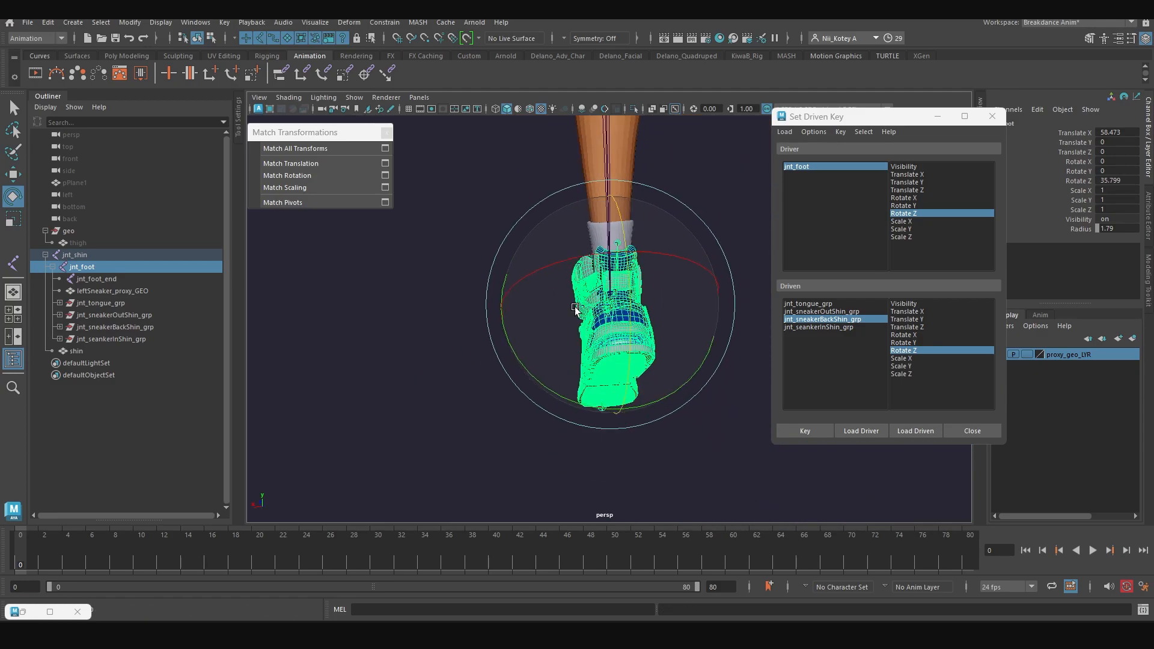
mouse_move(541, 312)
alt+mouse_down()
mouse_move(443, 319)
mouse_move(455, 323)
mouse_move(446, 382)
mouse_move(501, 309)
mouse_move(428, 360)
mouse_move(502, 523)
mouse_move(541, 330)
alt+mouse_up()
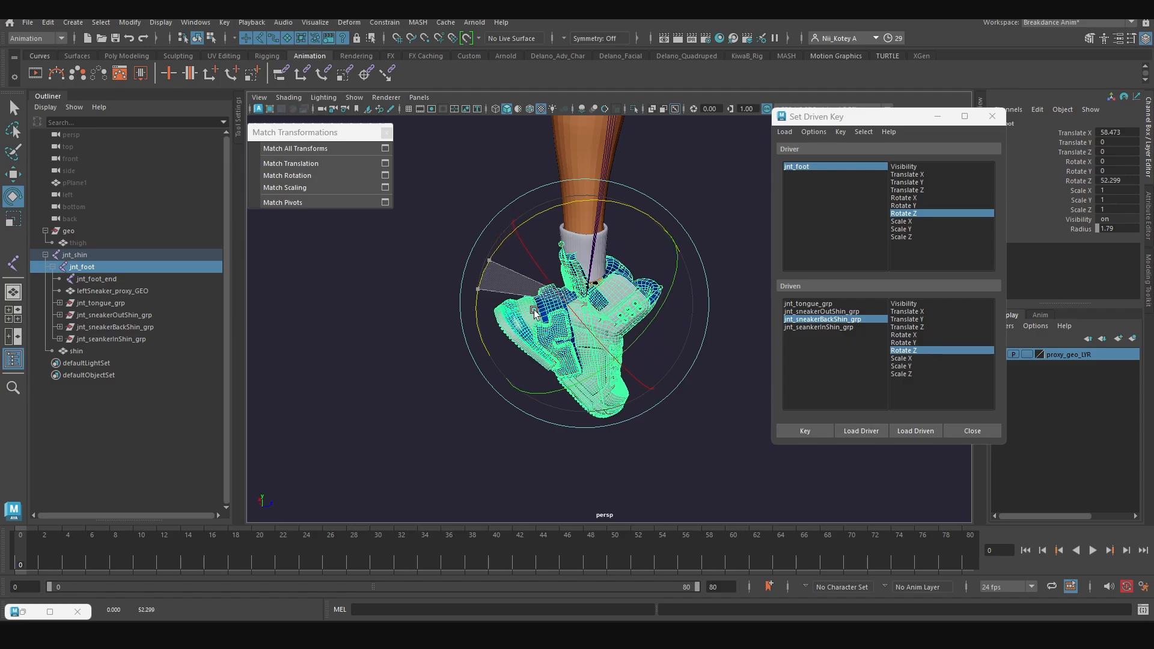
alt+drag(566, 293, 535, 280)
scroll(544, 282, up, 5)
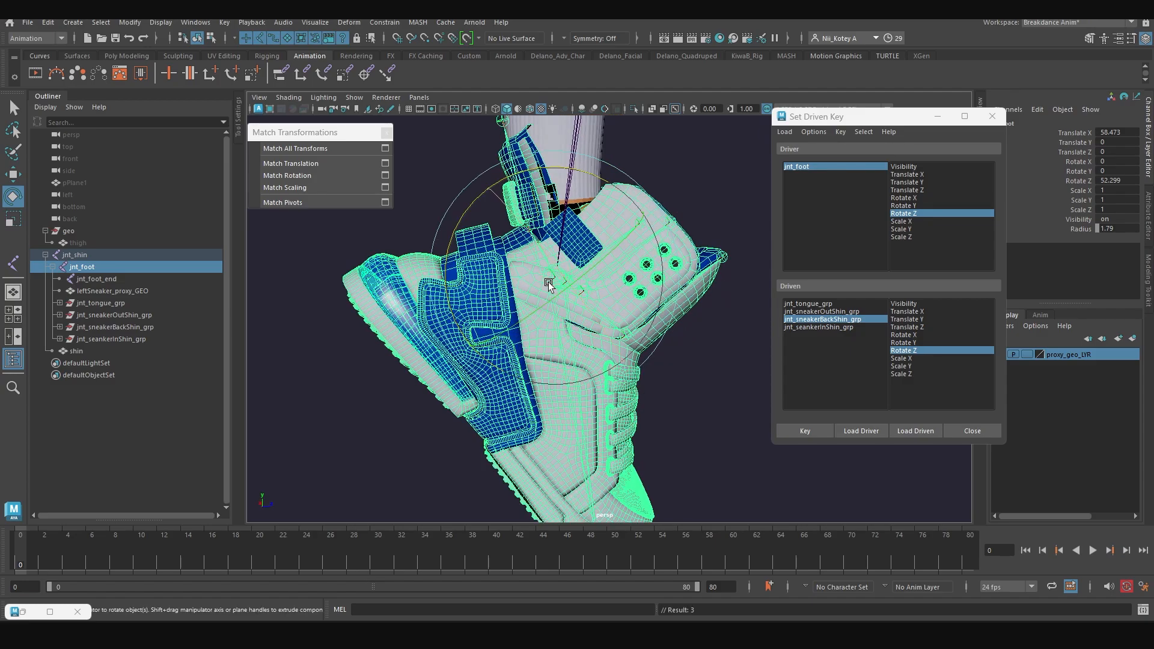
alt+middle_drag(549, 283, 589, 357)
alt+drag(589, 360, 489, 275)
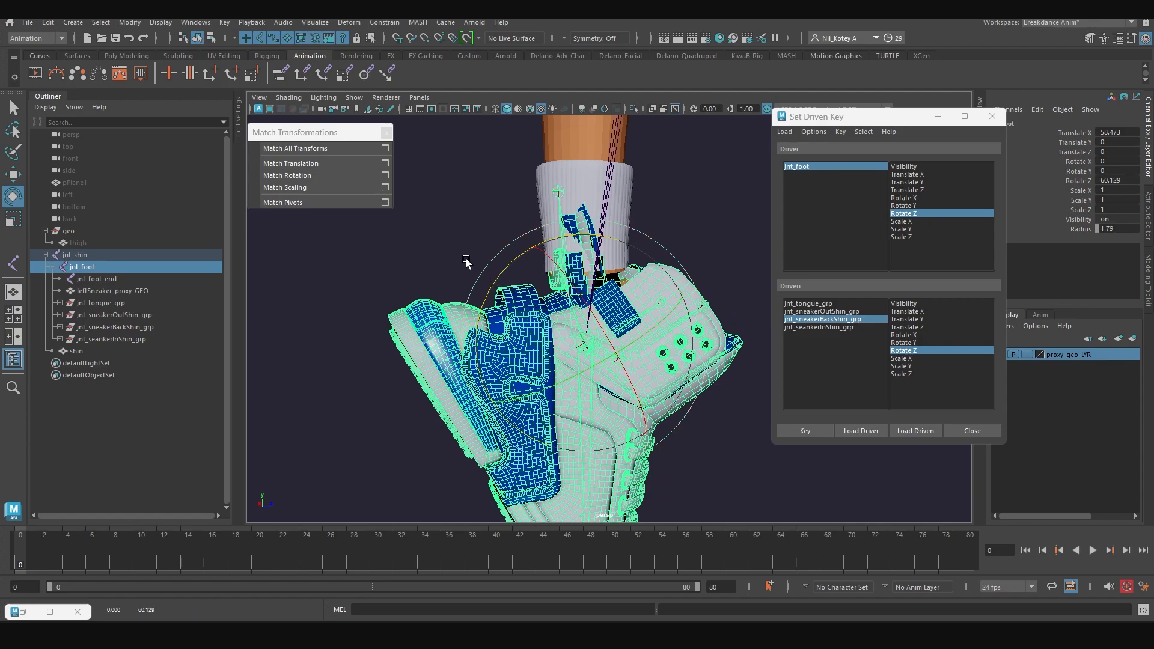
Try rotating the jnt_sneakerBackShin joint about -21° in Z, and undo it together with the last jnt_foot rotation
click(466, 259)
click(560, 247)
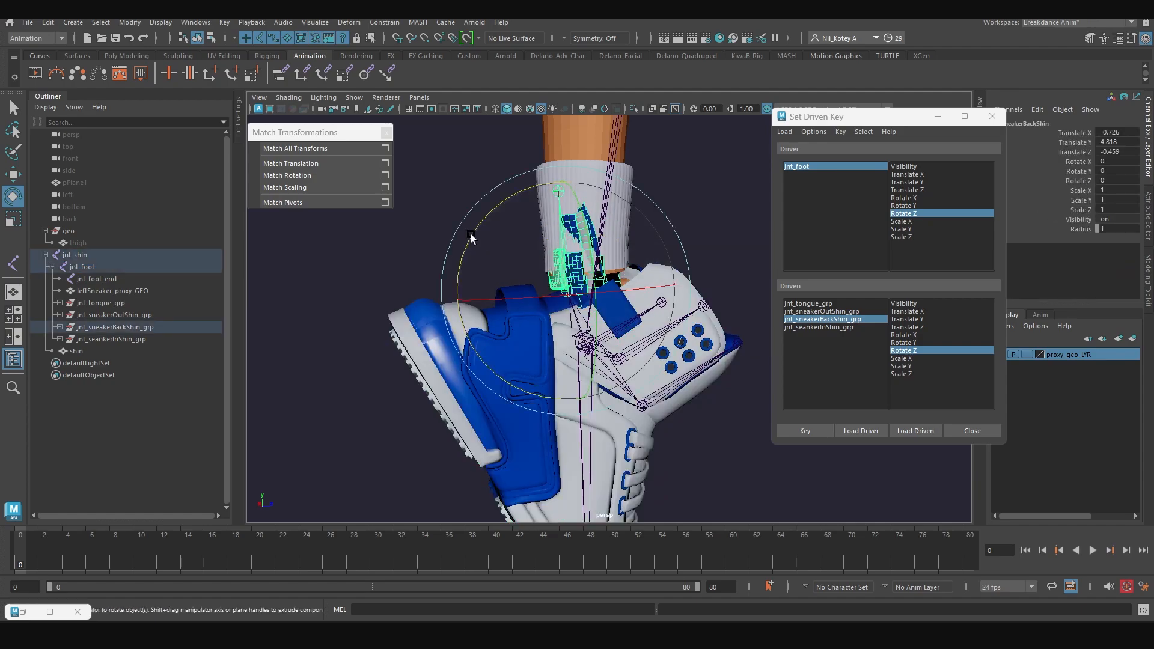
drag(471, 237, 454, 276)
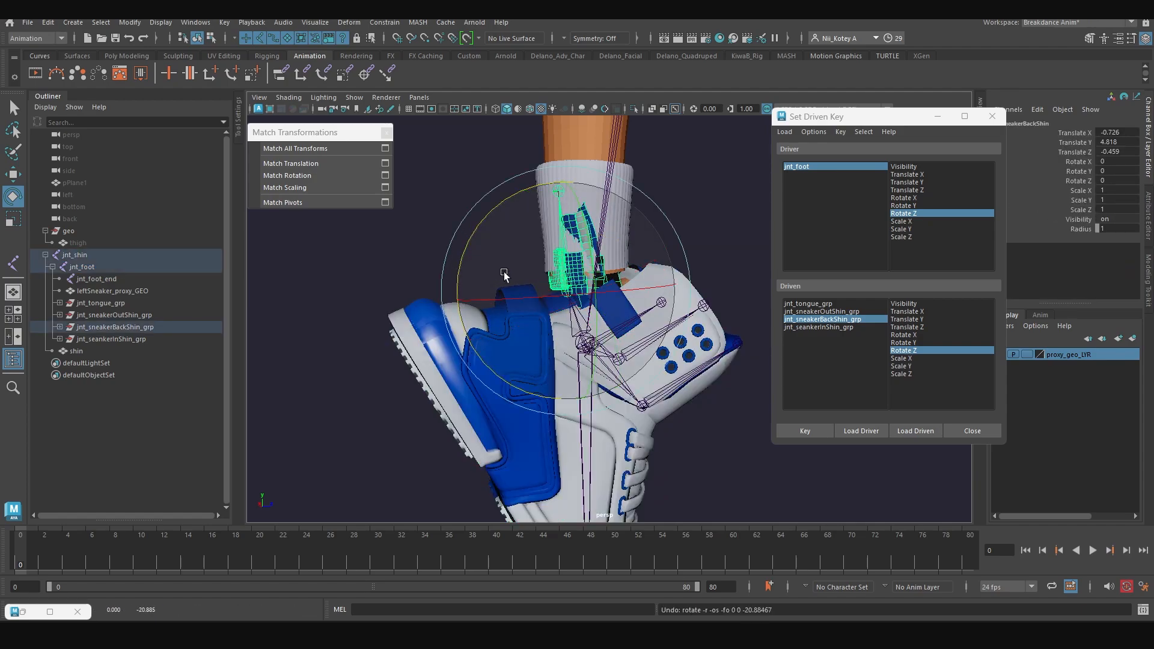
key(ctrl+z)
key(ctrl+z)
key(ctrl+z)
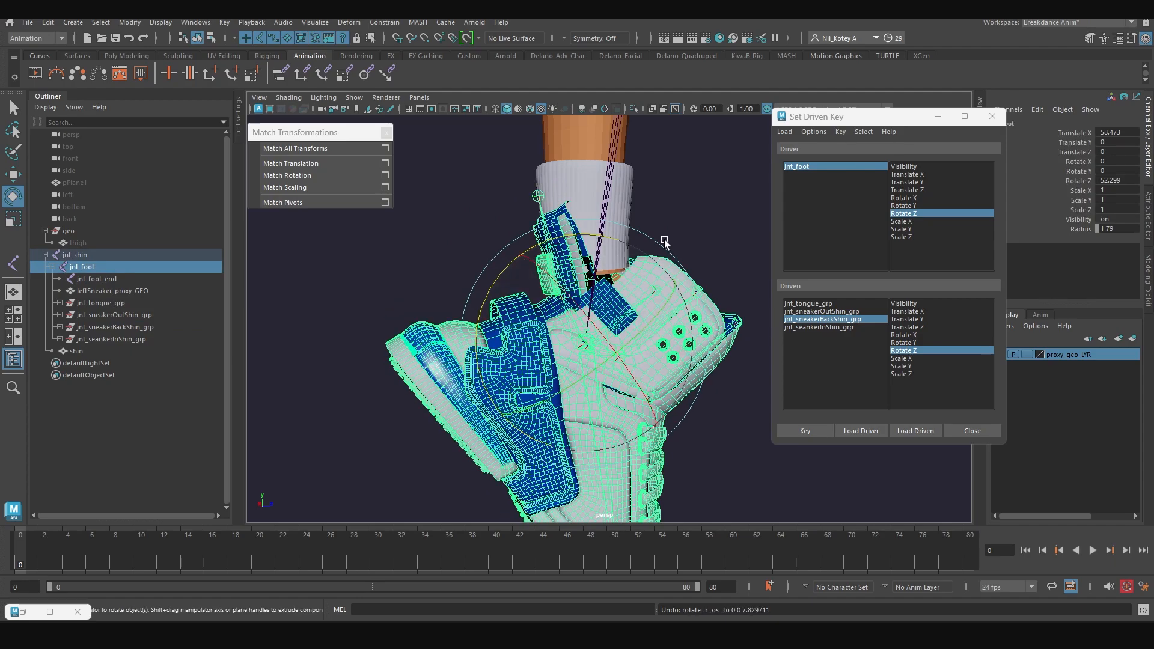
Select jnt_foot and set its Rotate Z to 0
click(506, 231)
alt+middle_drag(639, 392, 652, 309)
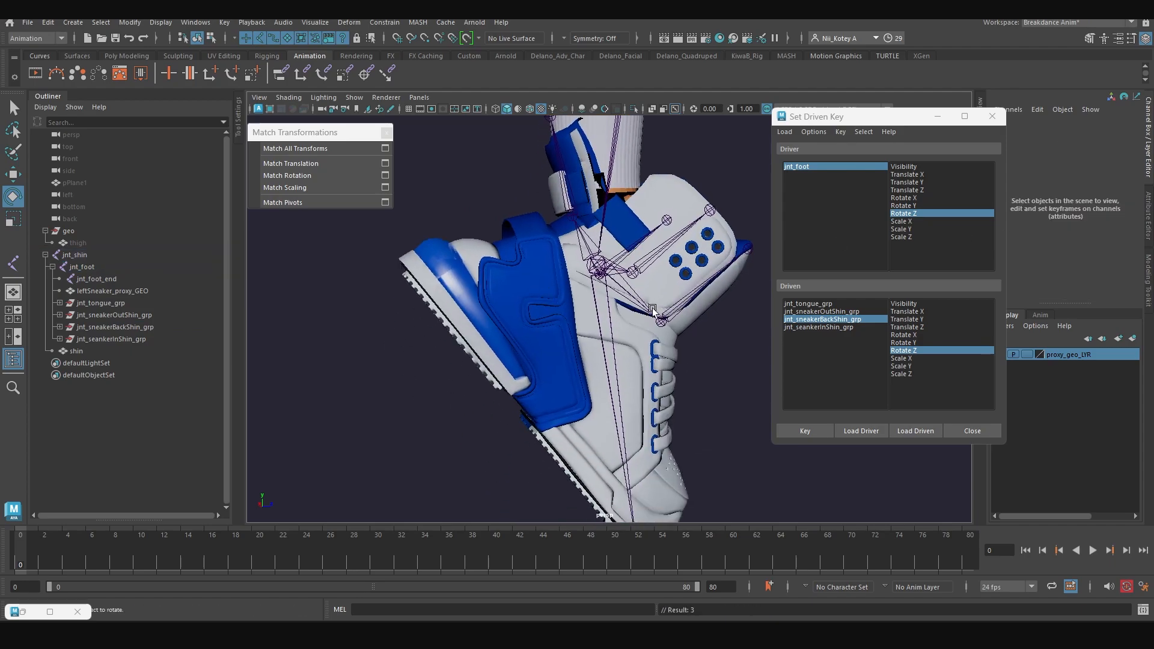
click(607, 310)
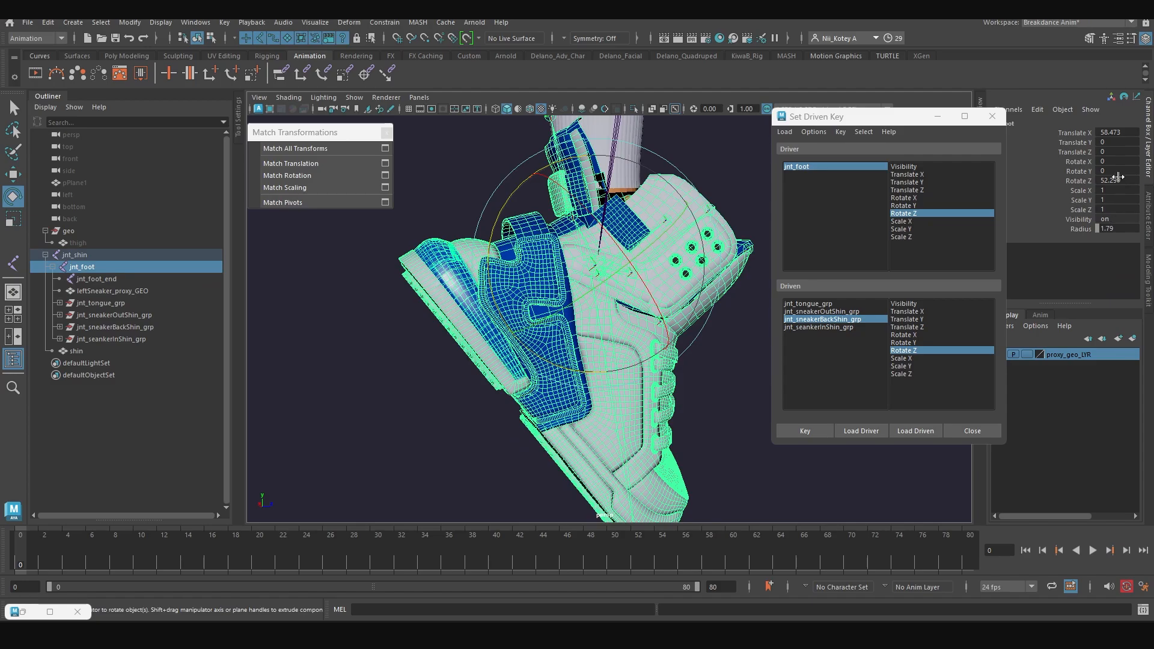
text(0)
key(Return)
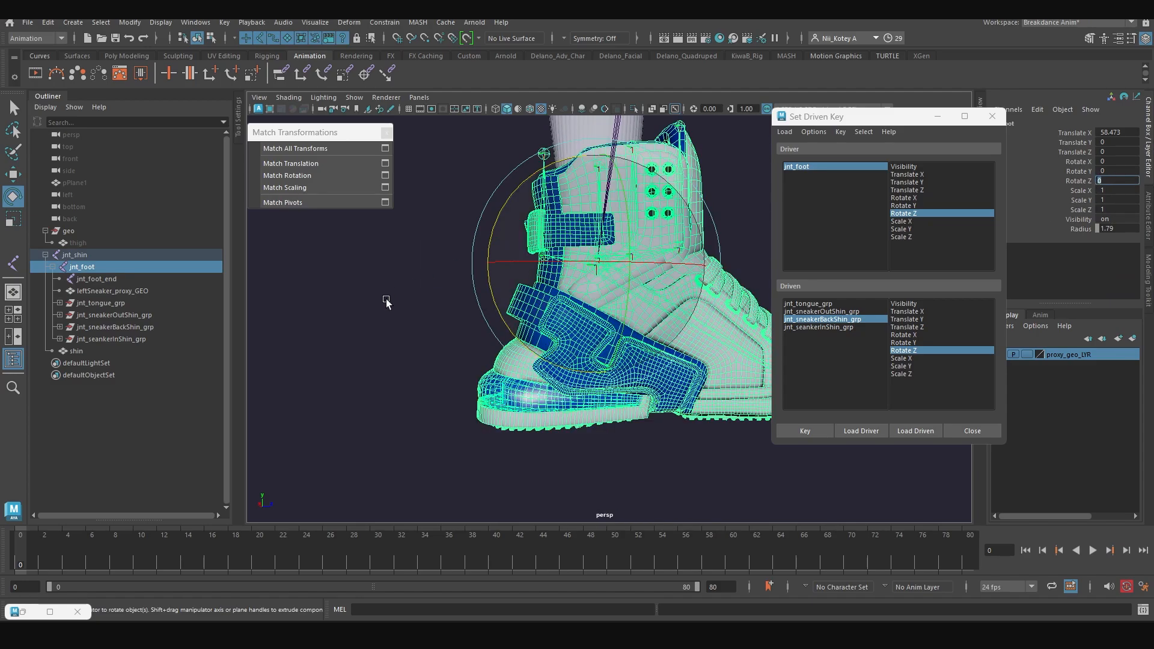
Try rotating jnt_seankerInShin_grp about -36° in Y from the rest pose, and undo it
alt+drag(574, 337, 465, 421)
click(425, 436)
click(617, 364)
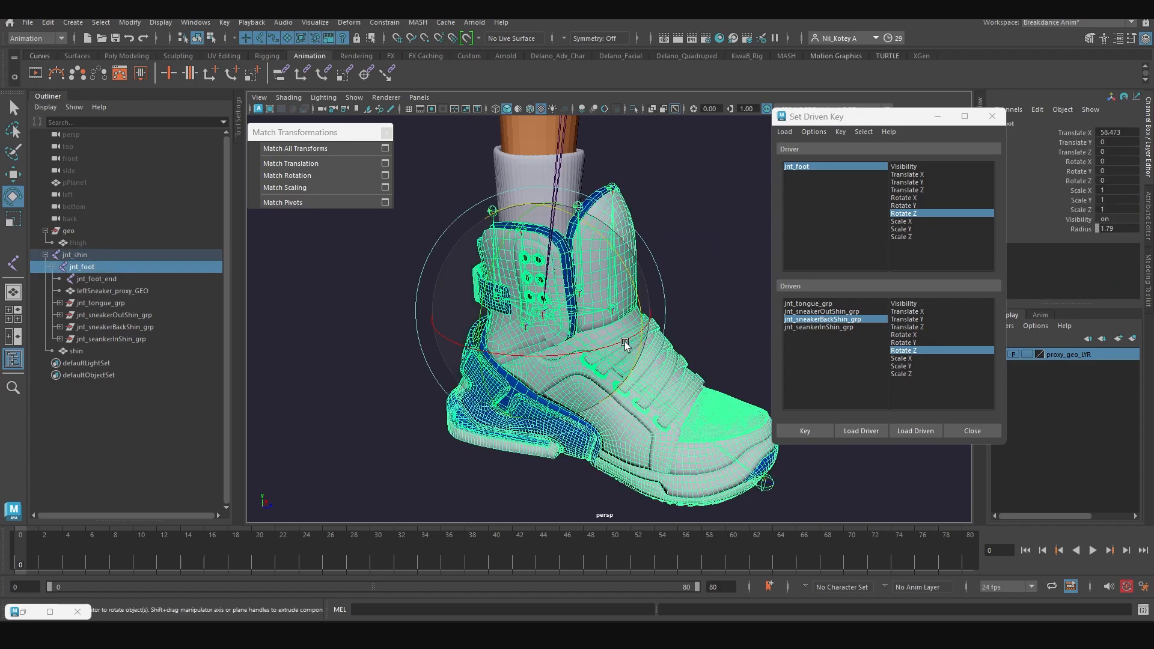
alt+drag(625, 342, 488, 291)
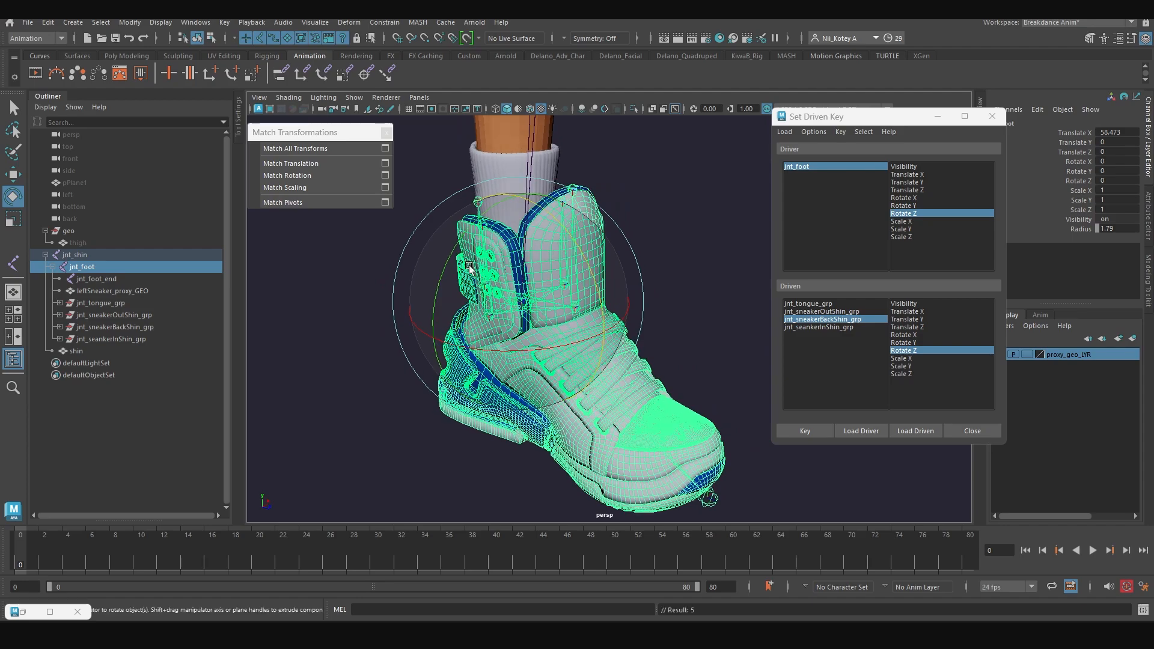
click(356, 384)
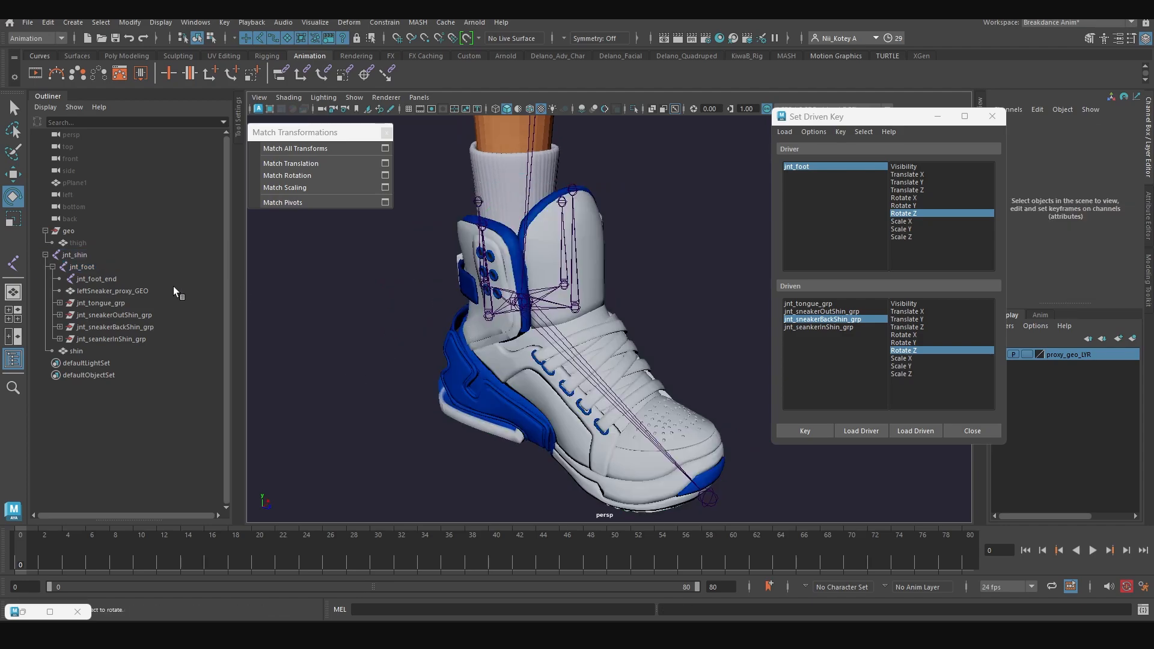
click(138, 338)
drag(425, 281, 392, 338)
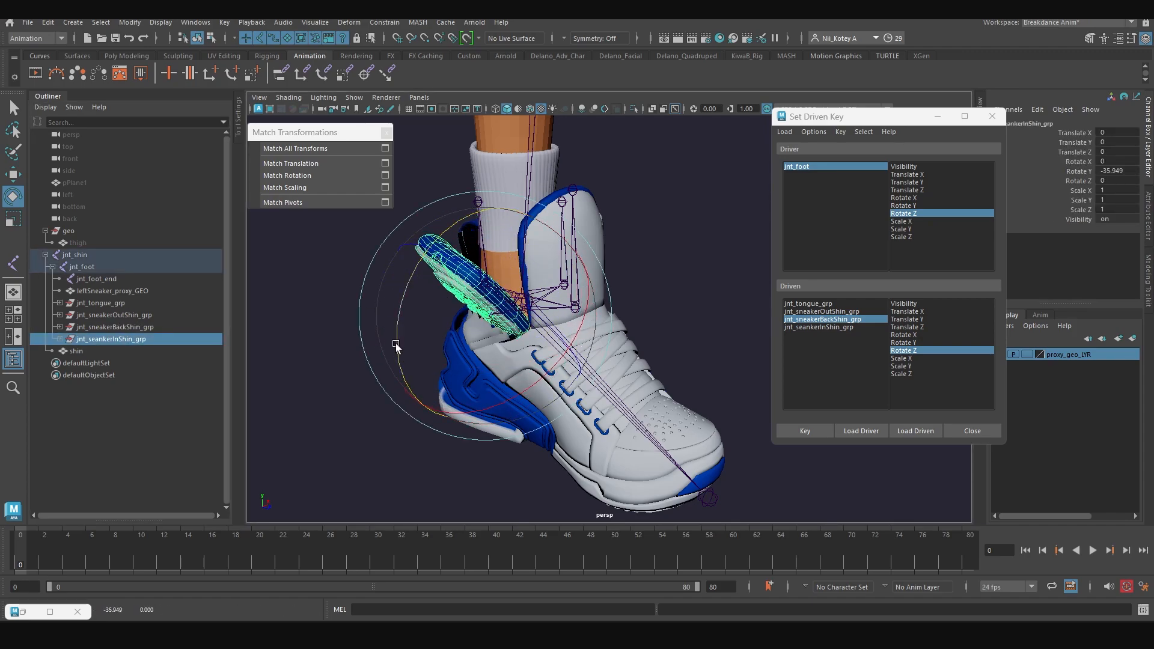
key(ctrl+z)
click(341, 419)
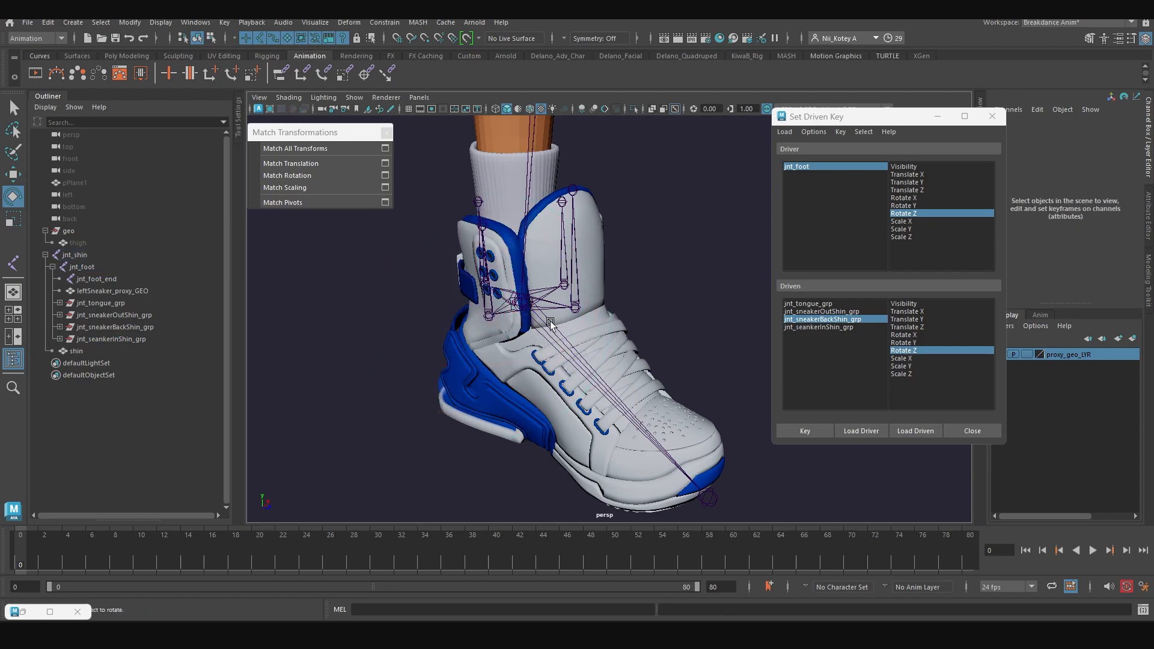
Try rotating jnt_foot about -20° in Y, and undo it
click(550, 324)
drag(448, 293, 446, 332)
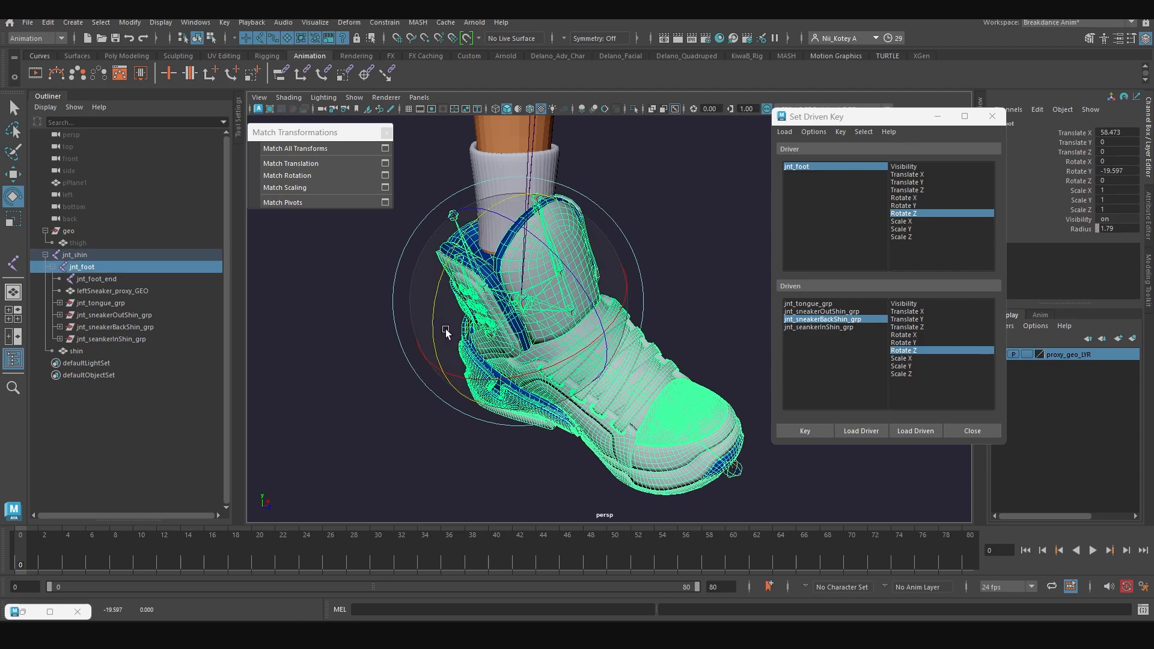
key(ctrl+z)
click(364, 366)
With jnt_foot at rest, set a driven key from jnt_foot's Rotate Y to jnt_seankerInShin_grp's Rotate Y
click(563, 339)
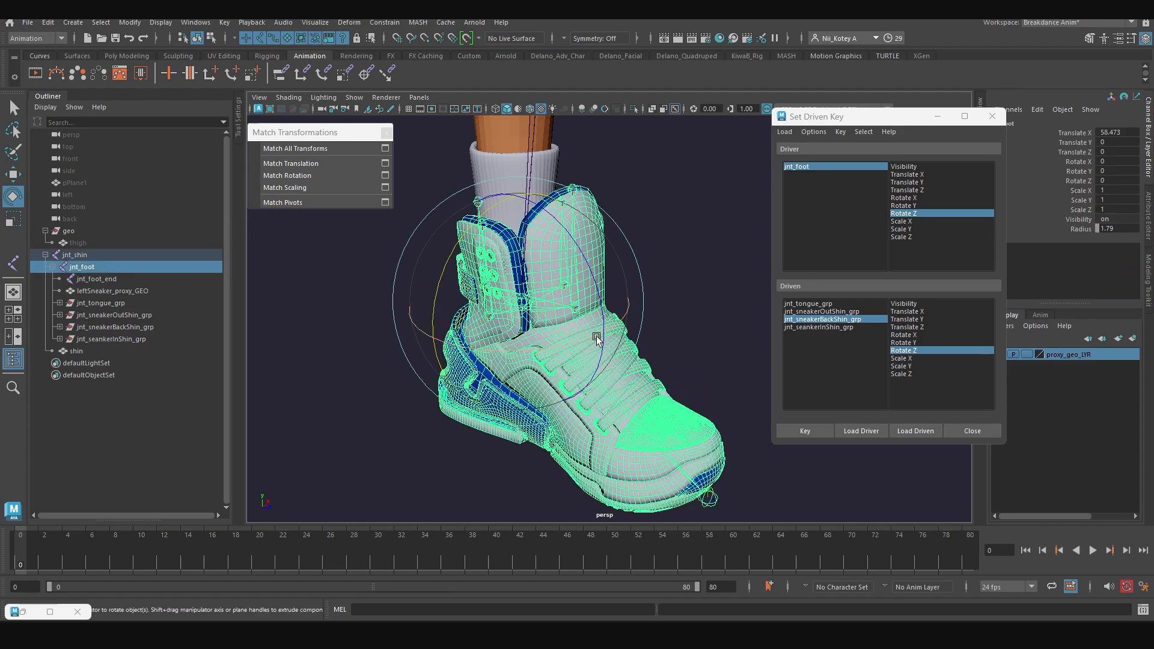
click(915, 205)
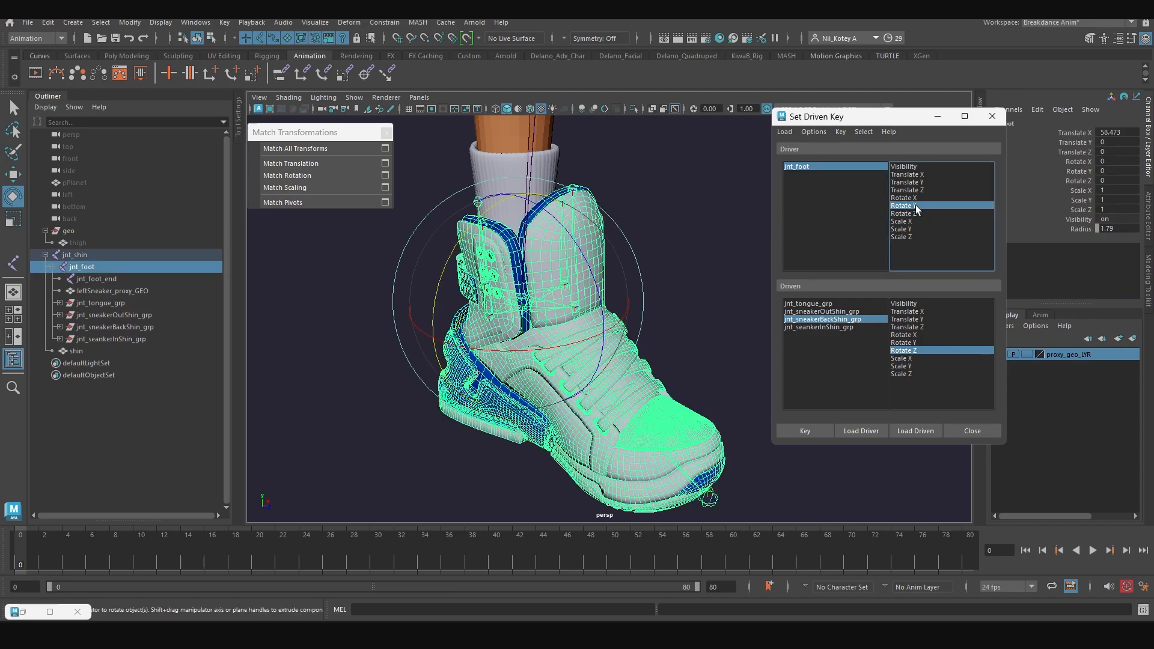
click(835, 329)
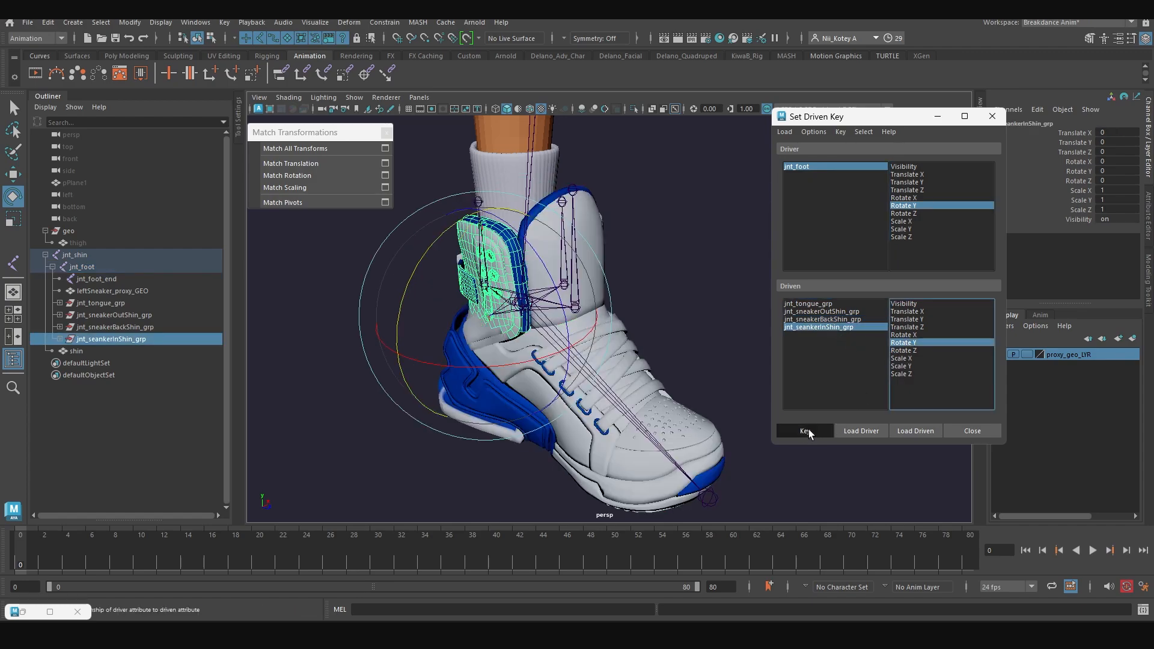
With jnt_foot rotated to about 61° in Y, rotate jnt_seankerInShin_grp to about -85° in Y and set the driven key
click(390, 469)
click(522, 303)
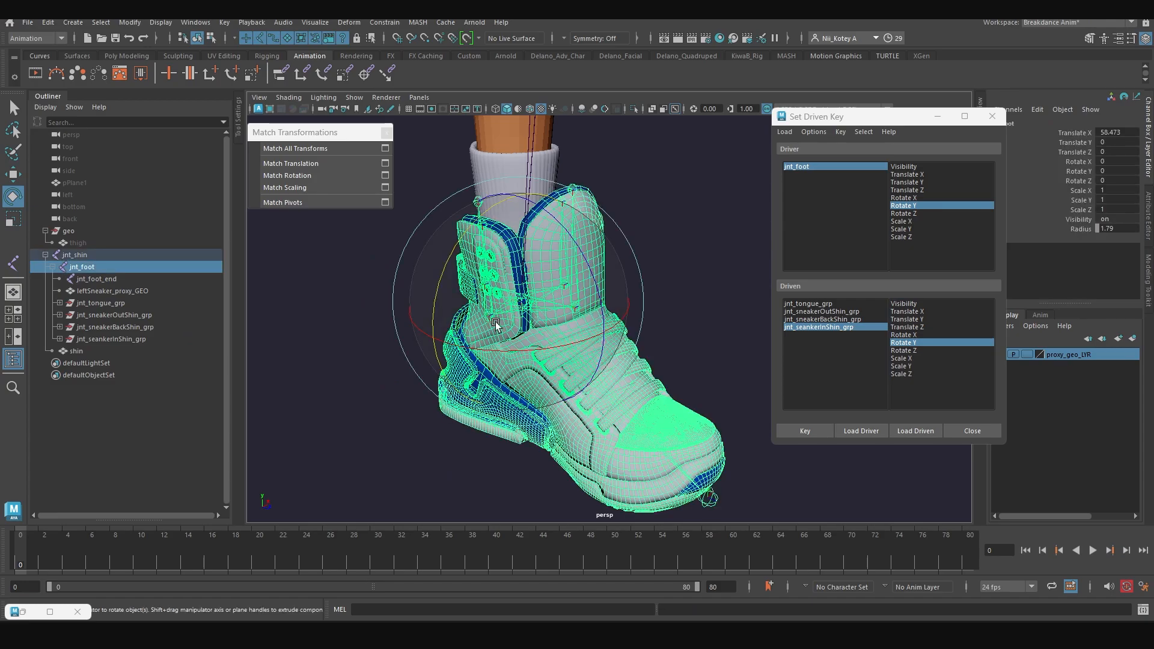
drag(431, 318, 410, 235)
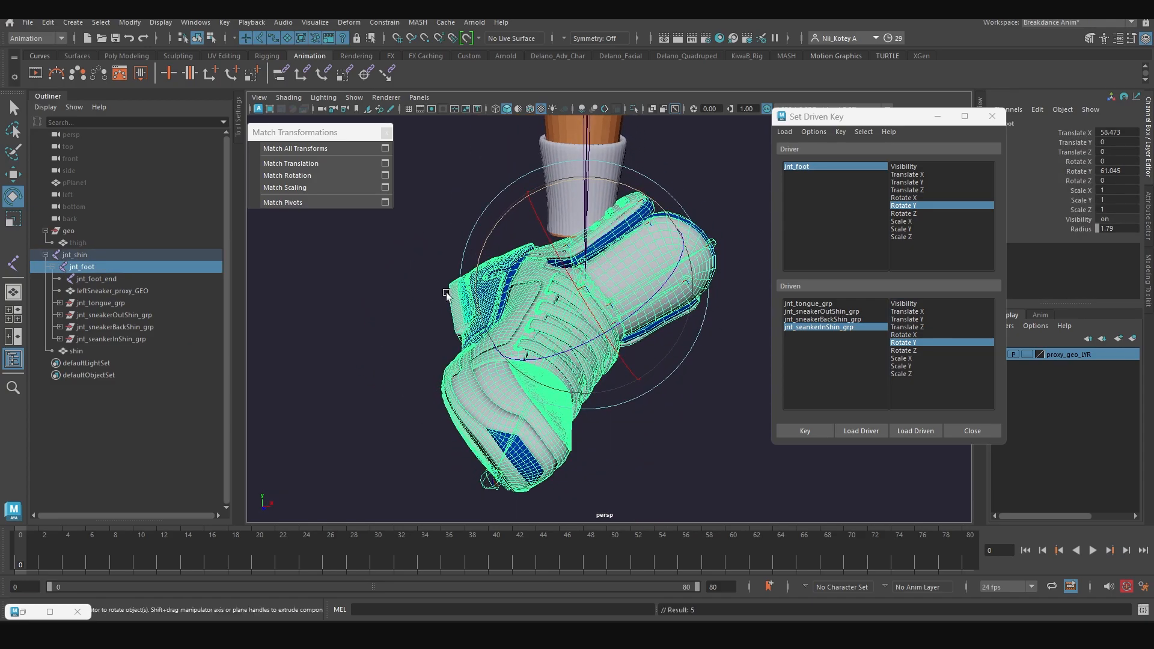
click(121, 338)
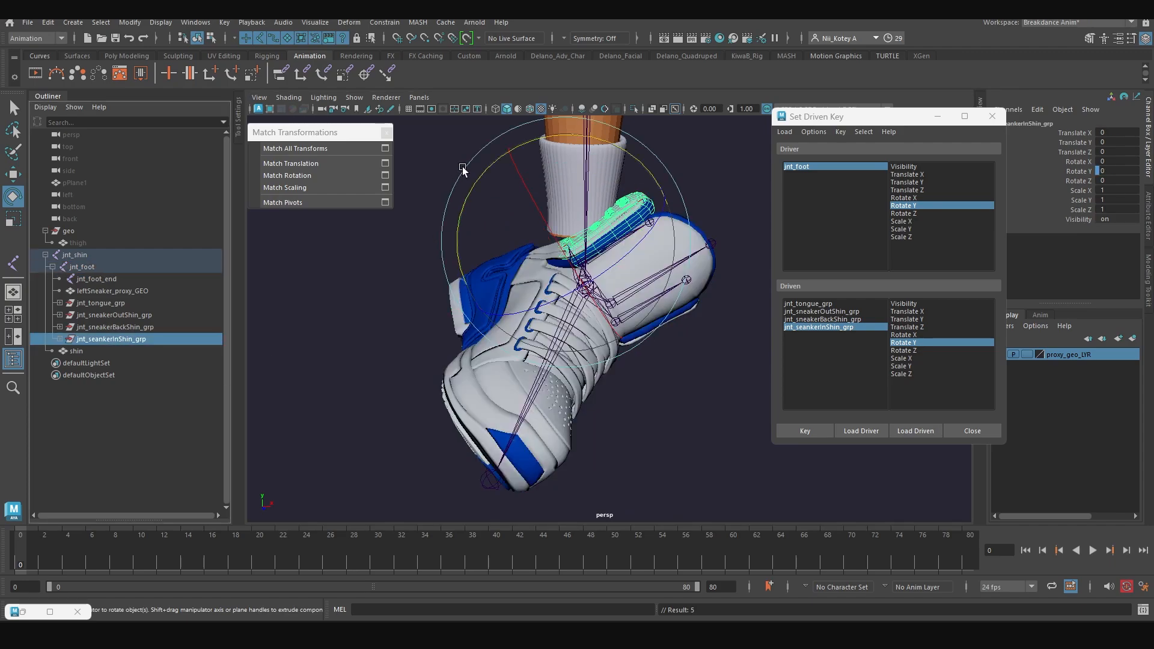
drag(482, 177, 392, 411)
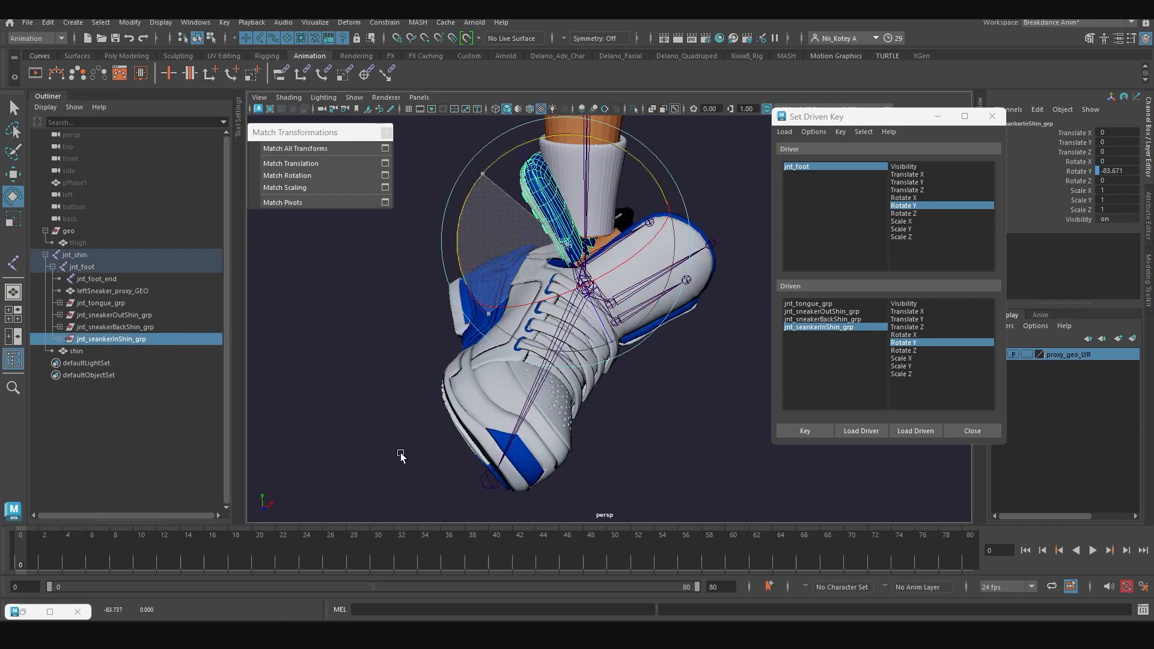
drag(404, 463, 404, 462)
alt+drag(417, 281, 469, 273)
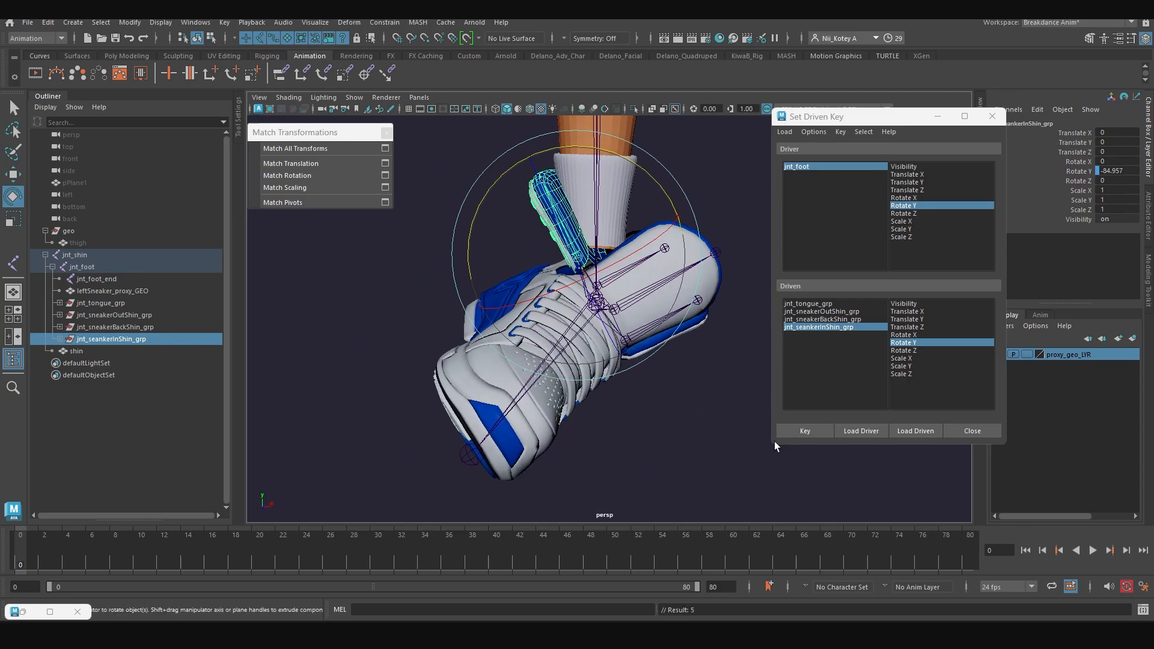
click(805, 430)
click(273, 391)
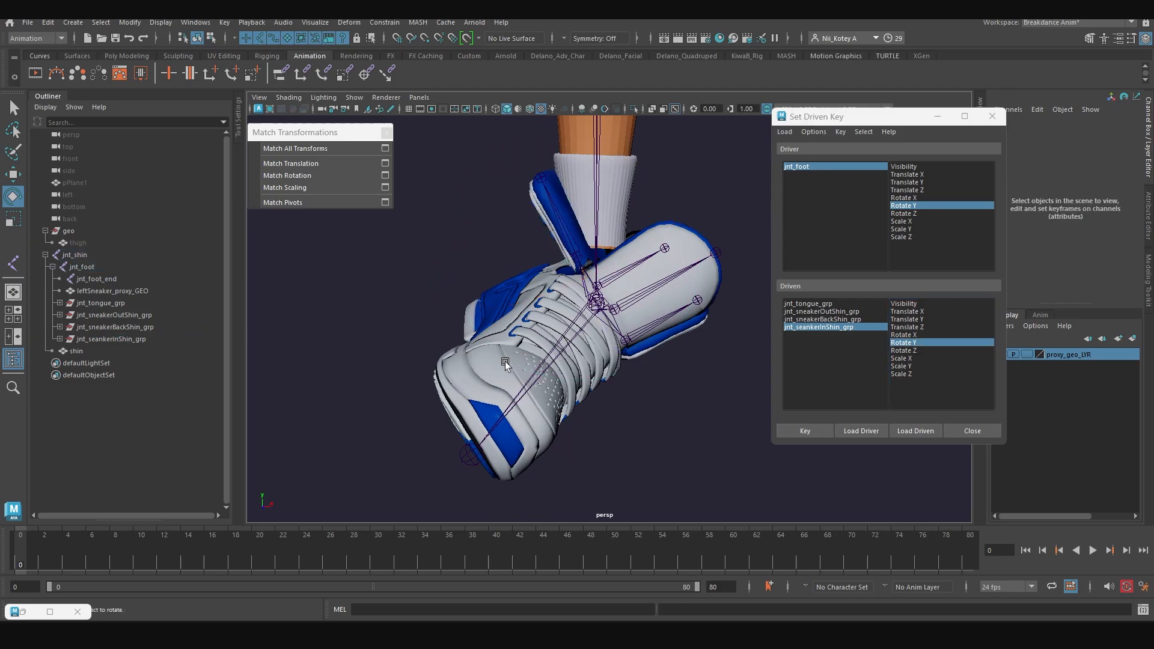
Test the inner shin piece by rotating jnt_foot in Y, and reset jnt_foot's Rotate Y to 0
click(578, 322)
alt+middle_drag(578, 321, 579, 366)
drag(528, 262, 499, 304)
alt+drag(493, 361, 679, 342)
alt+right_drag(680, 342, 625, 337)
alt+drag(625, 337, 613, 325)
drag(601, 275, 369, 300)
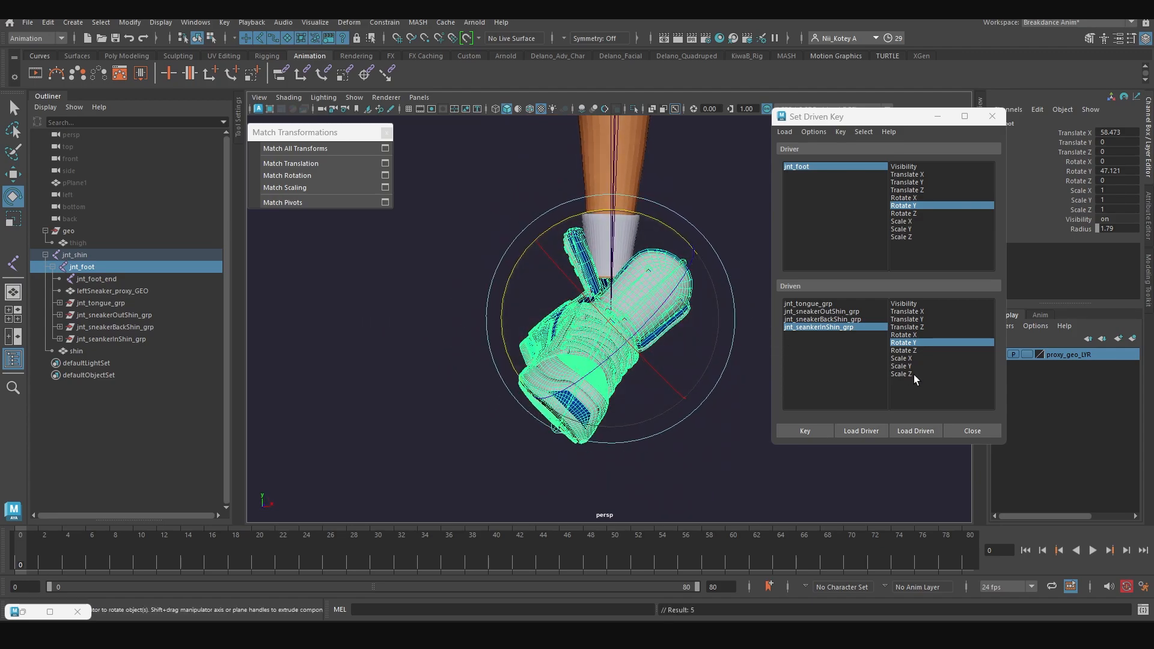
text(0)
key(Return)
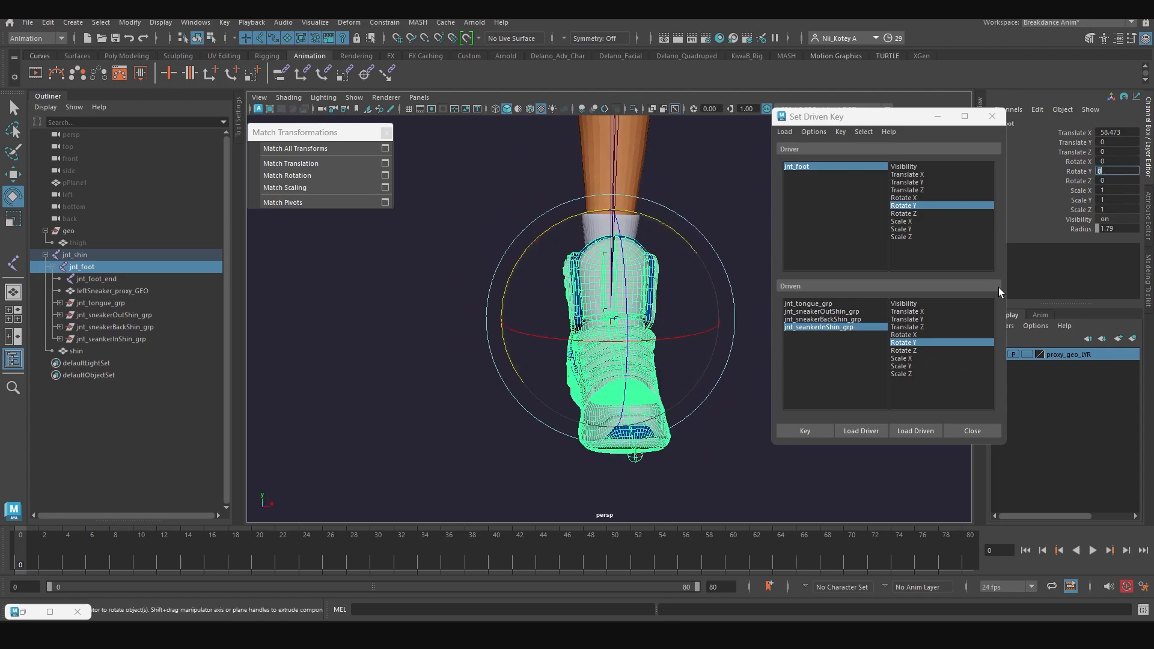
With jnt_foot at rest, set a driven key from its Rotate Y to jnt_sneakerOutShin_grp's Rotate Y
alt+drag(499, 369, 450, 350)
alt+right_drag(451, 350, 510, 402)
alt+drag(510, 402, 485, 397)
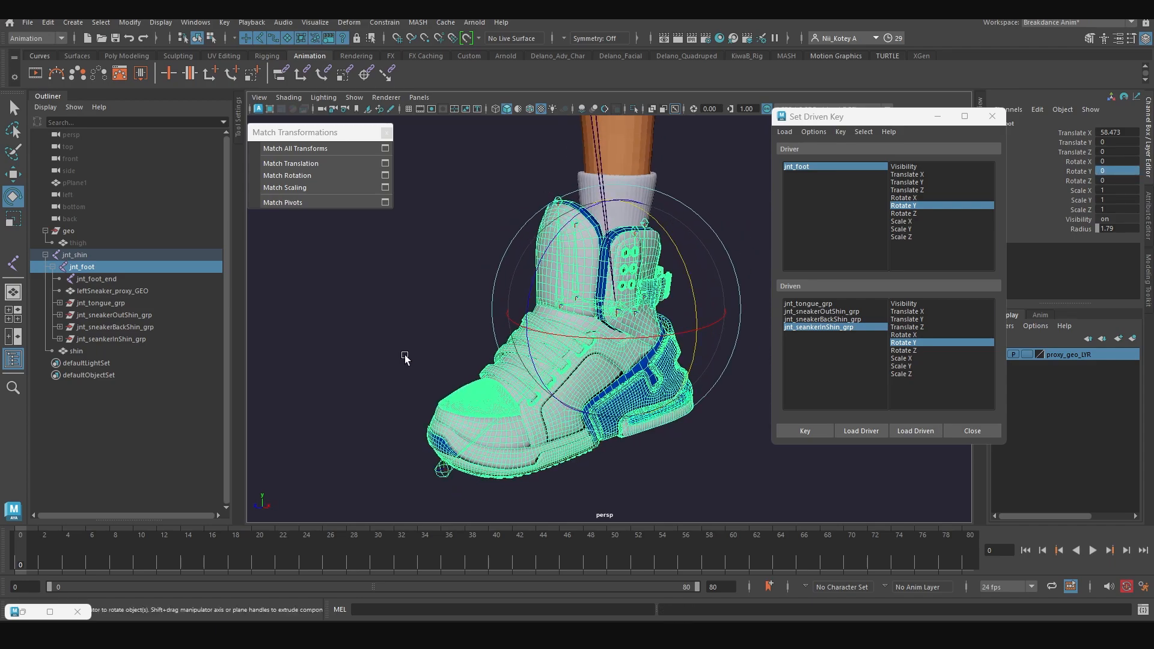
click(405, 358)
click(513, 404)
click(842, 312)
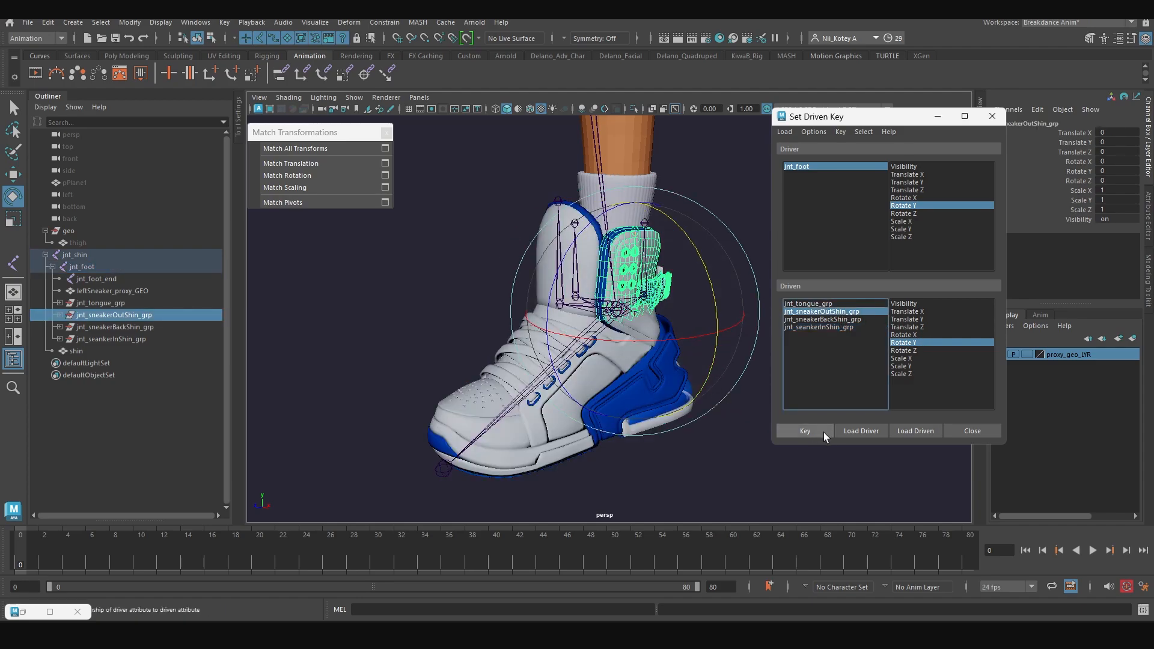
click(813, 432)
click(322, 361)
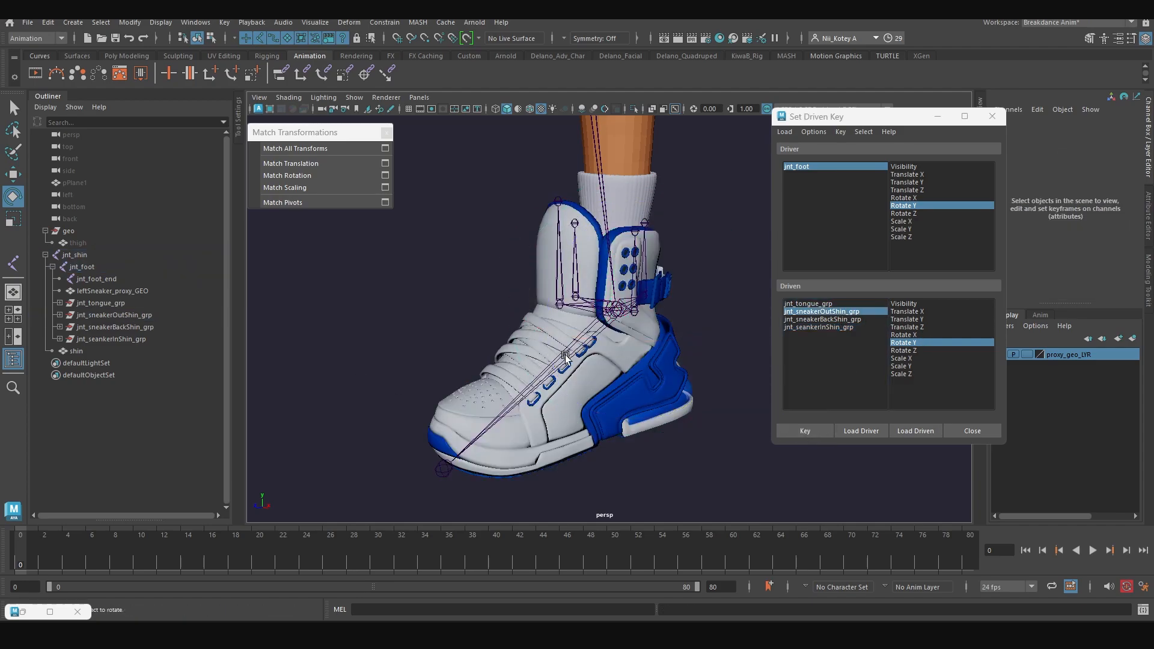
Rotate jnt_foot in the opposite Y direction, rotate jnt_sneakerOutShin_grp to about 90° in Y, and set the driven key
click(630, 318)
drag(630, 319, 654, 172)
alt+drag(625, 306, 656, 234)
click(119, 314)
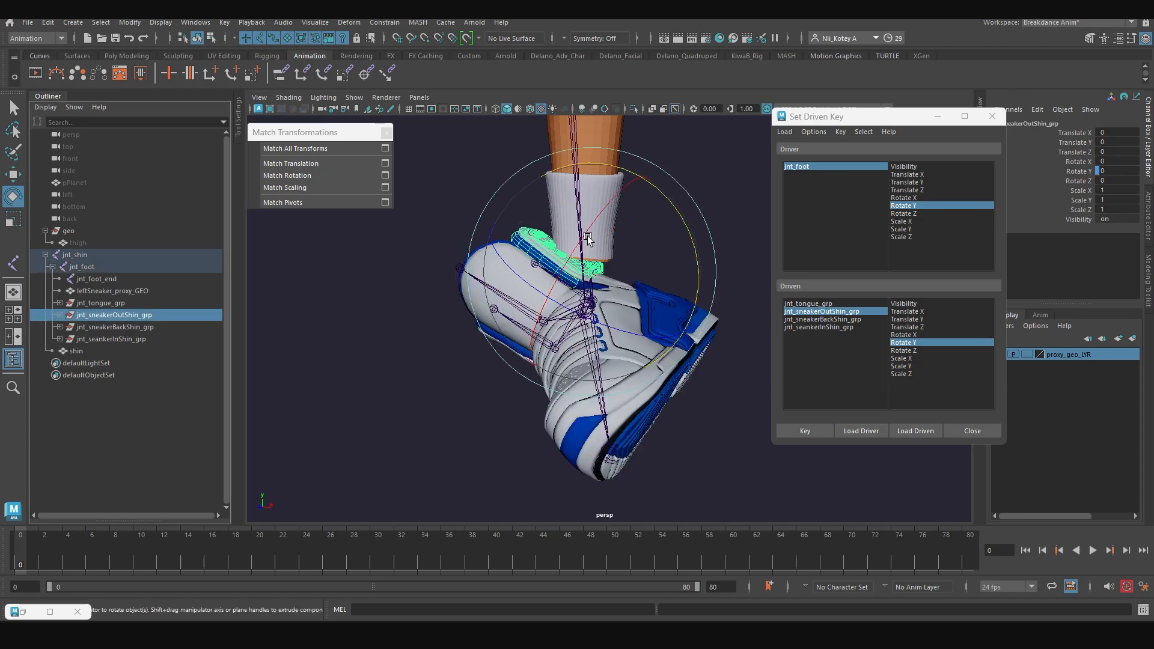
drag(634, 185, 751, 442)
alt+drag(655, 336, 419, 311)
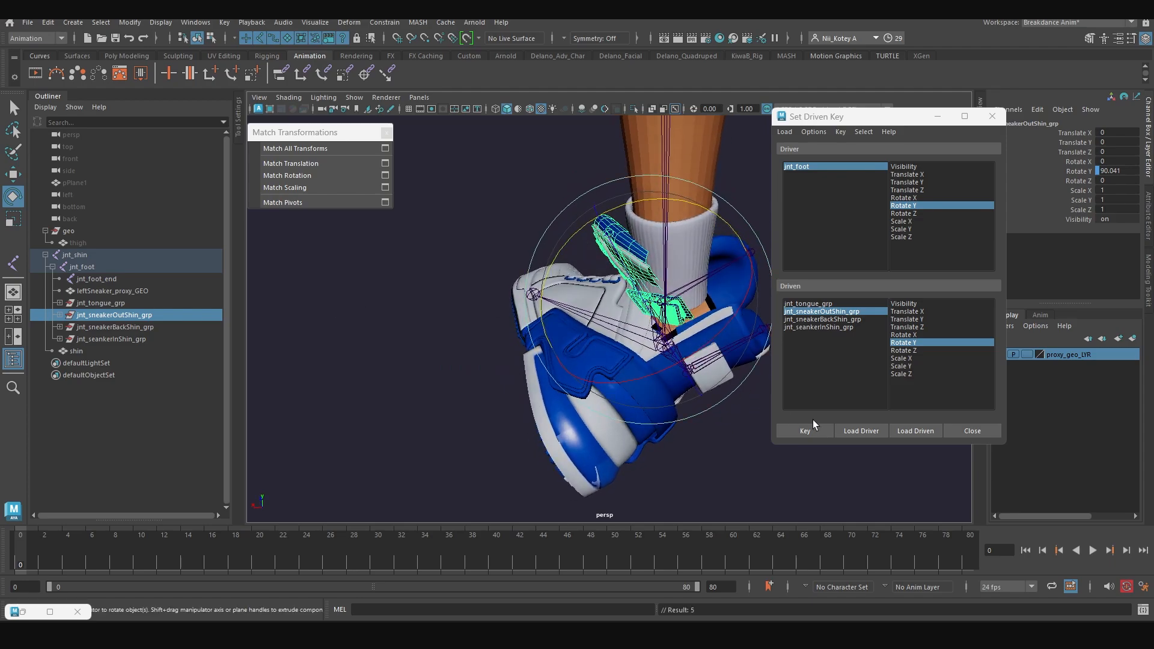
click(813, 432)
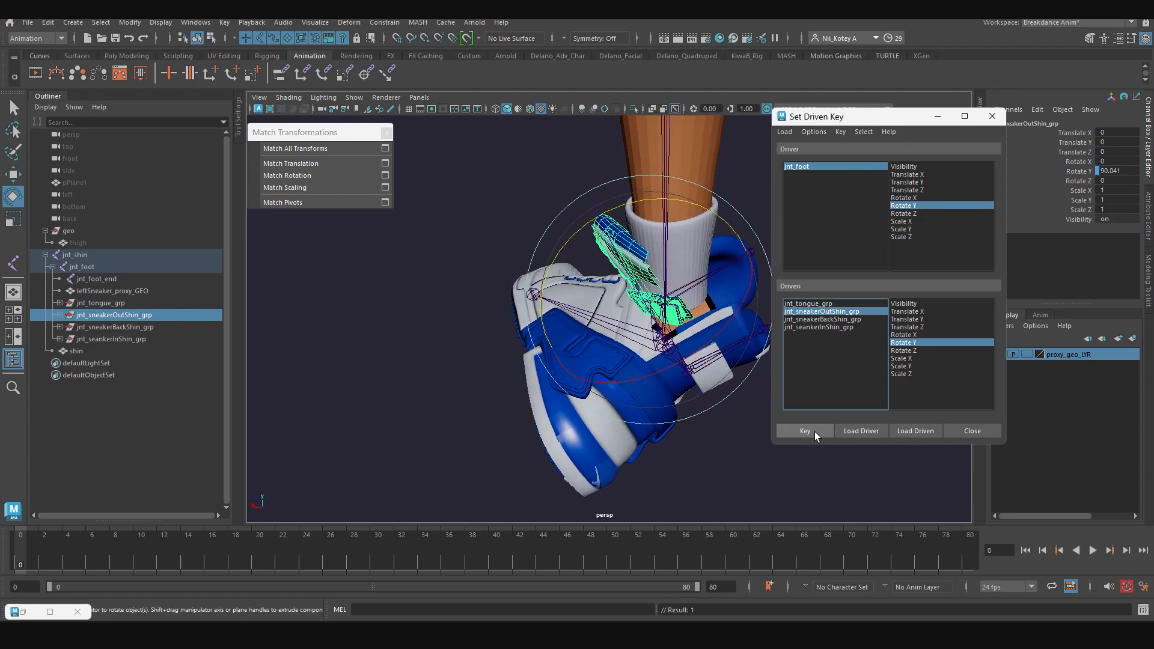
Select jnt_foot and rotate it around several axes, examining how the tongue and shin pieces follow from different sides
alt+drag(298, 382, 592, 364)
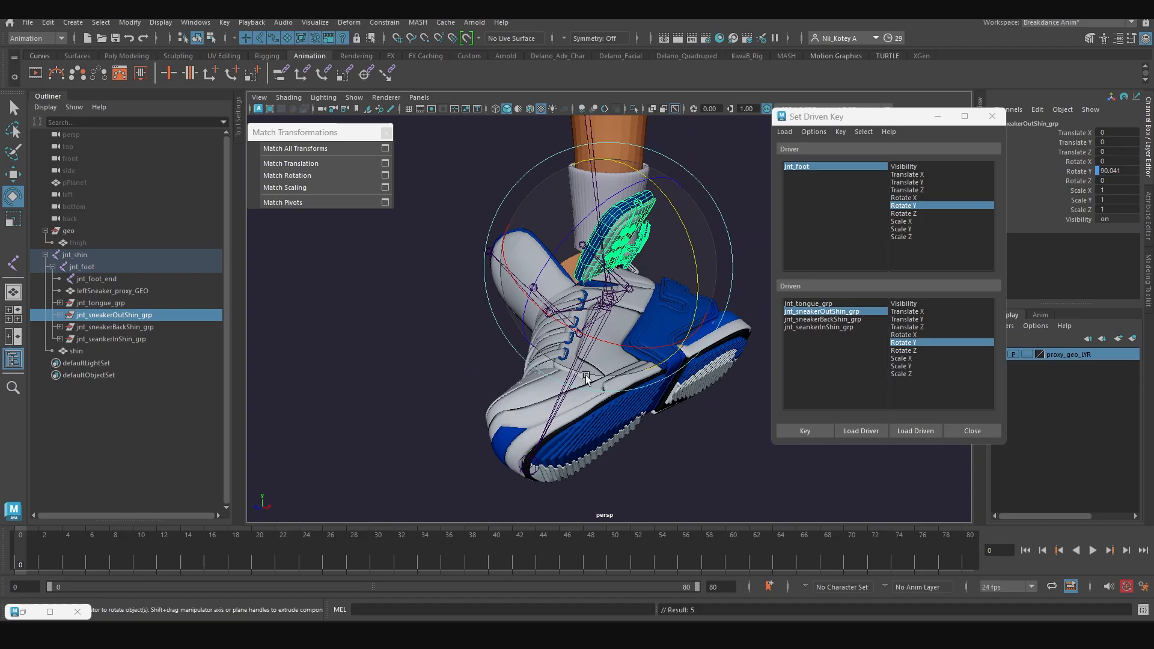
click(565, 401)
drag(631, 403, 435, 317)
drag(516, 315, 381, 301)
drag(656, 281, 726, 265)
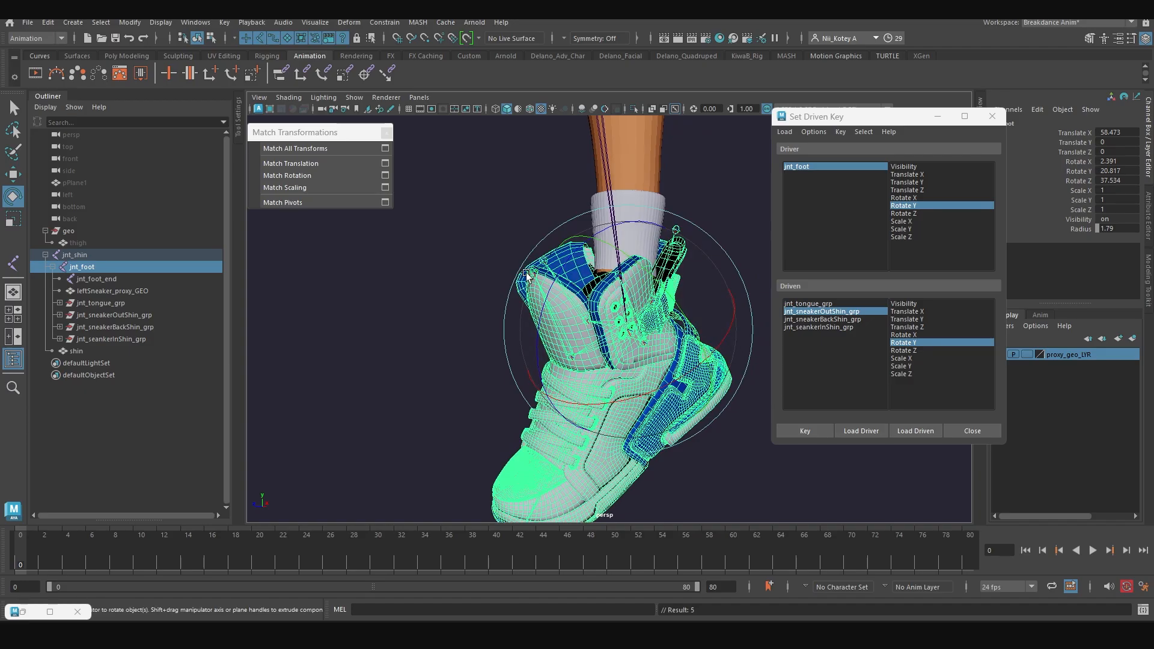
drag(562, 282, 601, 212)
mouse_move(577, 262)
mouse_down()
mouse_move(598, 249)
mouse_move(569, 281)
mouse_up()
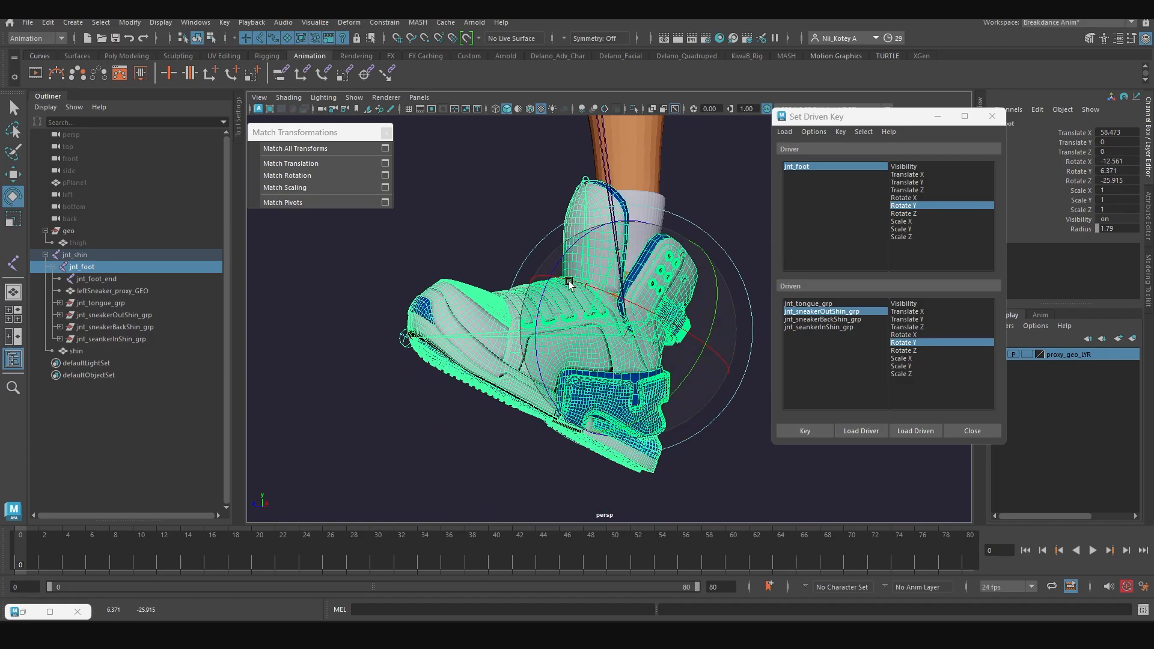
alt+drag(604, 240, 716, 309)
drag(559, 319, 550, 284)
alt+drag(580, 352, 459, 317)
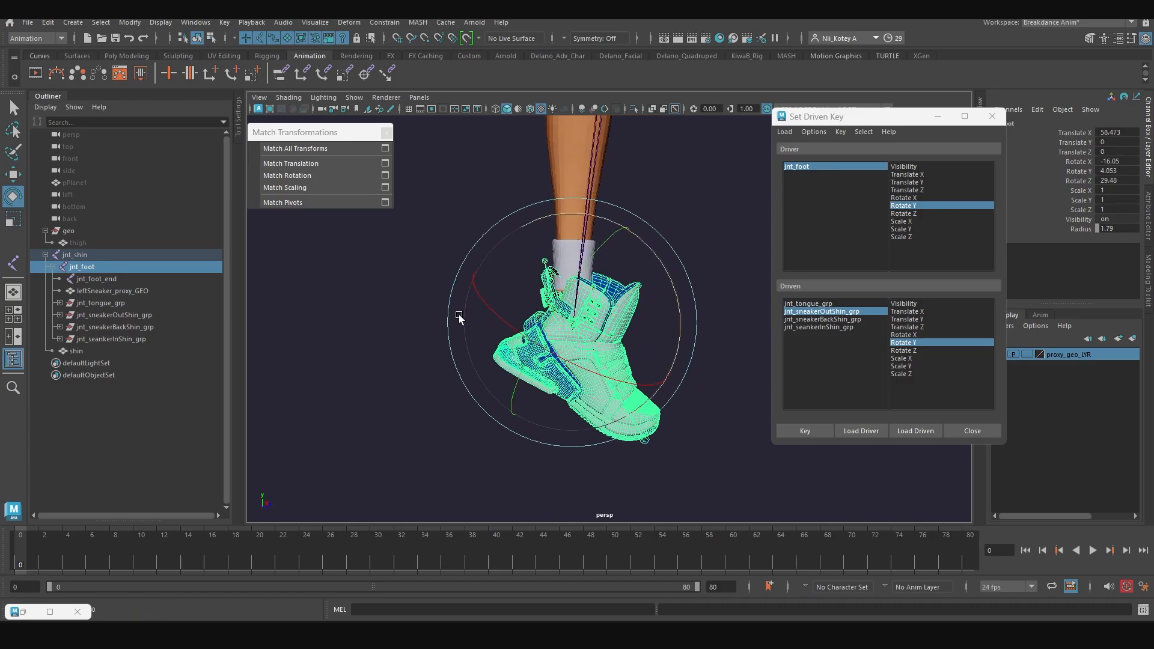
Examine the heel collar and ankle strap up close from behind and above, rotating jnt_foot further
scroll(424, 387, up, 5)
alt+middle_drag(397, 422, 460, 399)
click(445, 409)
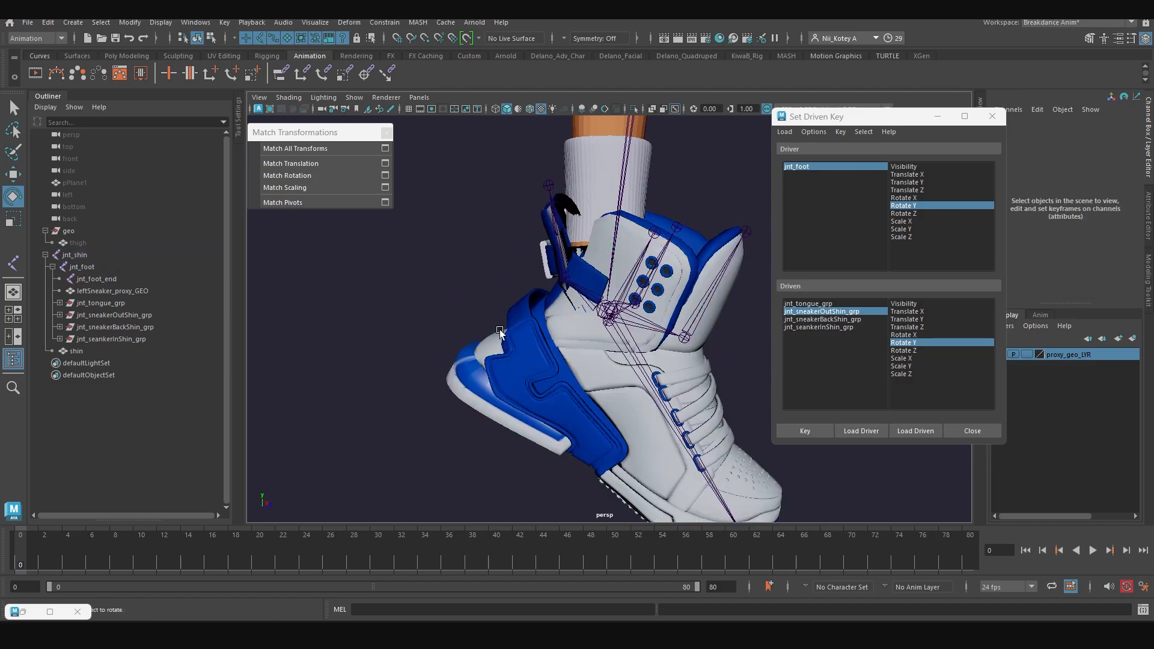
alt+drag(445, 409, 294, 399)
click(512, 339)
click(357, 341)
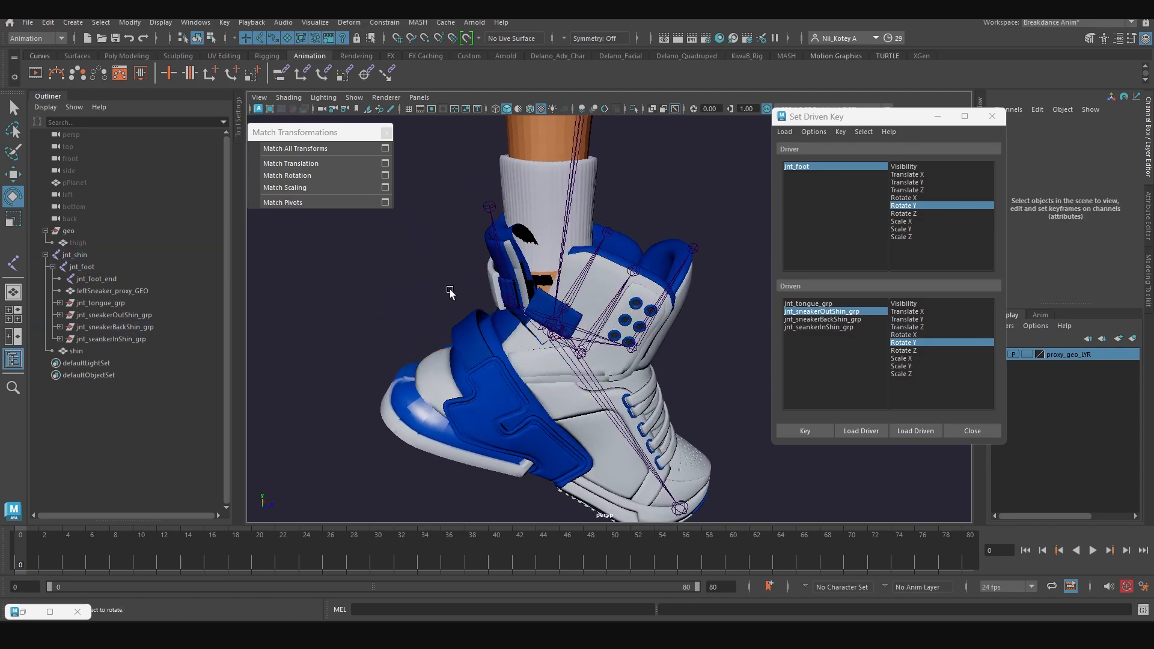
alt+drag(508, 285, 375, 339)
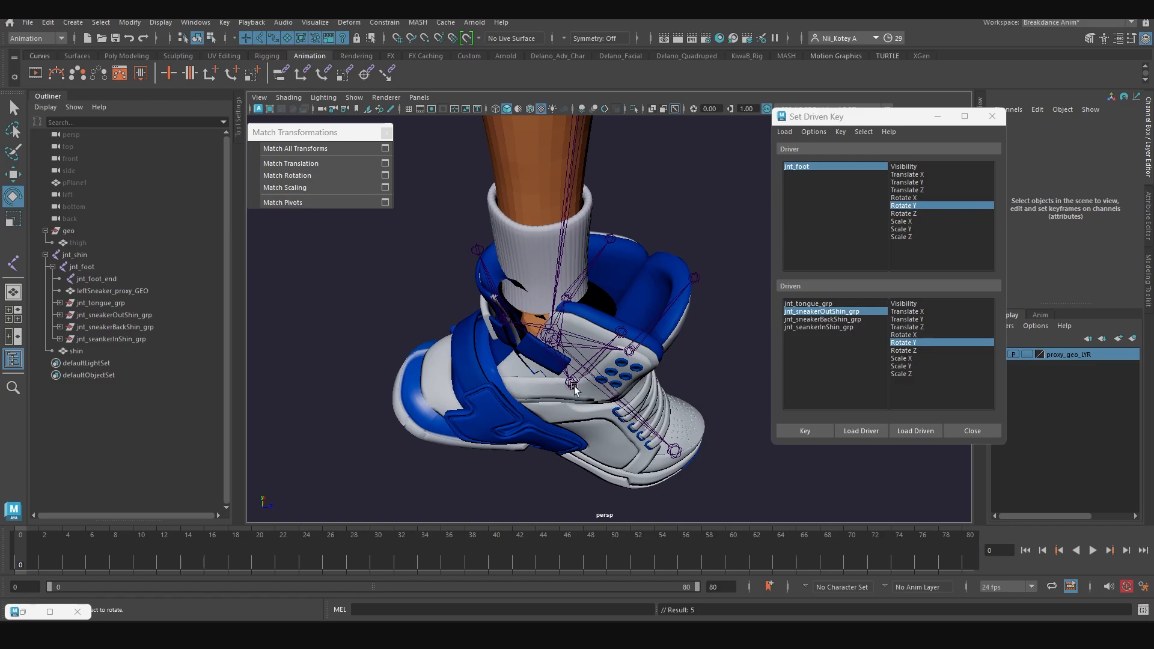
click(592, 375)
drag(517, 292, 581, 295)
click(426, 267)
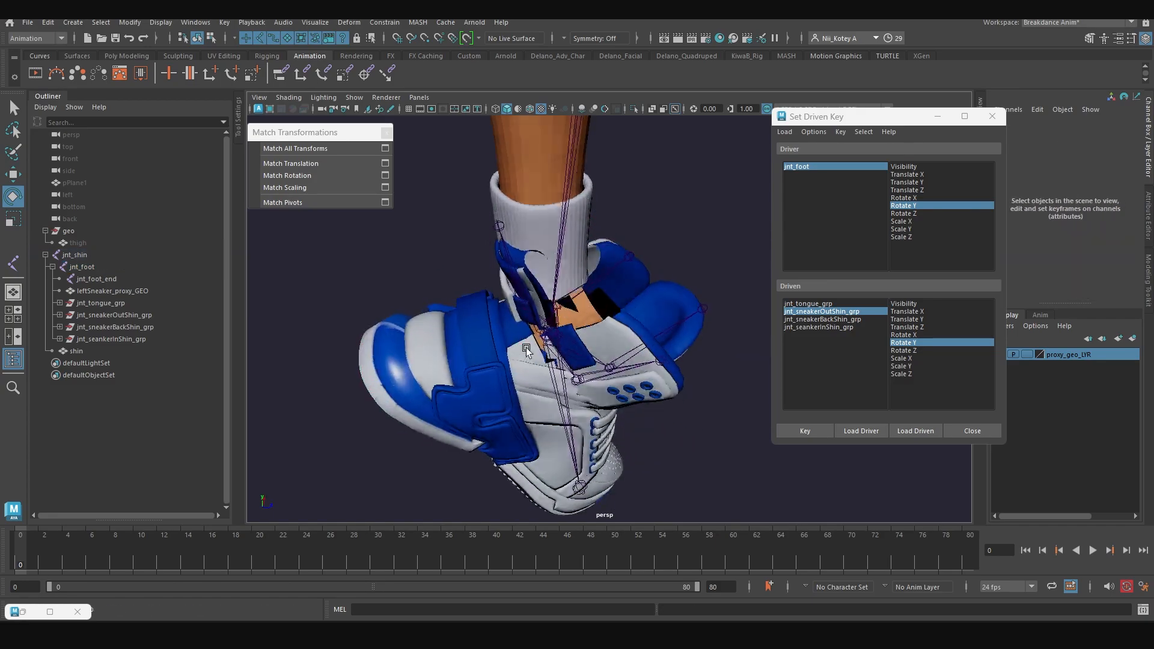
Try rotating the jnt_sneakerBackShin joint about -11° in Z, check it with jnt_foot rotated, and reset its Rotate Z to 0
alt+drag(525, 349, 513, 300)
click(516, 305)
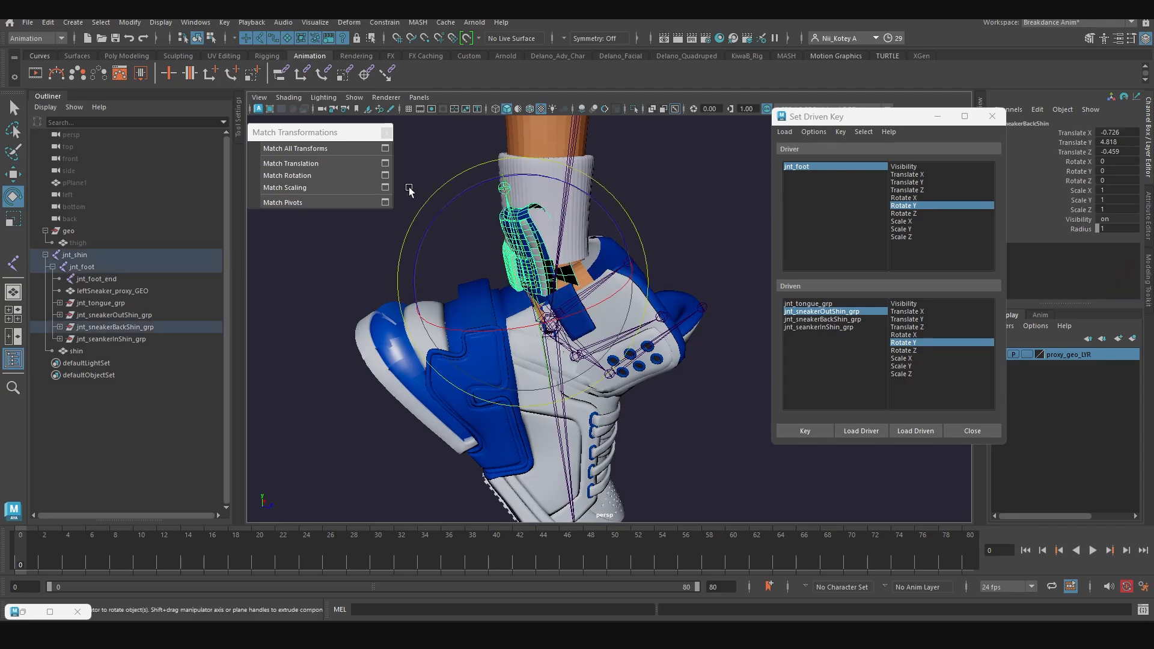
drag(431, 224, 423, 255)
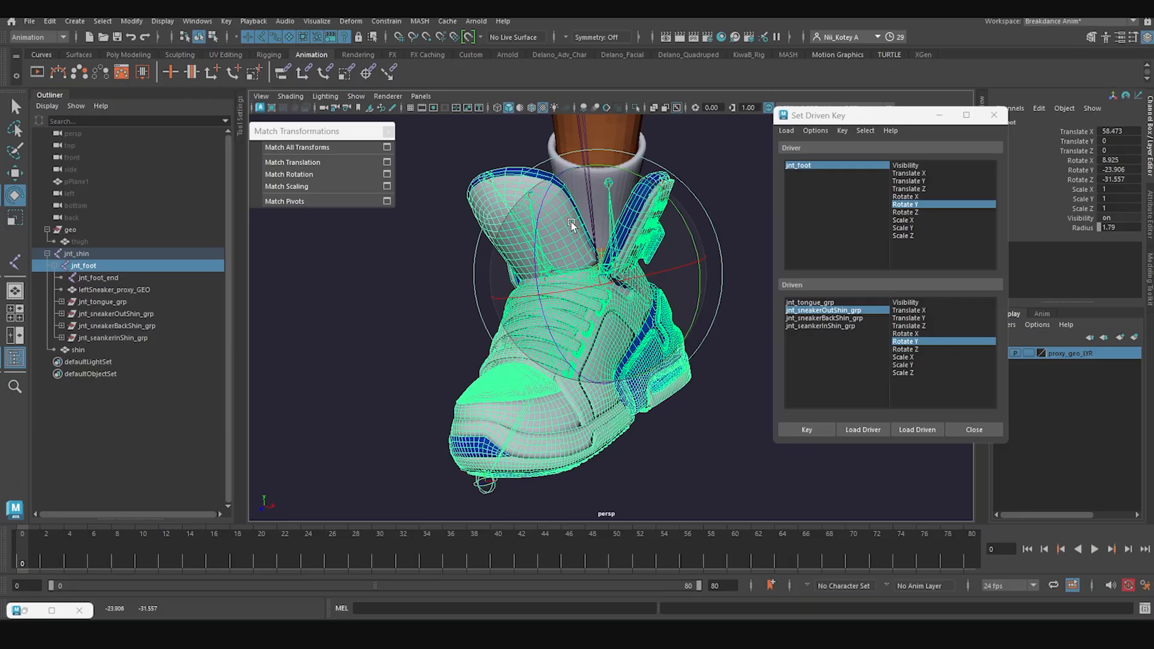
drag(601, 283, 637, 361)
click(353, 425)
click(726, 333)
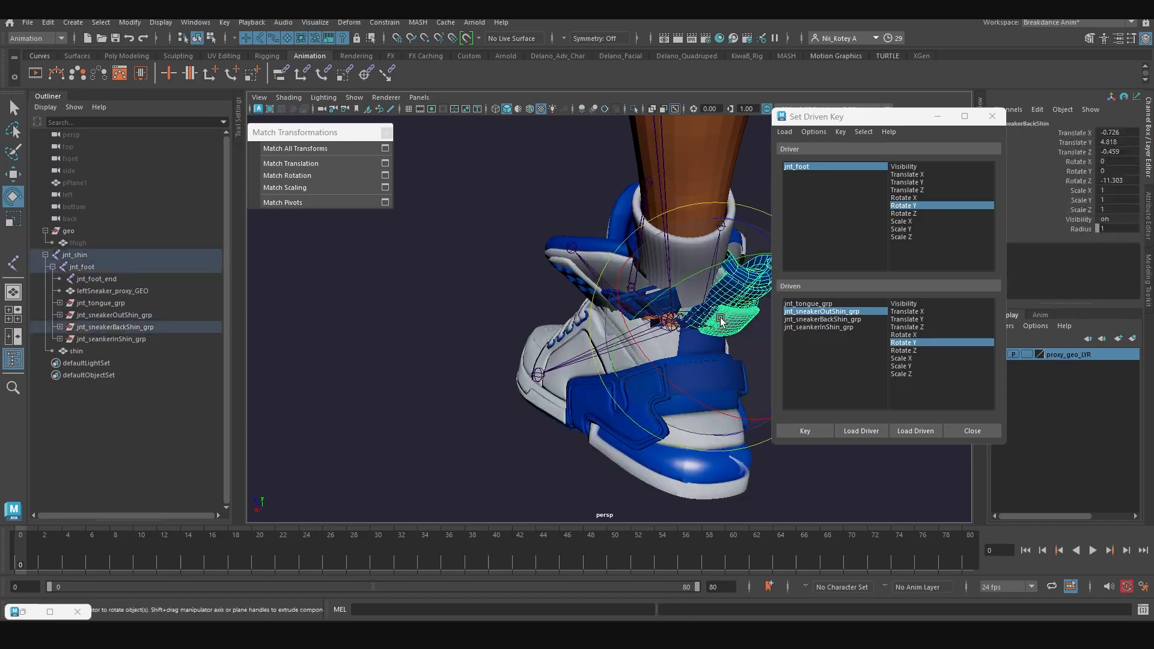
click(1115, 180)
text(0)
key(Return)
Select jnt_foot again and rotate it to check the sneaker's overall driven motion
click(539, 374)
alt+drag(481, 397, 601, 367)
drag(625, 289, 649, 361)
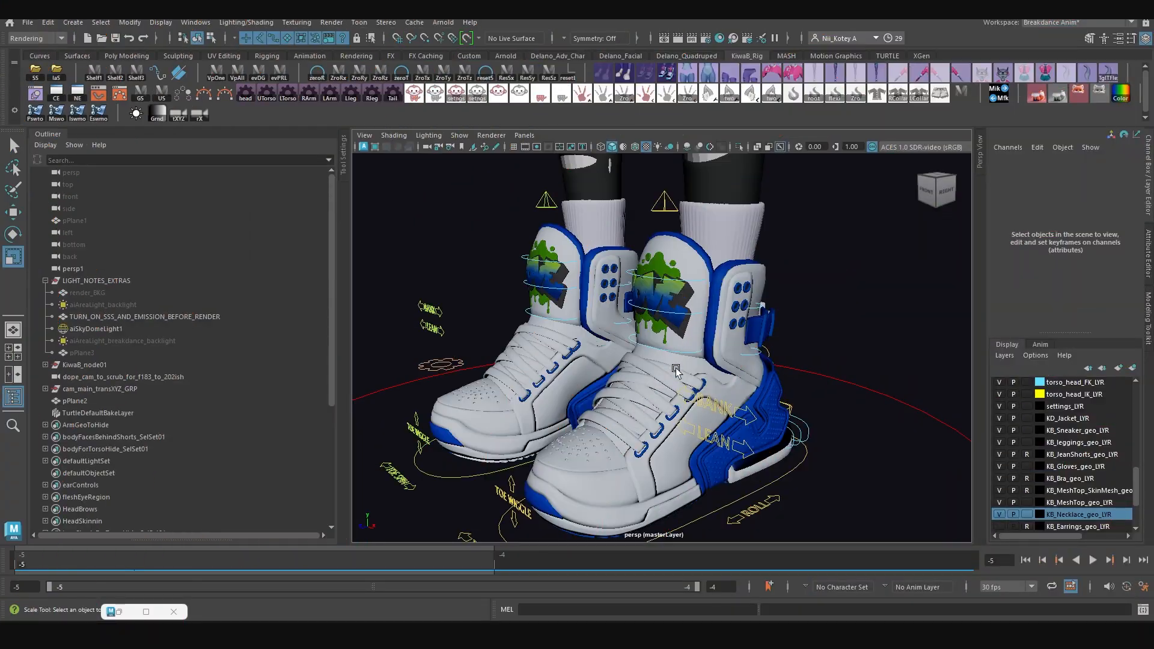
Select leftFoot_CTRL on the finished character rig and rotate it on several axes, examining the ankle, strap and tongue deformation from the side
alt+drag(698, 381, 732, 473)
click(765, 494)
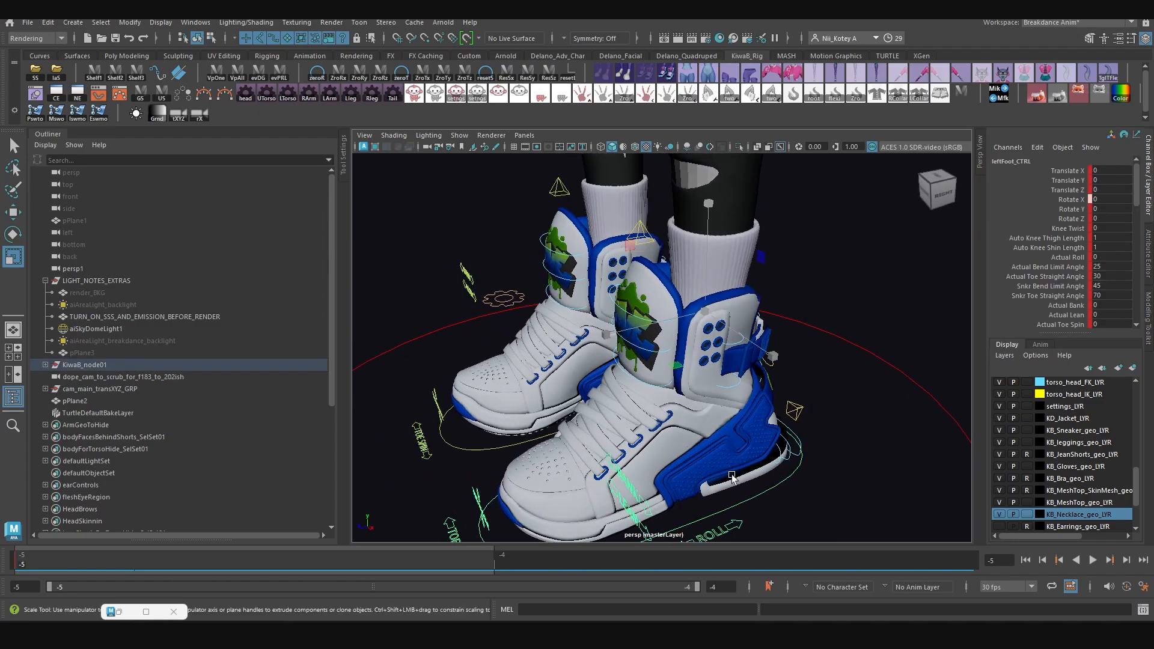
key(e)
drag(660, 323, 745, 273)
alt+drag(796, 319, 690, 302)
alt+right_drag(690, 301, 743, 301)
alt+middle_drag(742, 302, 754, 315)
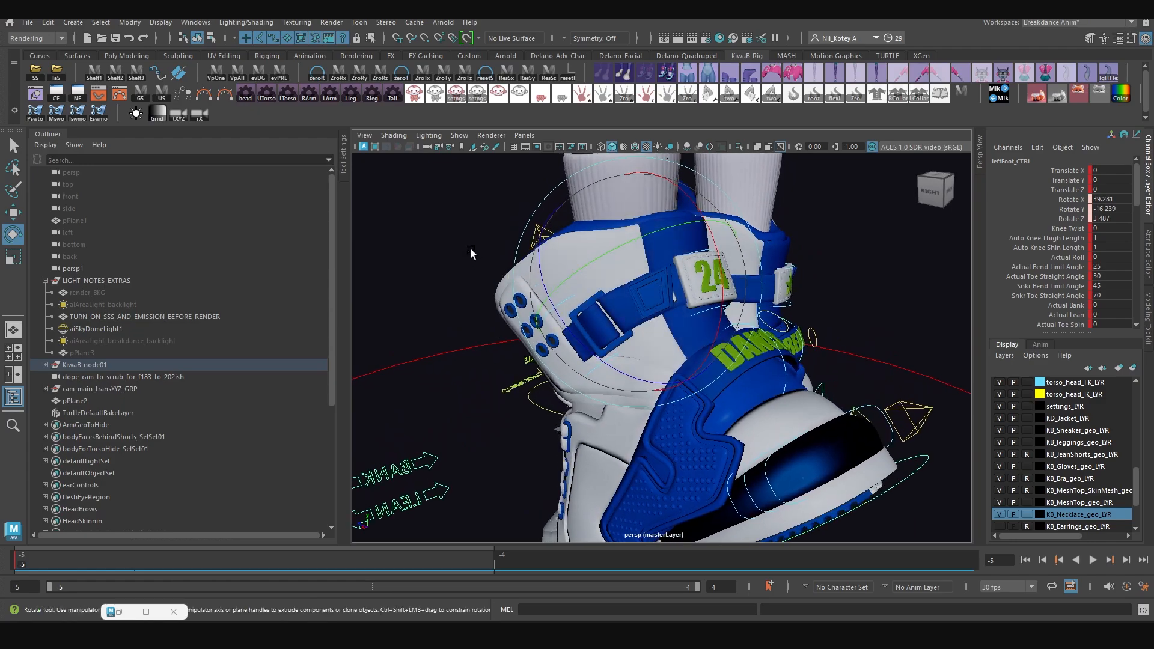
alt+drag(447, 274, 551, 286)
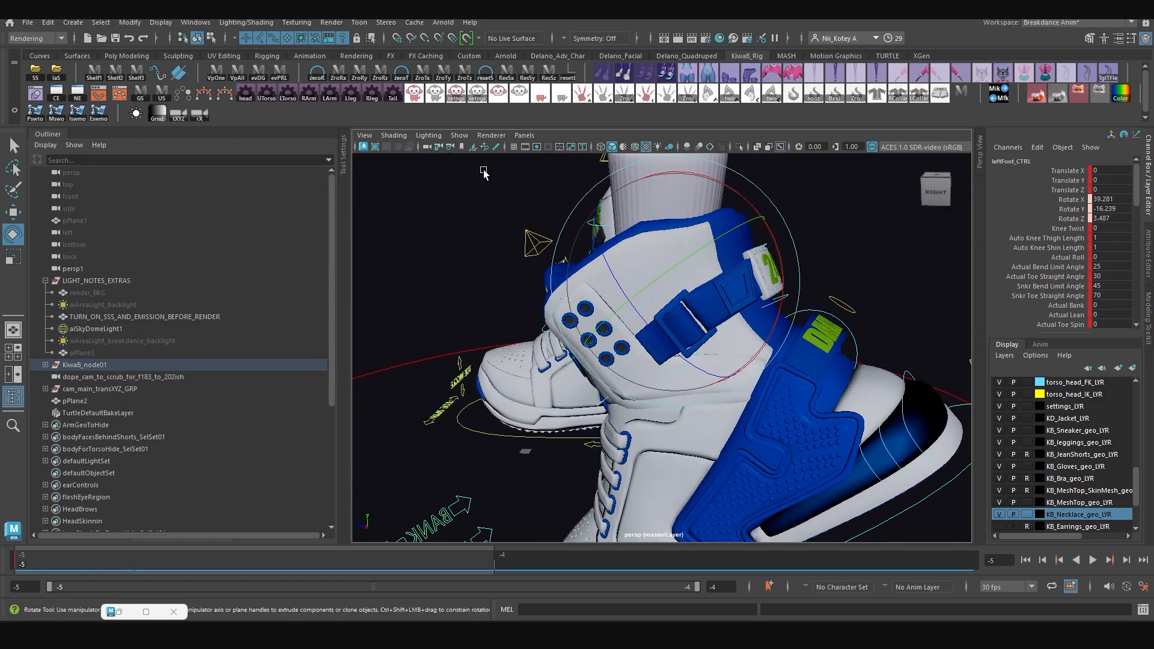
Show all object types in the viewport to reveal the sneaker's joints, and look over the ankle and heel area
click(460, 135)
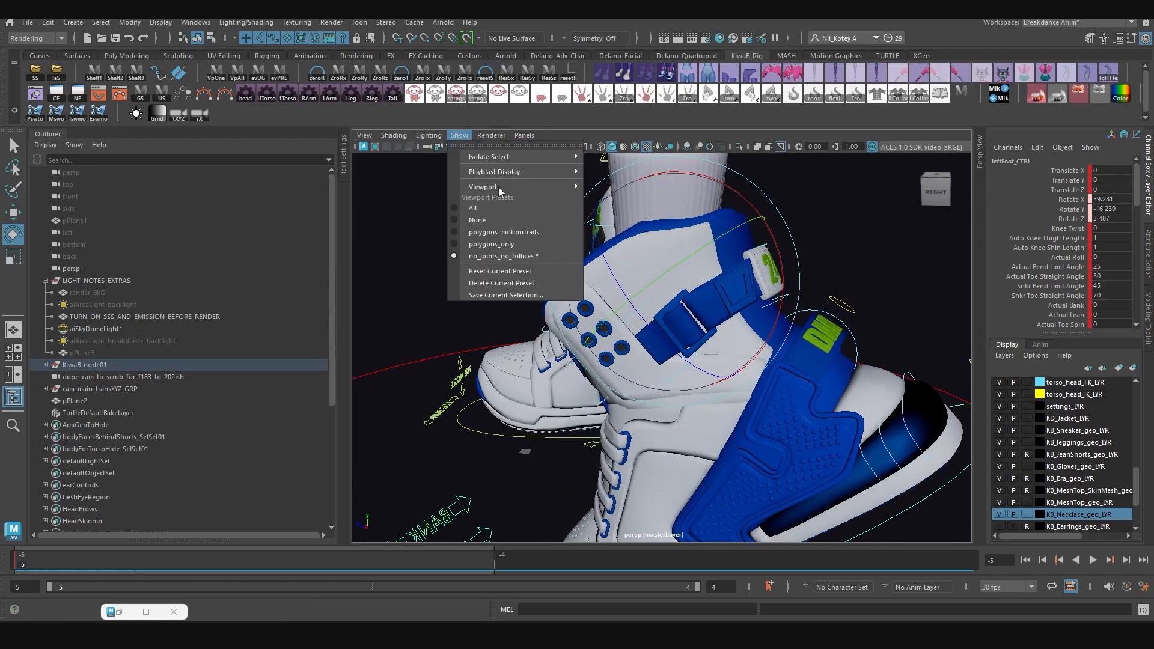
mouse_move(563, 174)
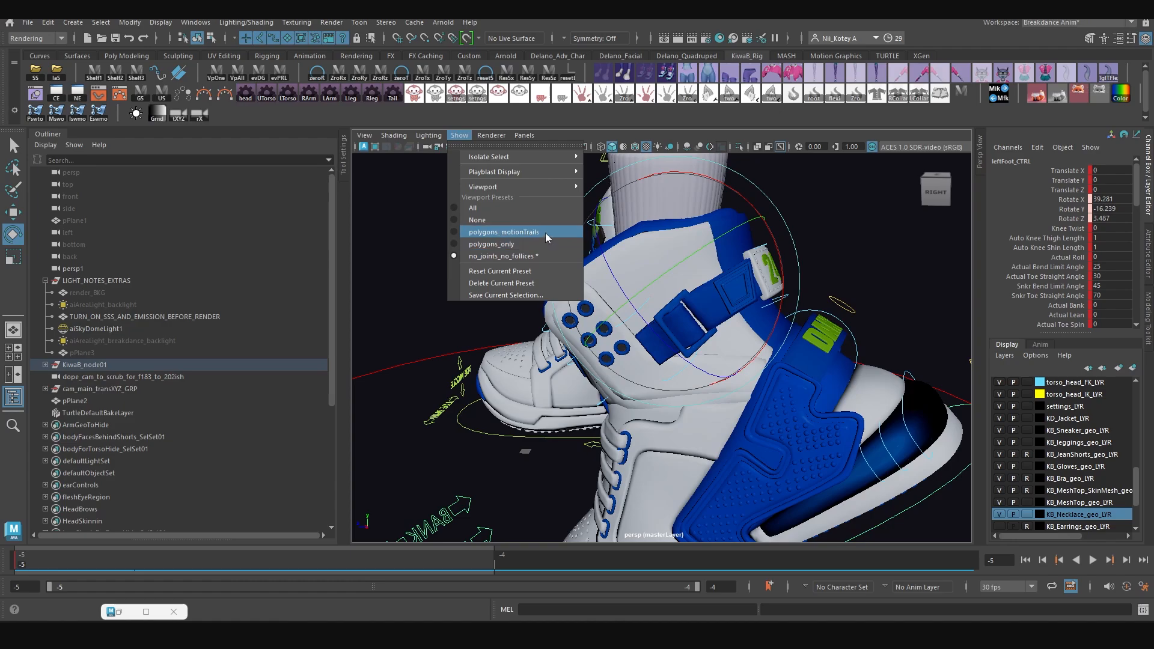
click(460, 207)
alt+drag(736, 391, 530, 218)
click(882, 257)
alt+middle_drag(889, 265, 787, 340)
alt+drag(754, 379, 700, 271)
click(869, 401)
click(730, 271)
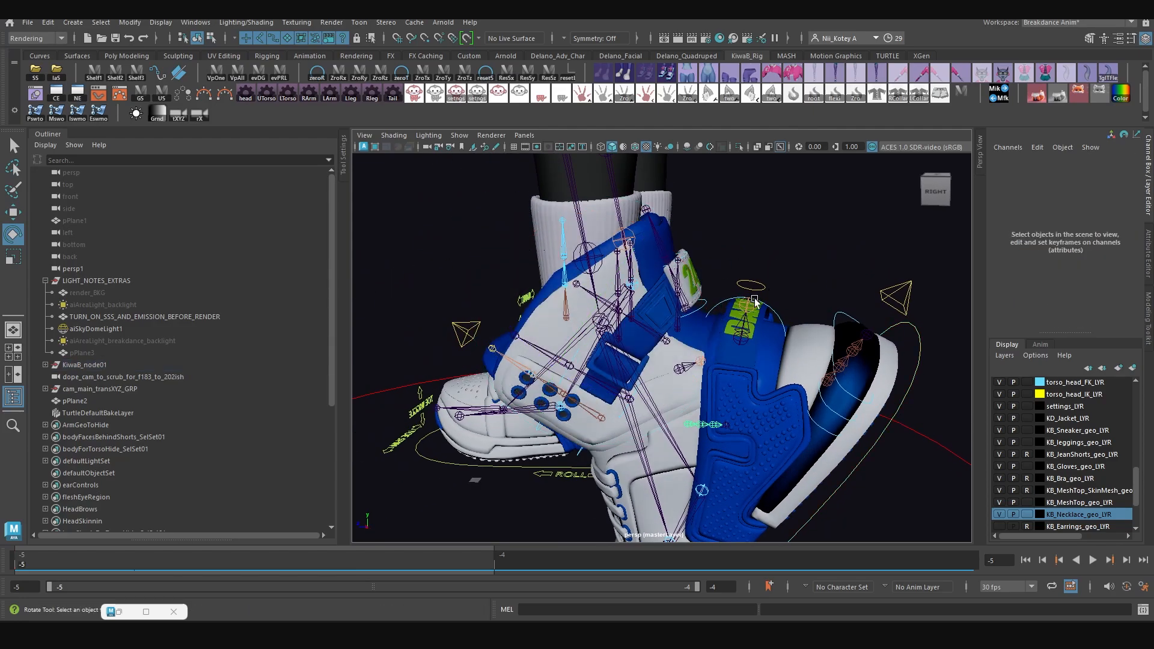
Try rotating leftSnkr_BackShin1_FK_CTRL about -21° in Y and the control by the ankle strap, undoing both rotations
click(703, 308)
drag(729, 210, 752, 251)
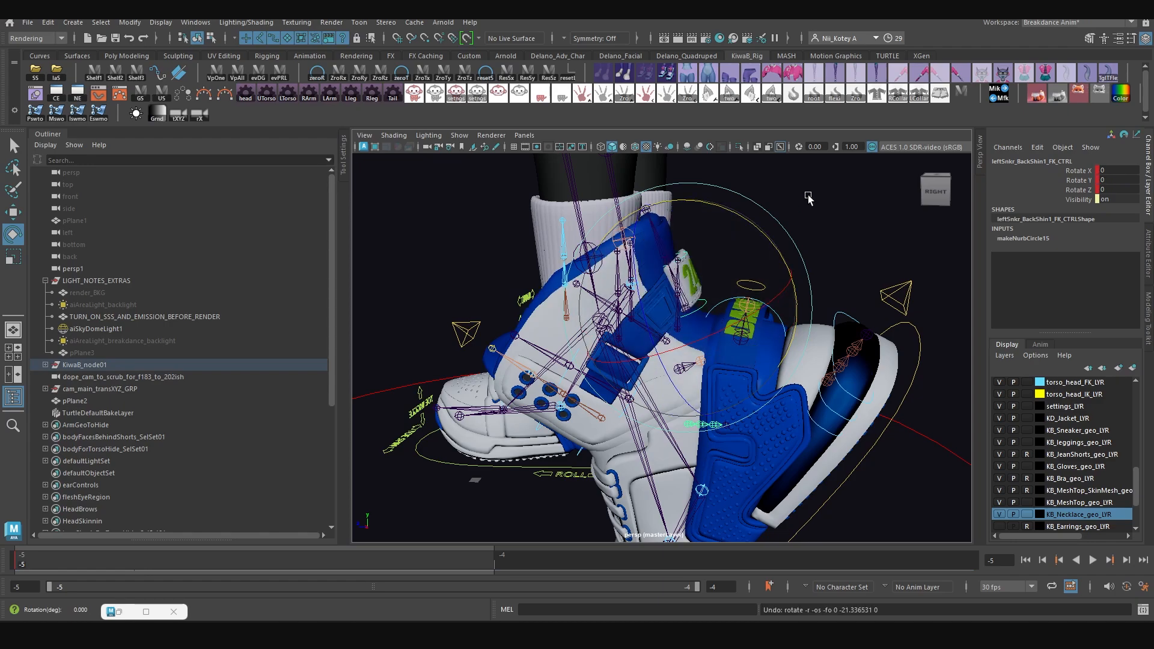
click(681, 248)
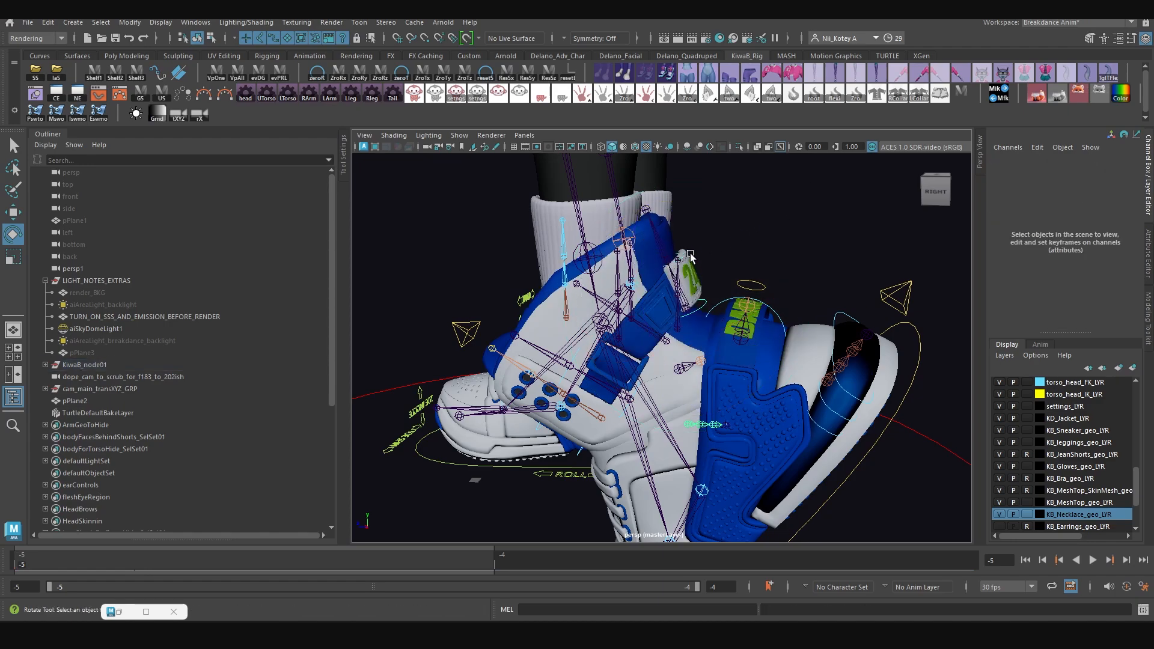
click(690, 257)
drag(728, 175, 755, 216)
key(ctrl+z)
Select leftFoot_CTRL and rotate it to about -37° in X to check how the sneaker joints respond
alt+drag(674, 276, 729, 294)
alt+middle_drag(730, 403, 793, 338)
click(848, 419)
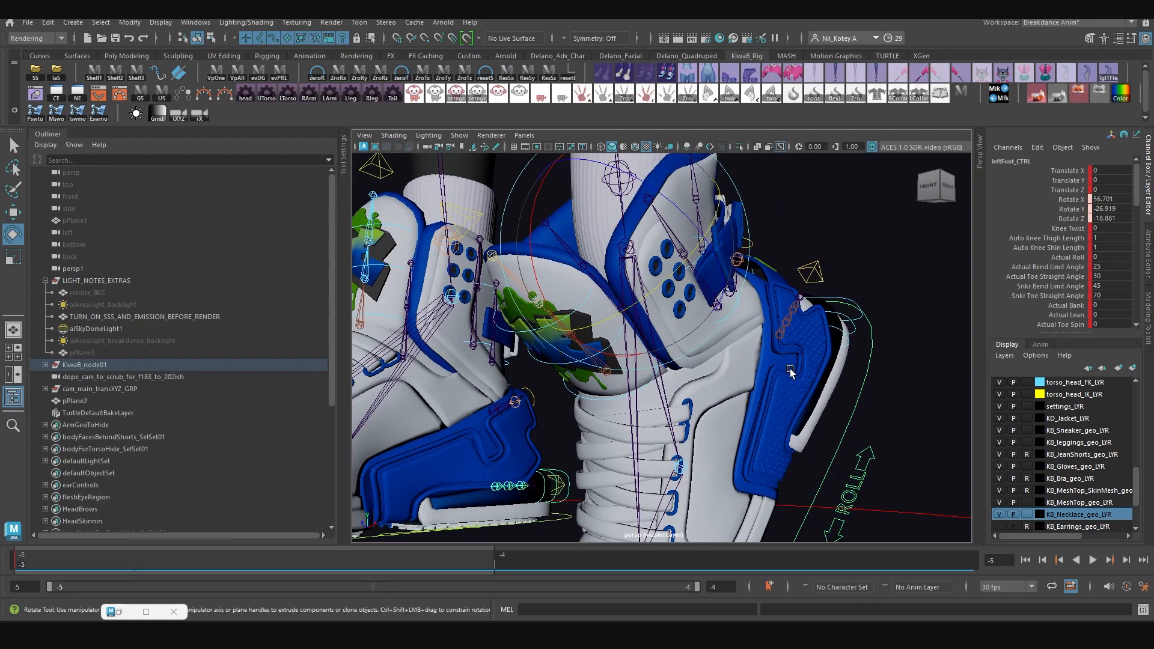
alt+right_drag(789, 369, 744, 375)
alt+middle_drag(744, 375, 754, 406)
drag(667, 327, 615, 237)
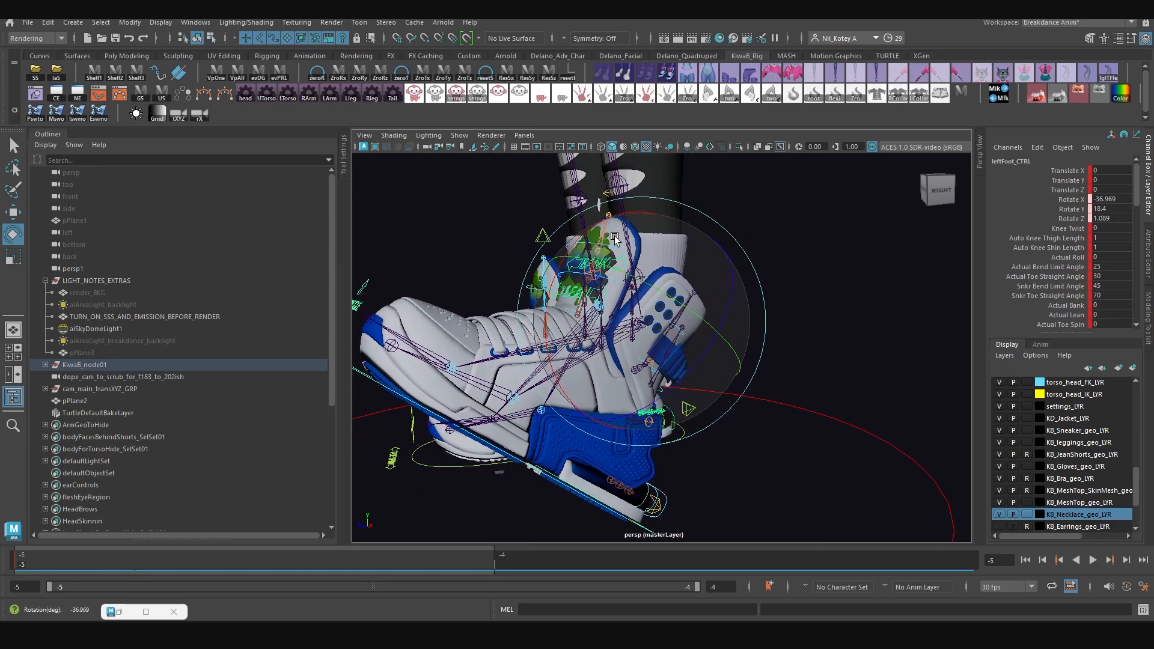
Undo the recent leftFoot_CTRL rotations
key(ctrl+z)
key(ctrl+z)
key(ctrl+z)
key(ctrl+z)
key(ctrl+z)
key(ctrl+z)
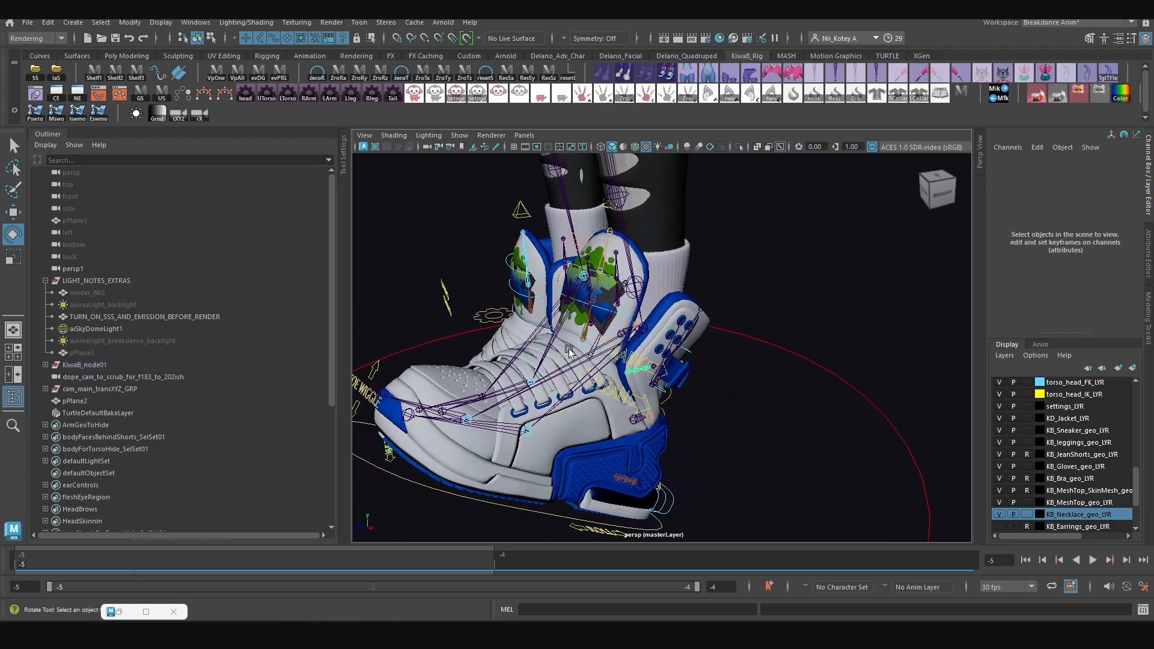
Select leftSnkr_Tongue1_FK_CTRL and rotate it to check the tongue's own control
click(595, 308)
alt+drag(595, 309, 550, 303)
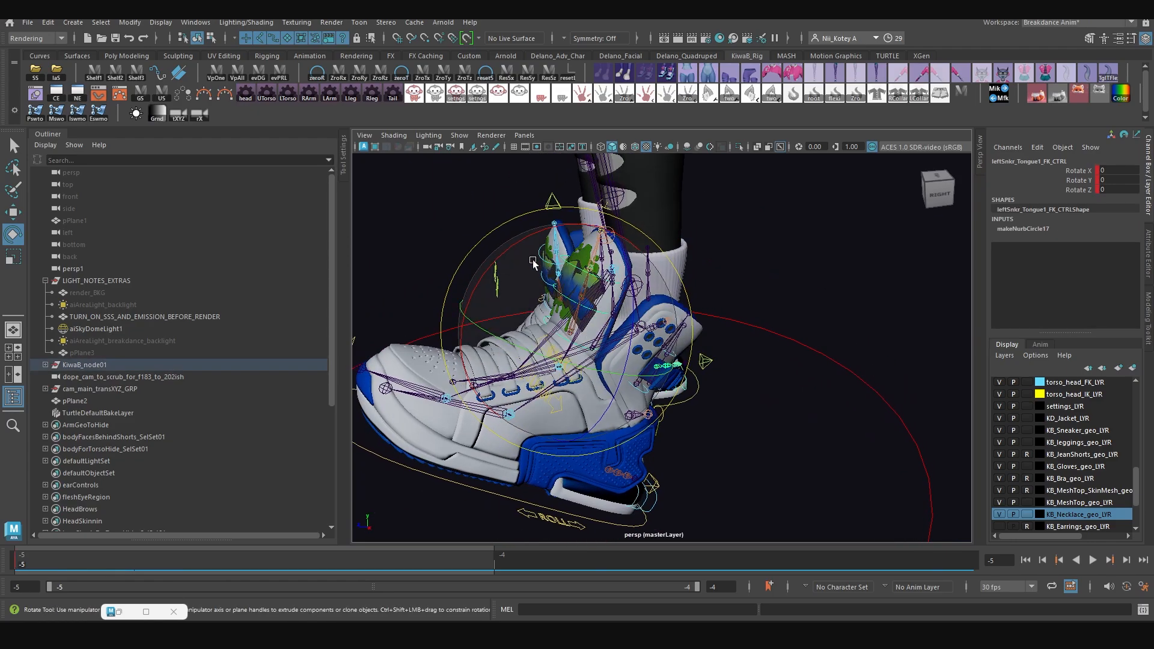
drag(532, 263, 529, 304)
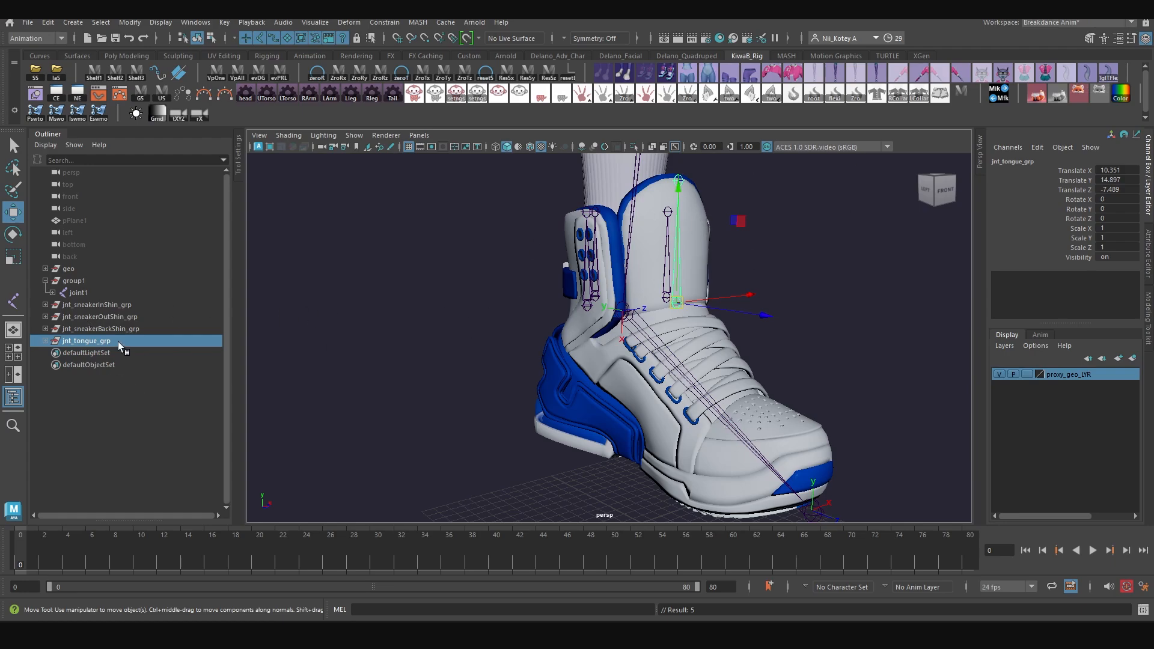
Select jnt_sneakerInShin_grp, jnt_sneakerOutShin_grp, jnt_sneakerBackShin_grp and jnt_tongue_grp in the proxy sneaker scene and group them together
click(89, 304)
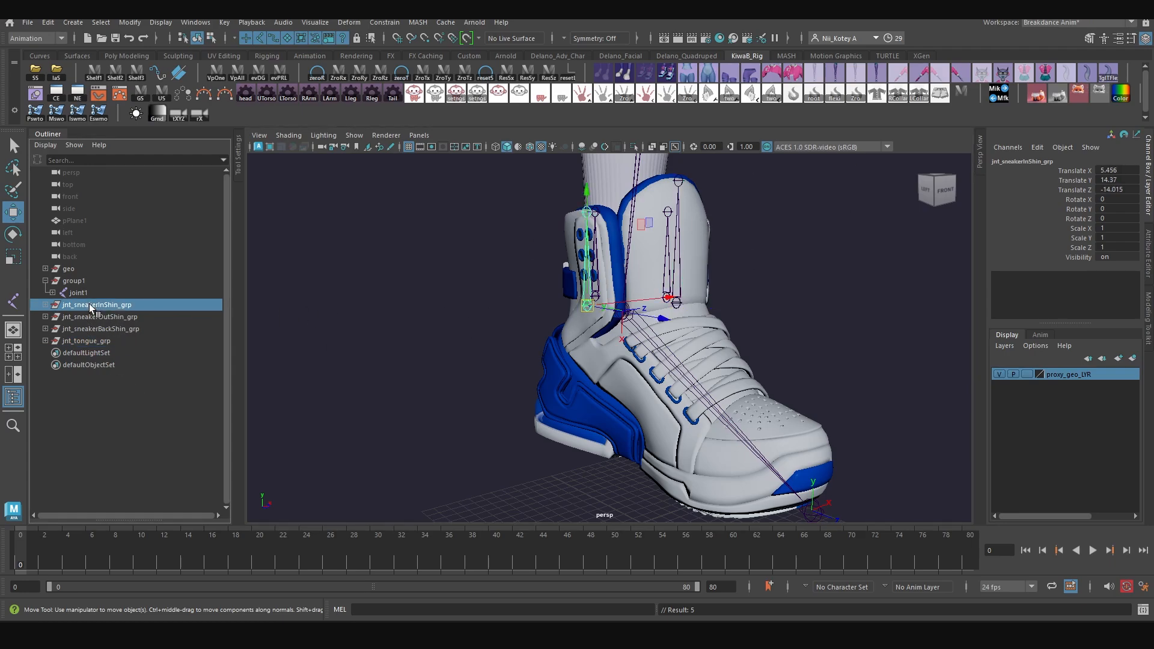
shift+click(86, 340)
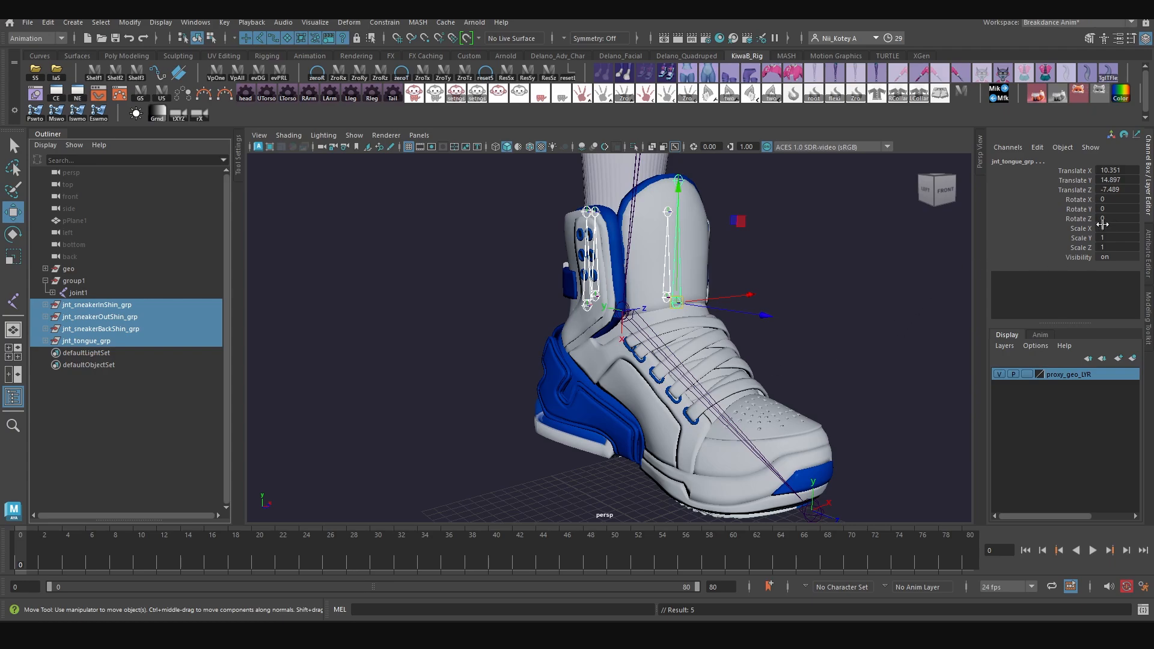
click(500, 337)
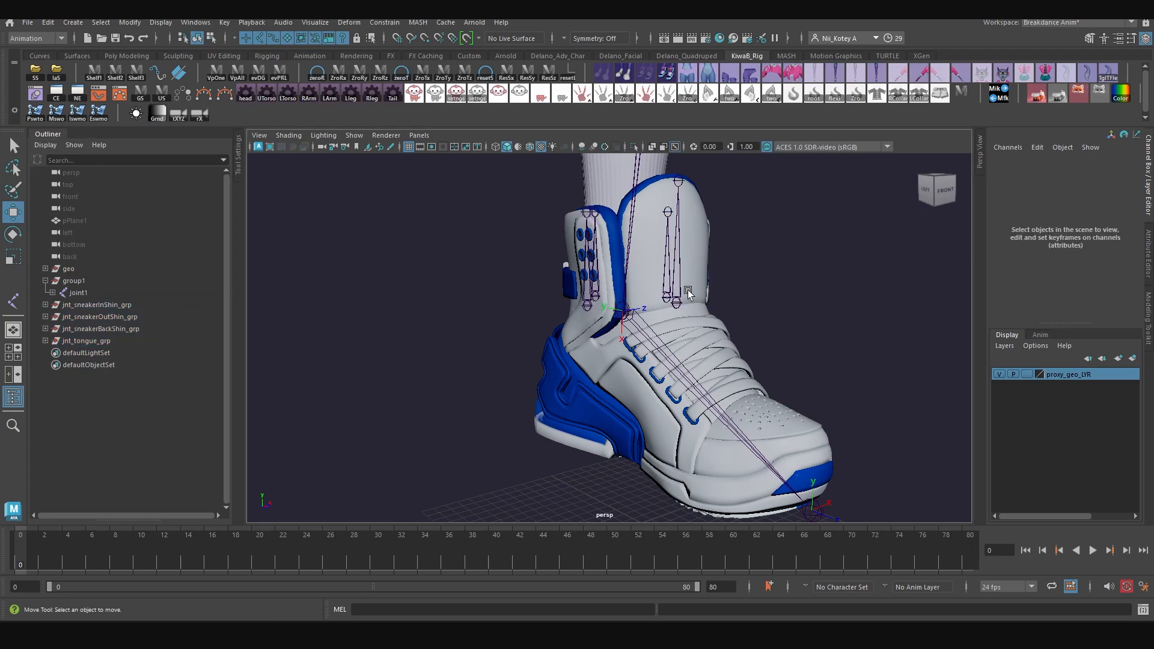
drag(104, 302, 91, 343)
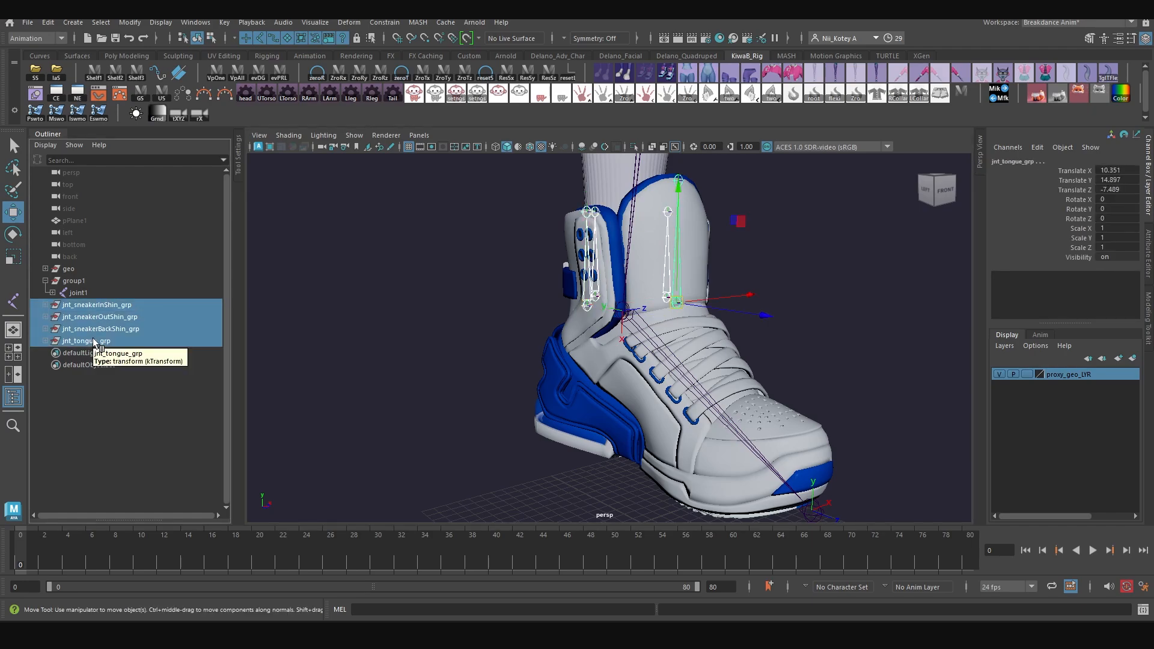
key(ctrl+g)
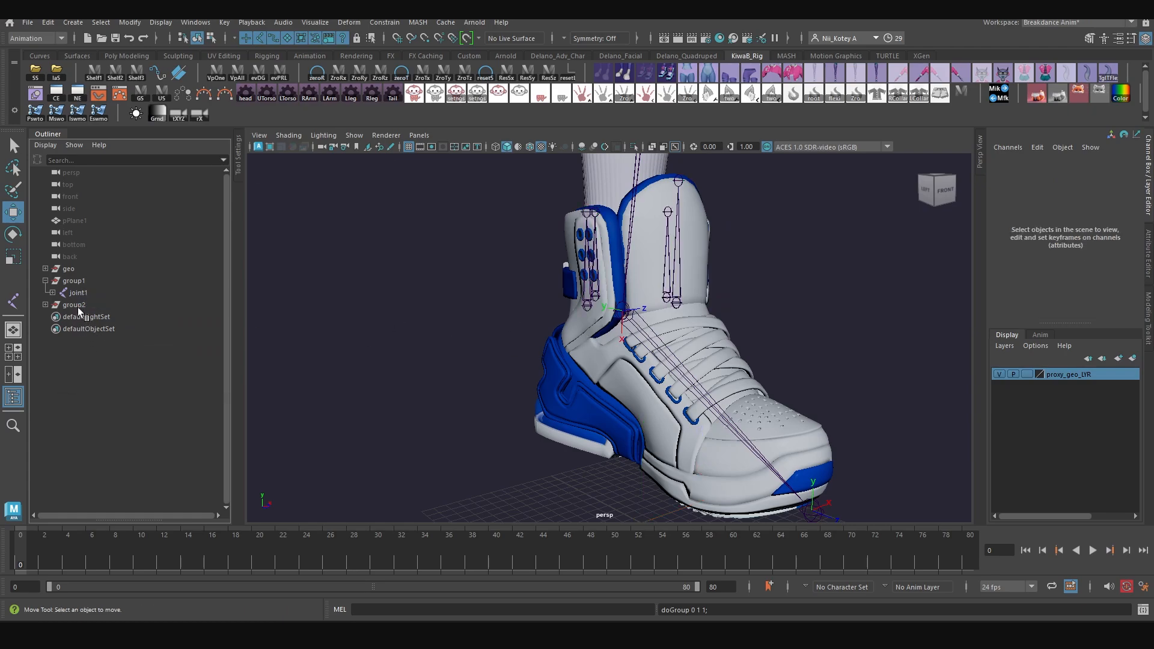
Parent the new group of shin and tongue groups to joint2 and expand the hierarchy down to the four joint groups
click(678, 390)
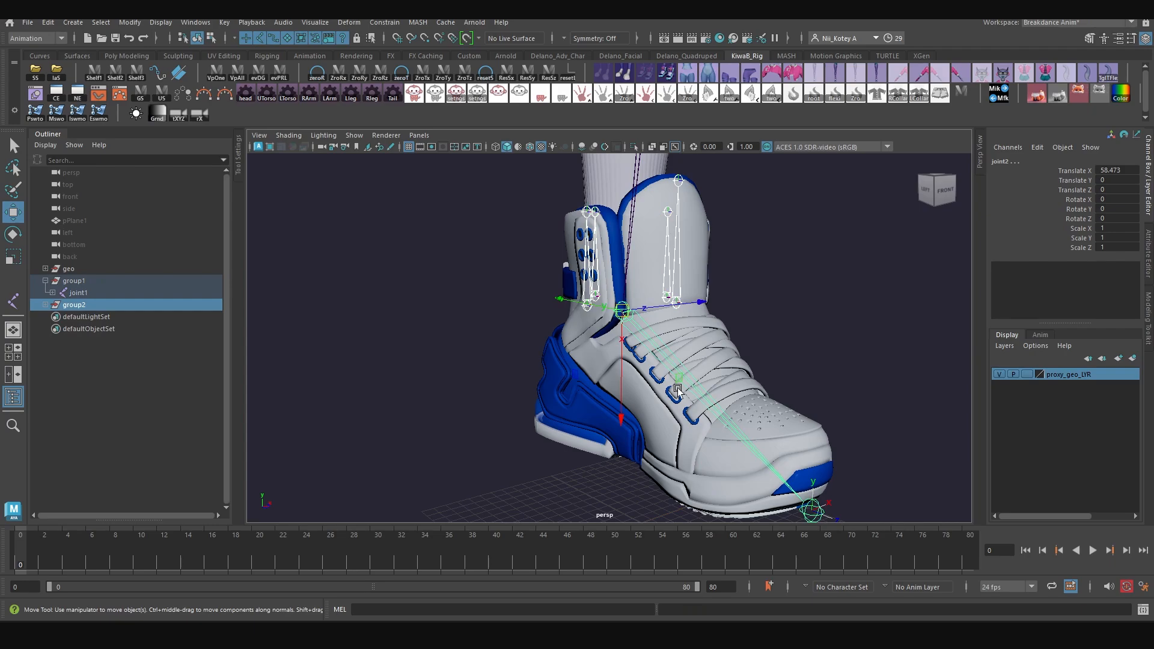
key(p)
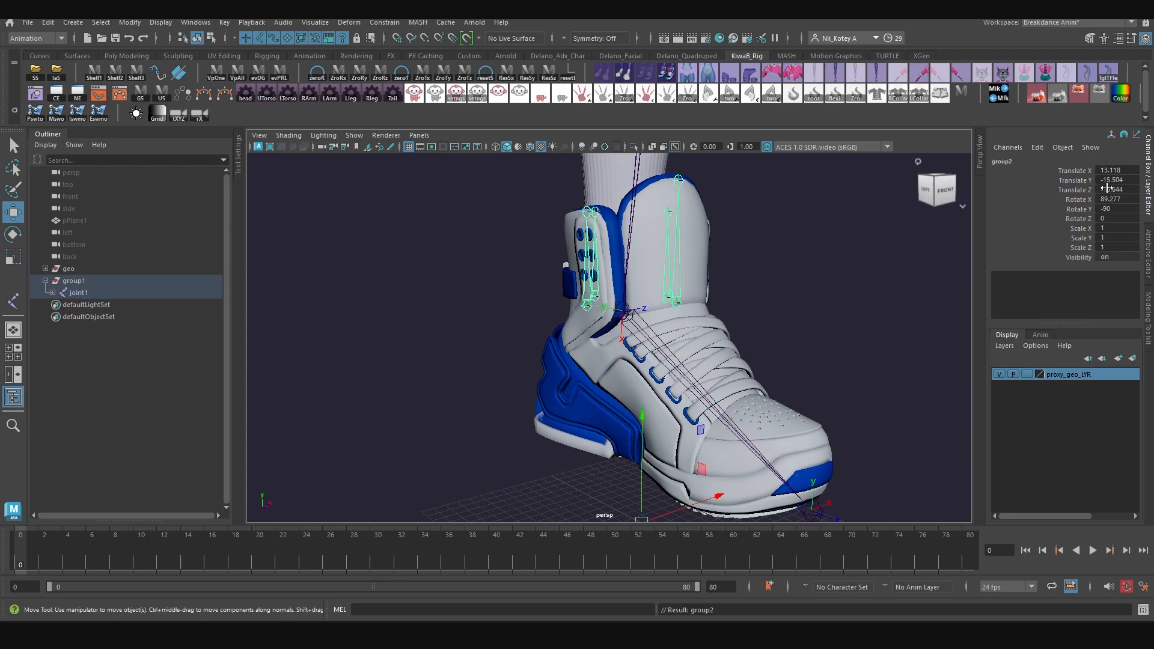
click(53, 292)
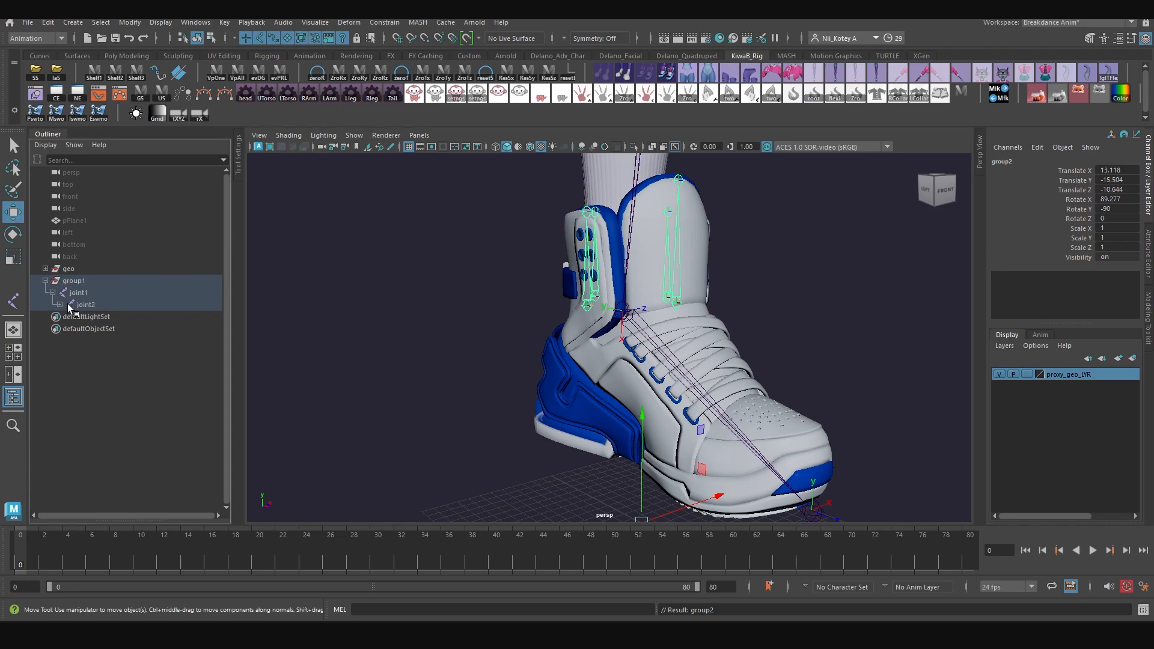
click(60, 305)
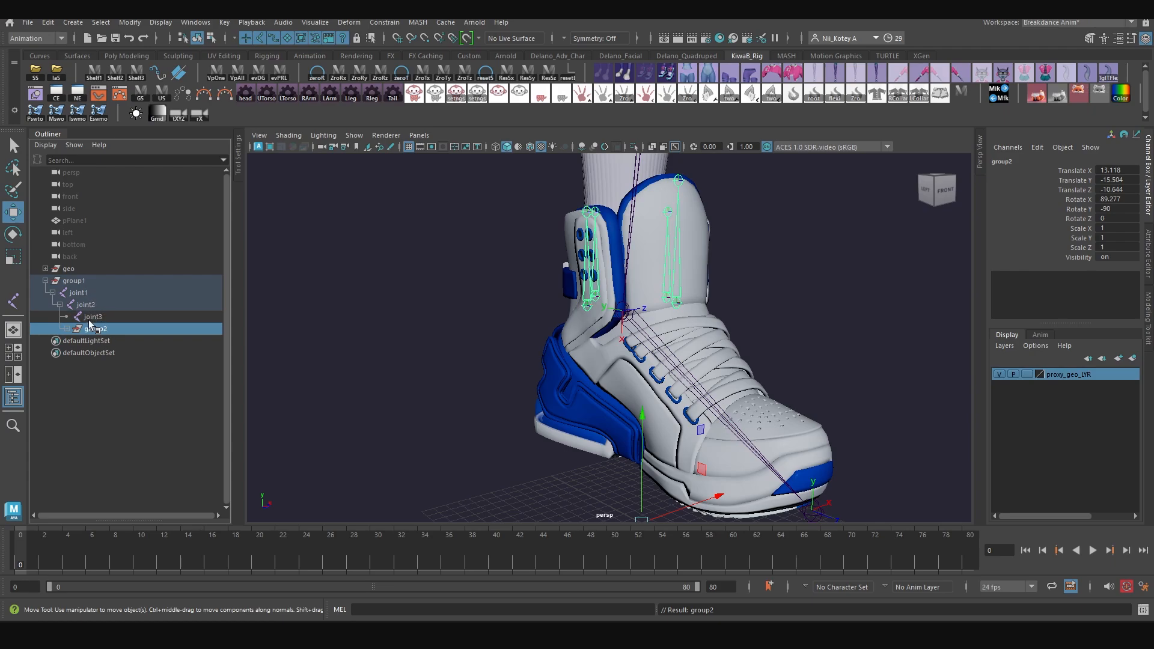
click(67, 330)
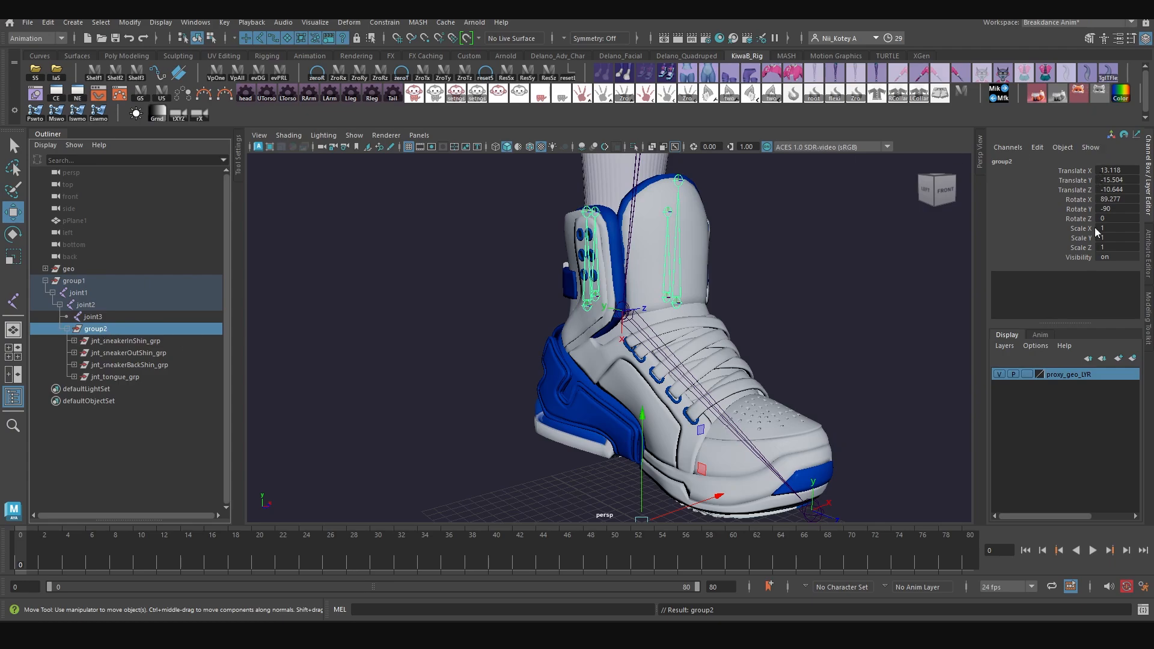
Examine the rotation channels of the in, out and back shin groups and the tongue group beneath the parented group
click(120, 342)
click(120, 353)
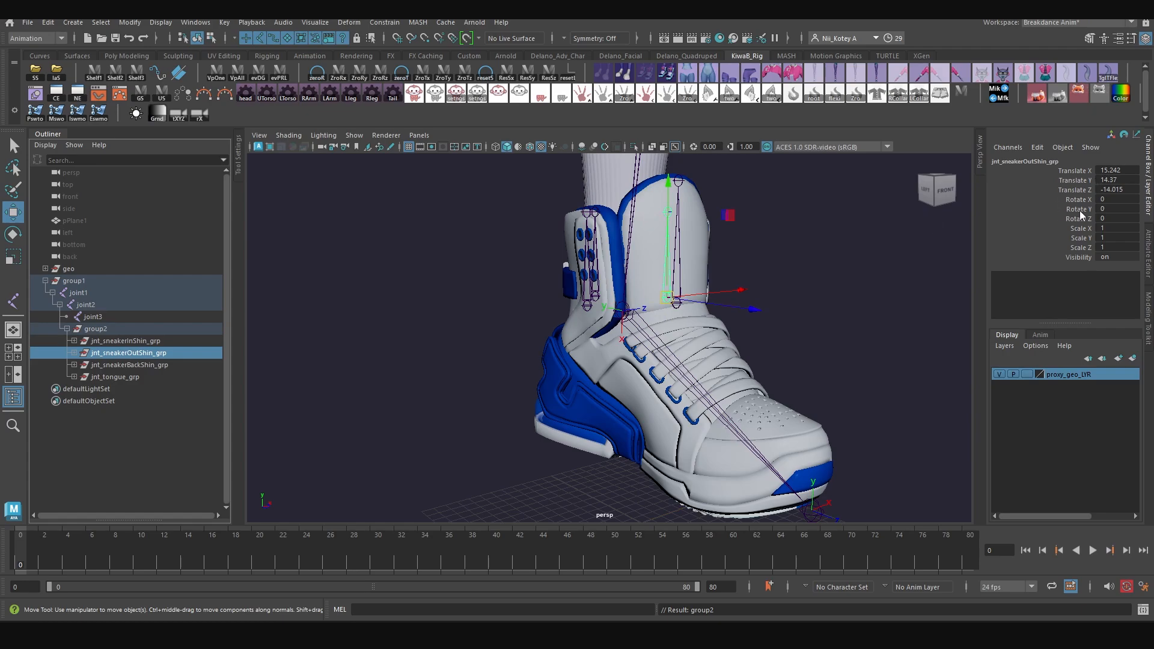
click(128, 364)
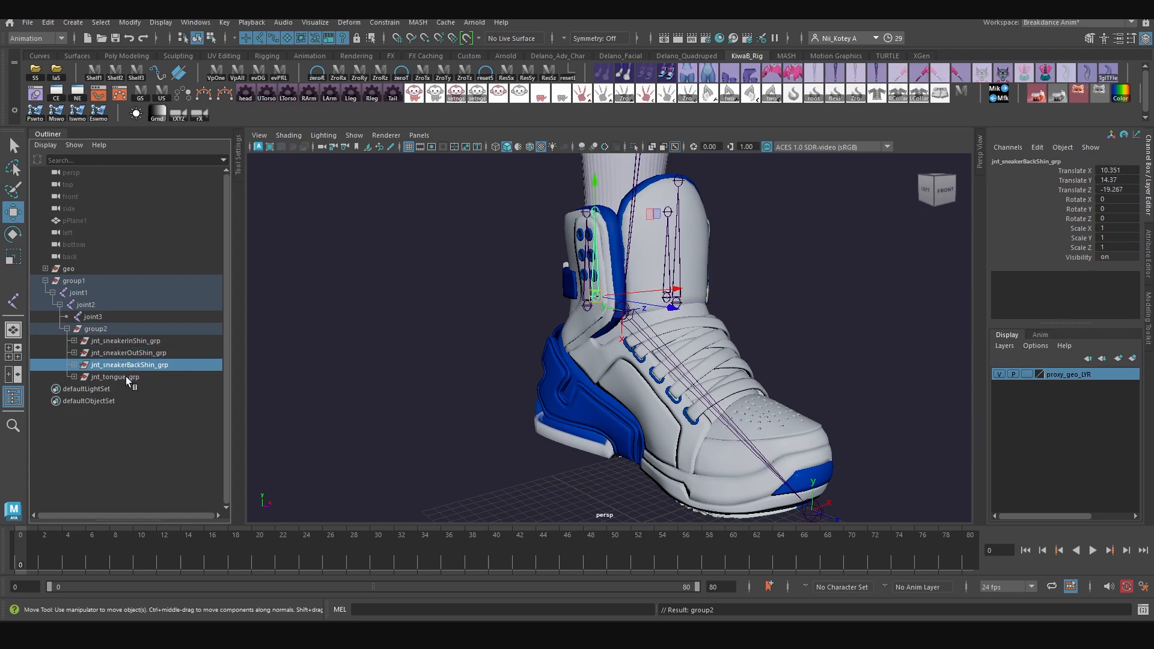
click(116, 377)
click(128, 365)
click(134, 353)
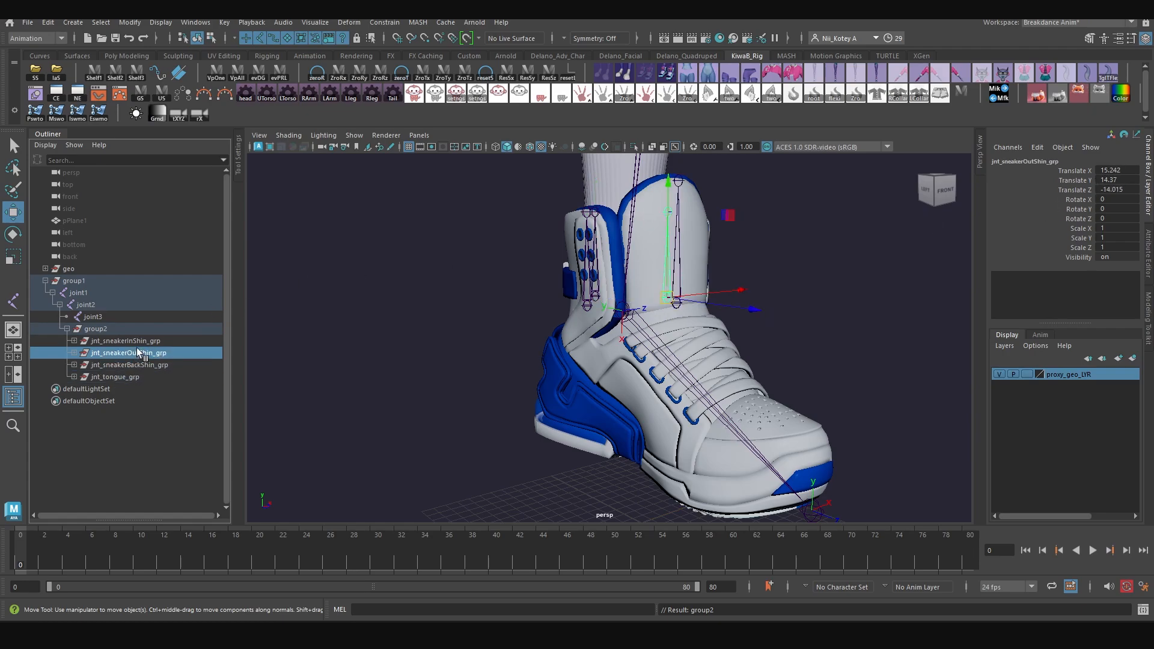
click(137, 342)
scroll(532, 285, up, 3)
key(3)
alt+drag(531, 287, 536, 310)
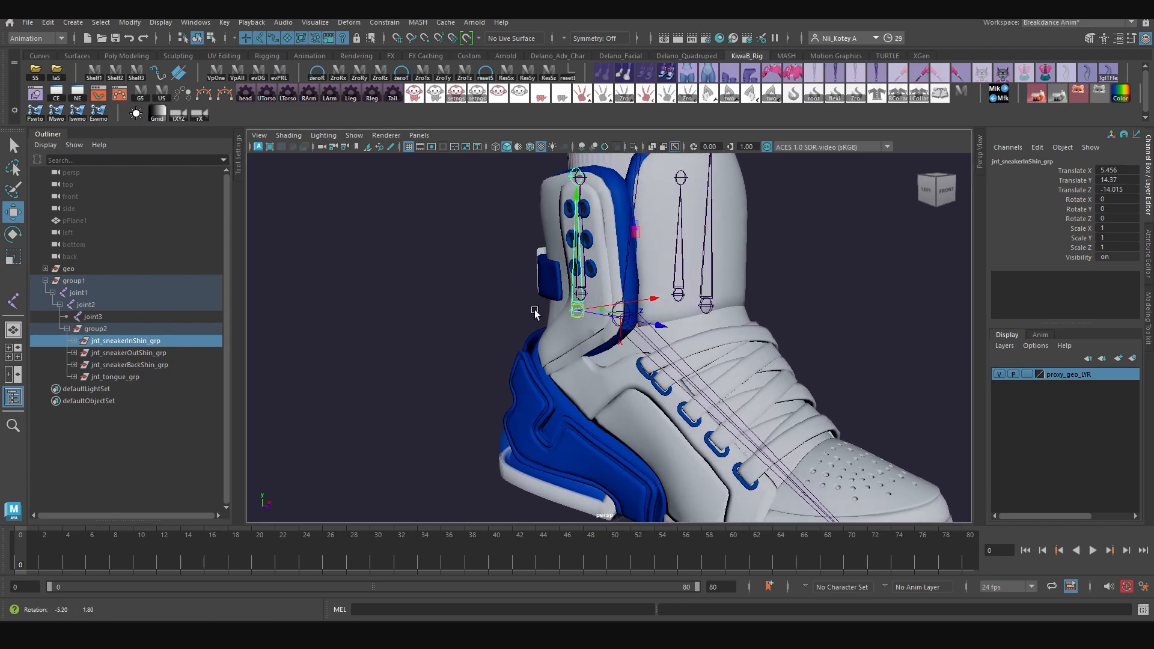
click(128, 355)
click(128, 363)
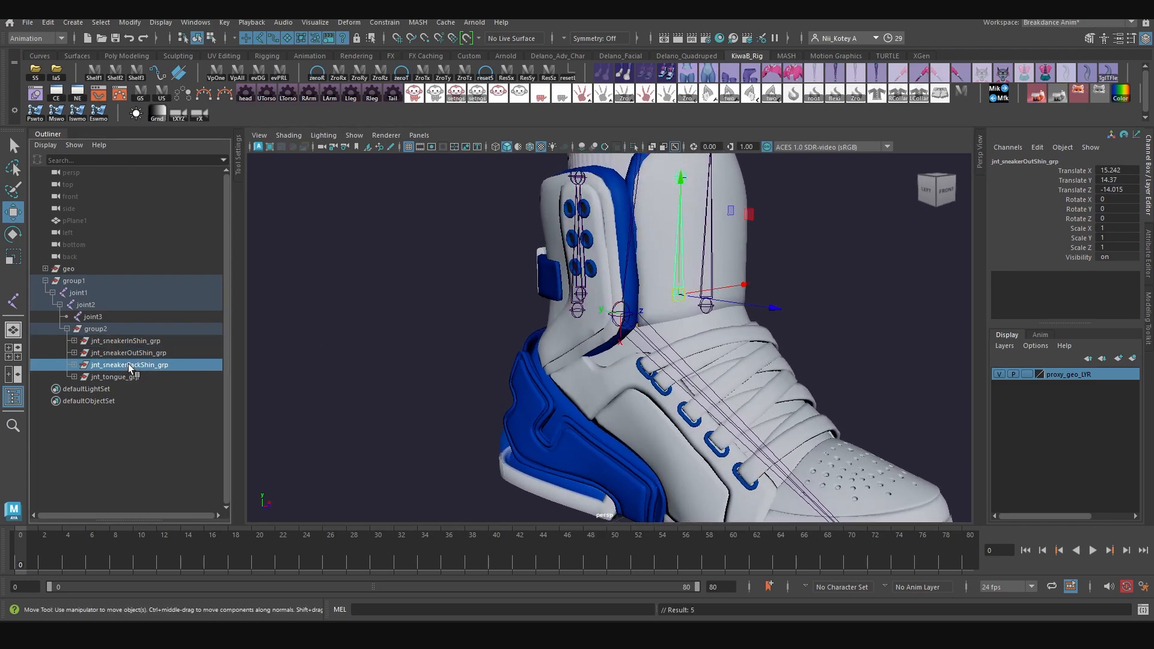
click(130, 377)
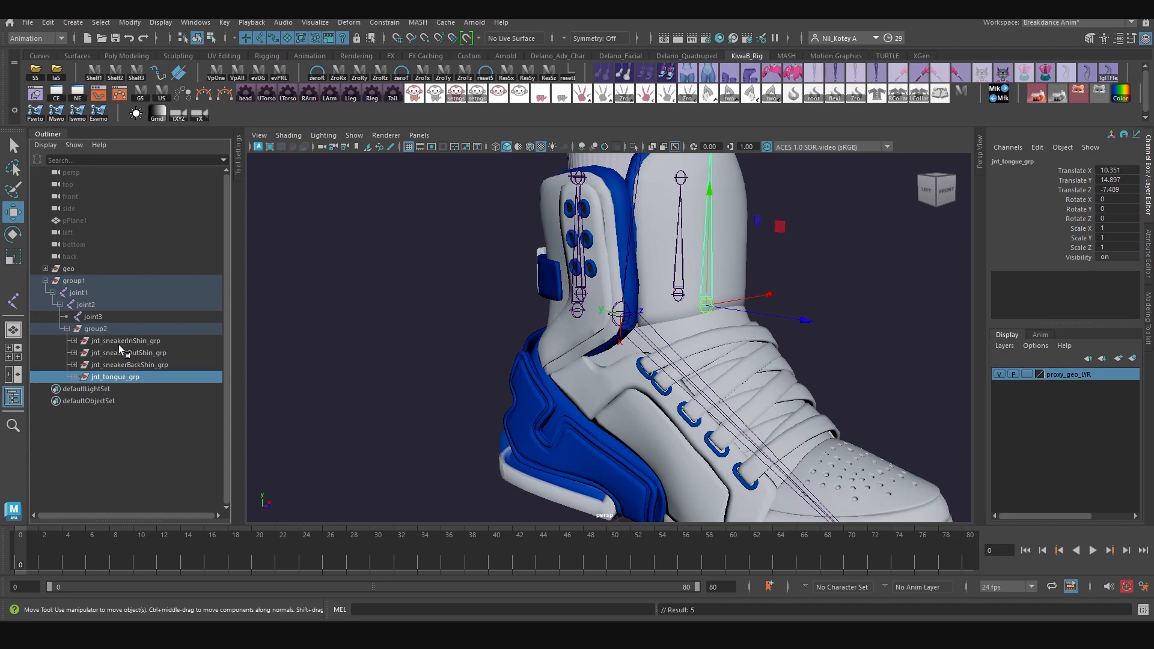
Select joint4 in the inner shin and compare its channels with group2 and each shin and tongue group below it
click(576, 284)
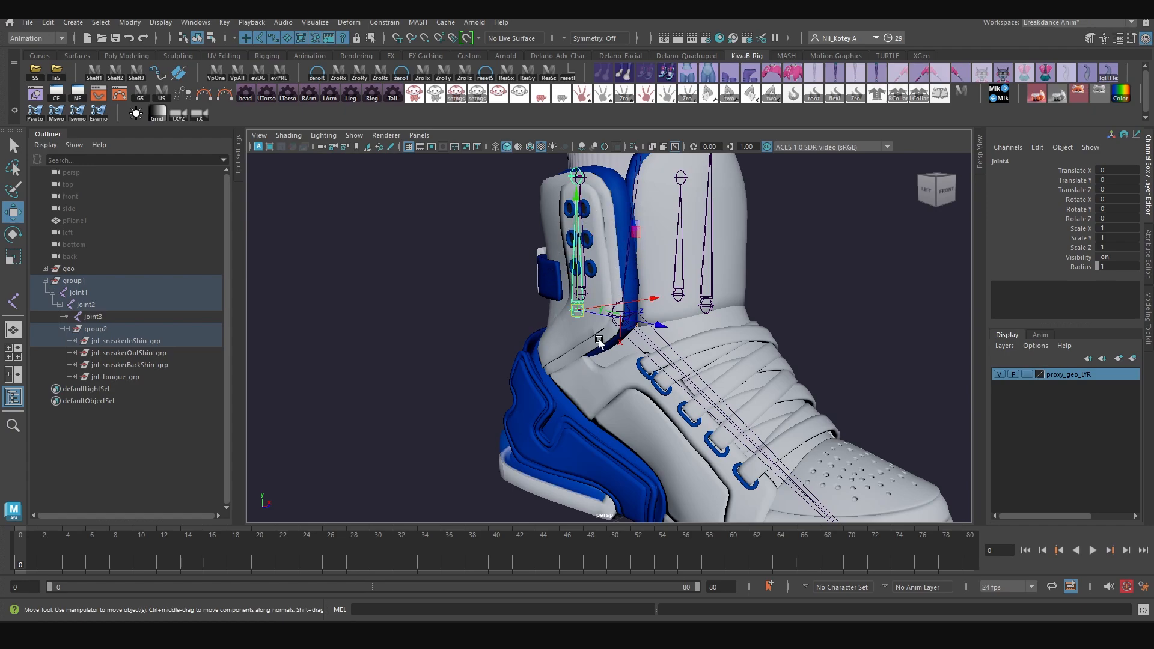
alt+drag(599, 342, 586, 306)
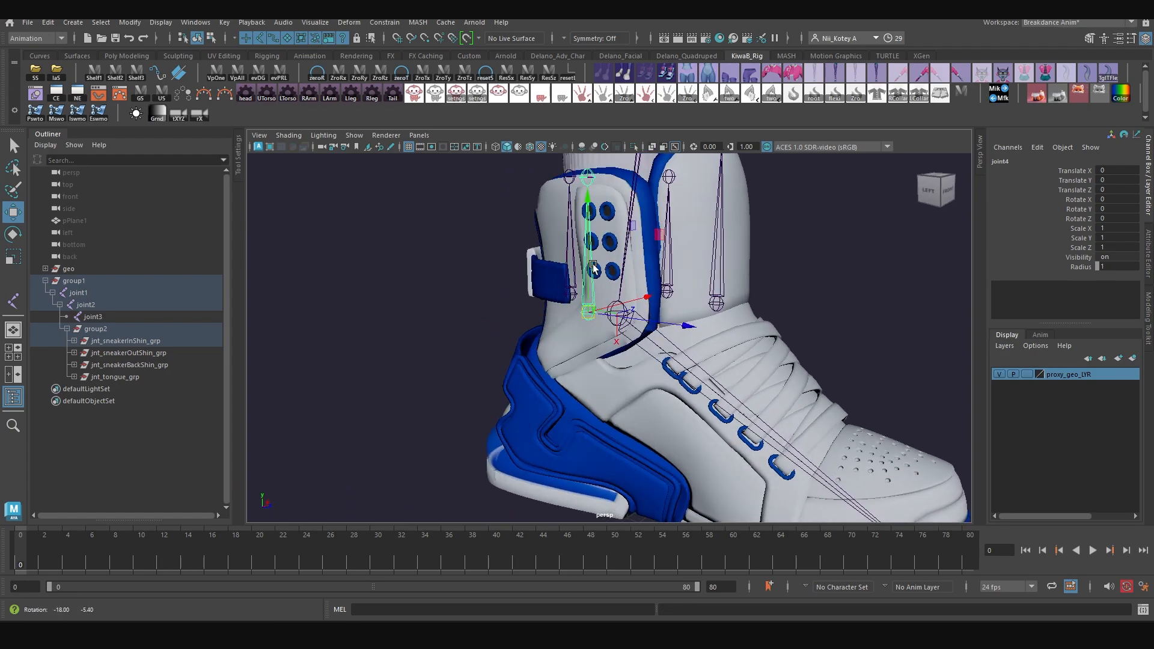
click(125, 349)
click(128, 342)
click(130, 351)
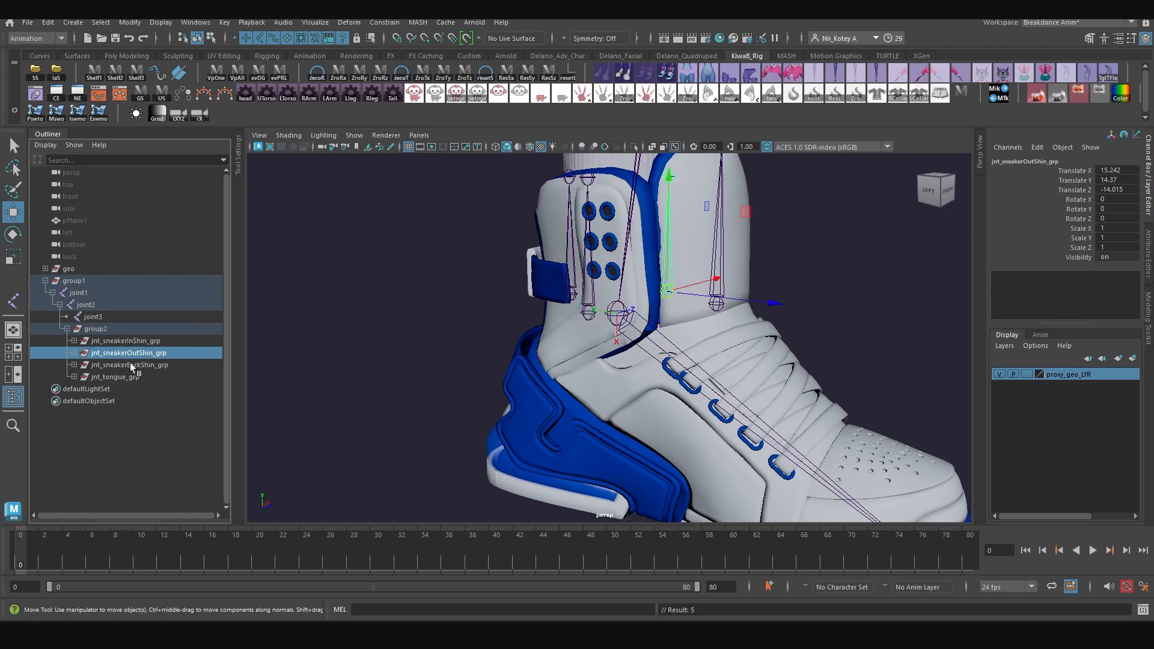
click(129, 364)
click(125, 377)
click(126, 366)
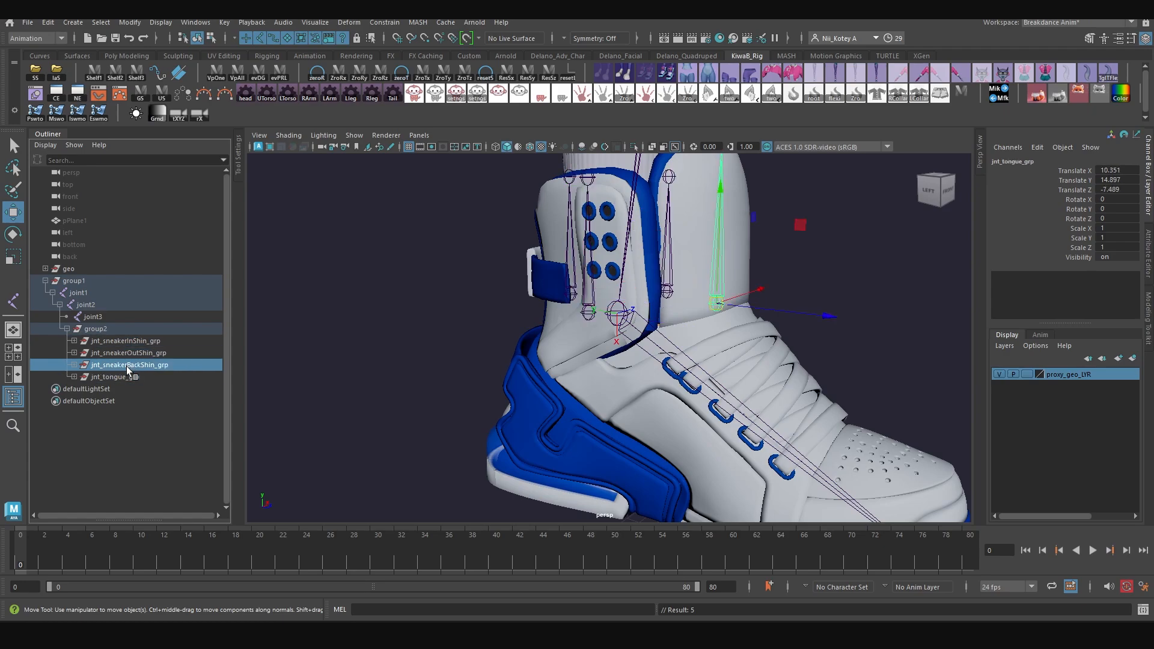
click(138, 352)
click(101, 340)
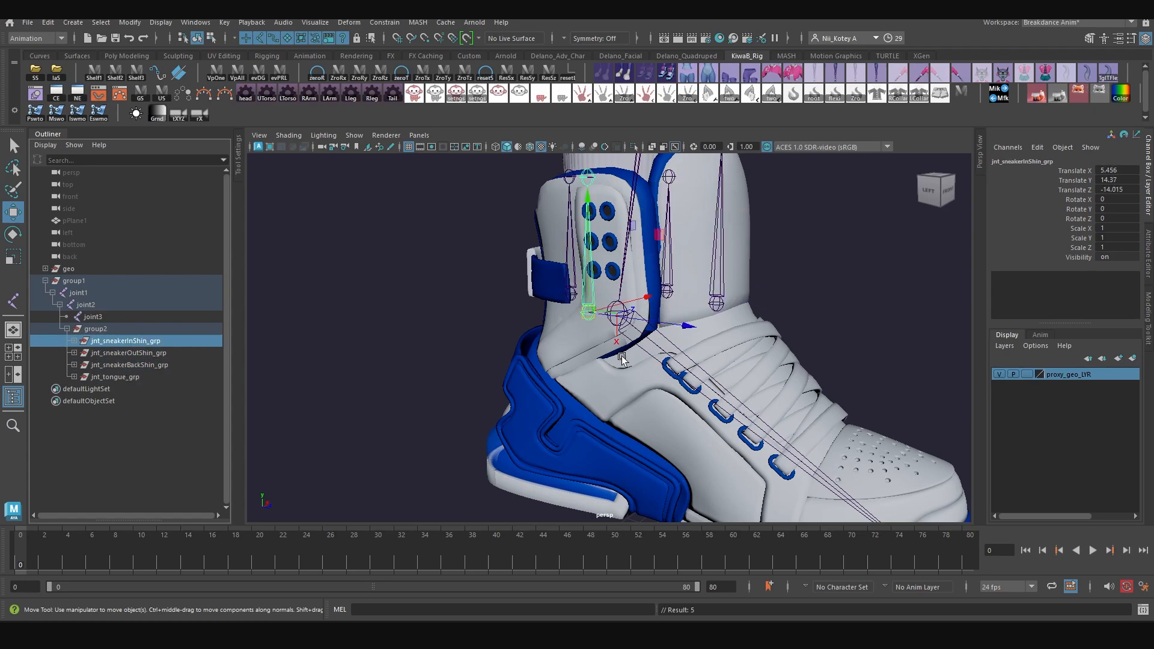
click(98, 329)
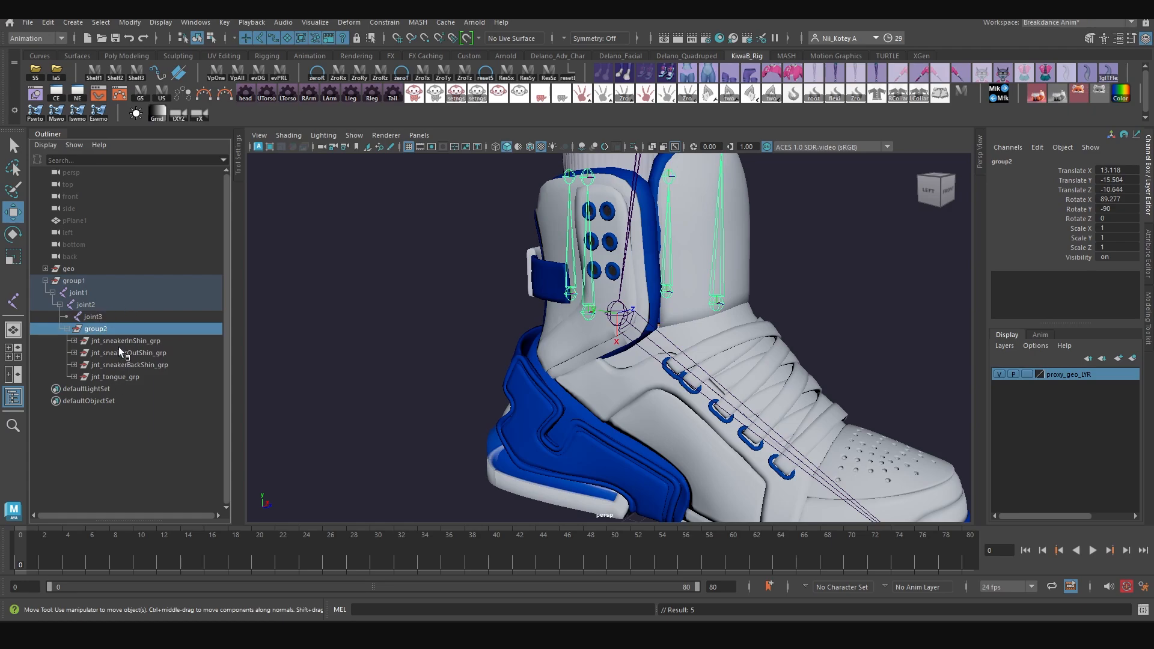
click(119, 344)
click(125, 354)
click(124, 364)
click(124, 376)
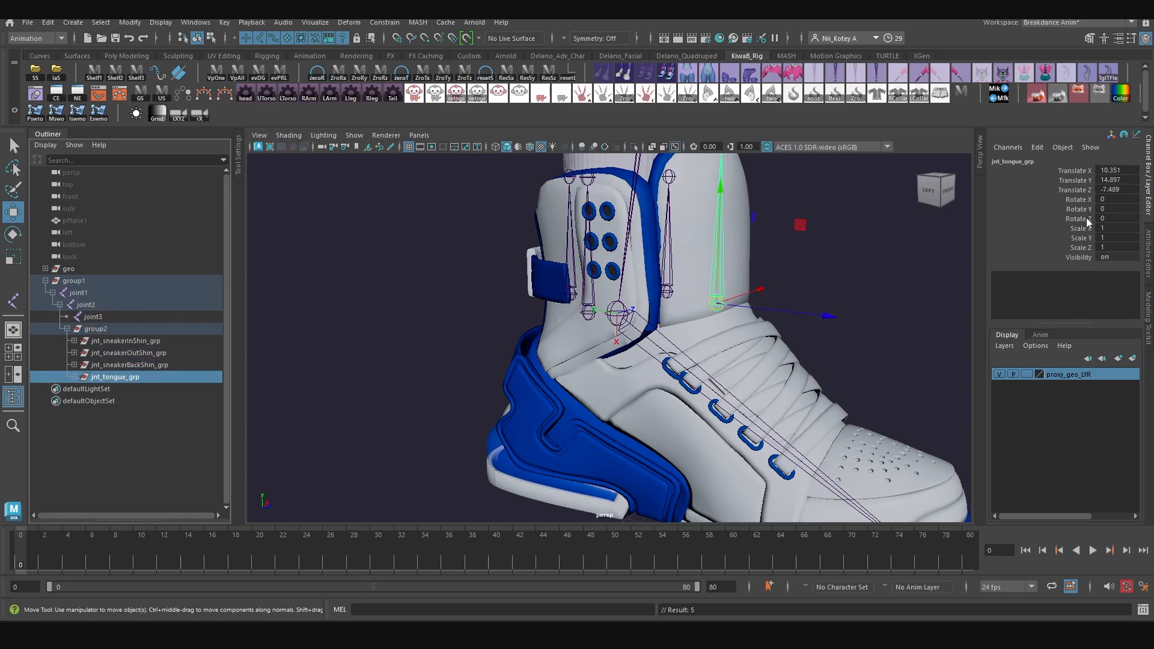